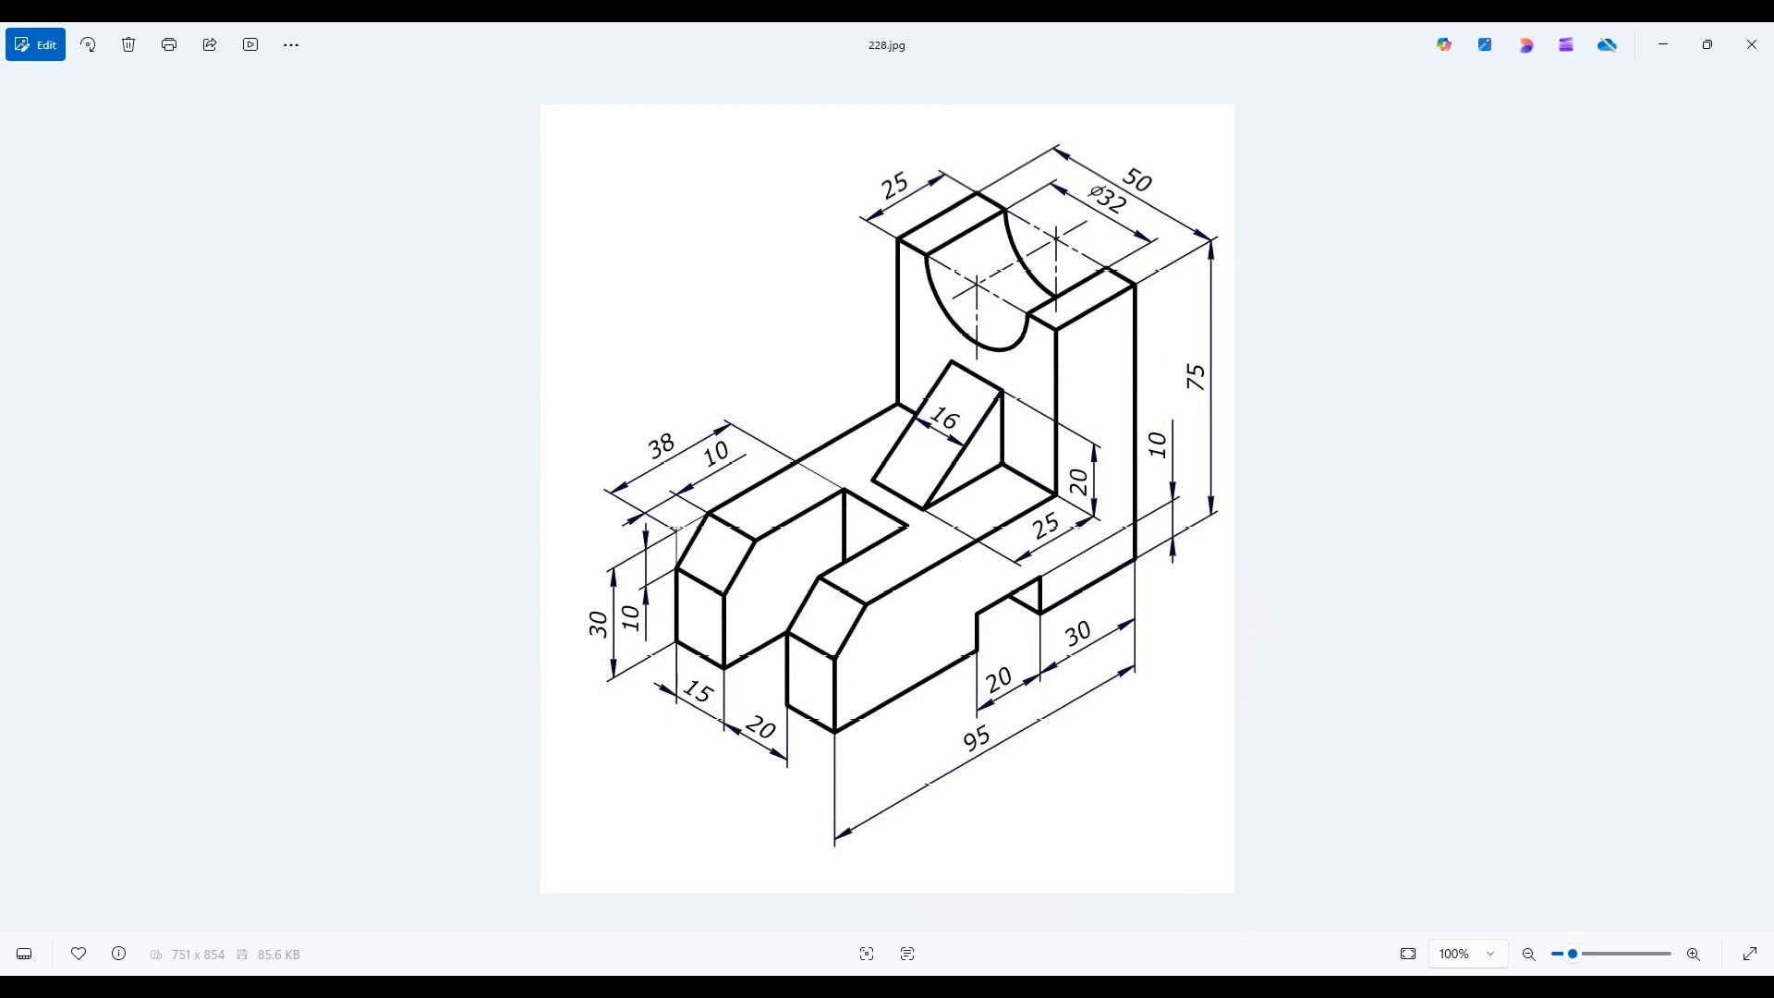
Switch to Autodesk Fusion and start a new sketch on the vertical YZ (right view) origin plane
click(701, 407)
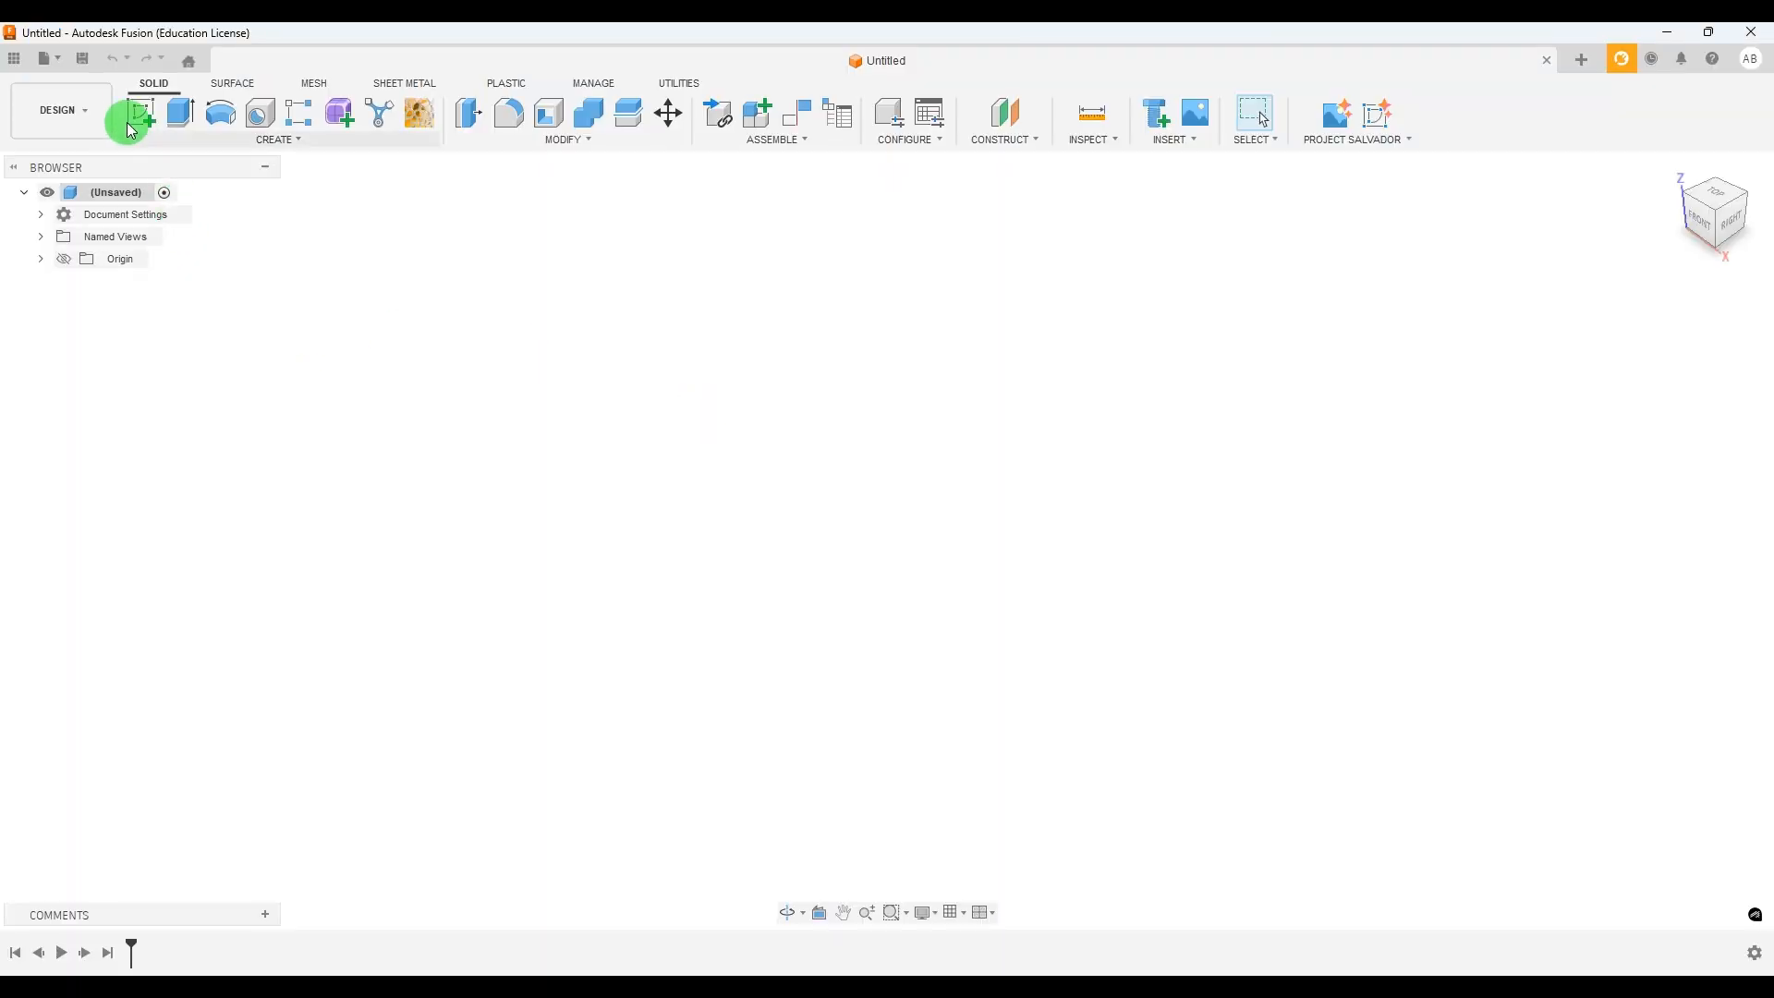
click(137, 113)
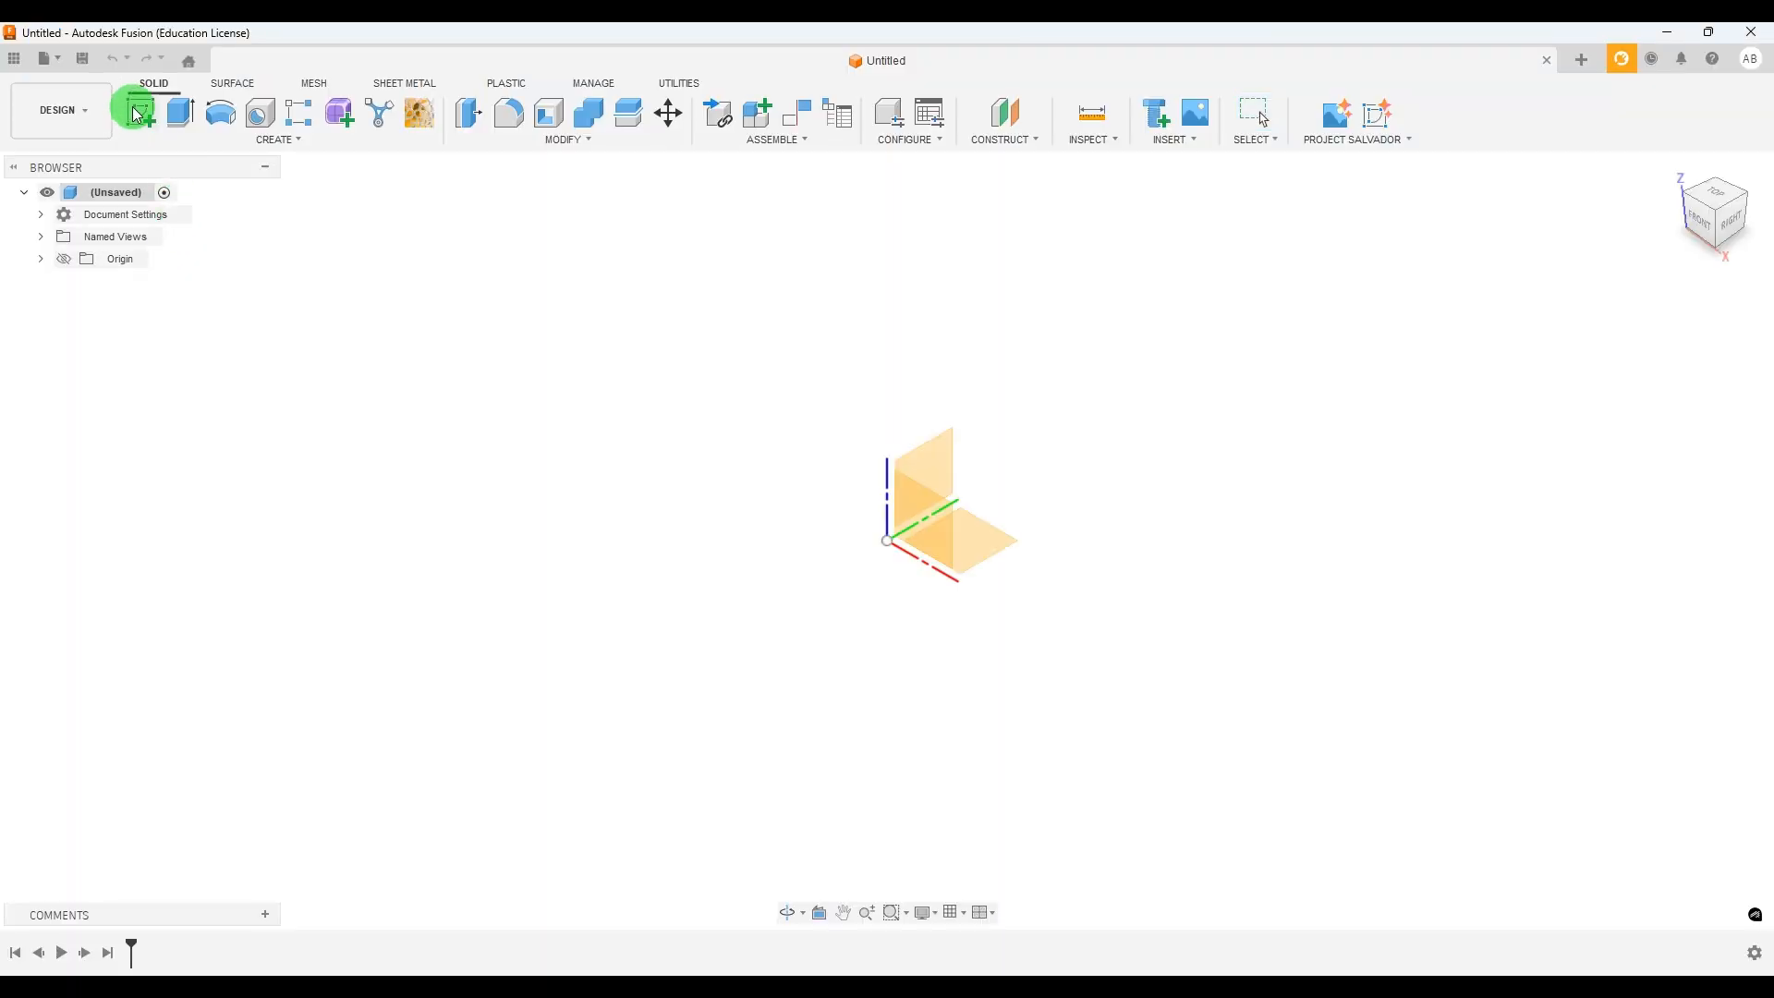
click(944, 448)
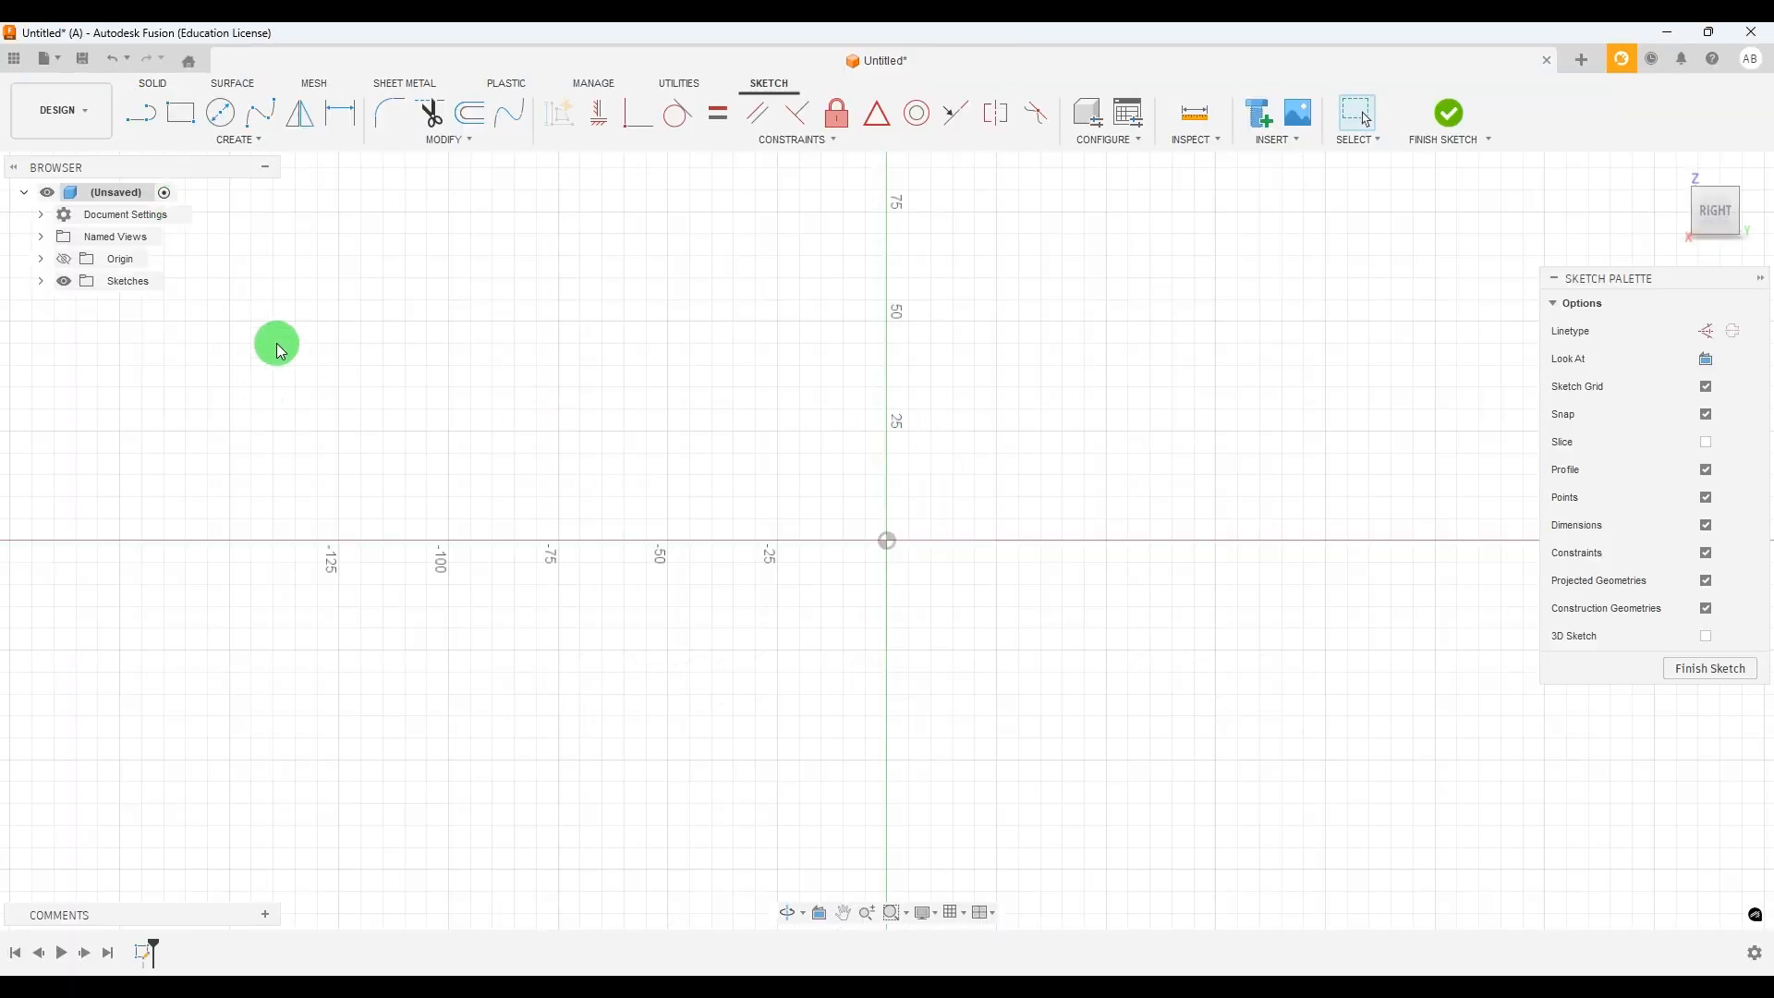
Draw a two-point rectangle about 49 mm high with its lower-left corner on the origin
click(178, 112)
scroll(1033, 547, up, 3)
scroll(729, 569, down, 3)
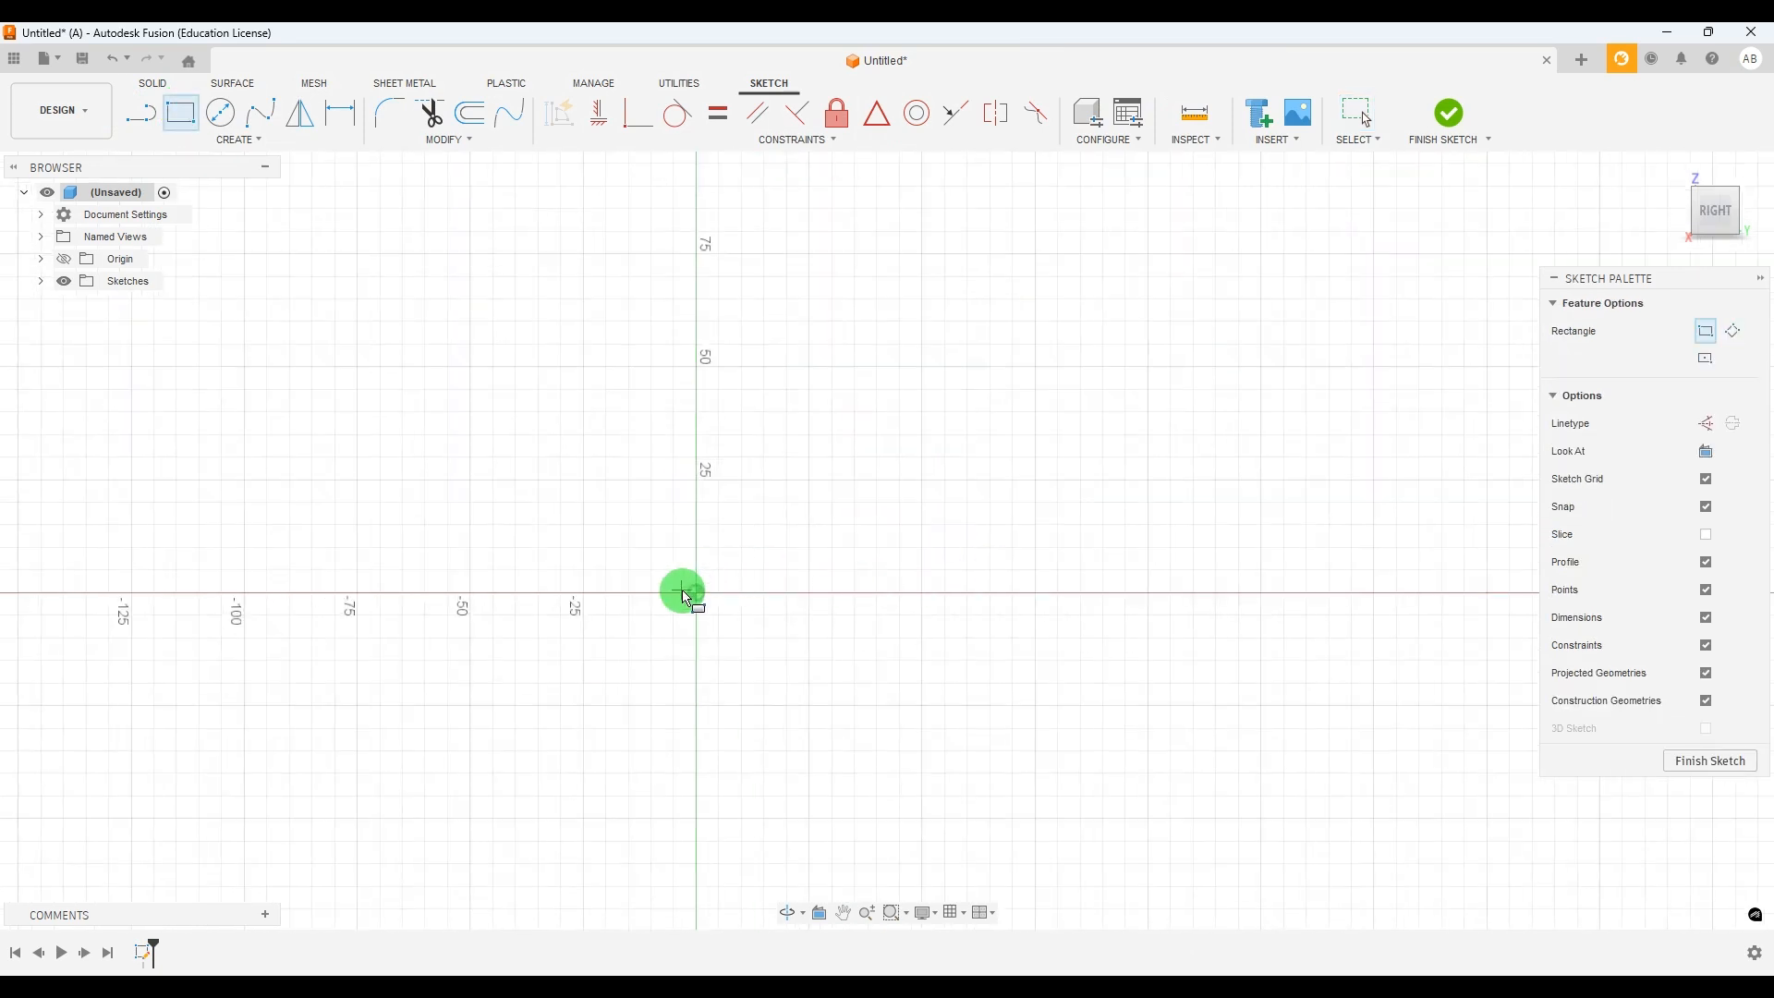
click(698, 592)
click(1090, 373)
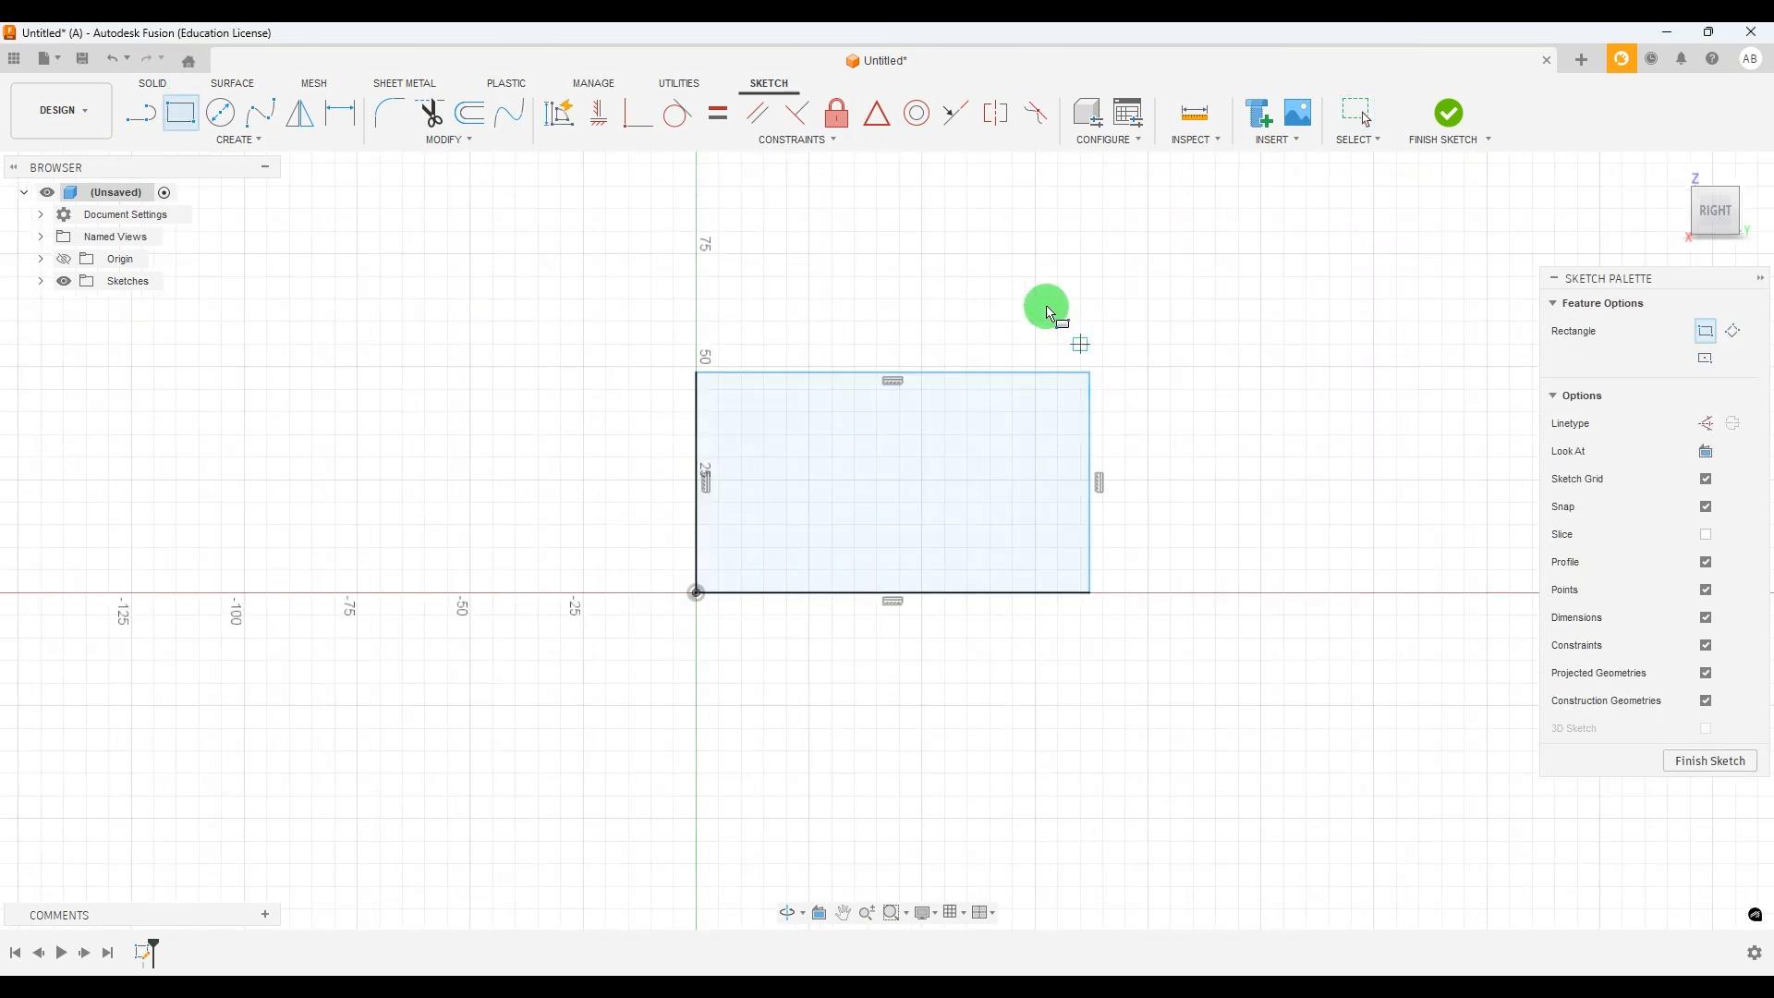
key(Escape)
Dimension the rectangle to 95 mm wide and 75 mm high
click(340, 113)
click(924, 592)
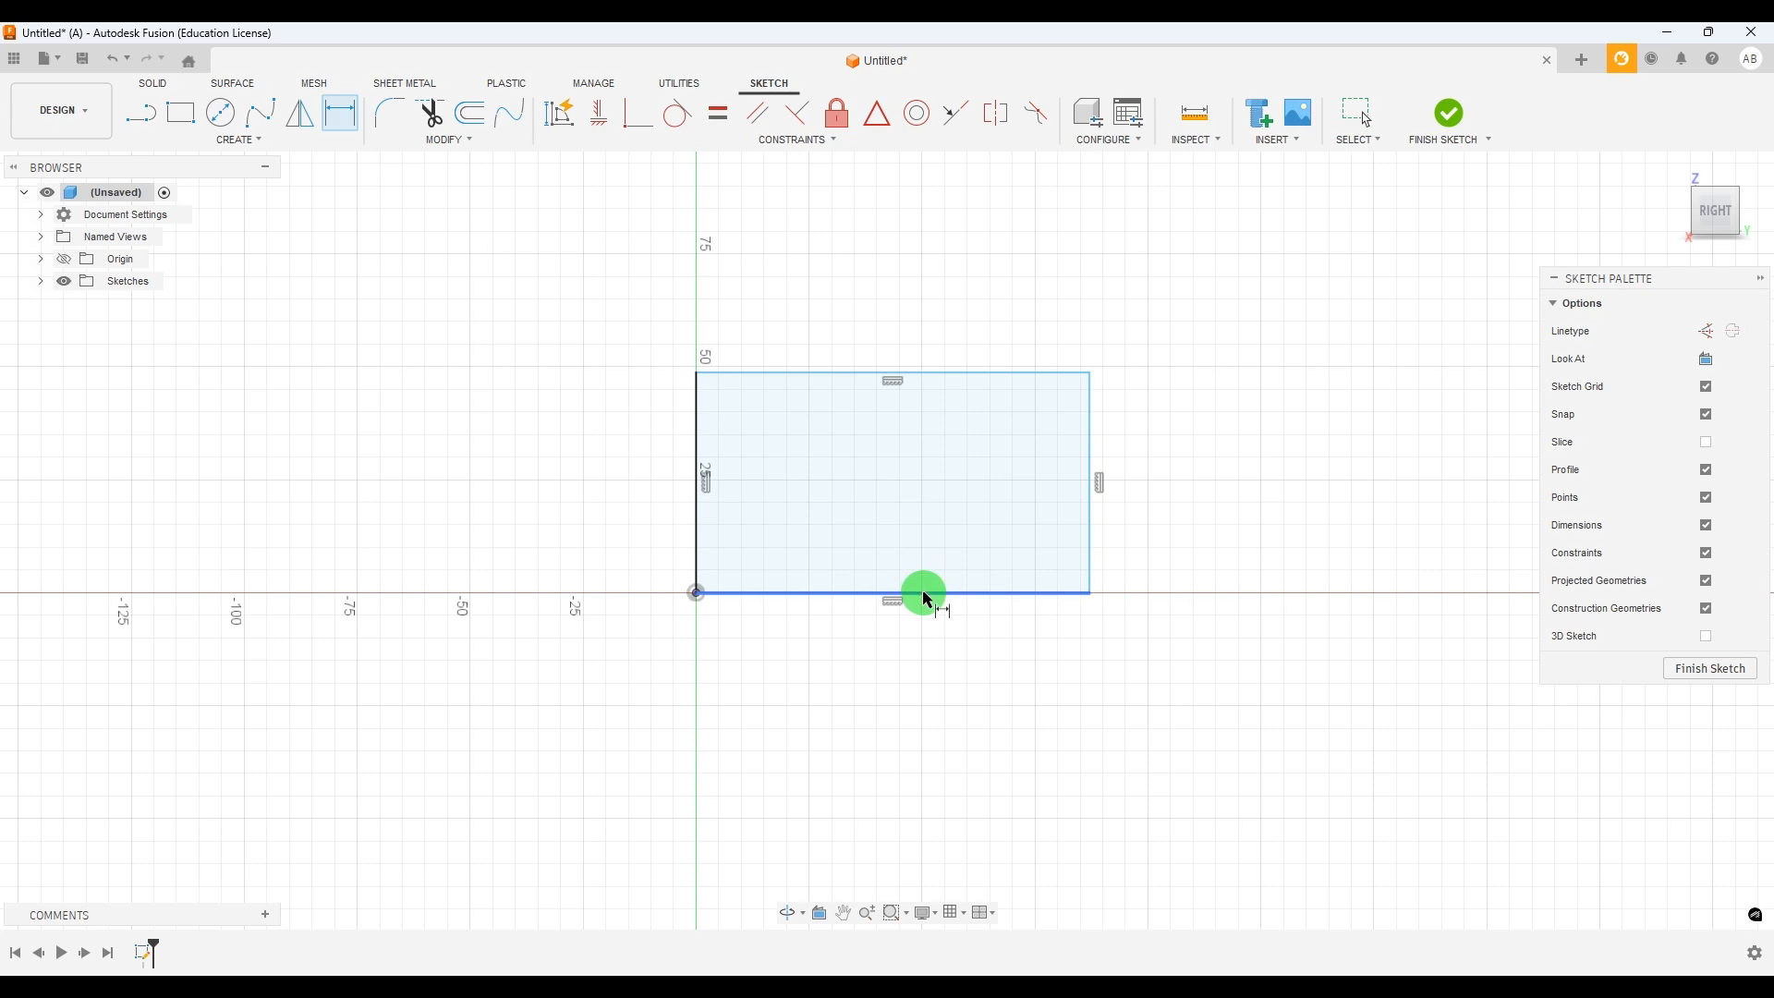
click(883, 652)
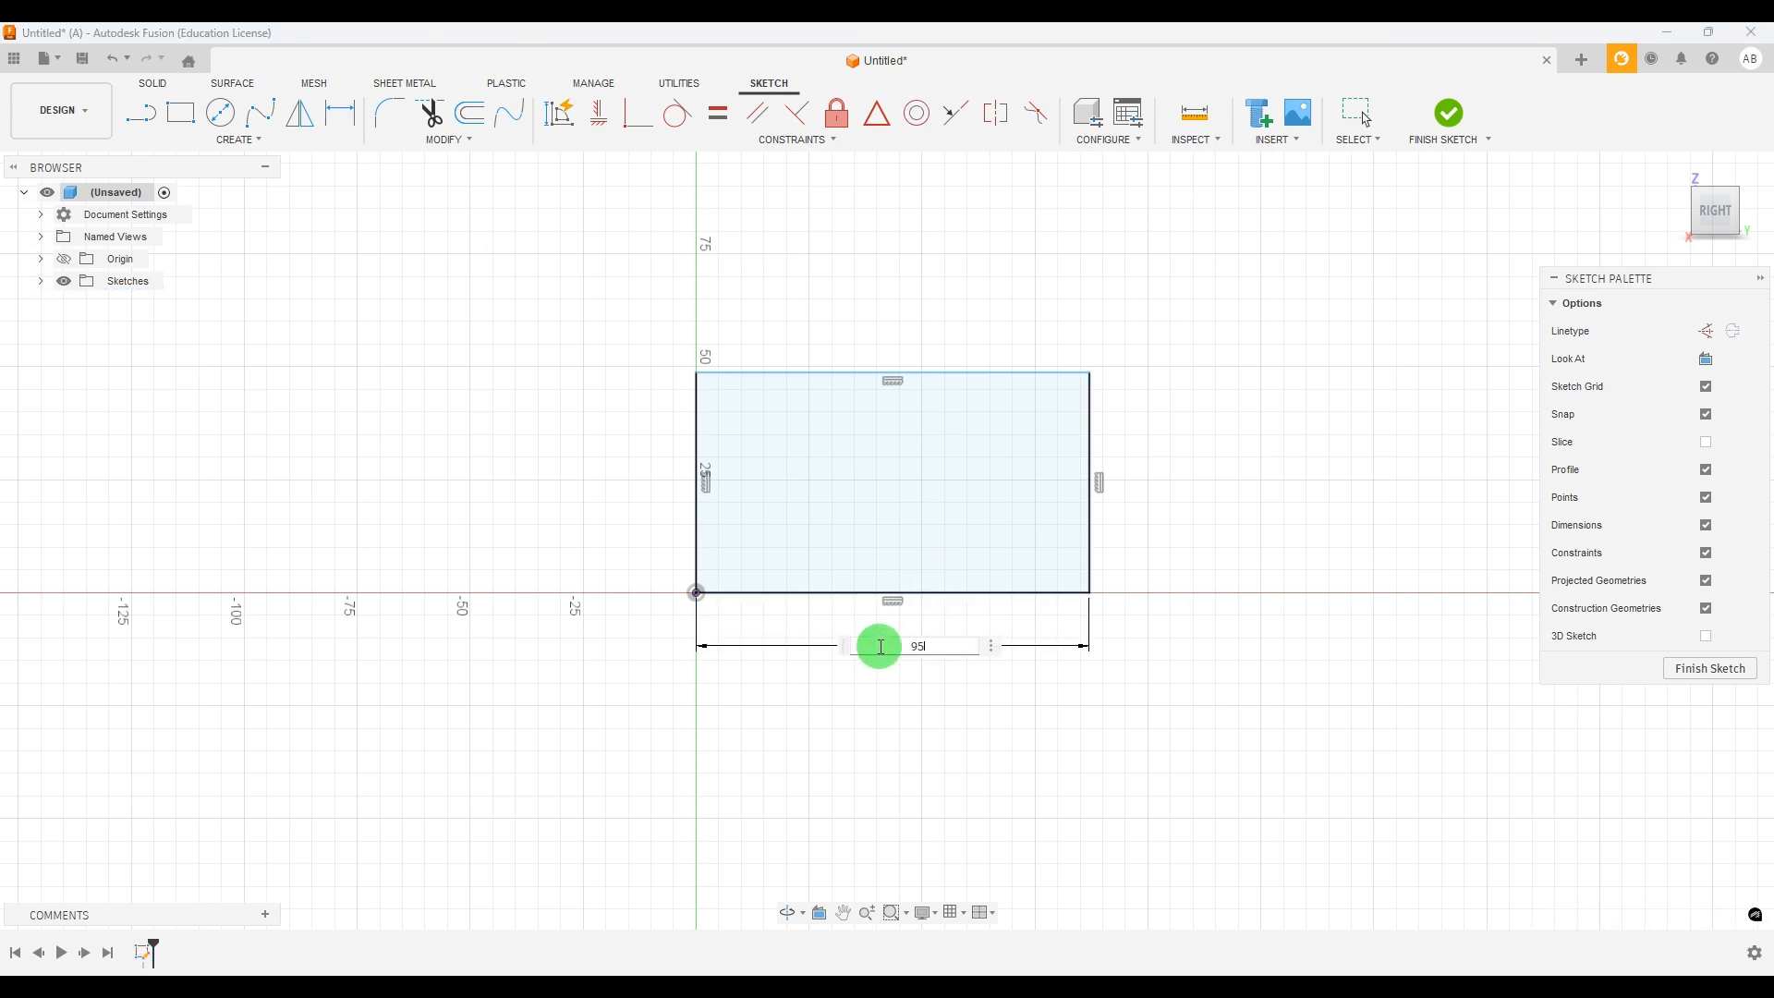
key(Return)
click(1125, 445)
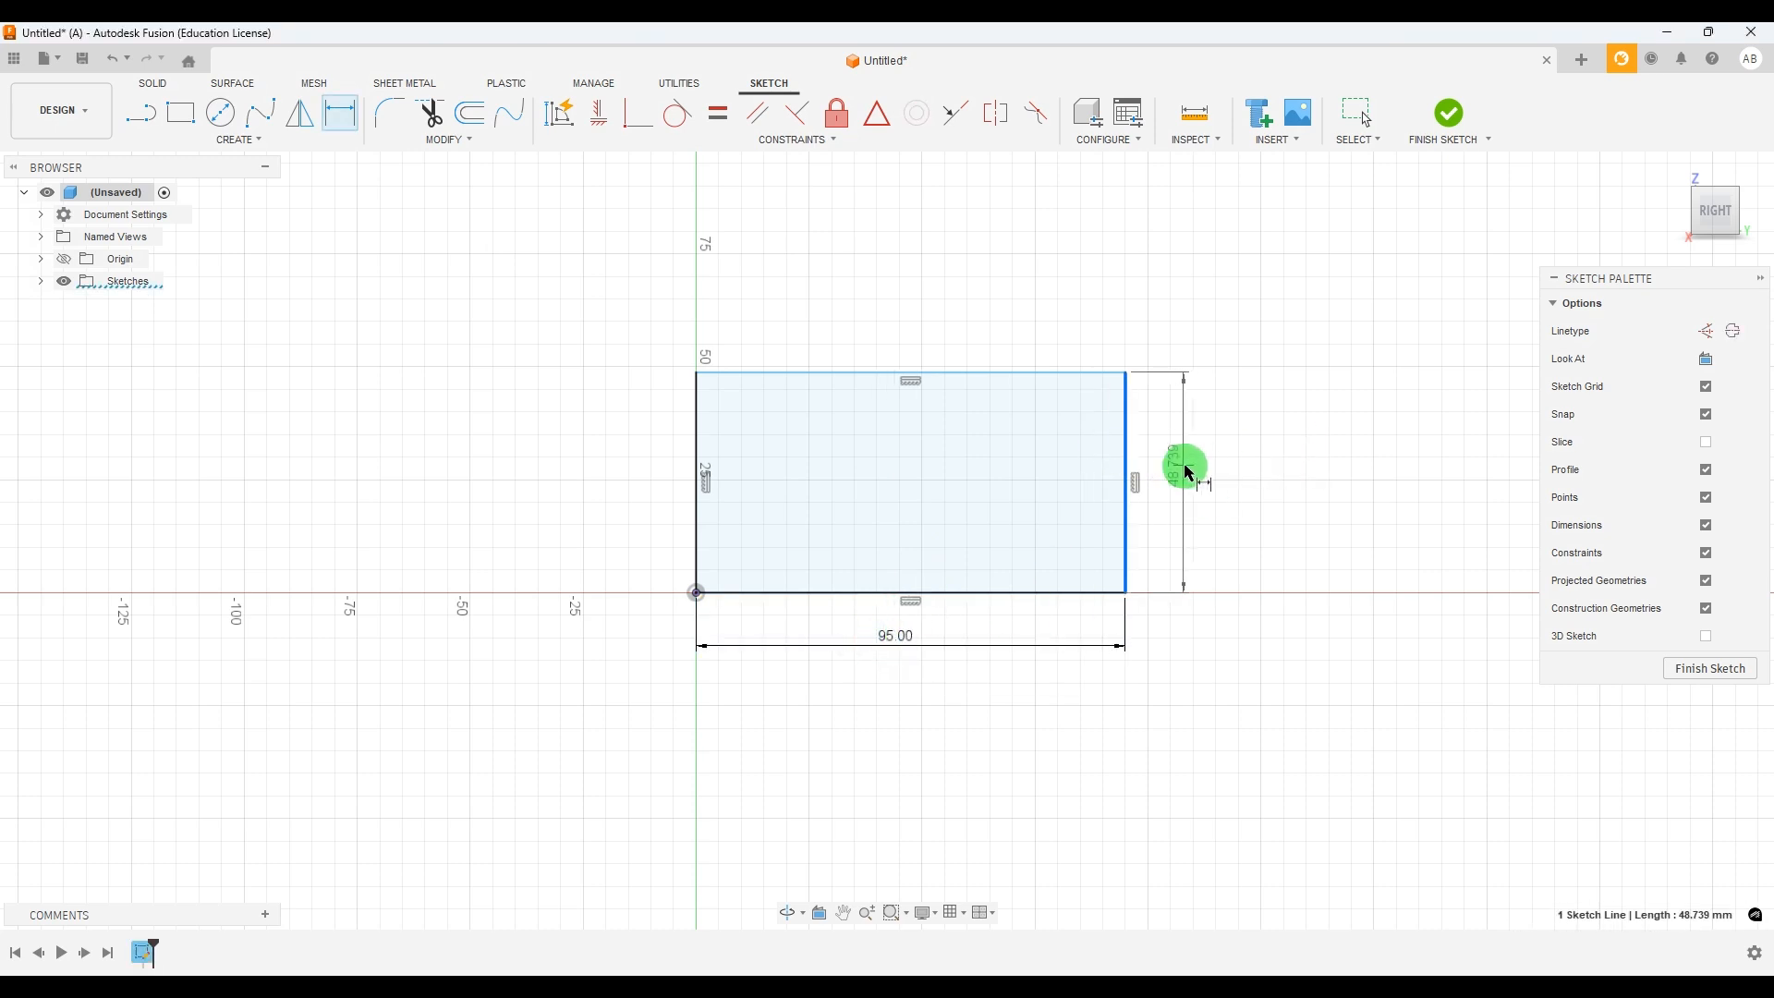
click(1189, 469)
text(75)
key(Return)
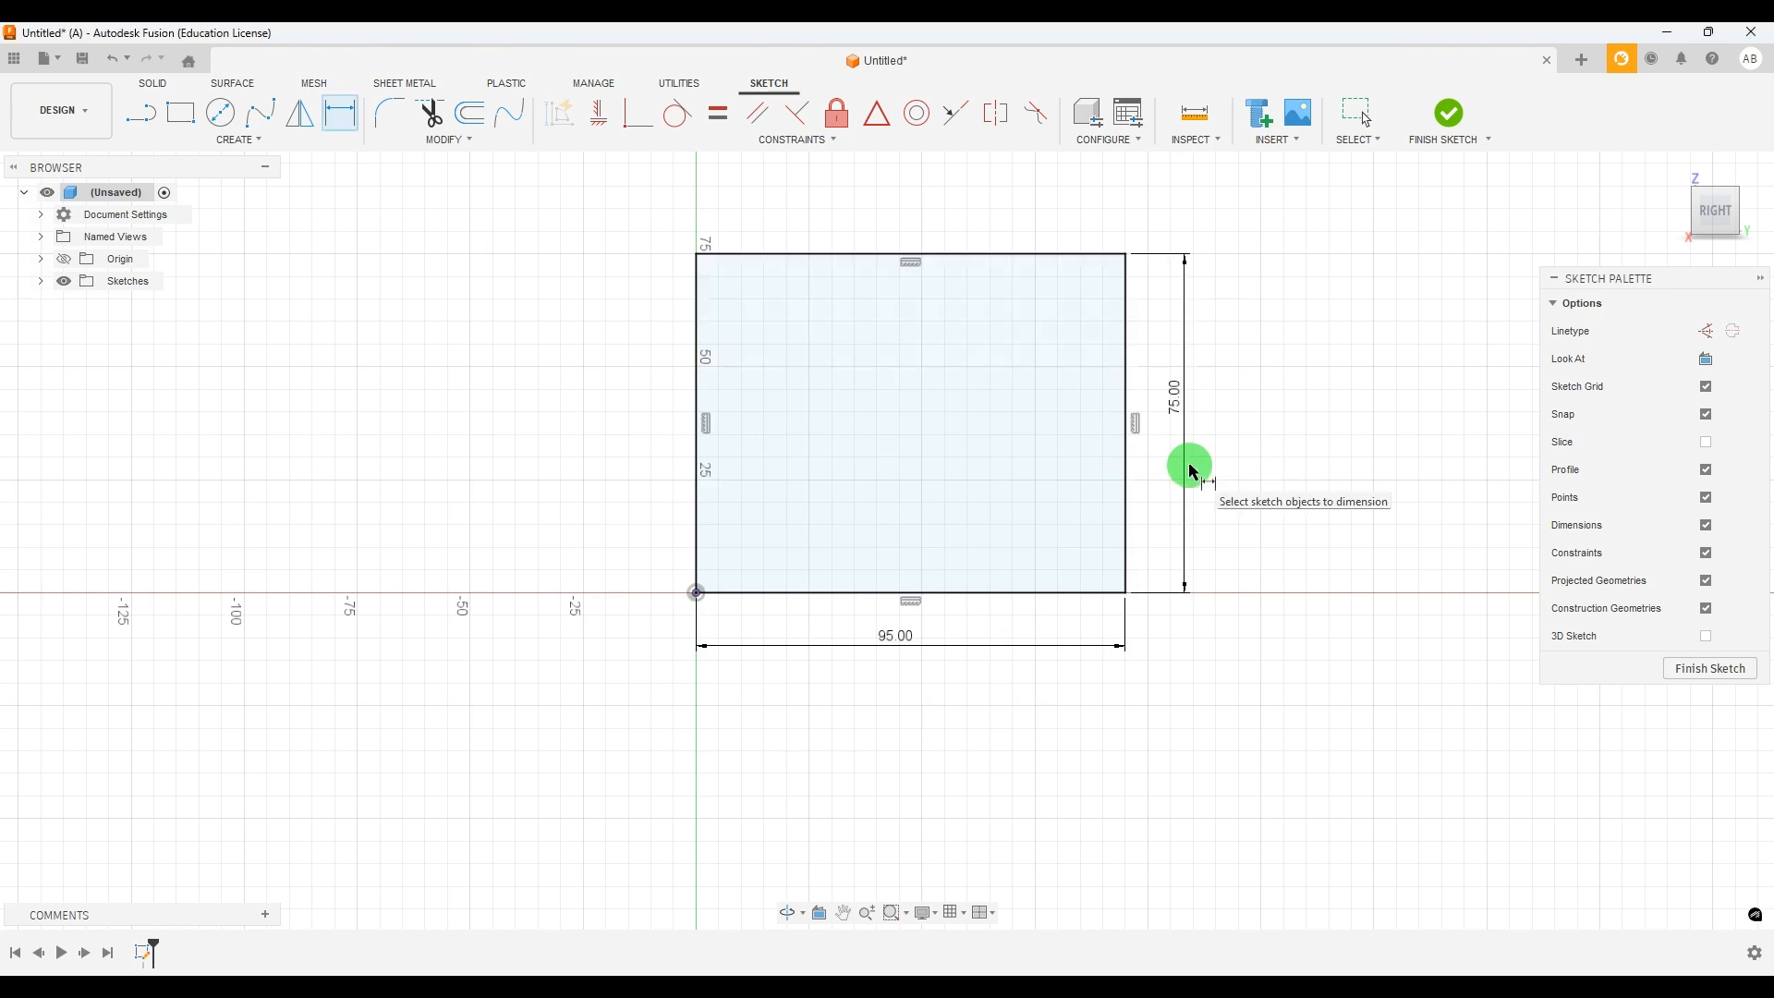
Check the reference drawing and sketch a rectangular notch about 35 mm wide and 15 mm high on the rectangle's bottom edge with lines
scroll(740, 670, down, 3)
scroll(1056, 498, up, 2)
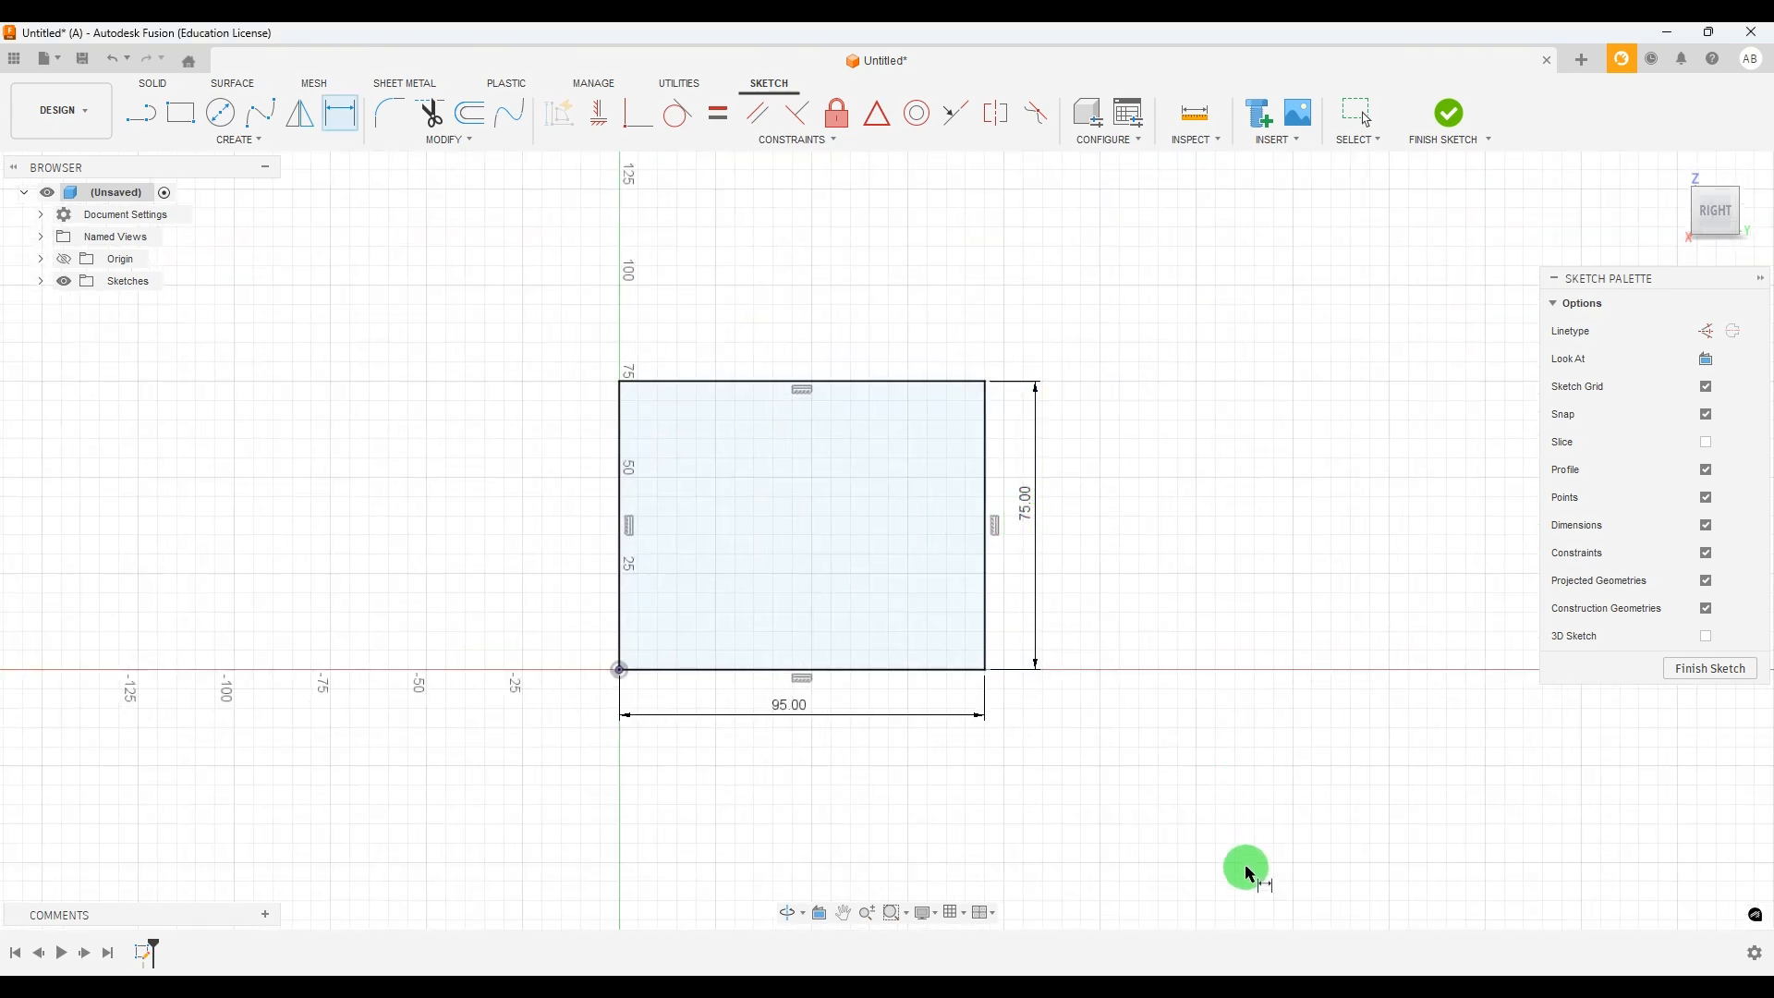
key(alt+Tab)
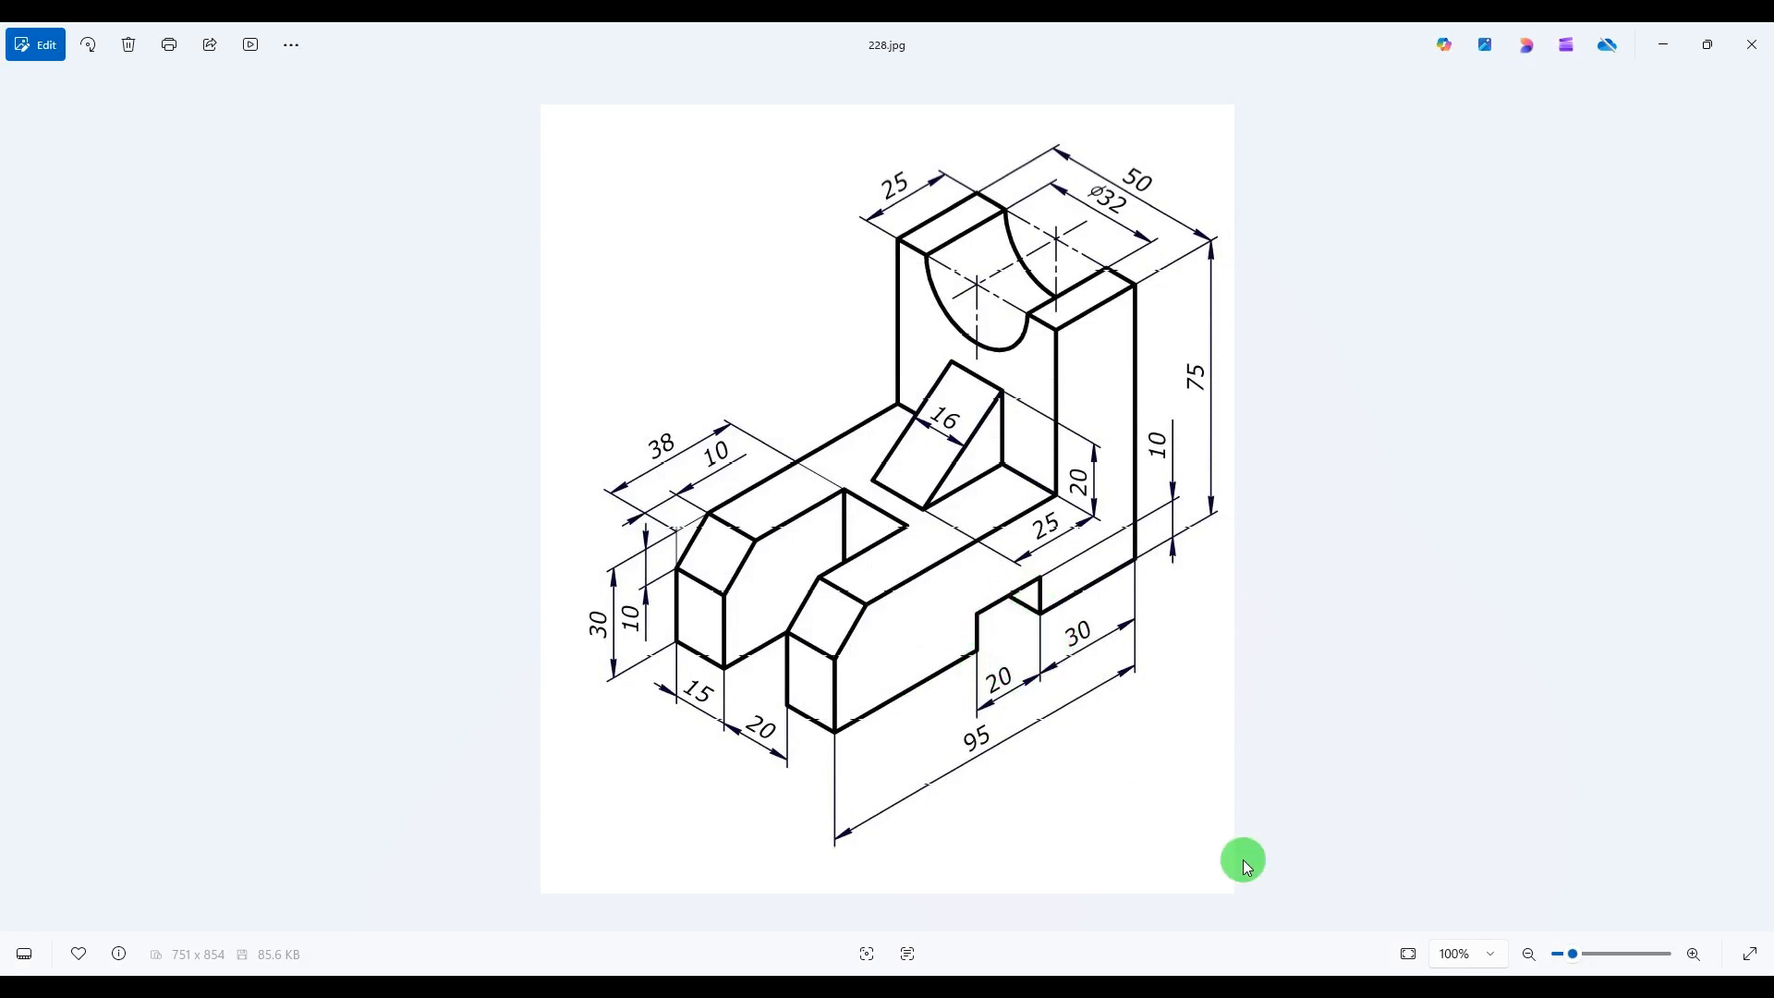
key(alt+Tab)
click(141, 113)
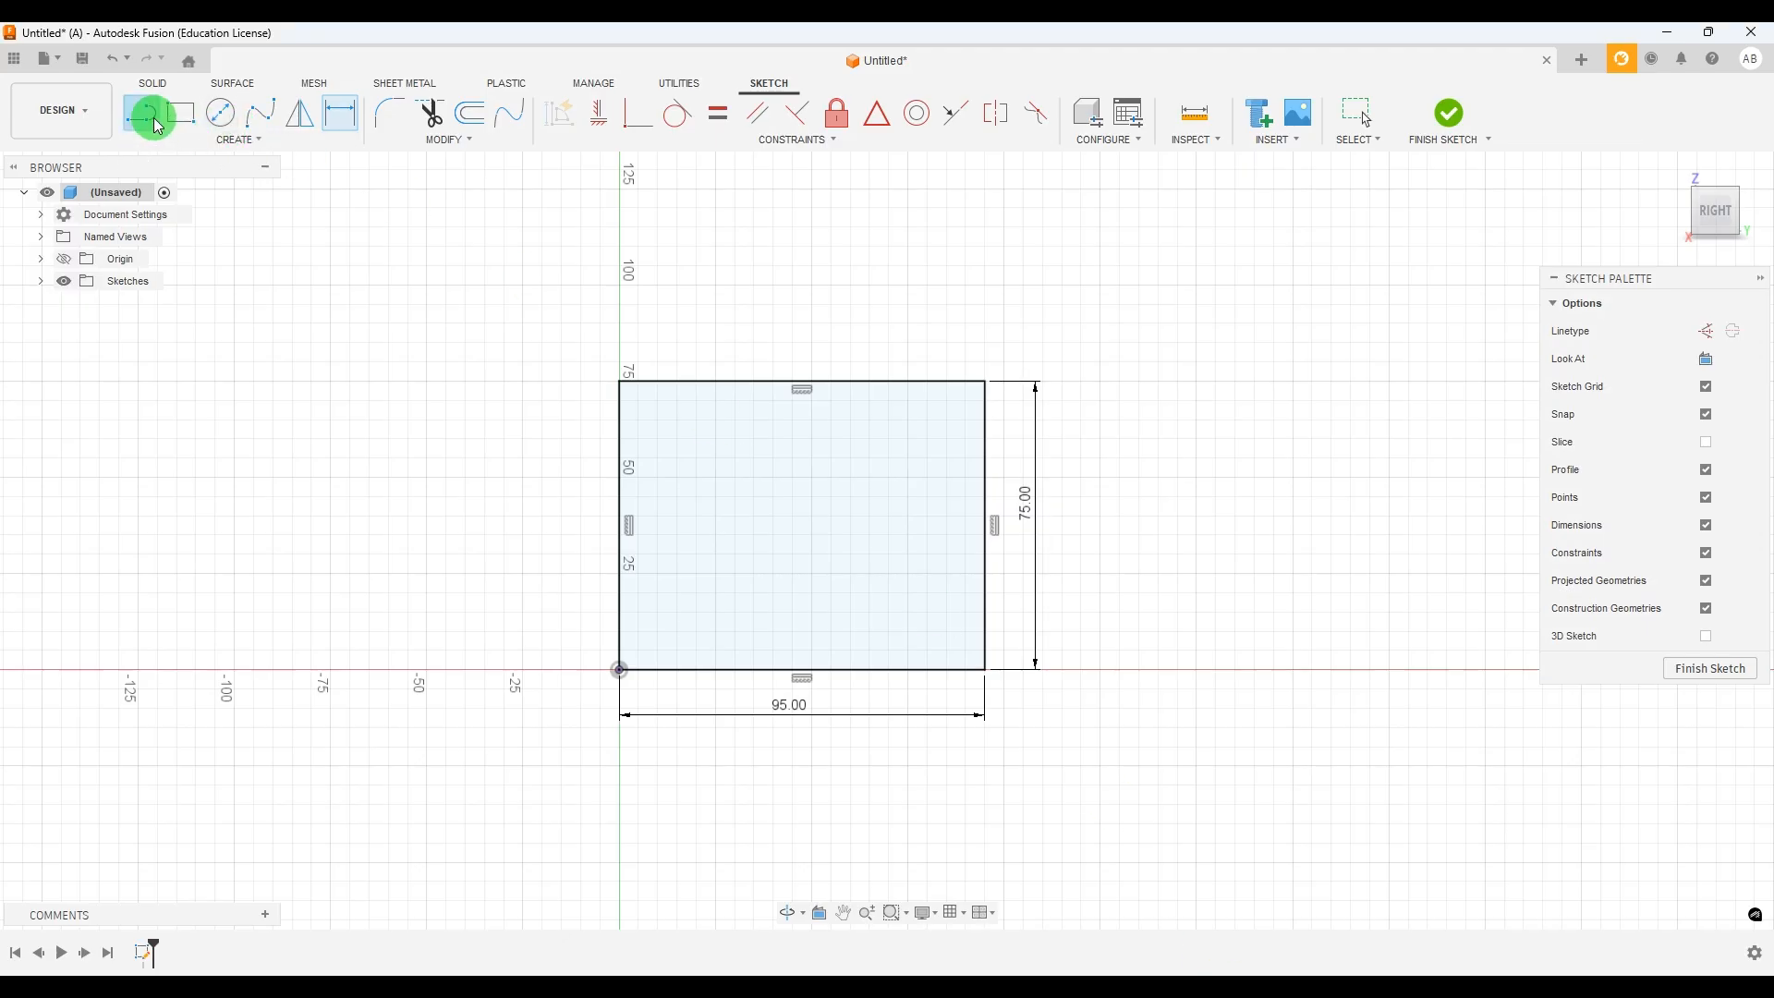
click(753, 670)
click(753, 613)
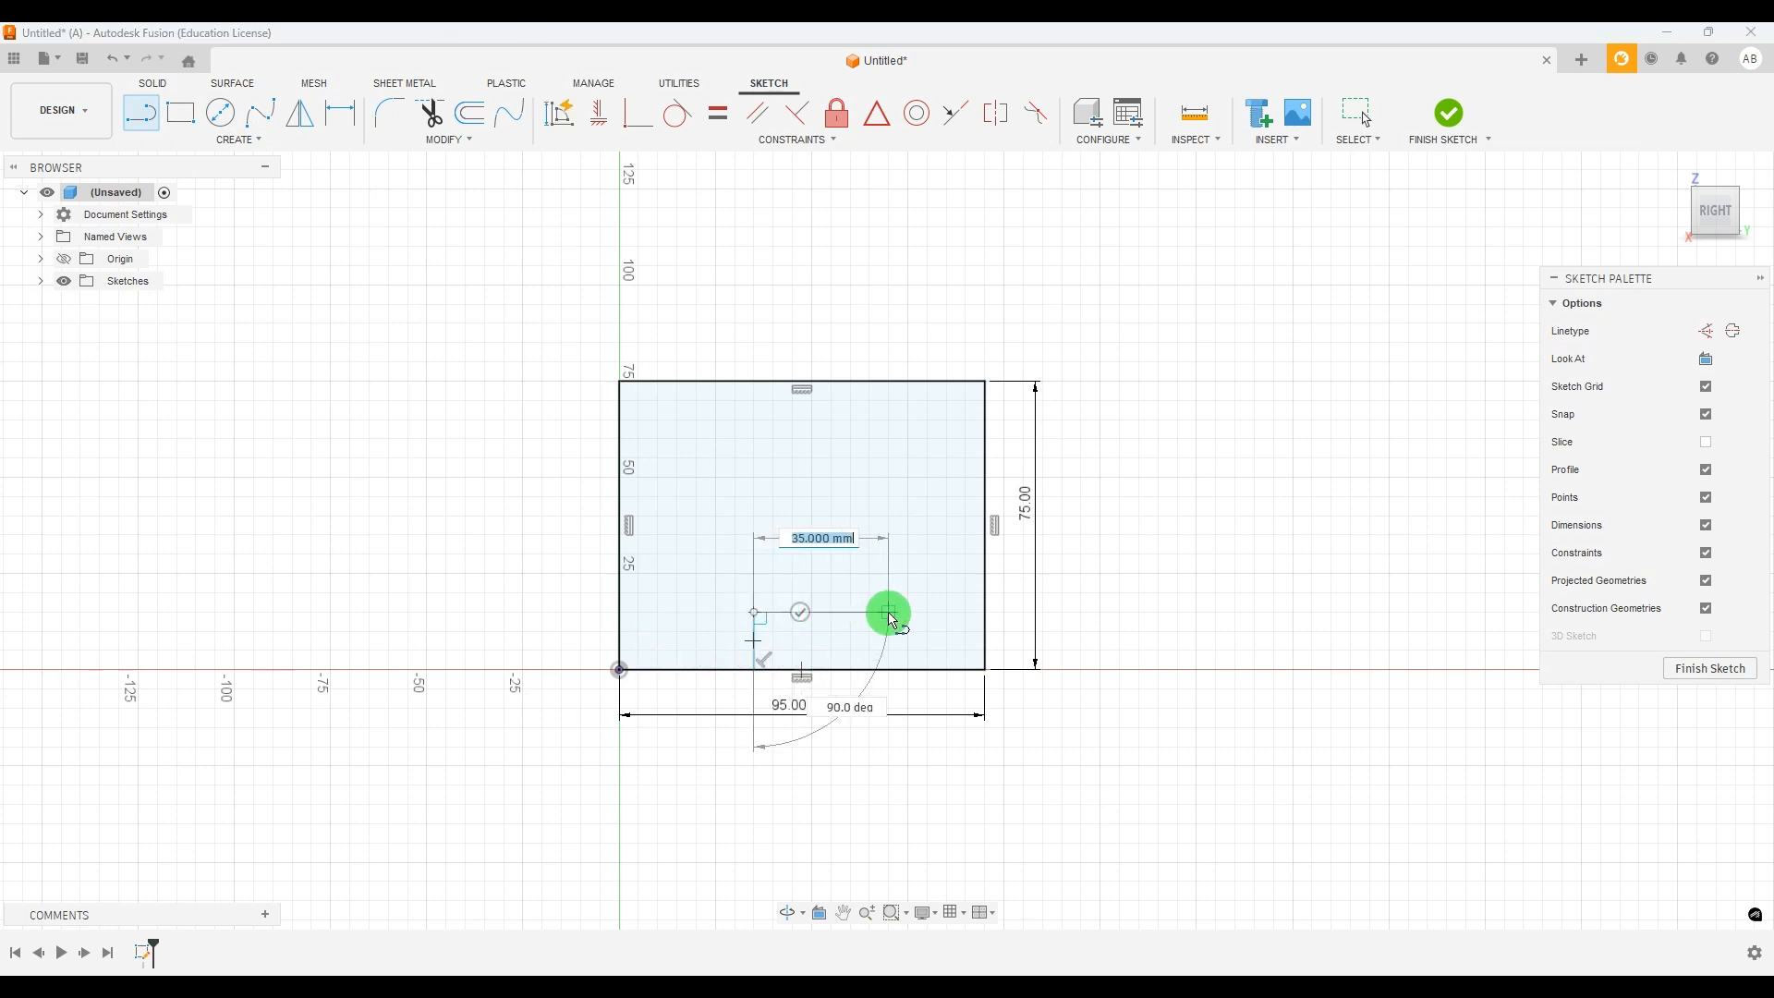
click(889, 612)
scroll(891, 654, up, 4)
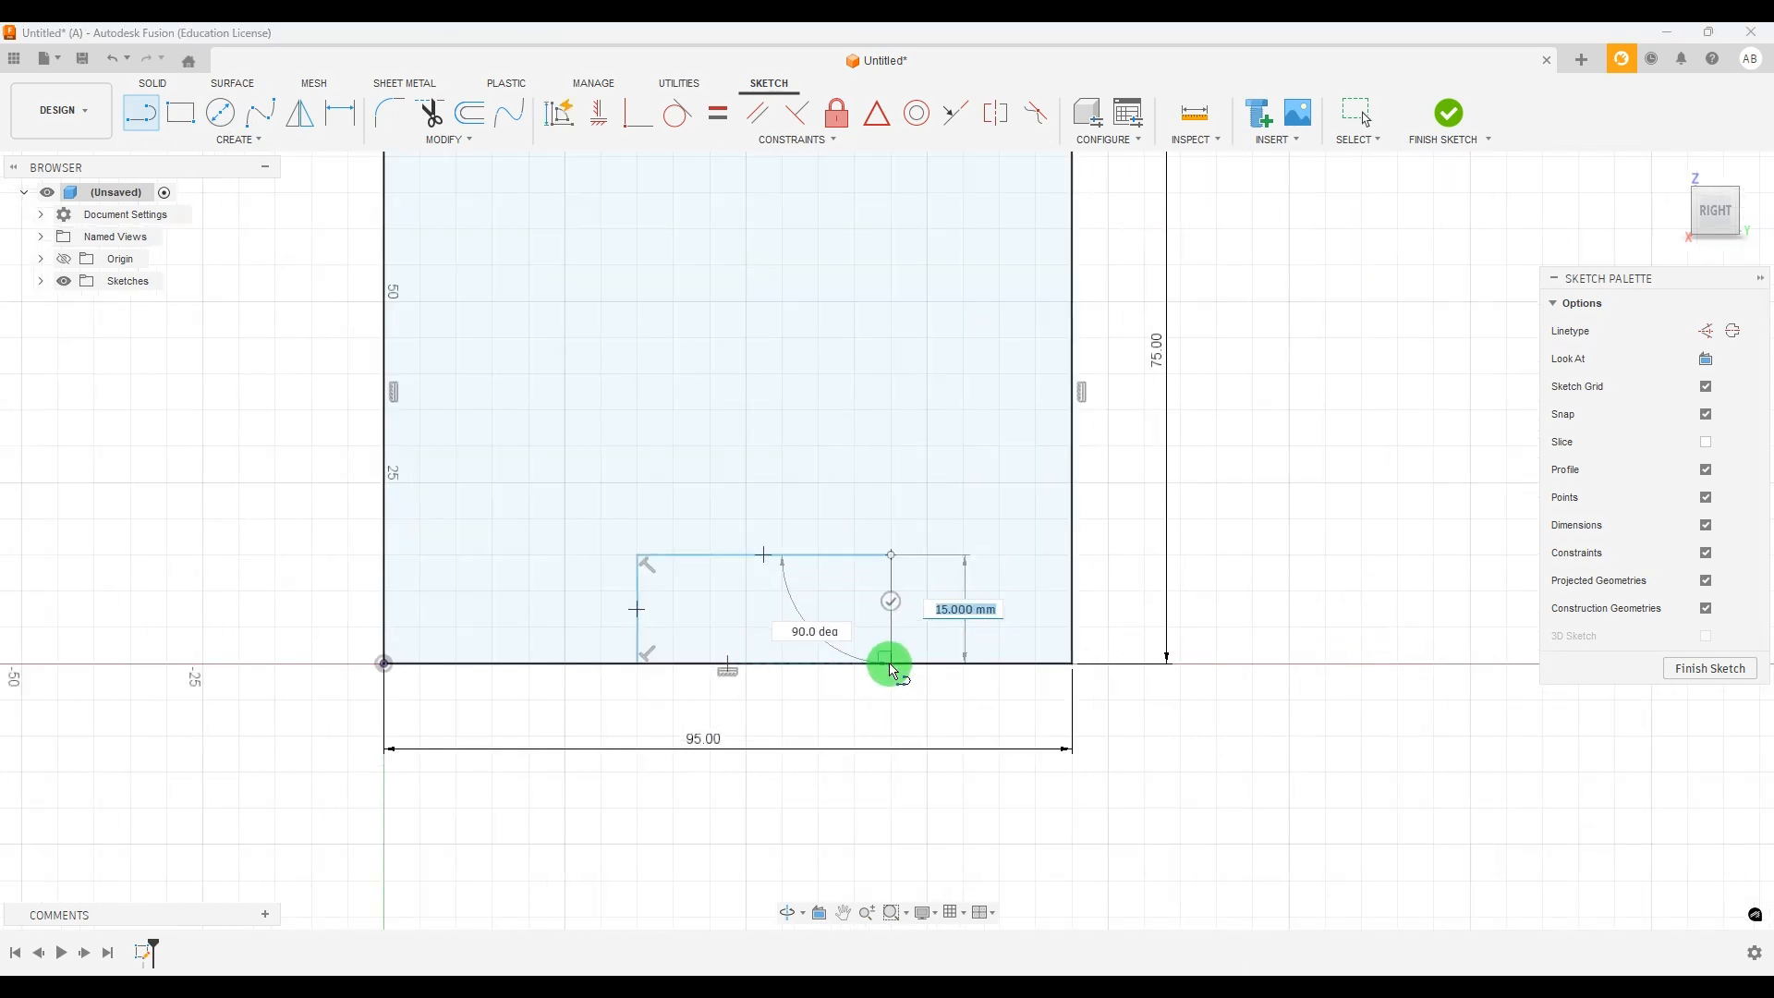
click(892, 663)
Dimension the notch's right side 30 mm from the rectangle's right edge
click(340, 113)
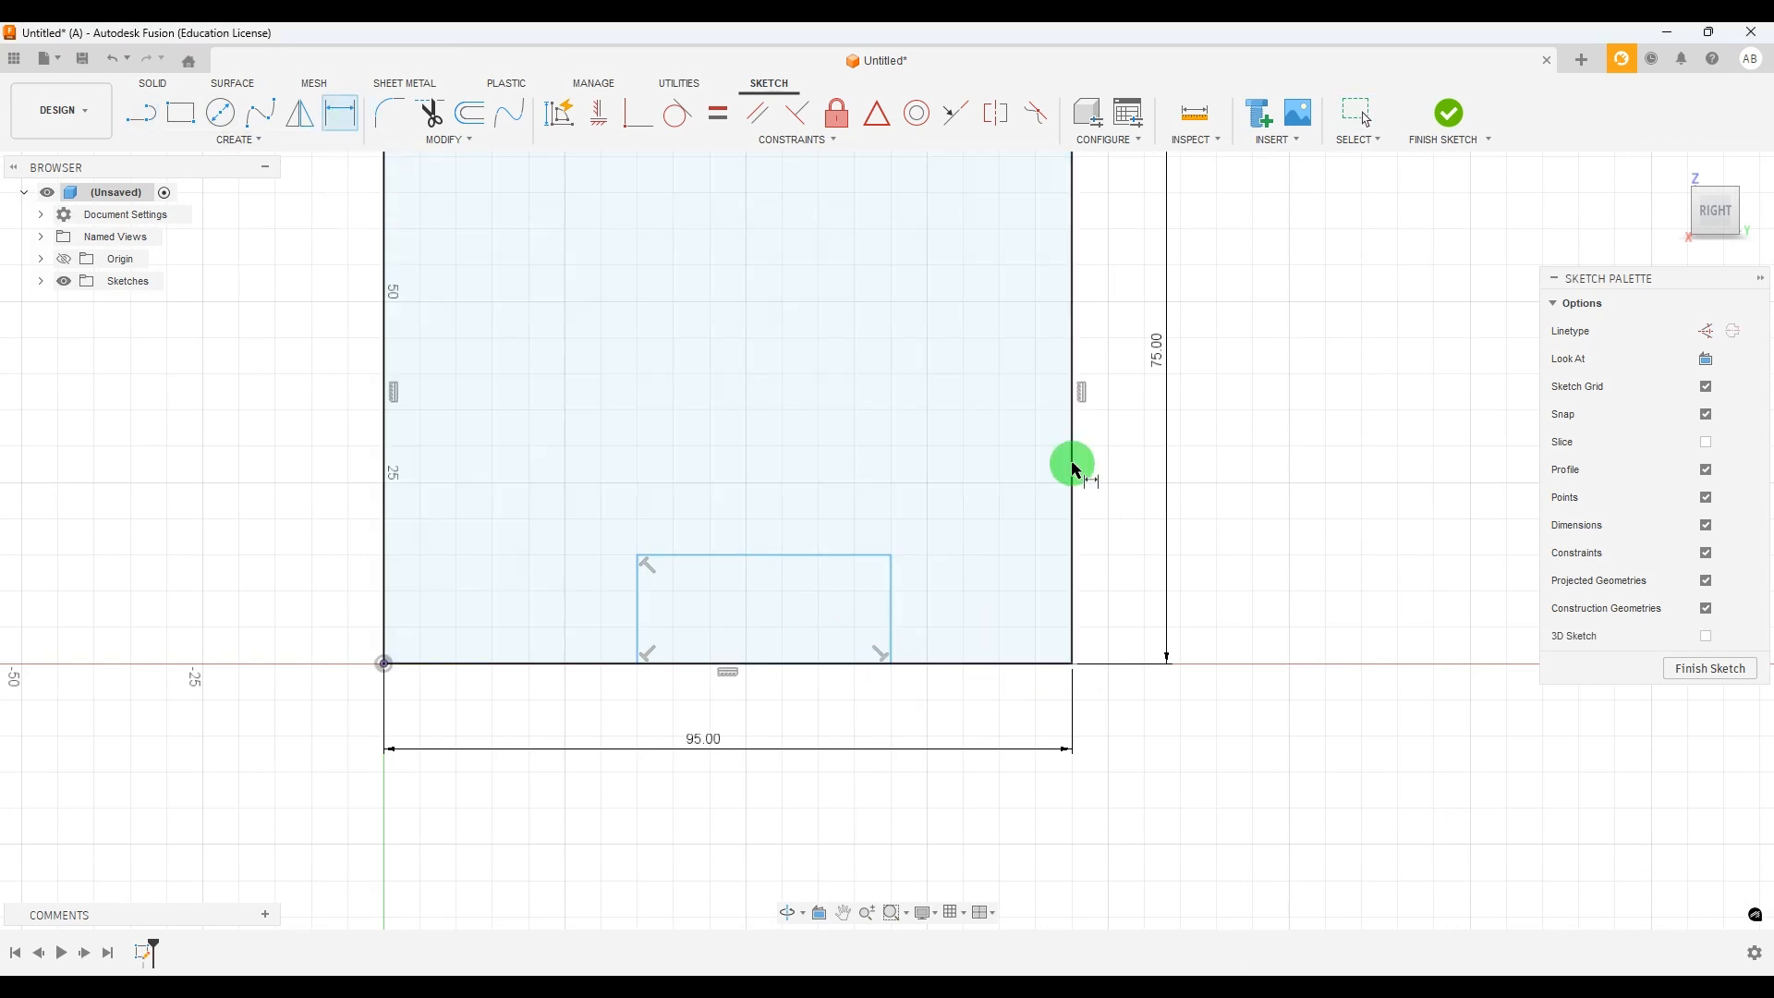
click(1072, 536)
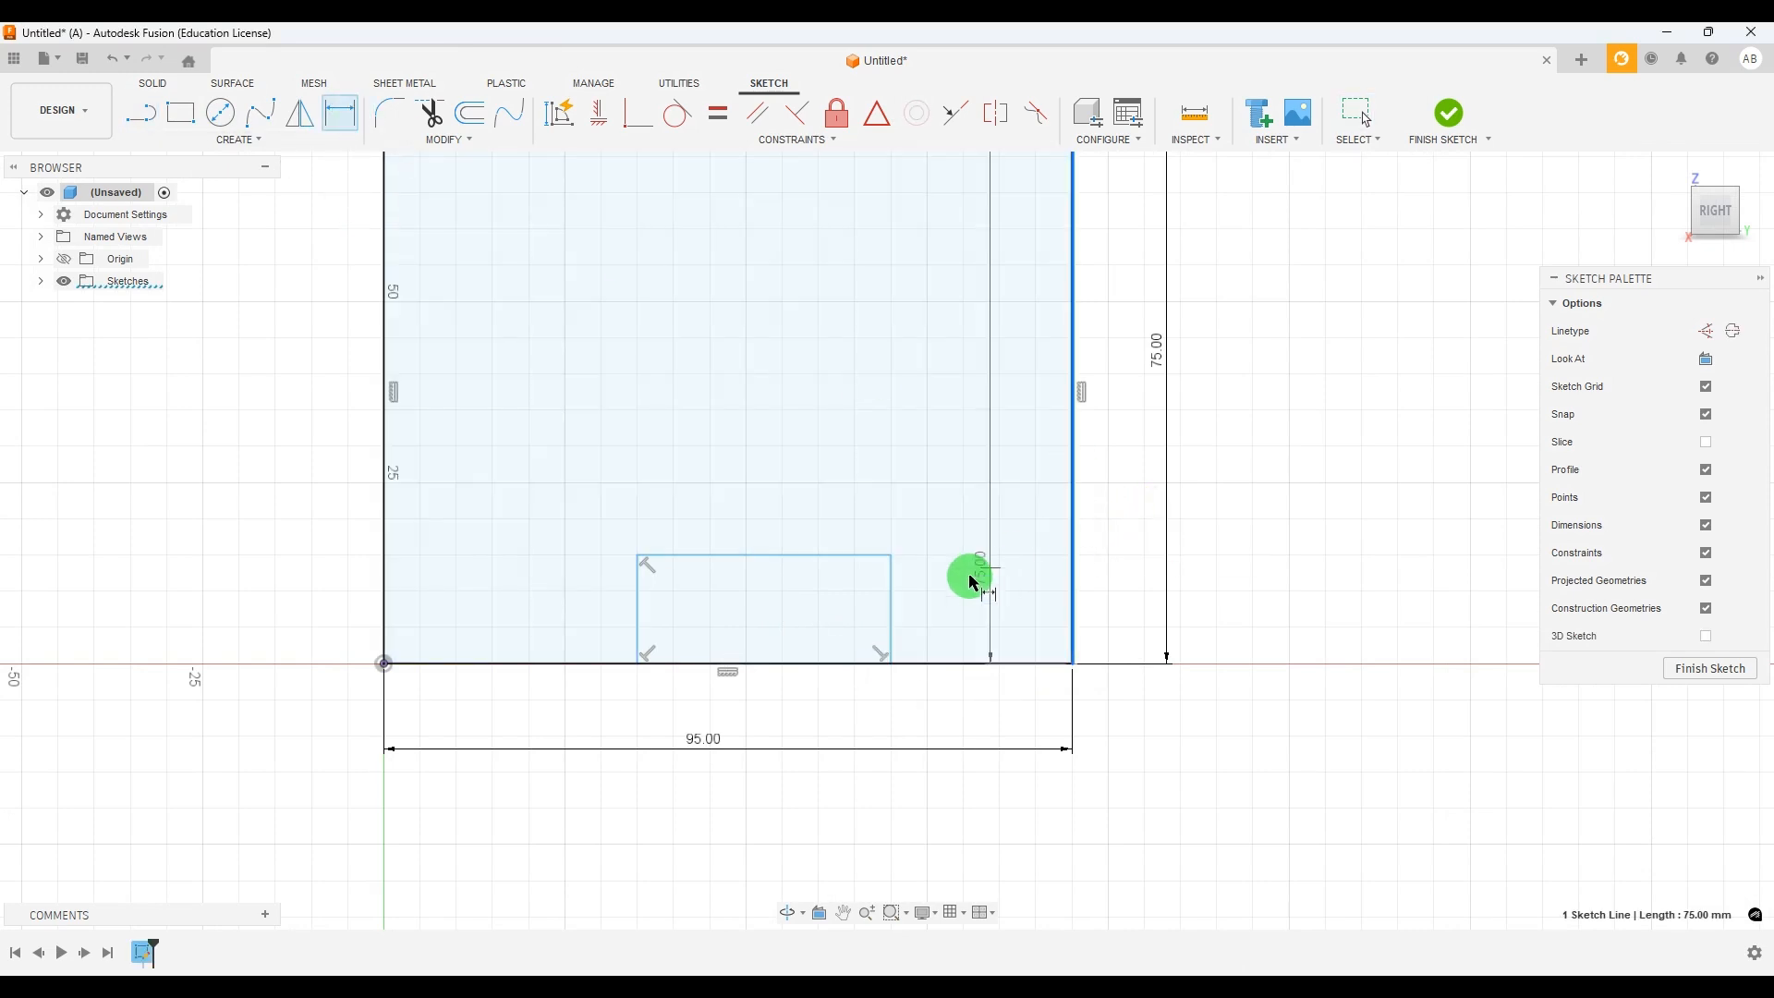
click(894, 610)
click(972, 716)
key(Return)
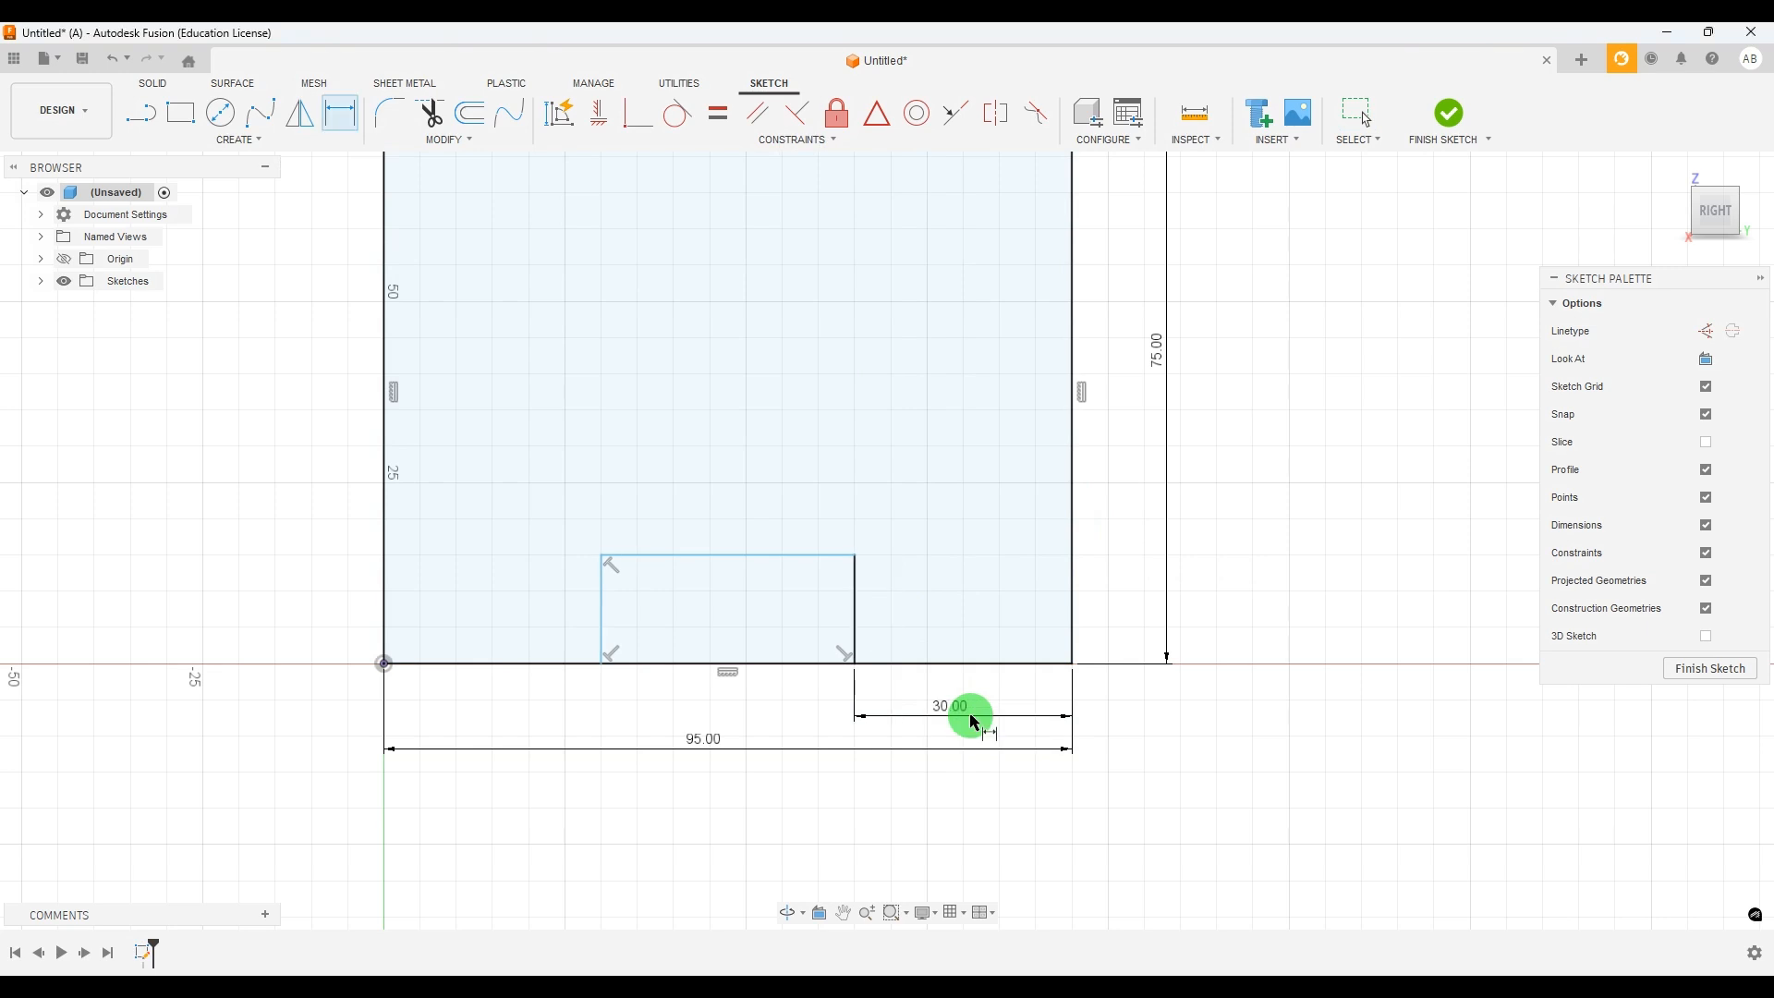
Dimension the notch's width between its two vertical sides as 20 mm
click(602, 601)
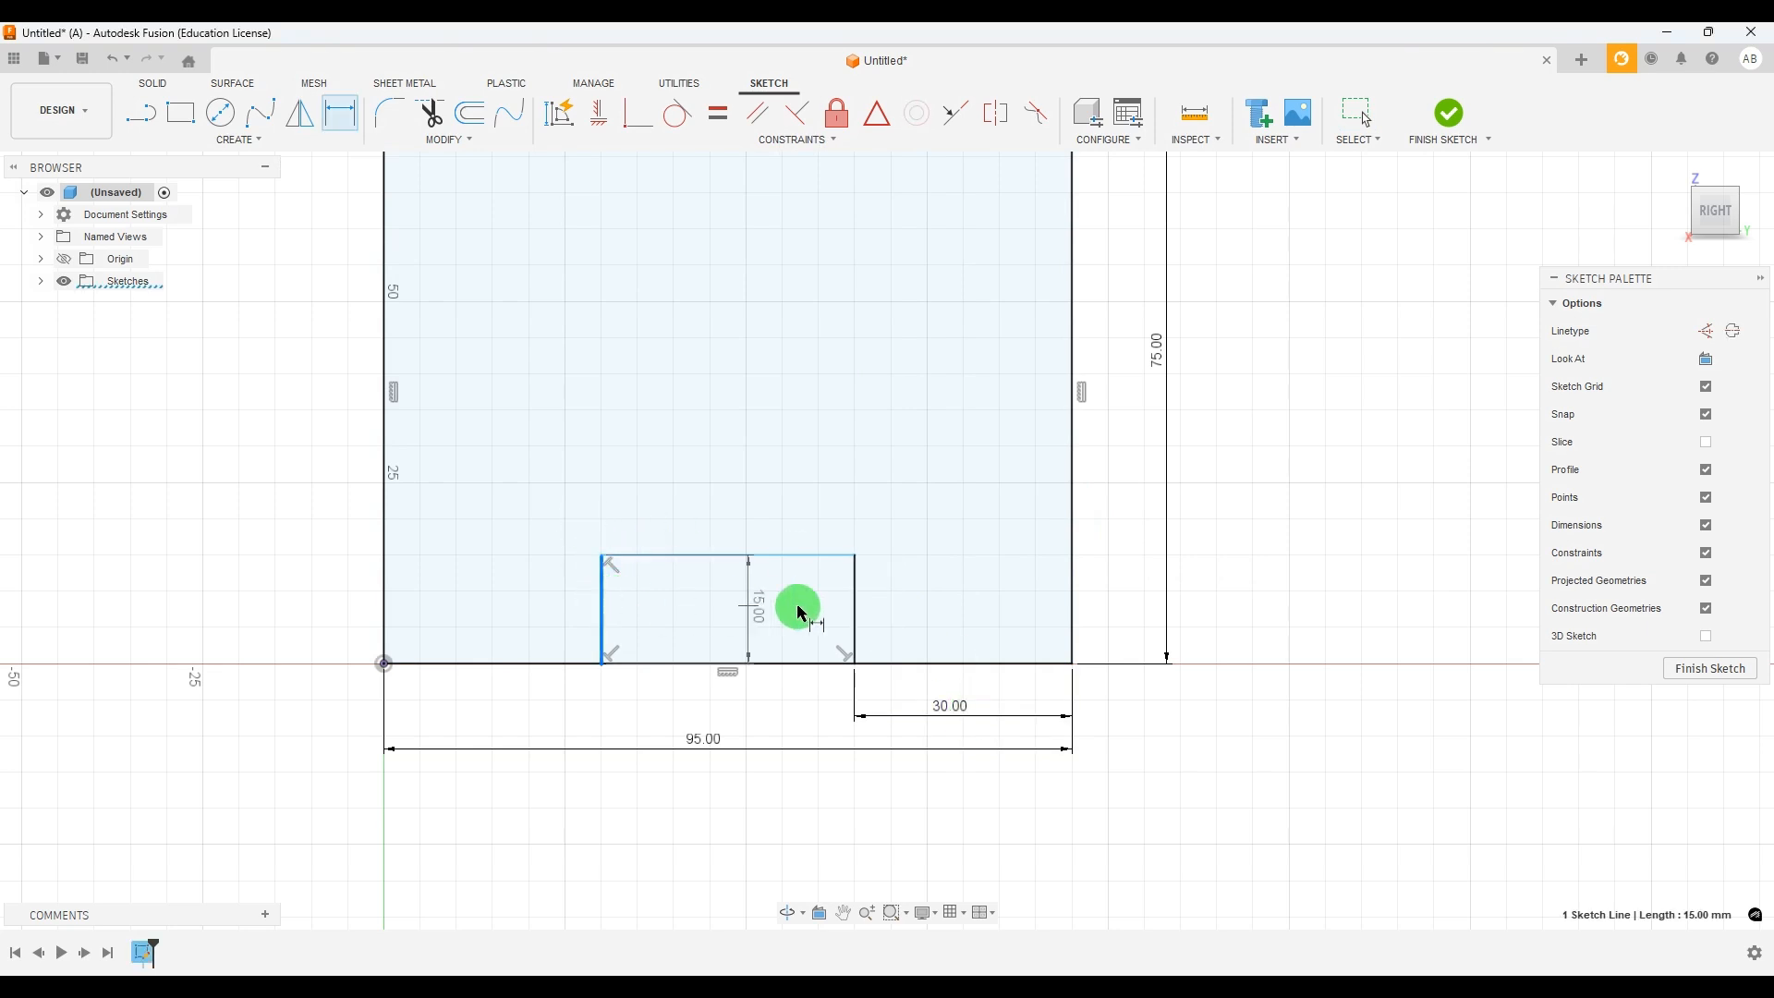
click(853, 608)
click(730, 700)
text(2)
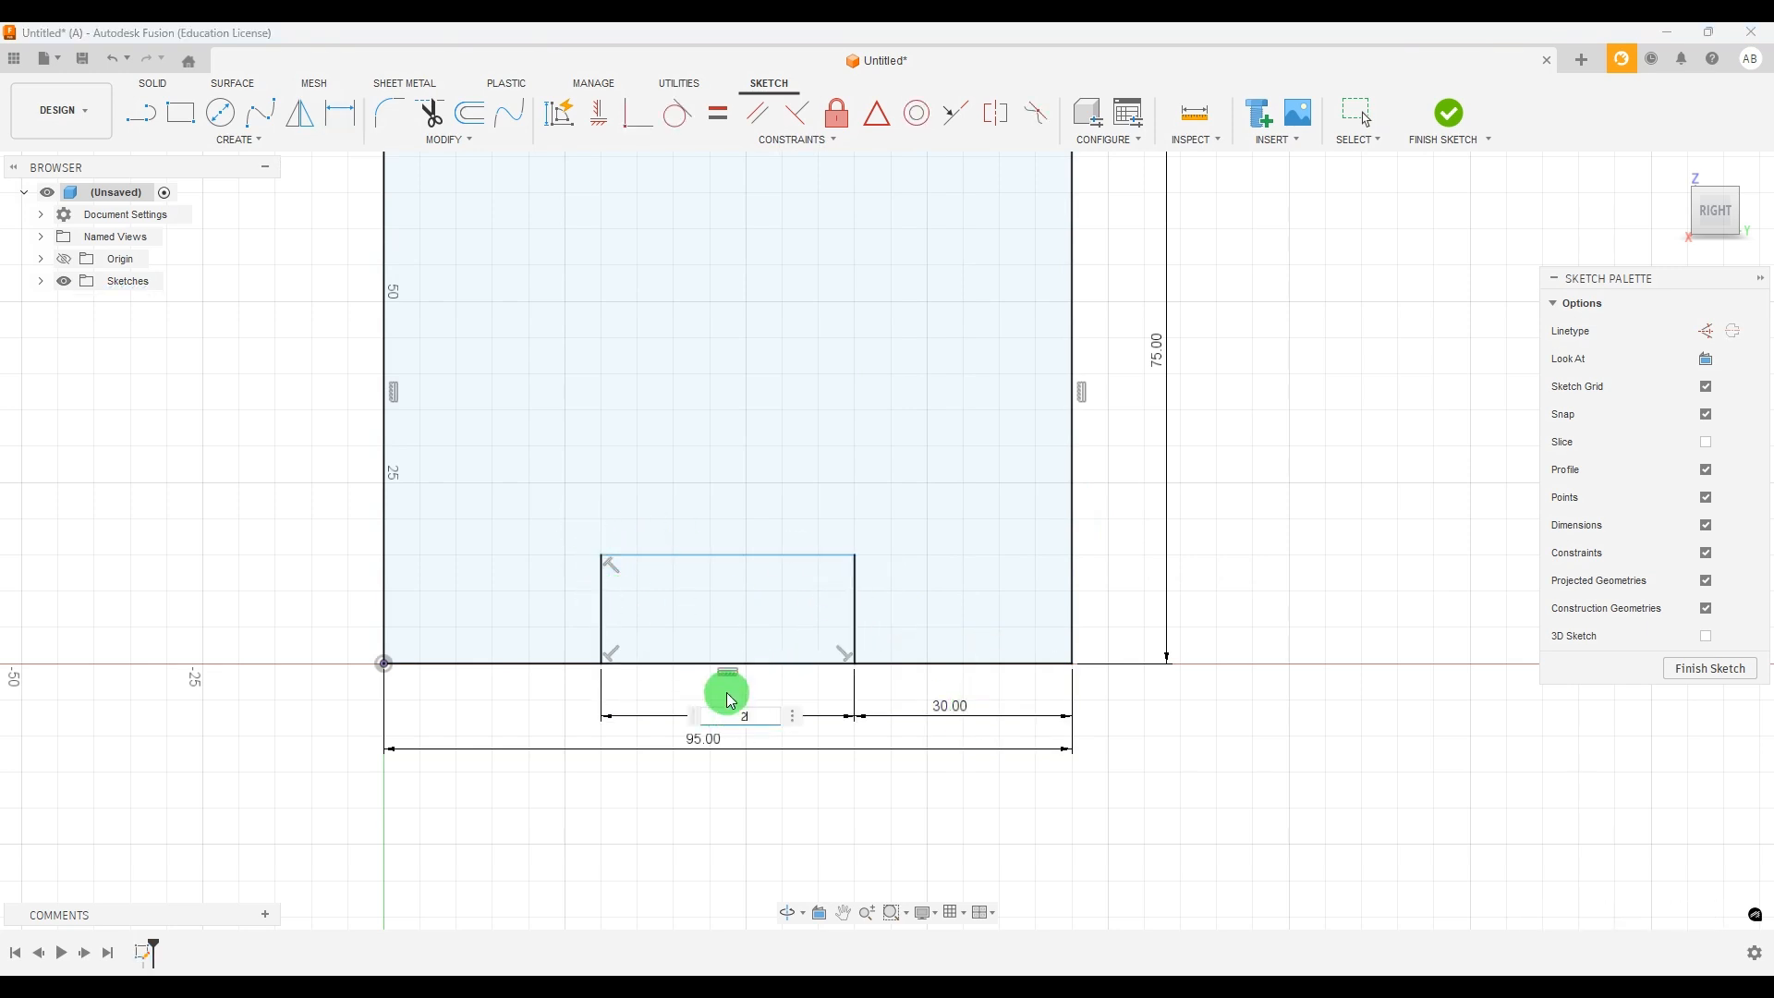
text(0)
key(Return)
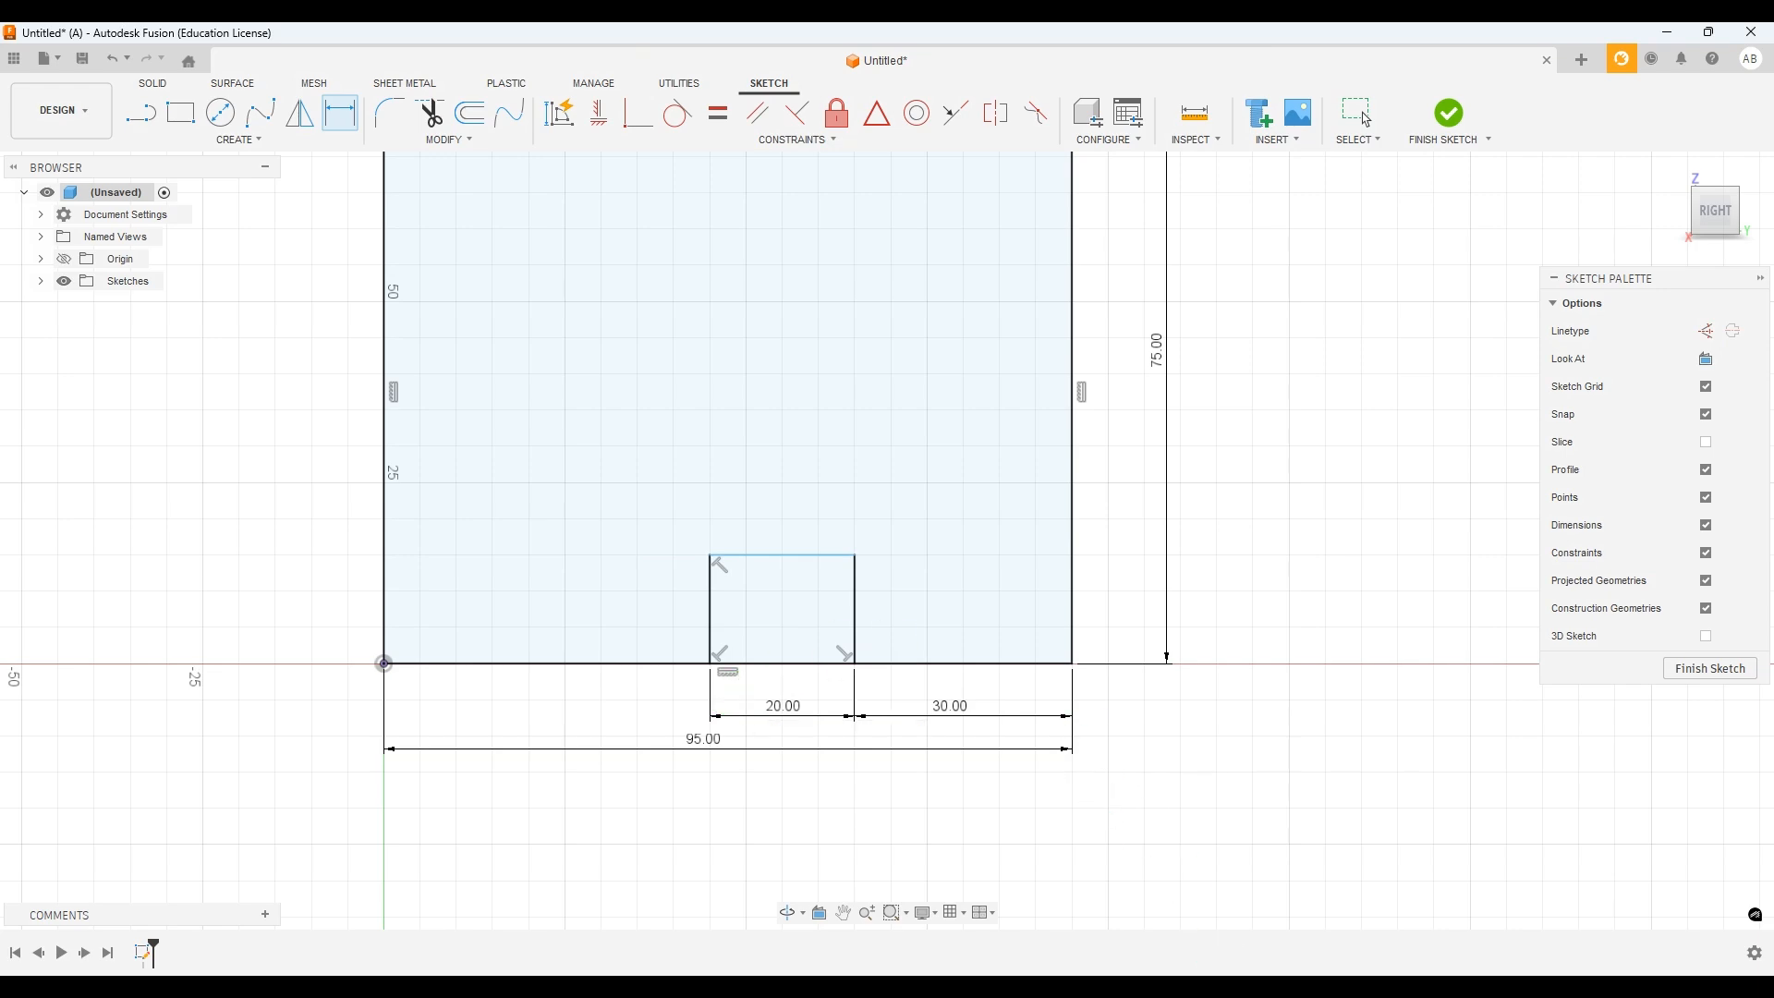
Check the notch height in the reference drawing and dimension it as 10 mm
key(alt+Tab)
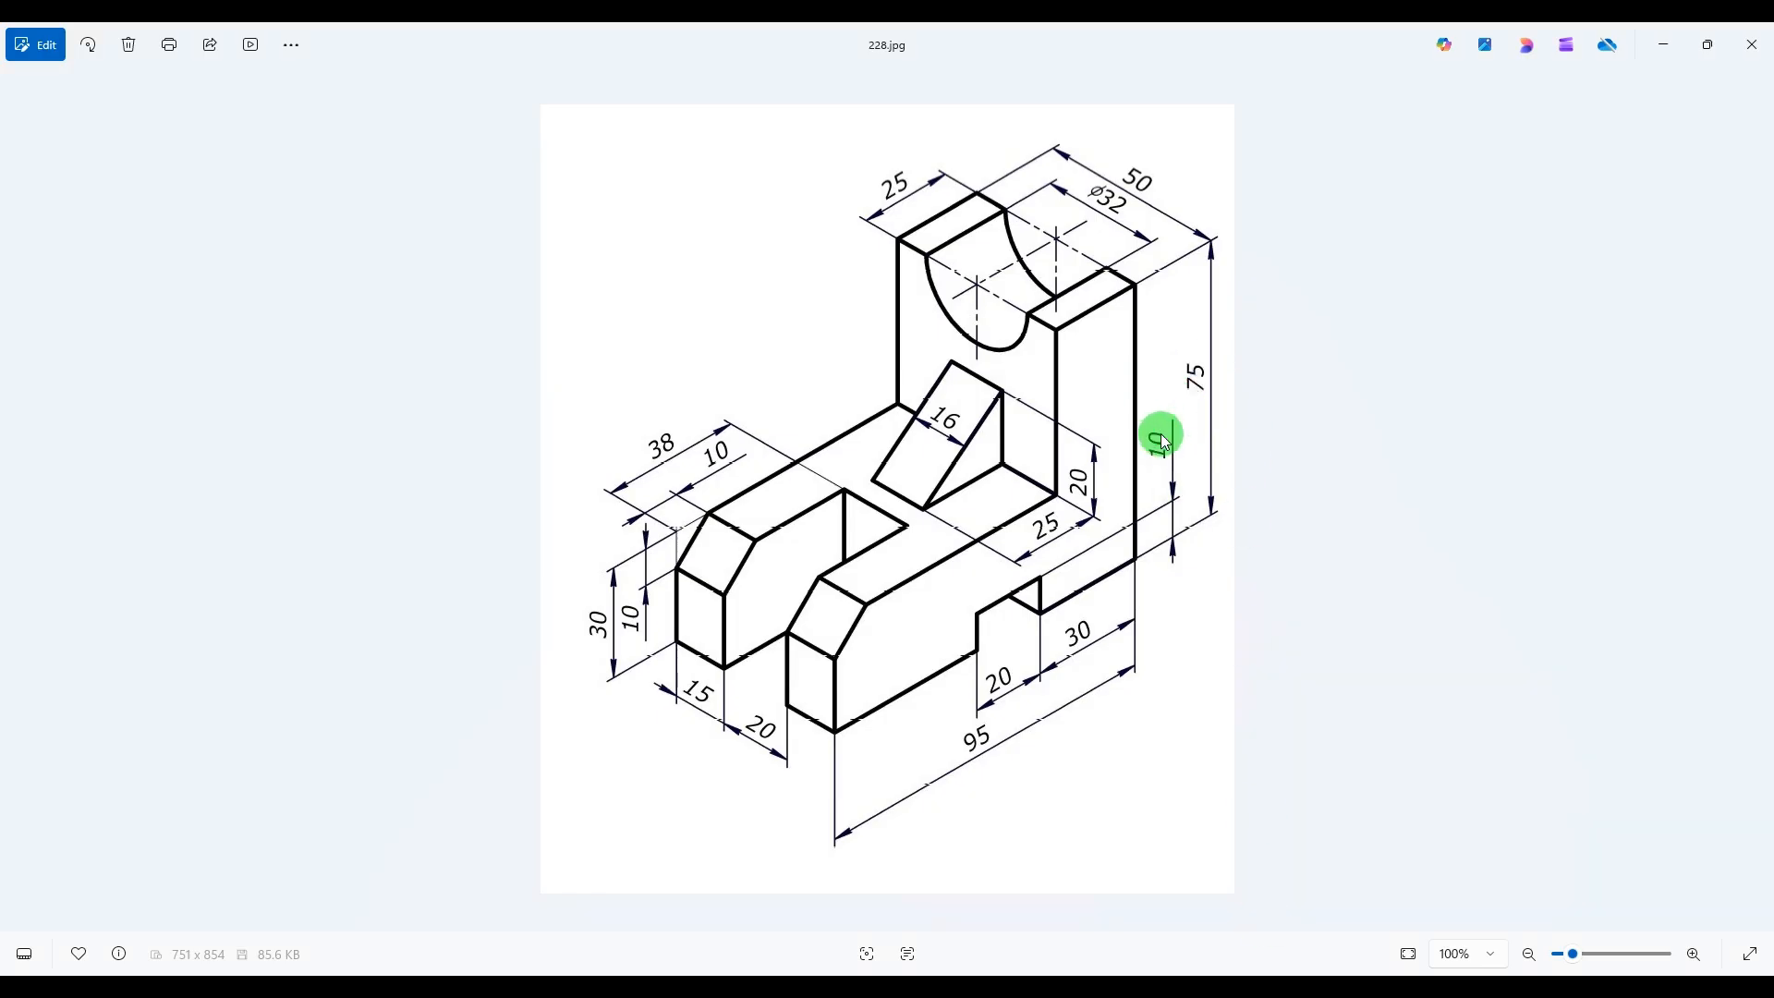
key(alt+Tab)
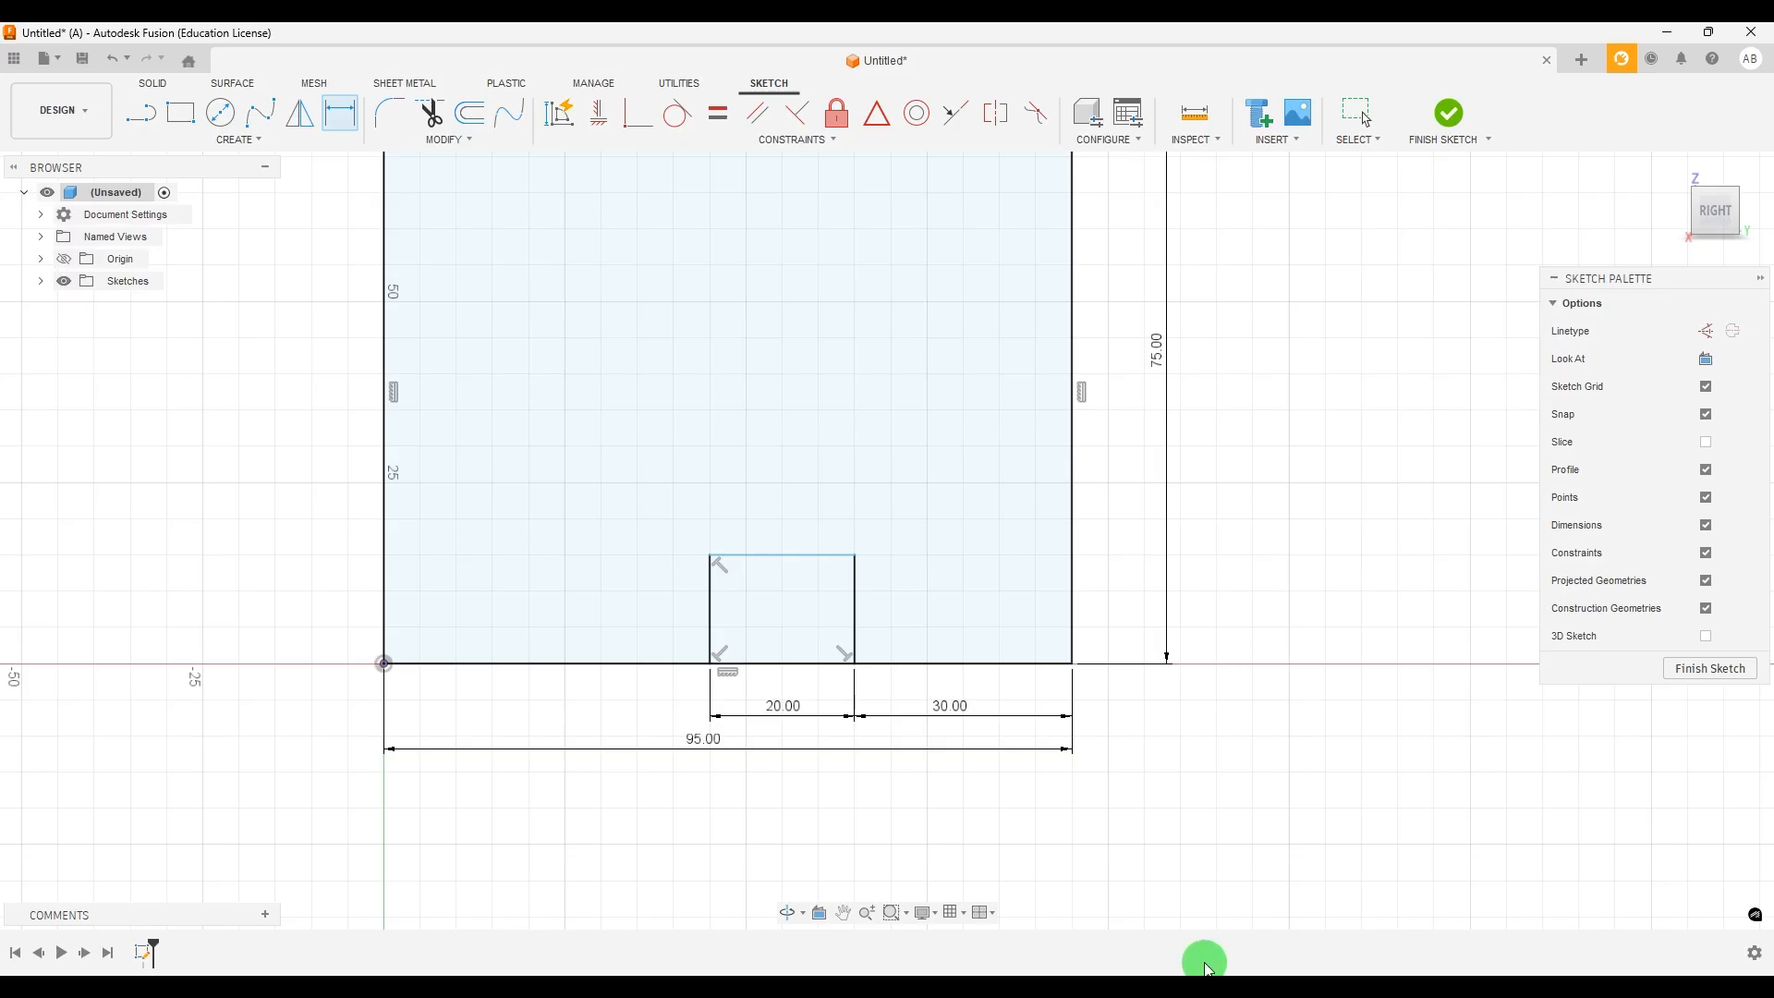
click(857, 614)
click(1070, 586)
click(1125, 583)
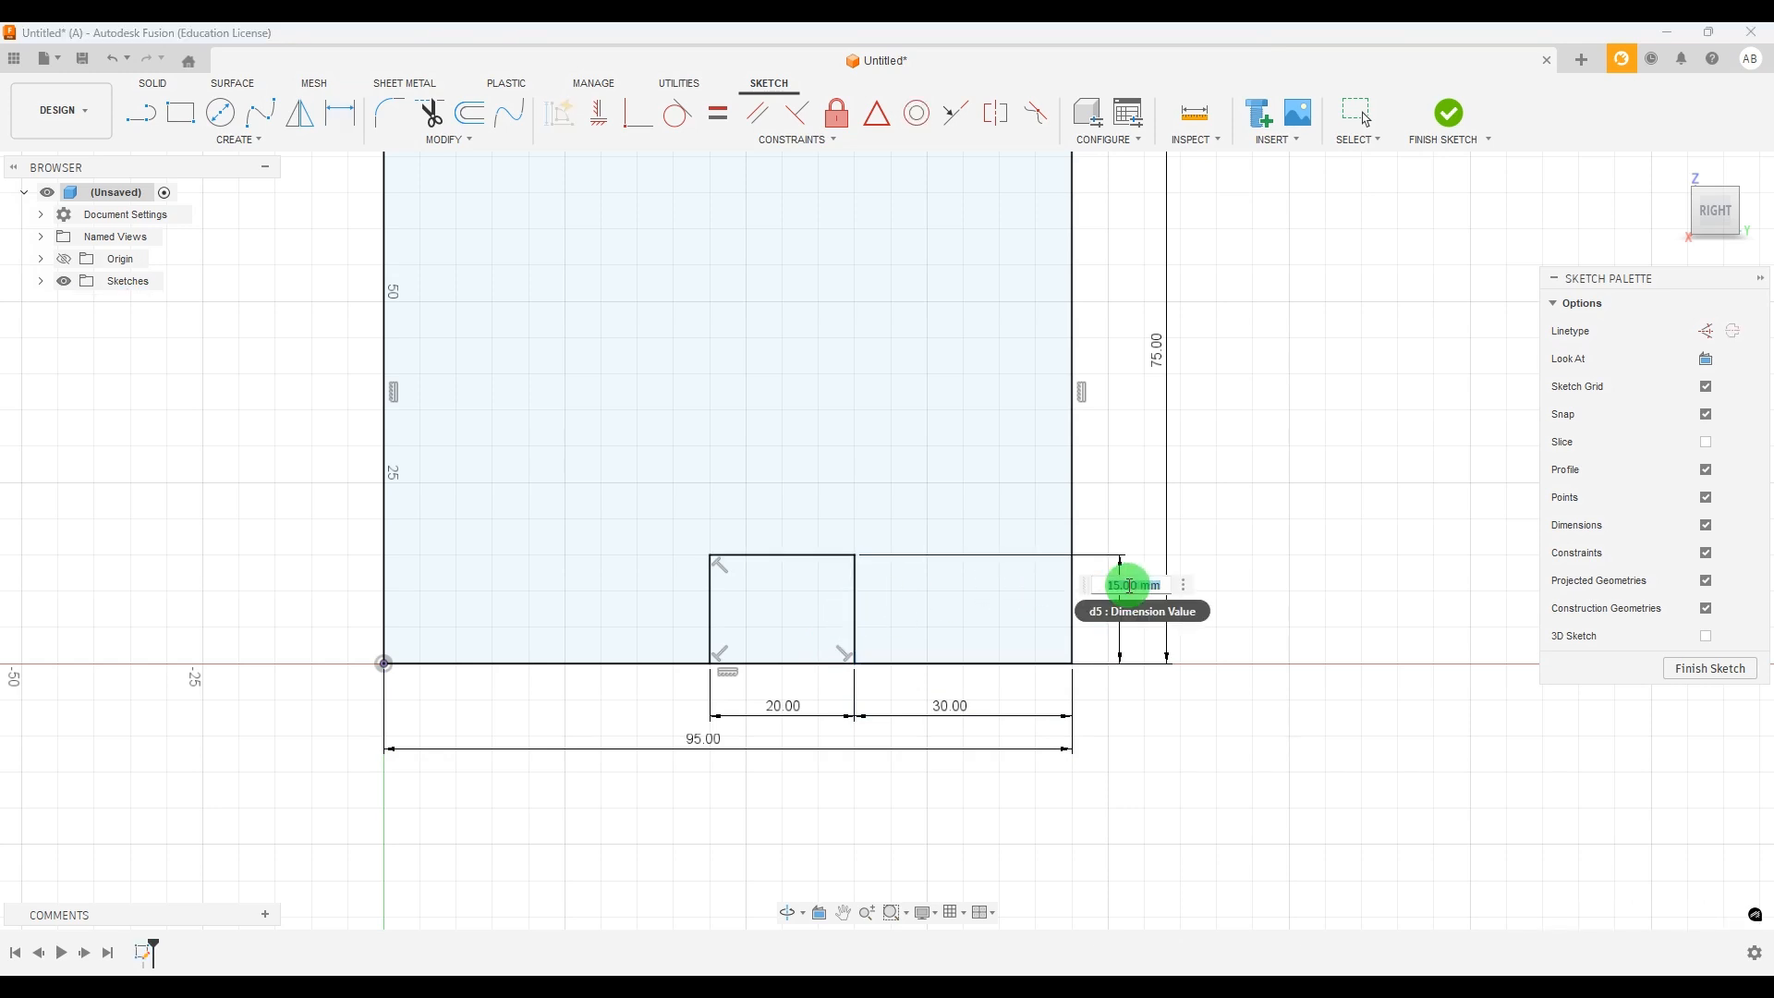
text(10)
key(Return)
Consult the reference drawing and sketch a vertical line about 45 mm down from the top edge, continuing horizontally about 65 mm to the left edge
scroll(825, 650, down, 3)
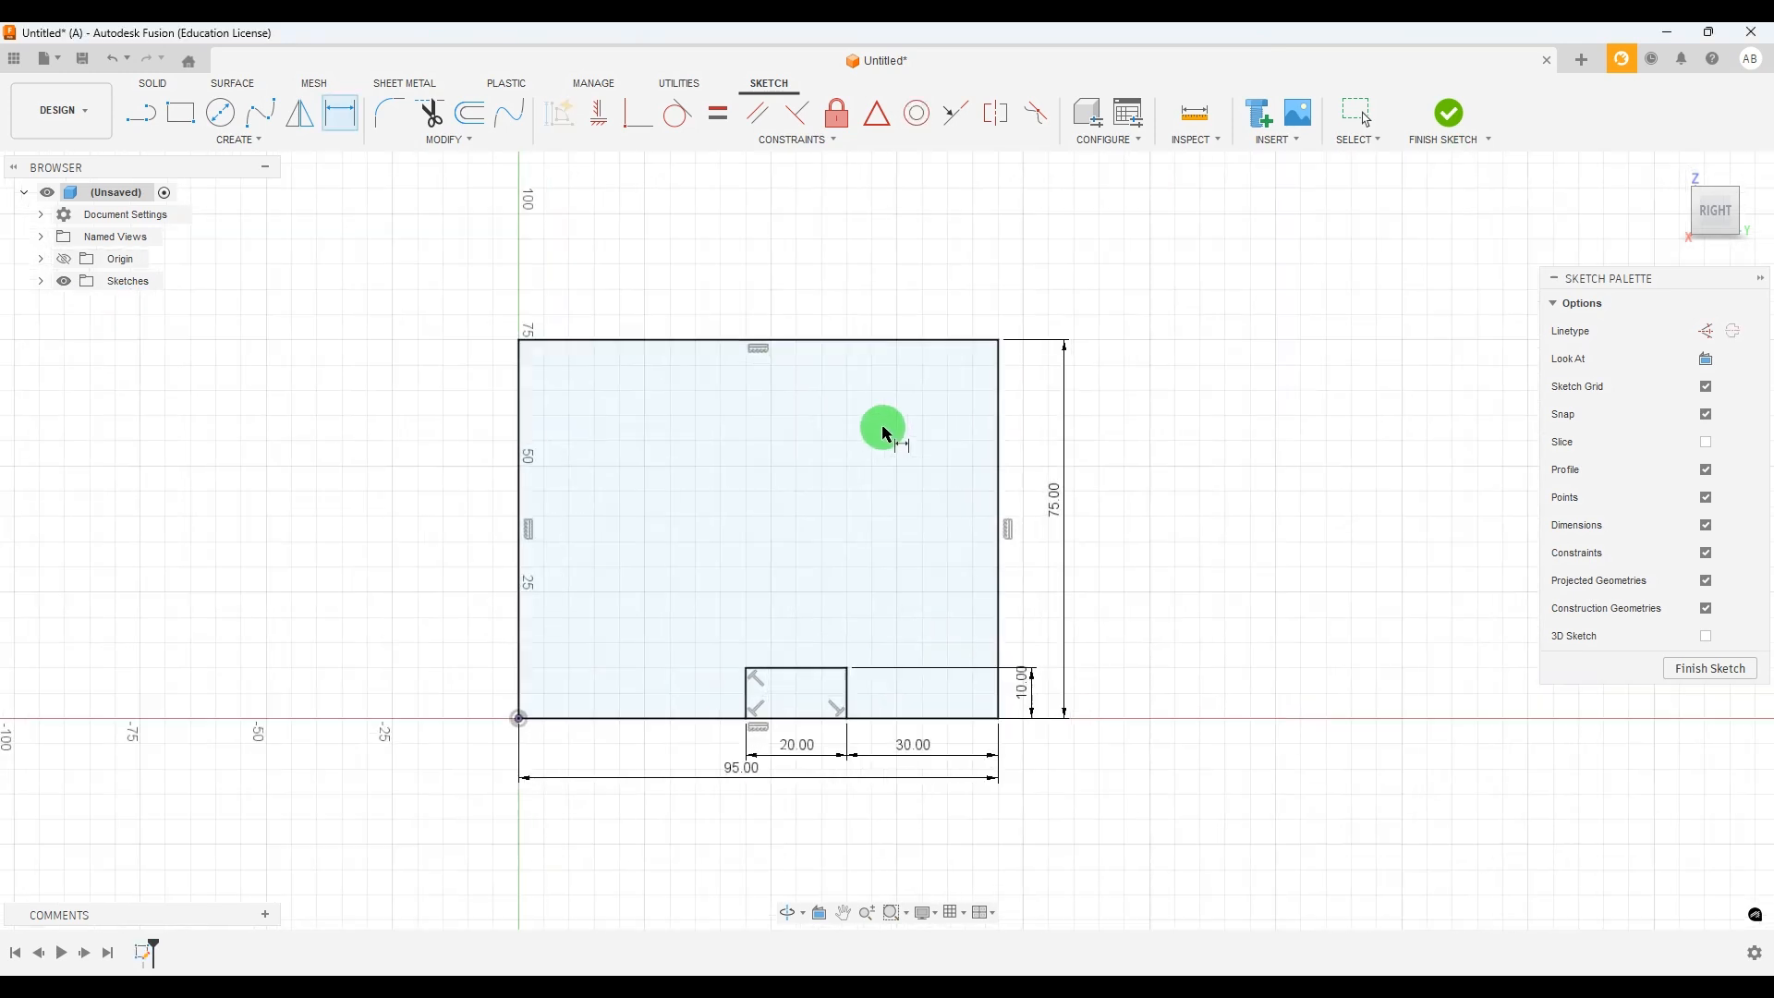
click(1247, 985)
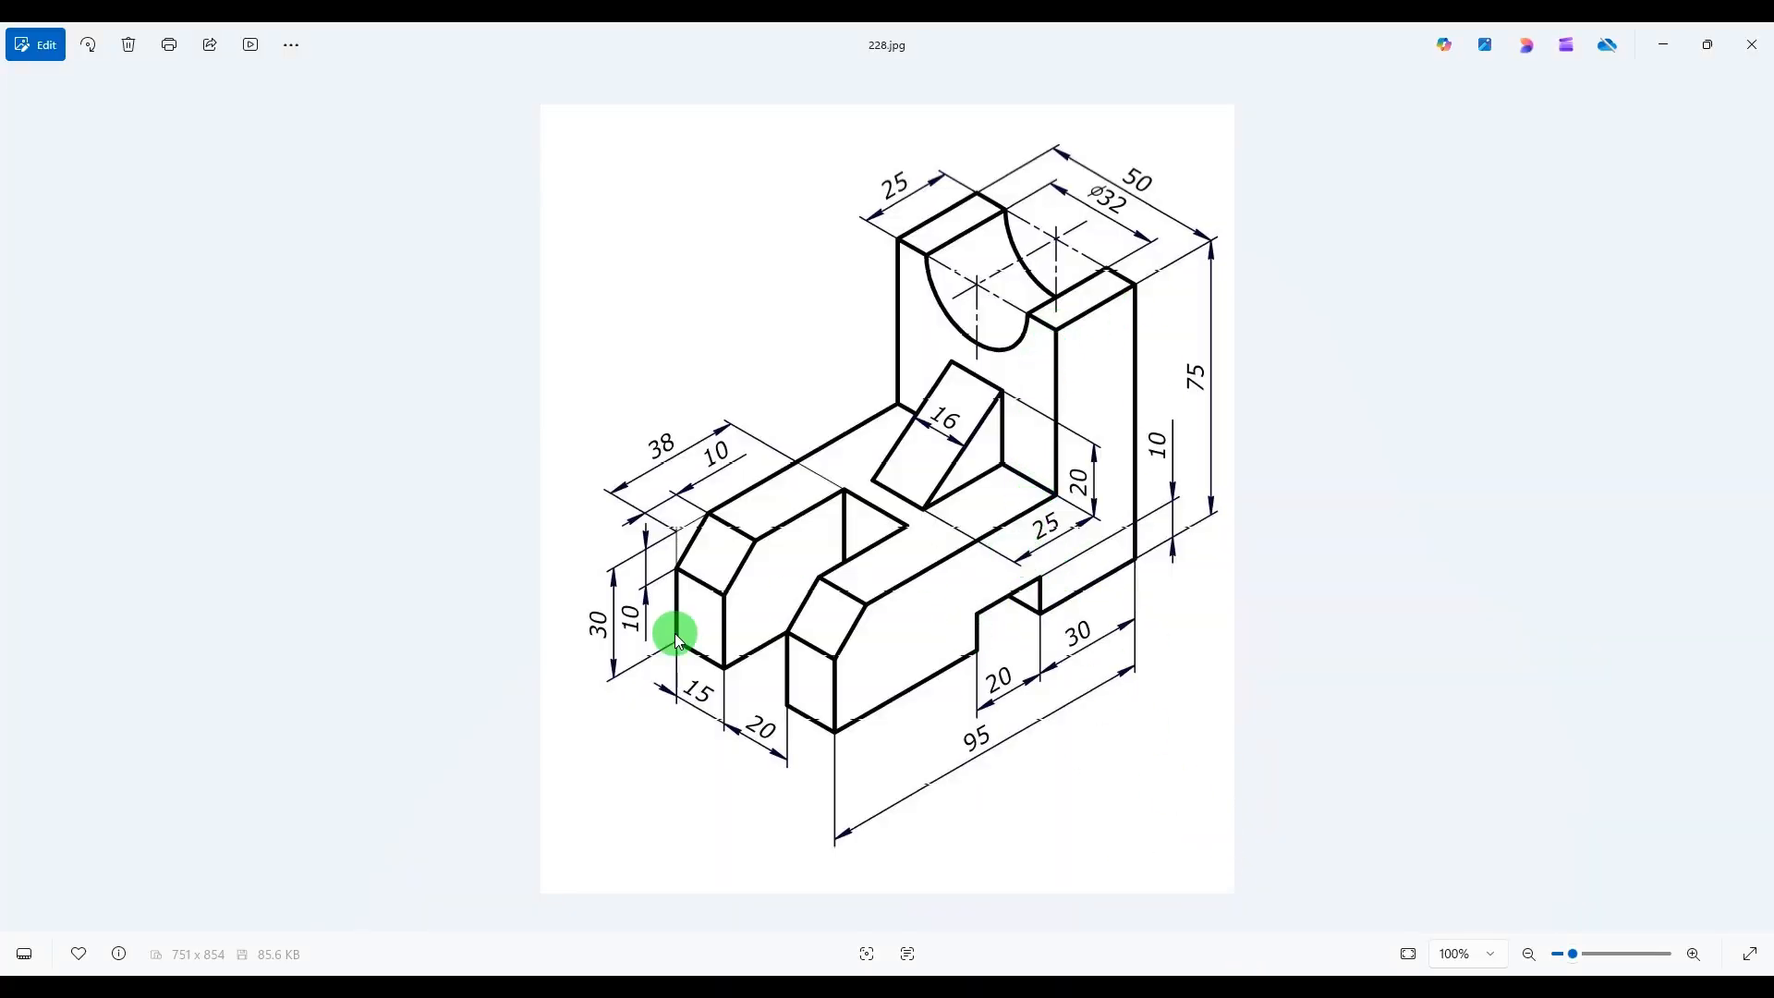
click(1202, 982)
click(140, 113)
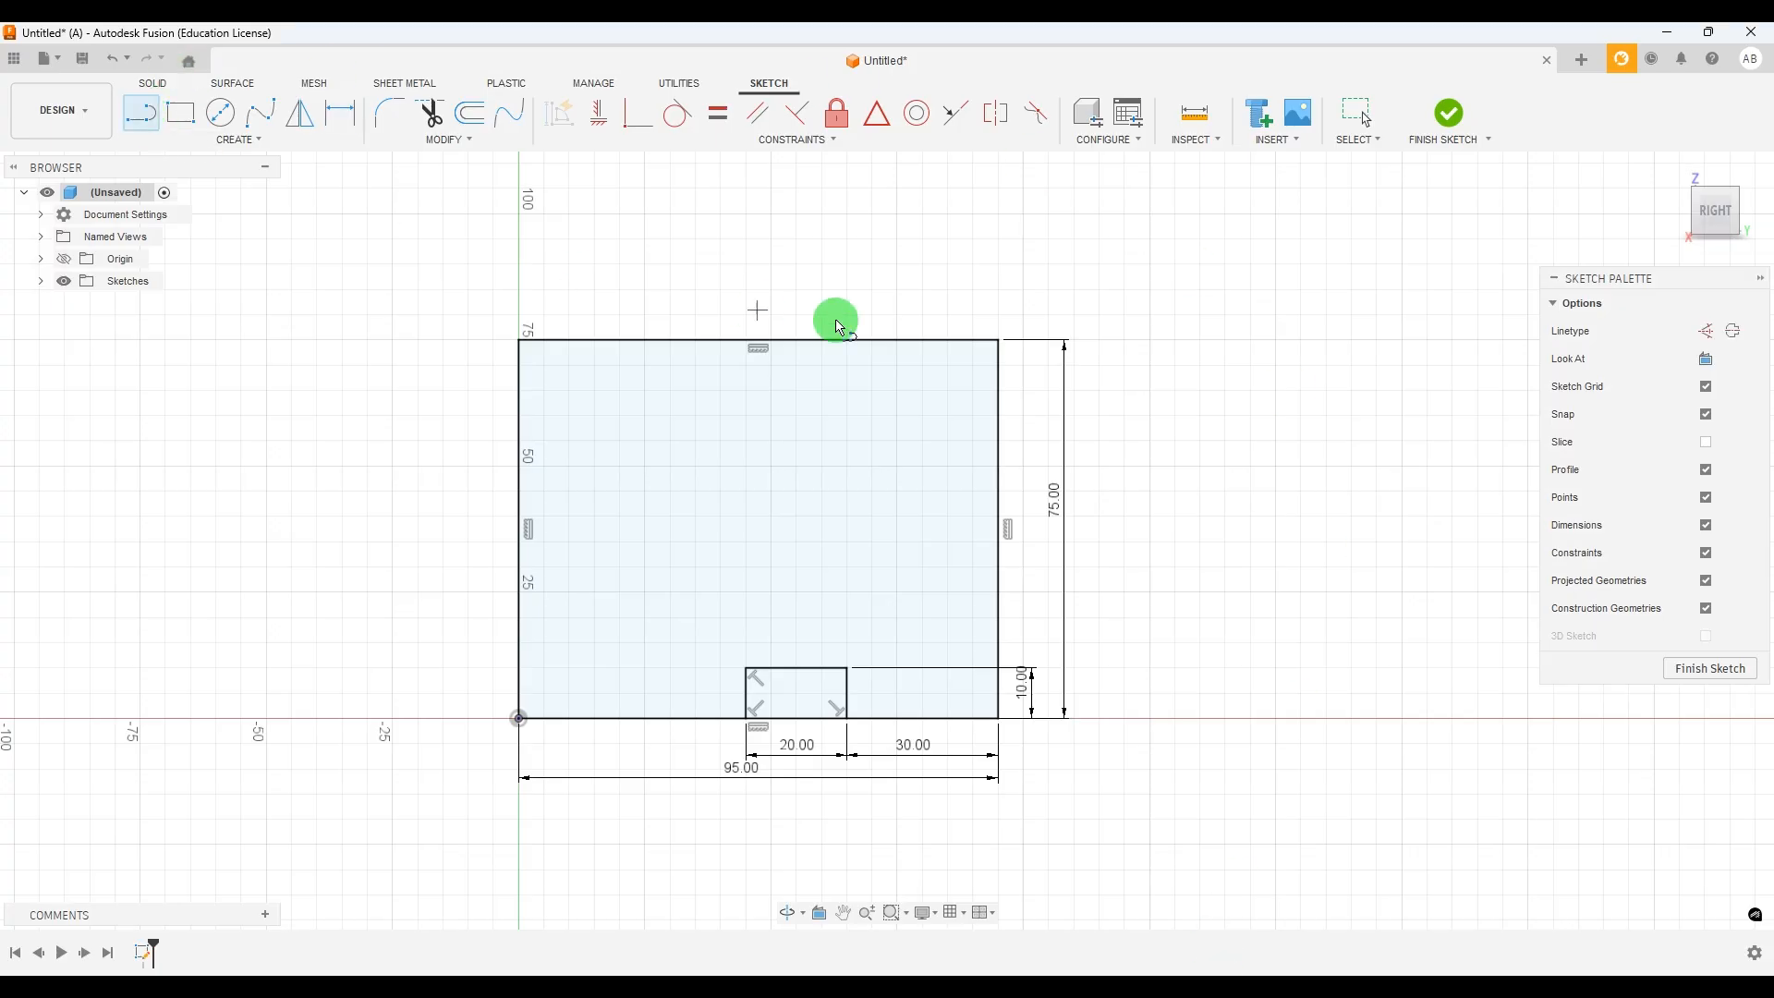
click(848, 345)
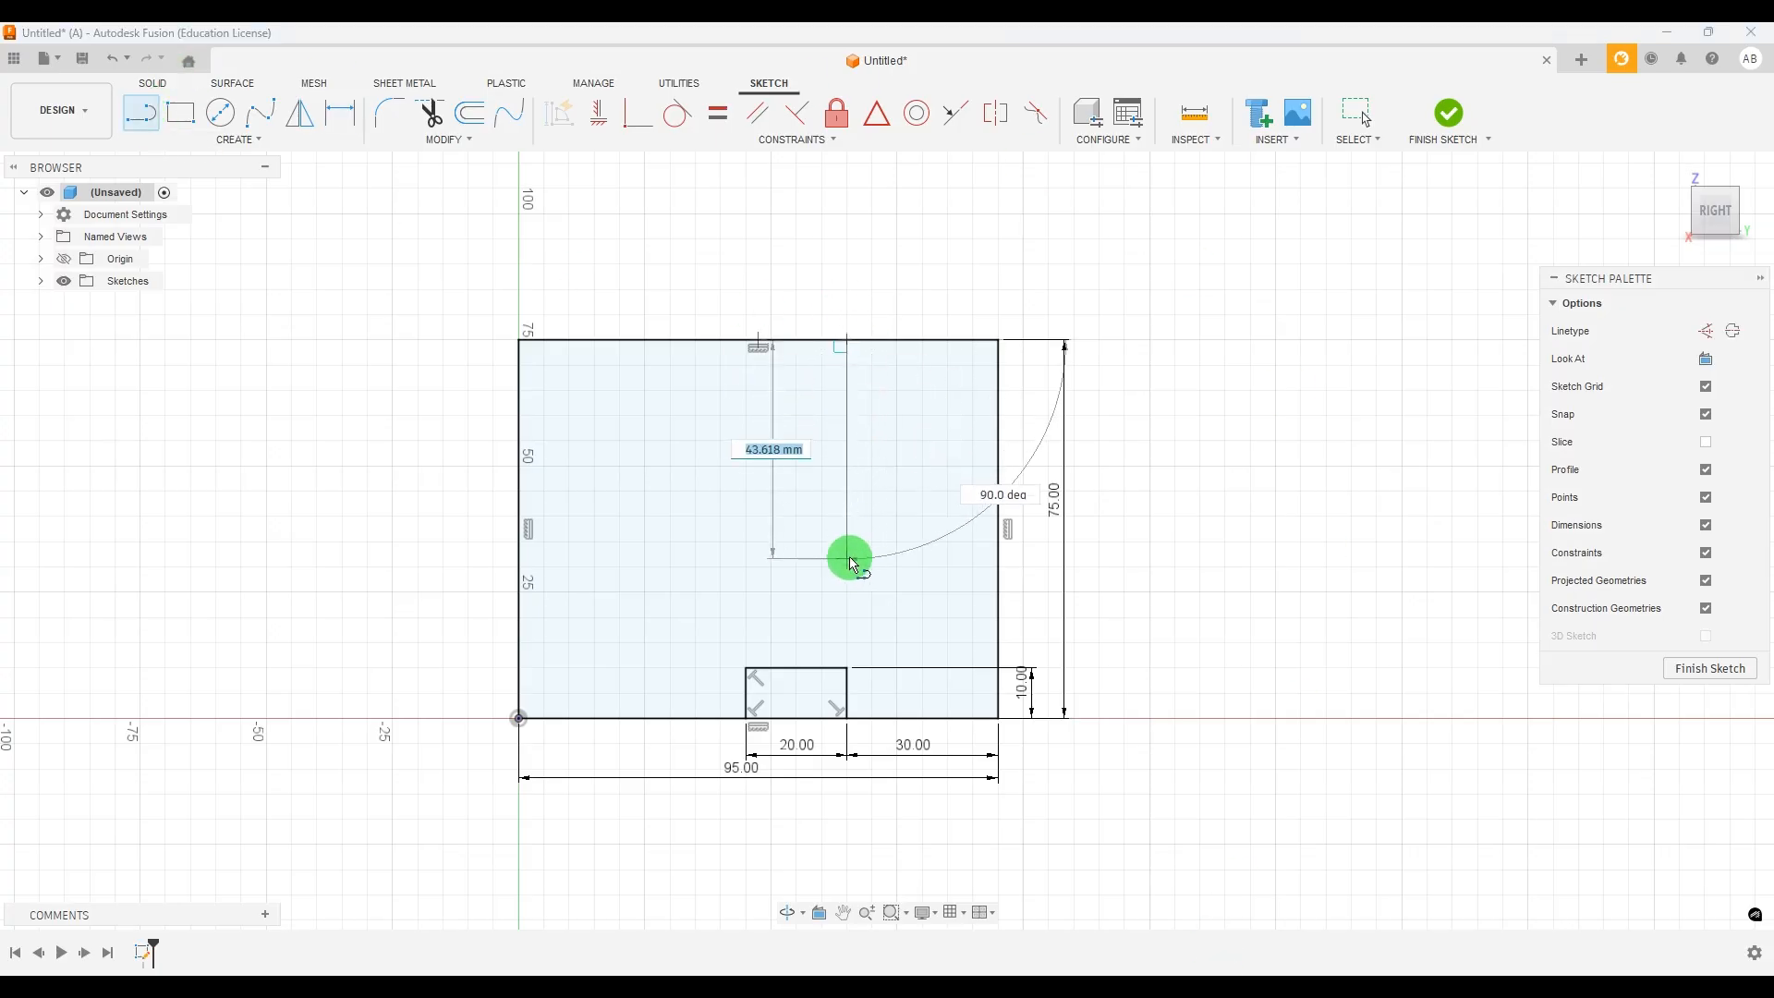
click(849, 567)
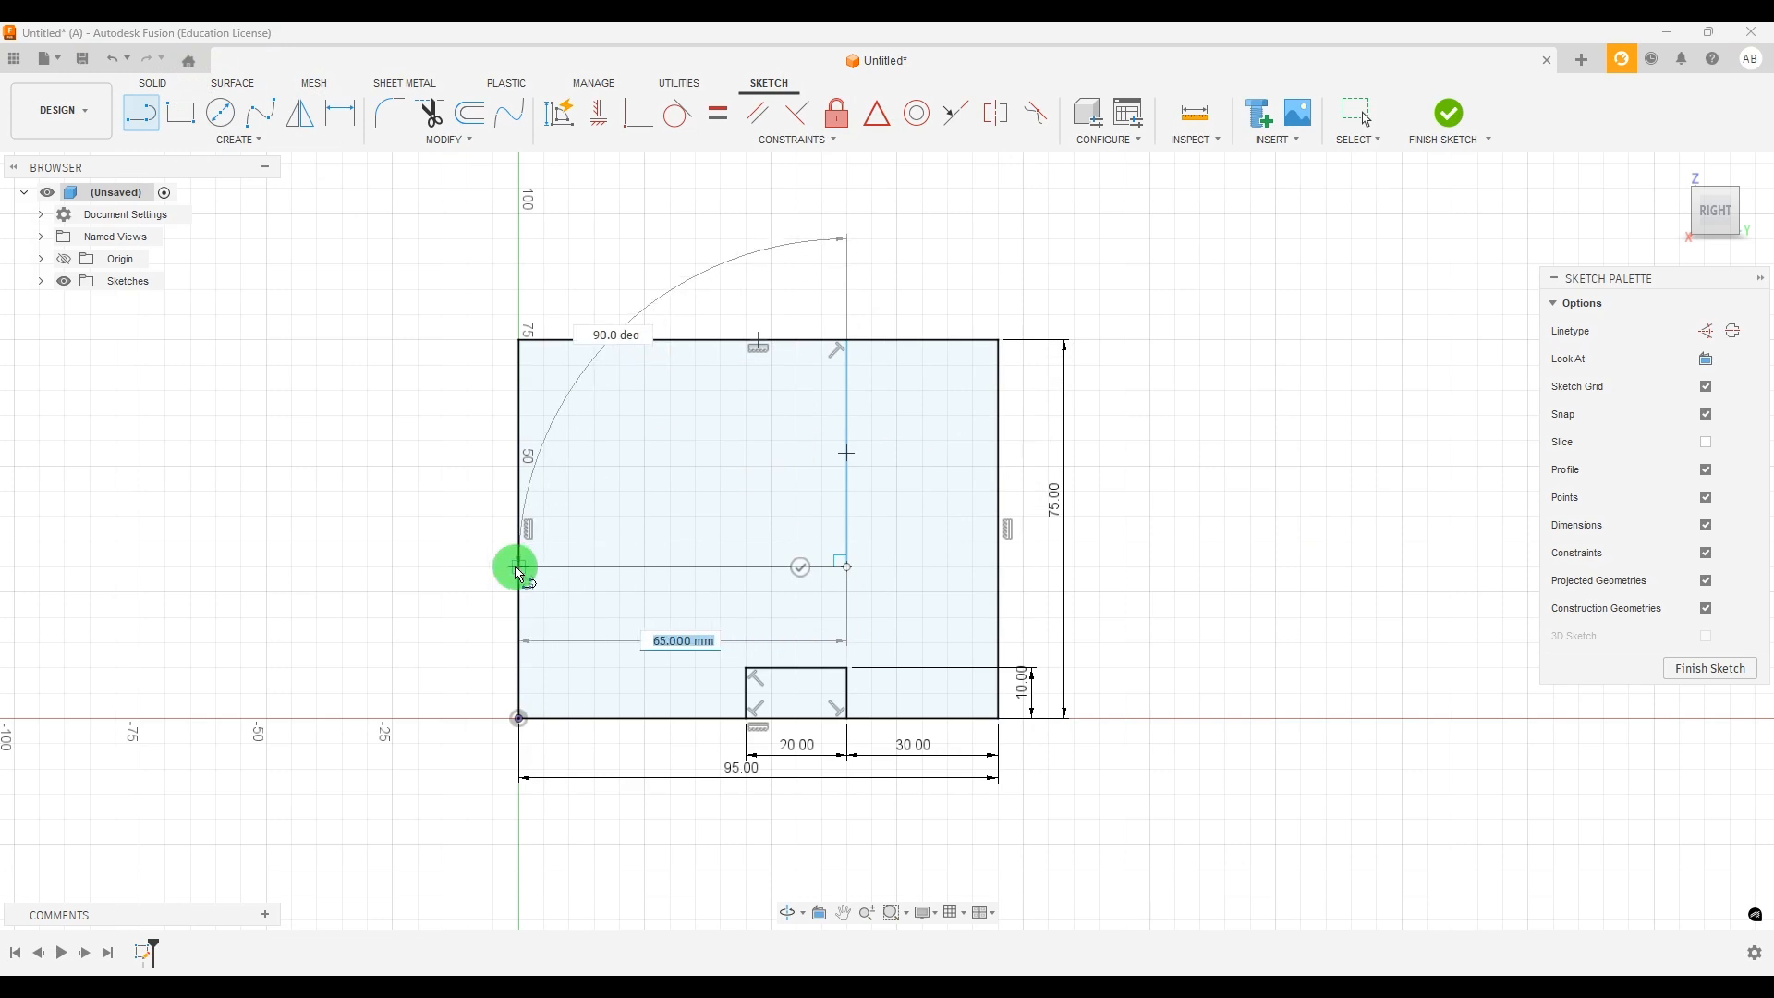
click(518, 567)
key(Escape)
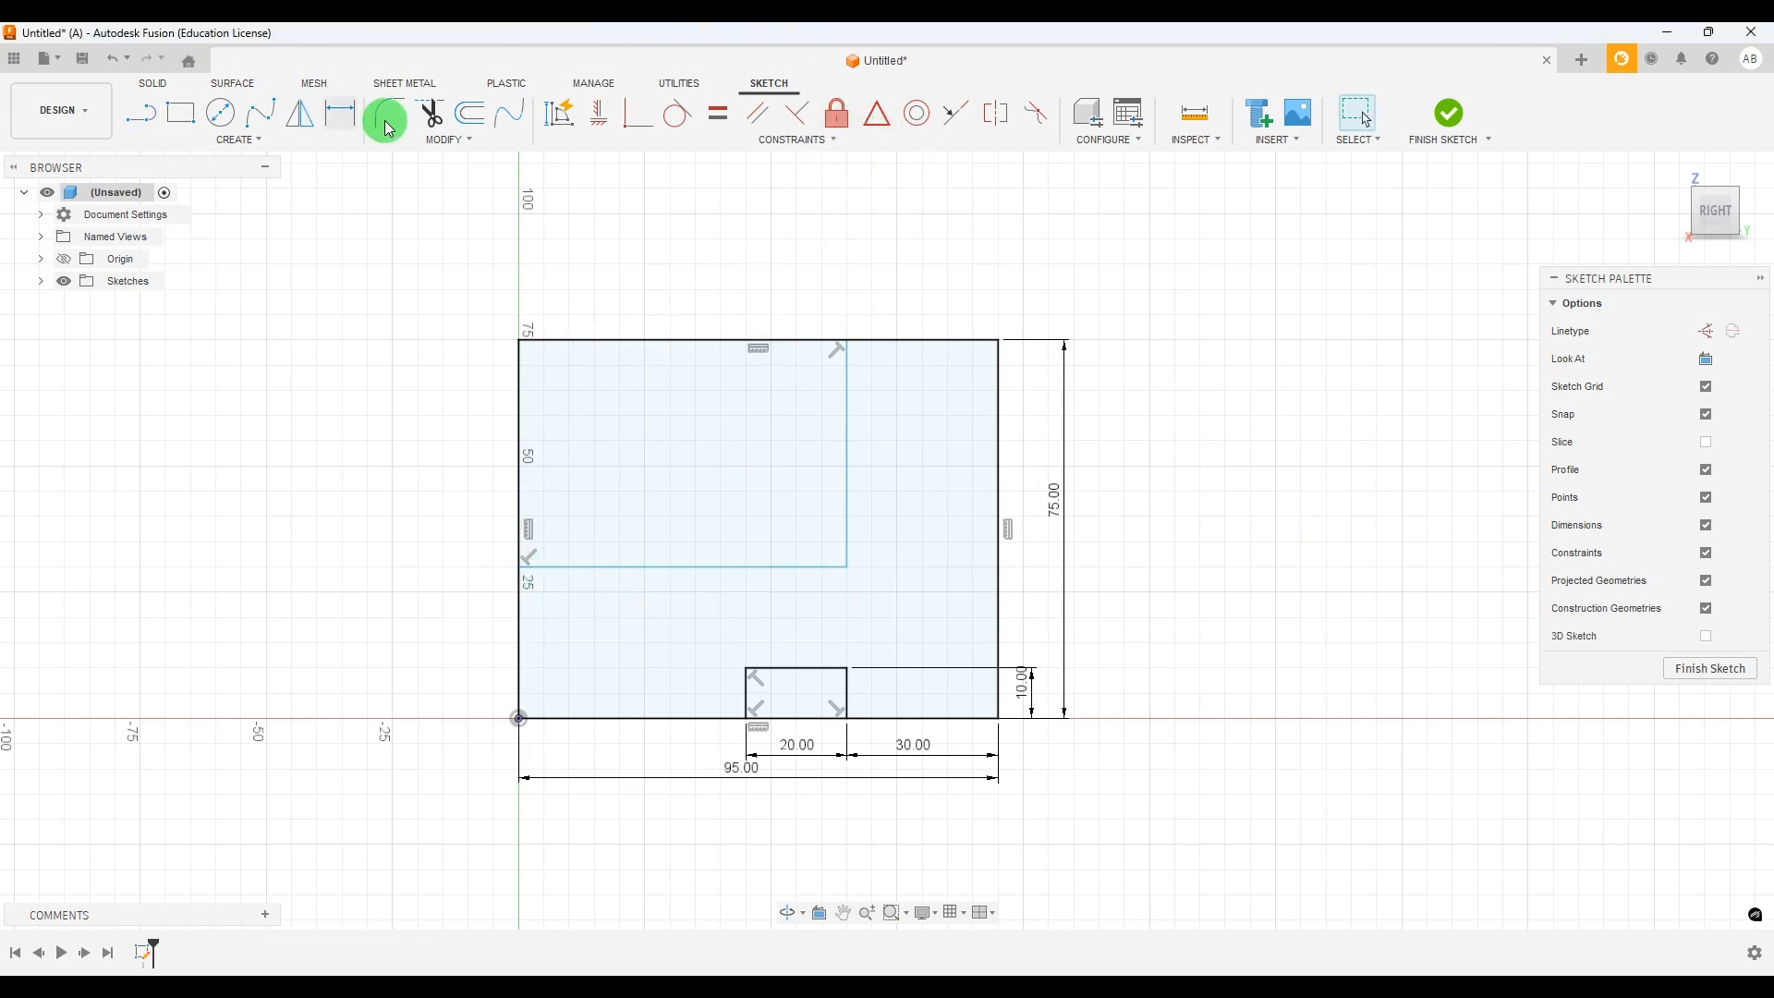
Dimension the inner vertical line 25 mm from the rectangle's right edge
click(346, 120)
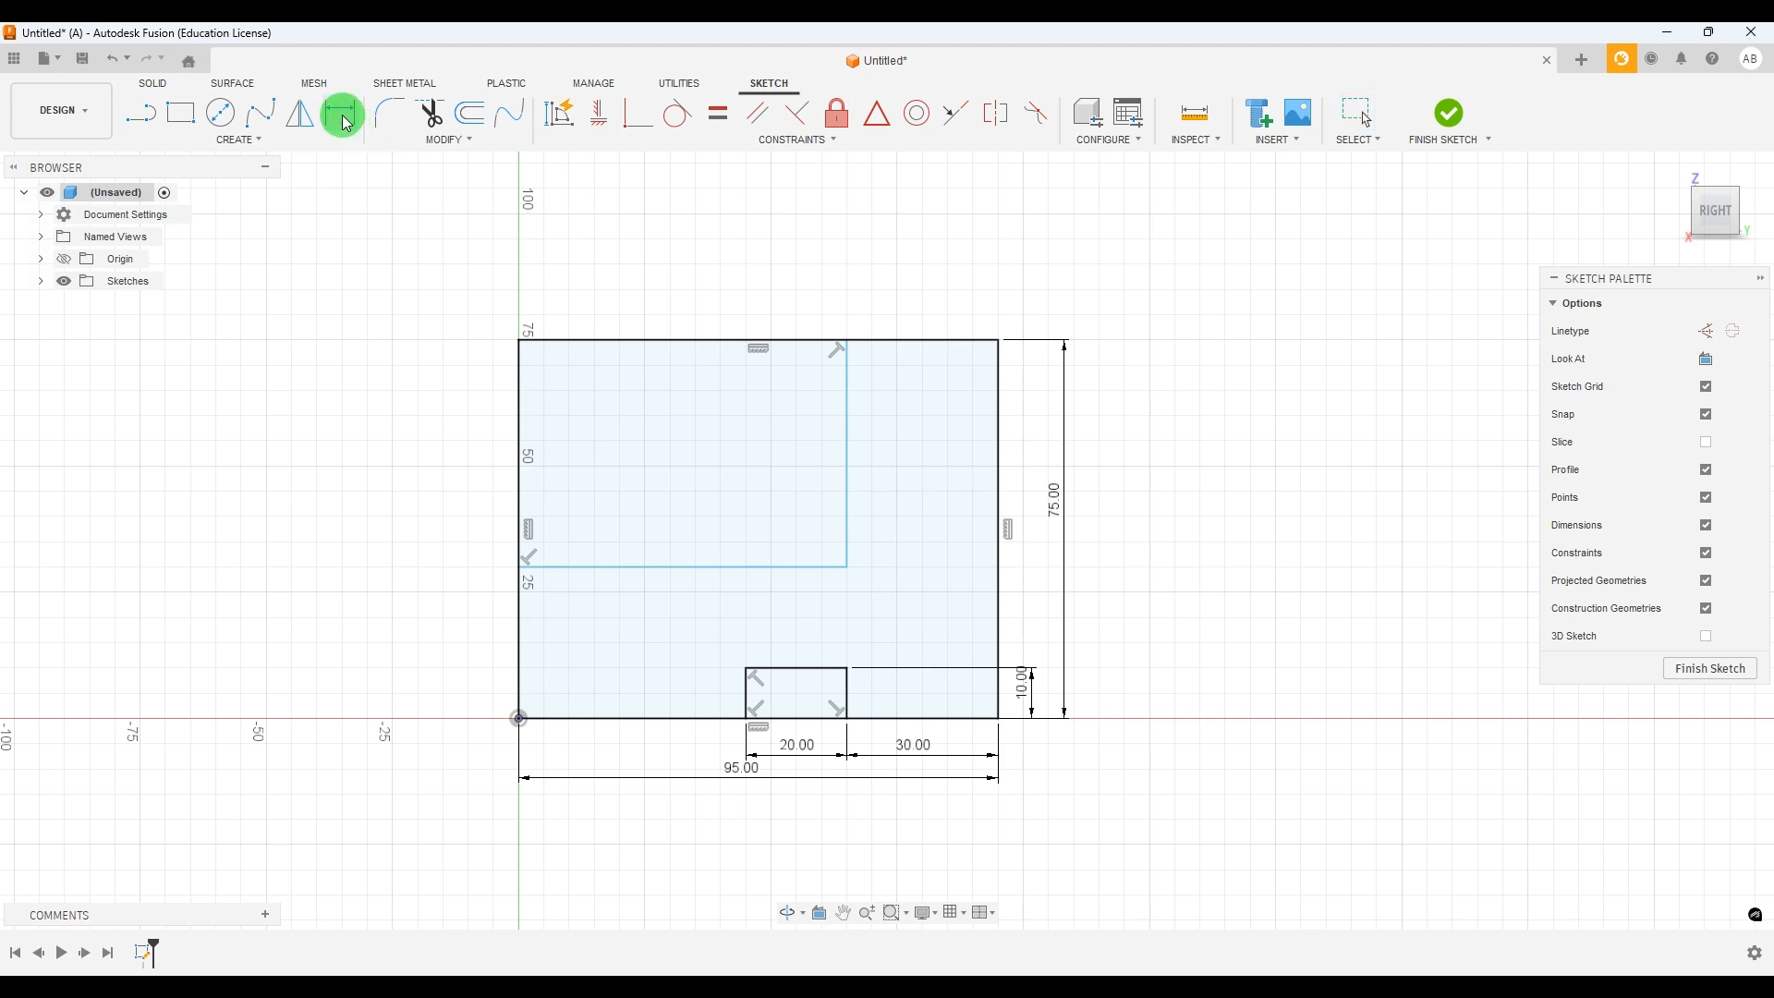
click(849, 393)
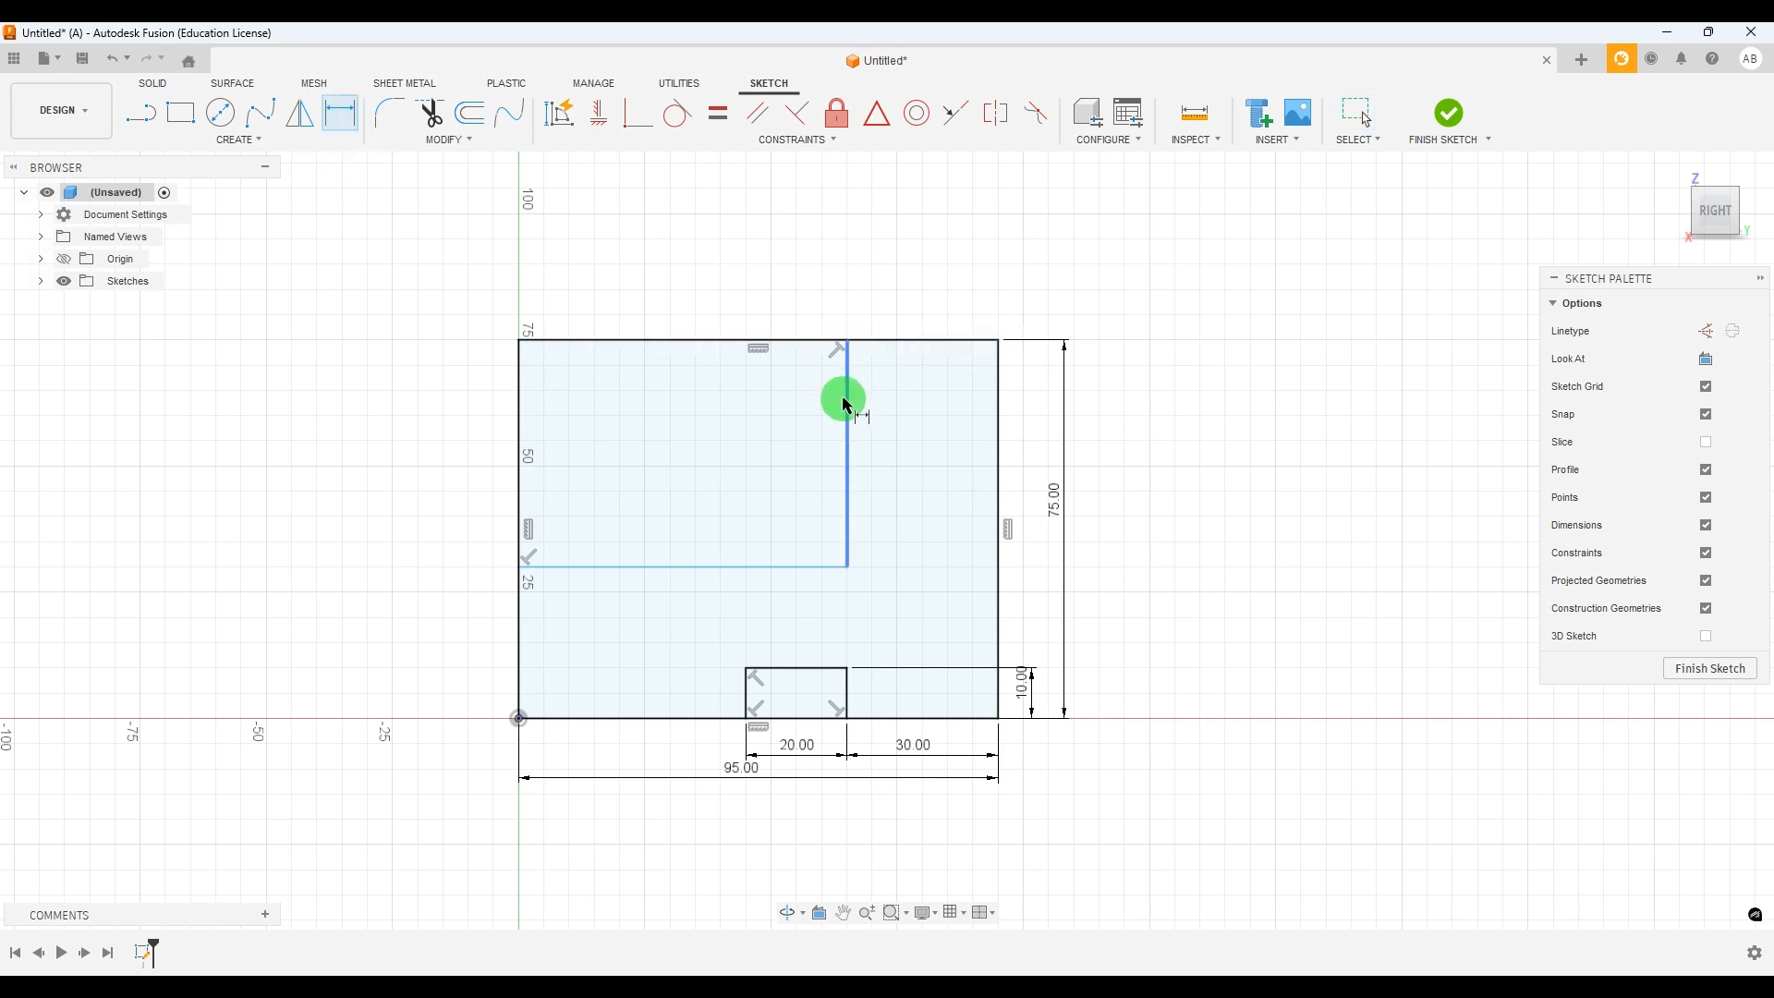
click(1003, 399)
click(940, 259)
text(2)
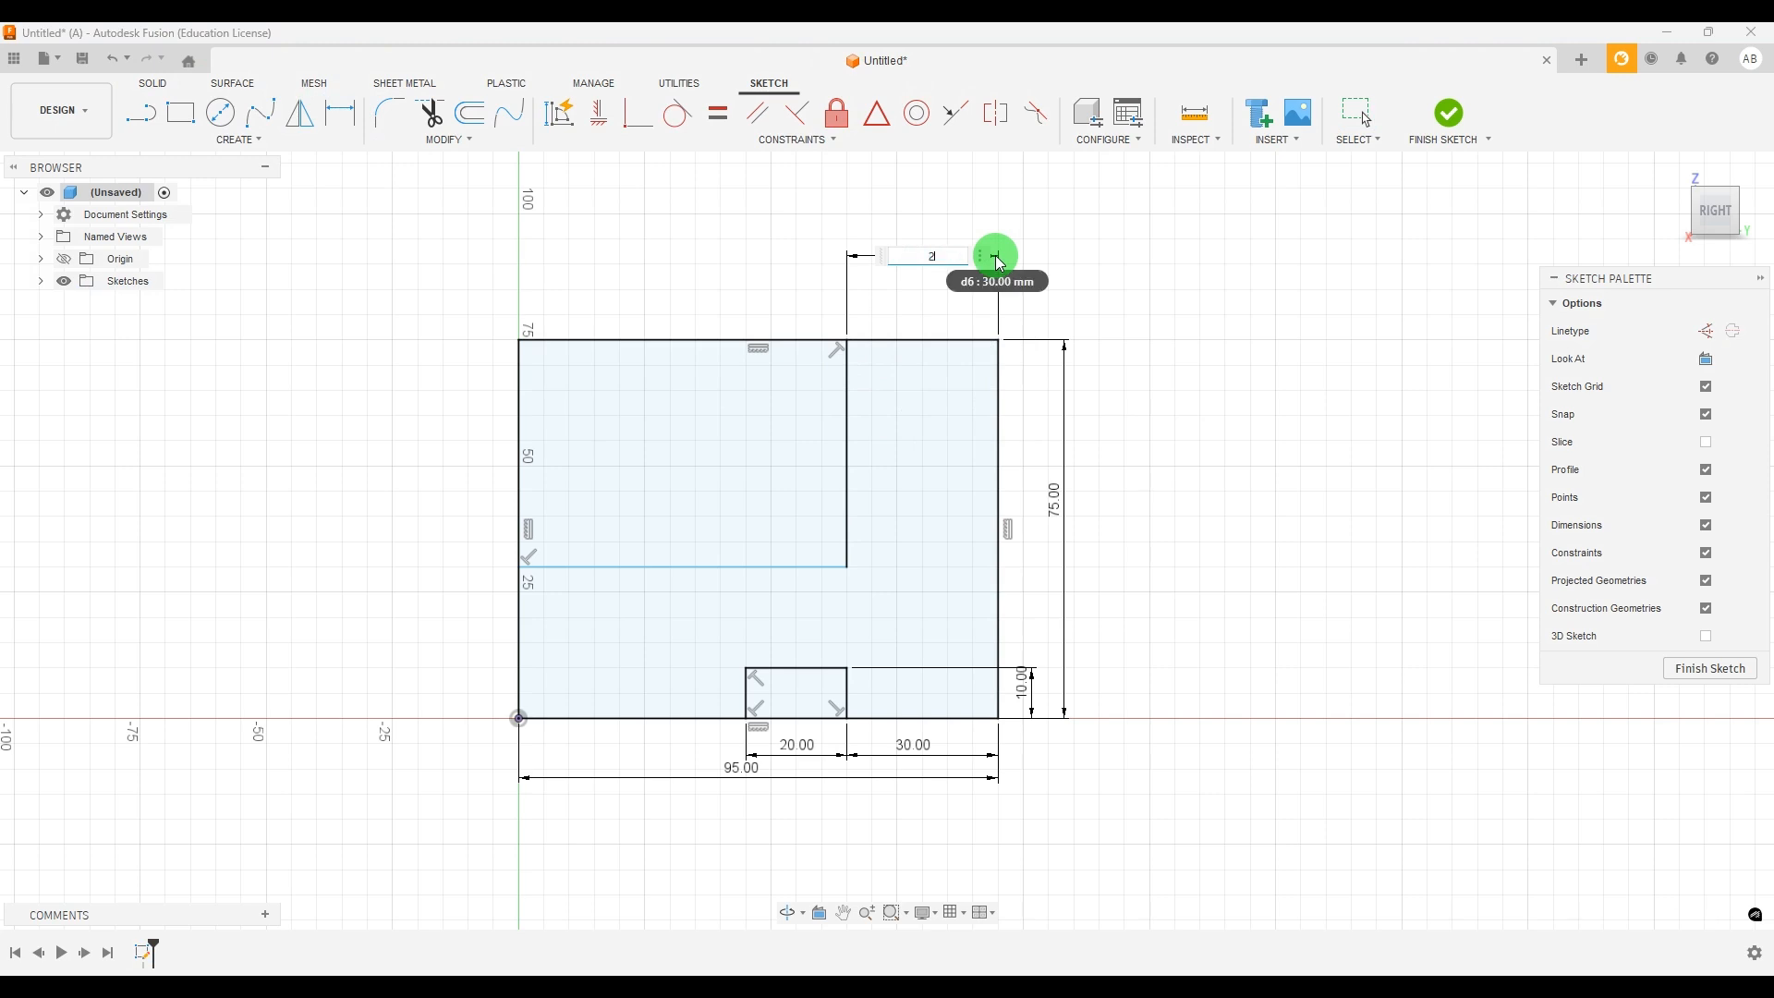
text(5)
key(Return)
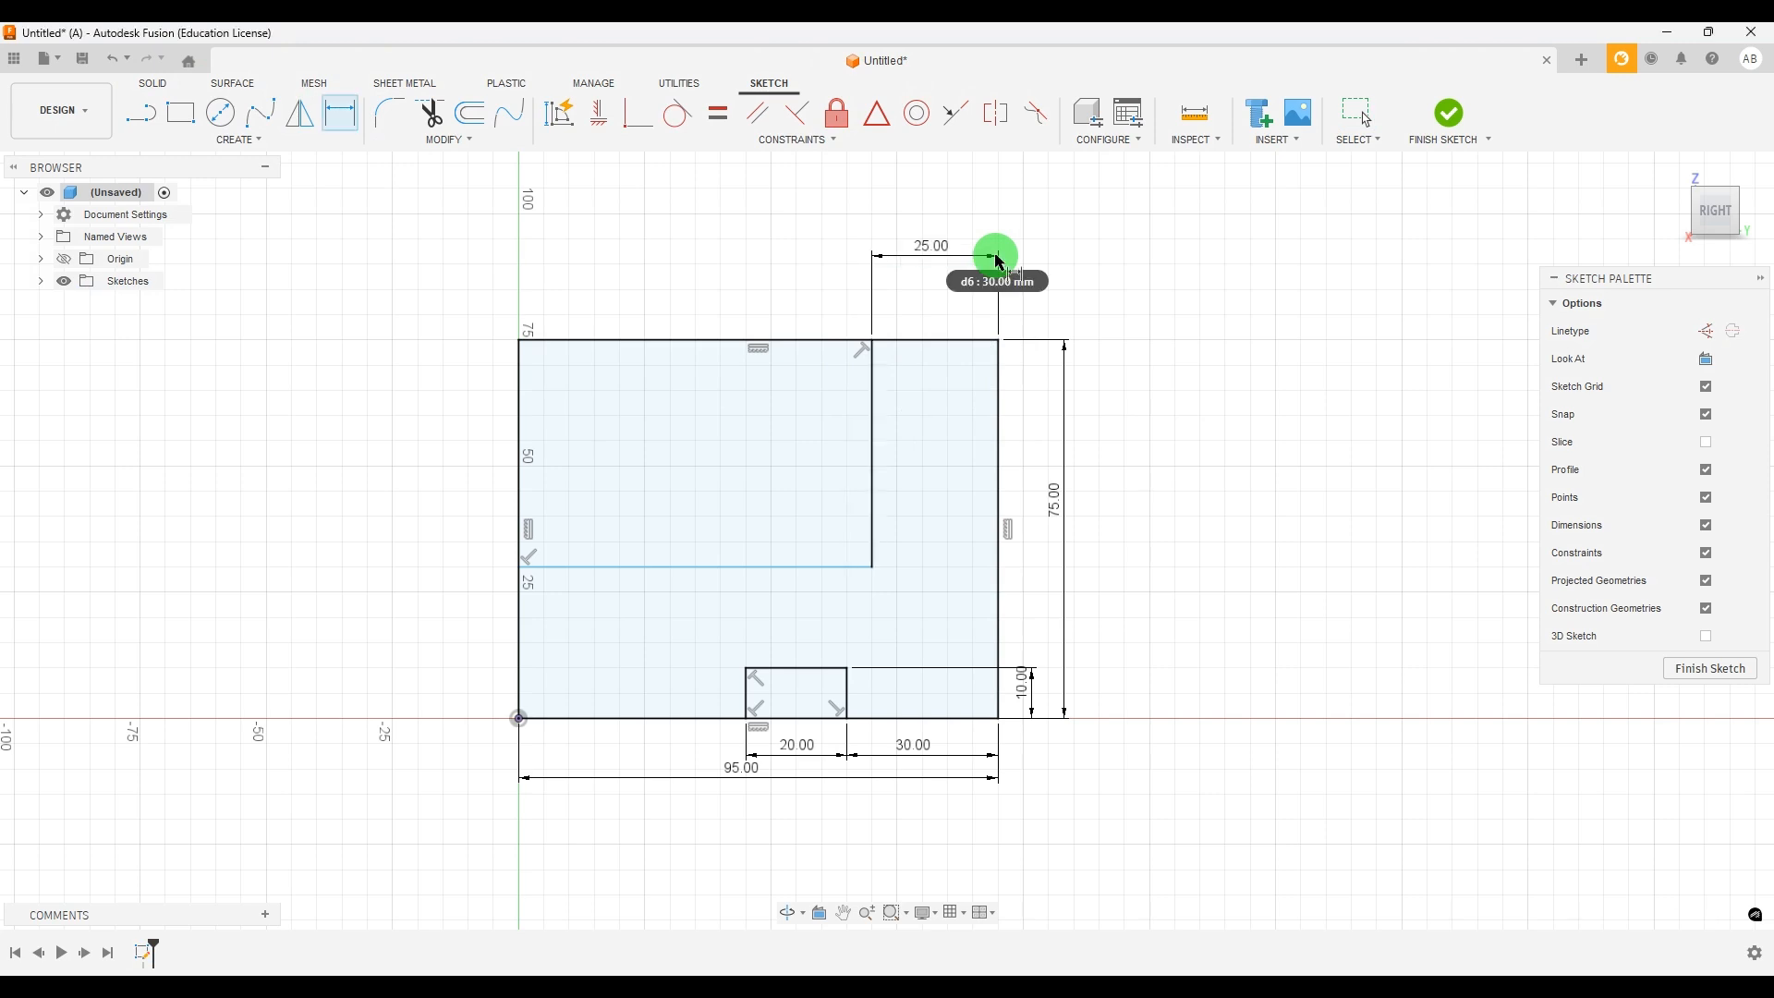
Dimension the inner horizontal line 30 mm above the origin corner and exit the dimension command
click(521, 718)
click(592, 570)
click(381, 652)
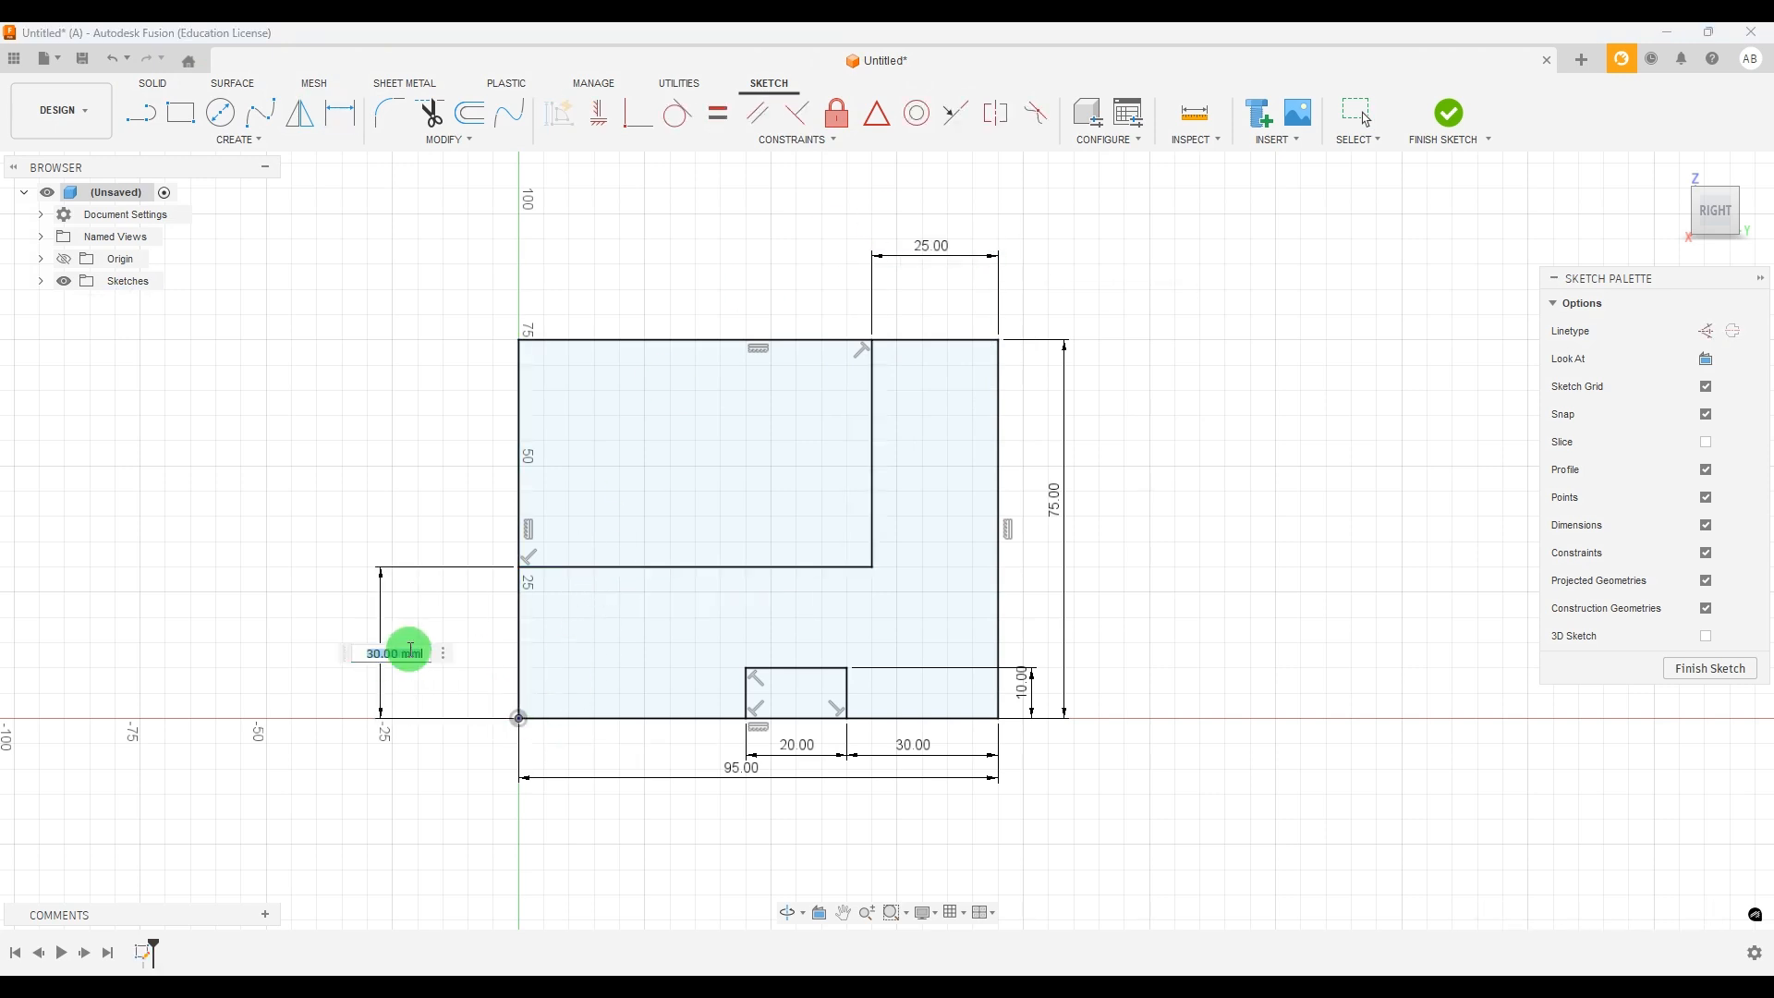
text(30)
key(Return)
click(1280, 520)
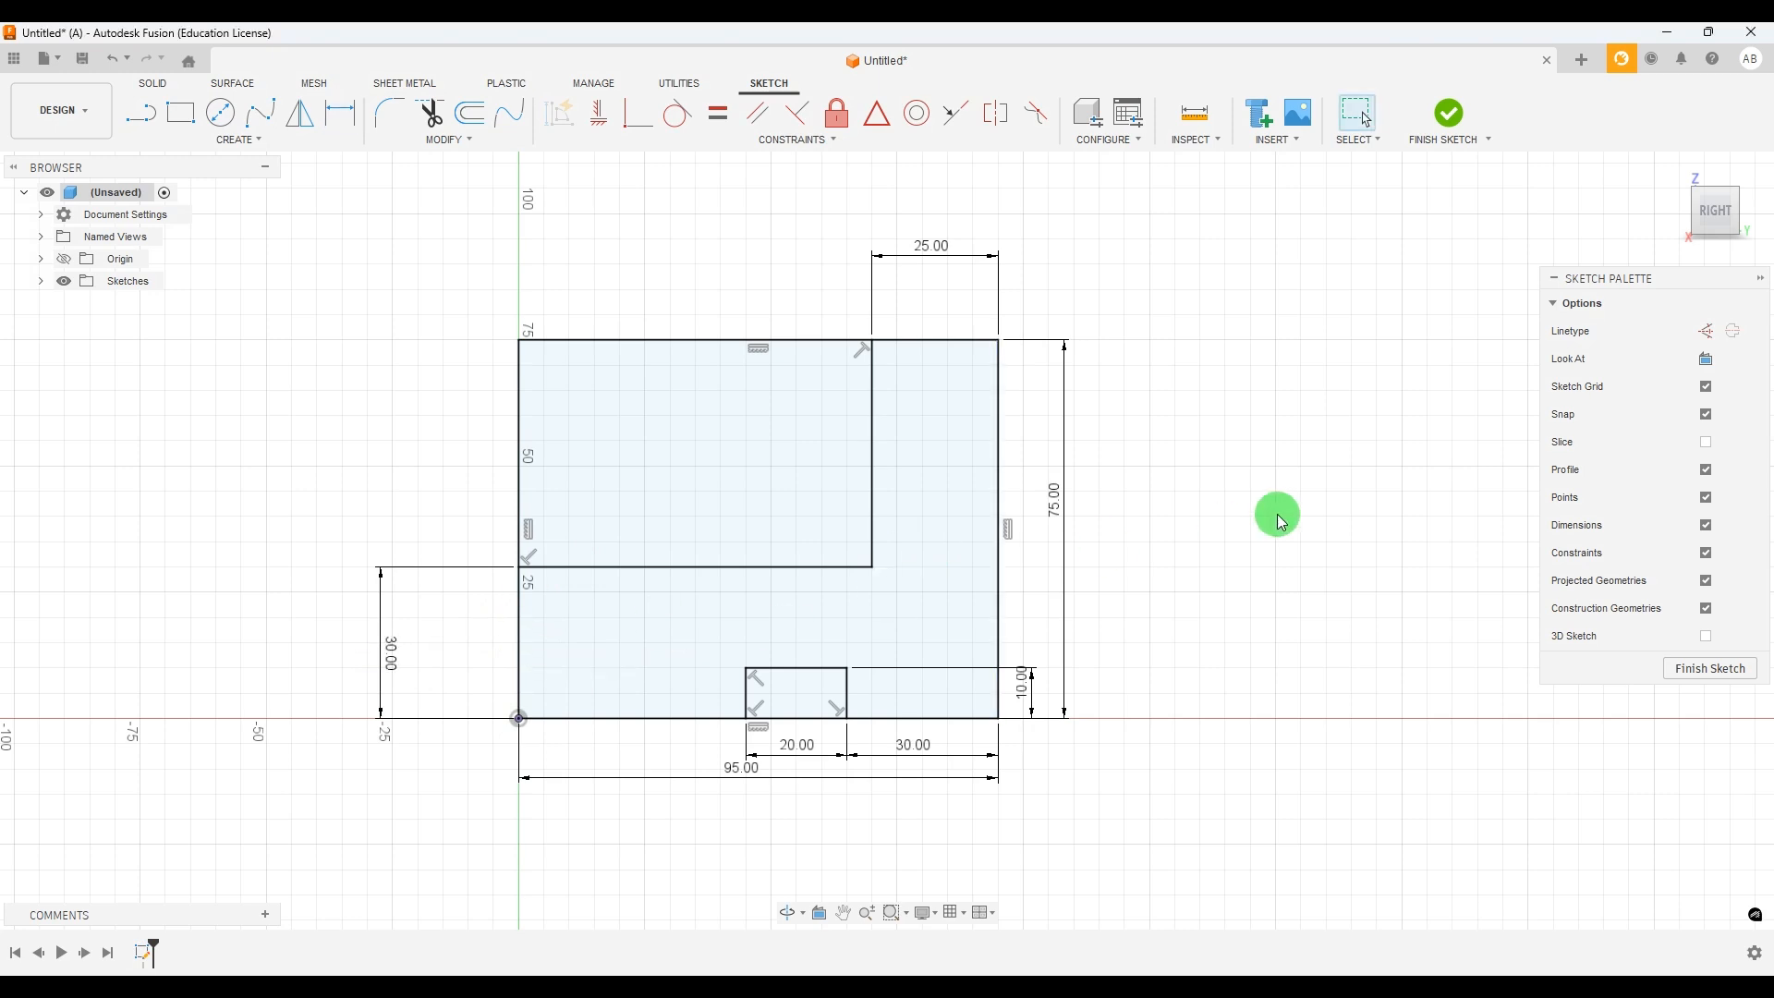
Check the reference drawing and trim away the rectangle's upper-left top and side segments, leaving the L-shaped outline
scroll(951, 487, down, 1)
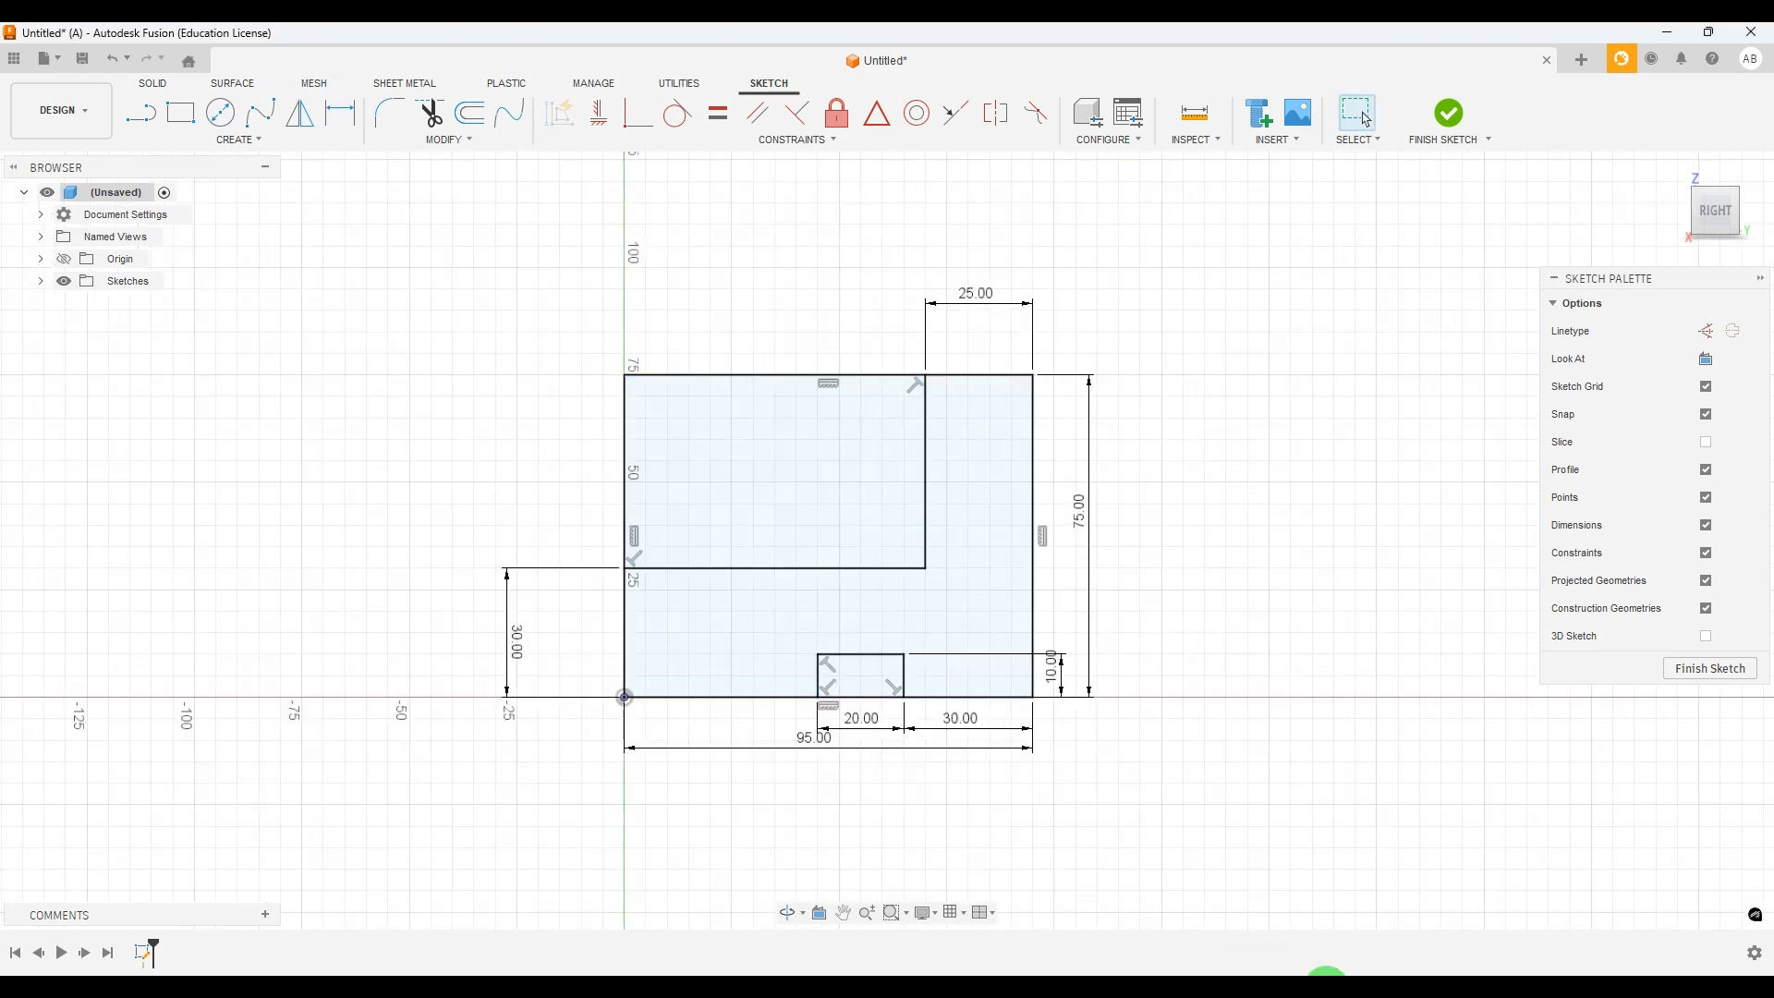
key(alt+Tab)
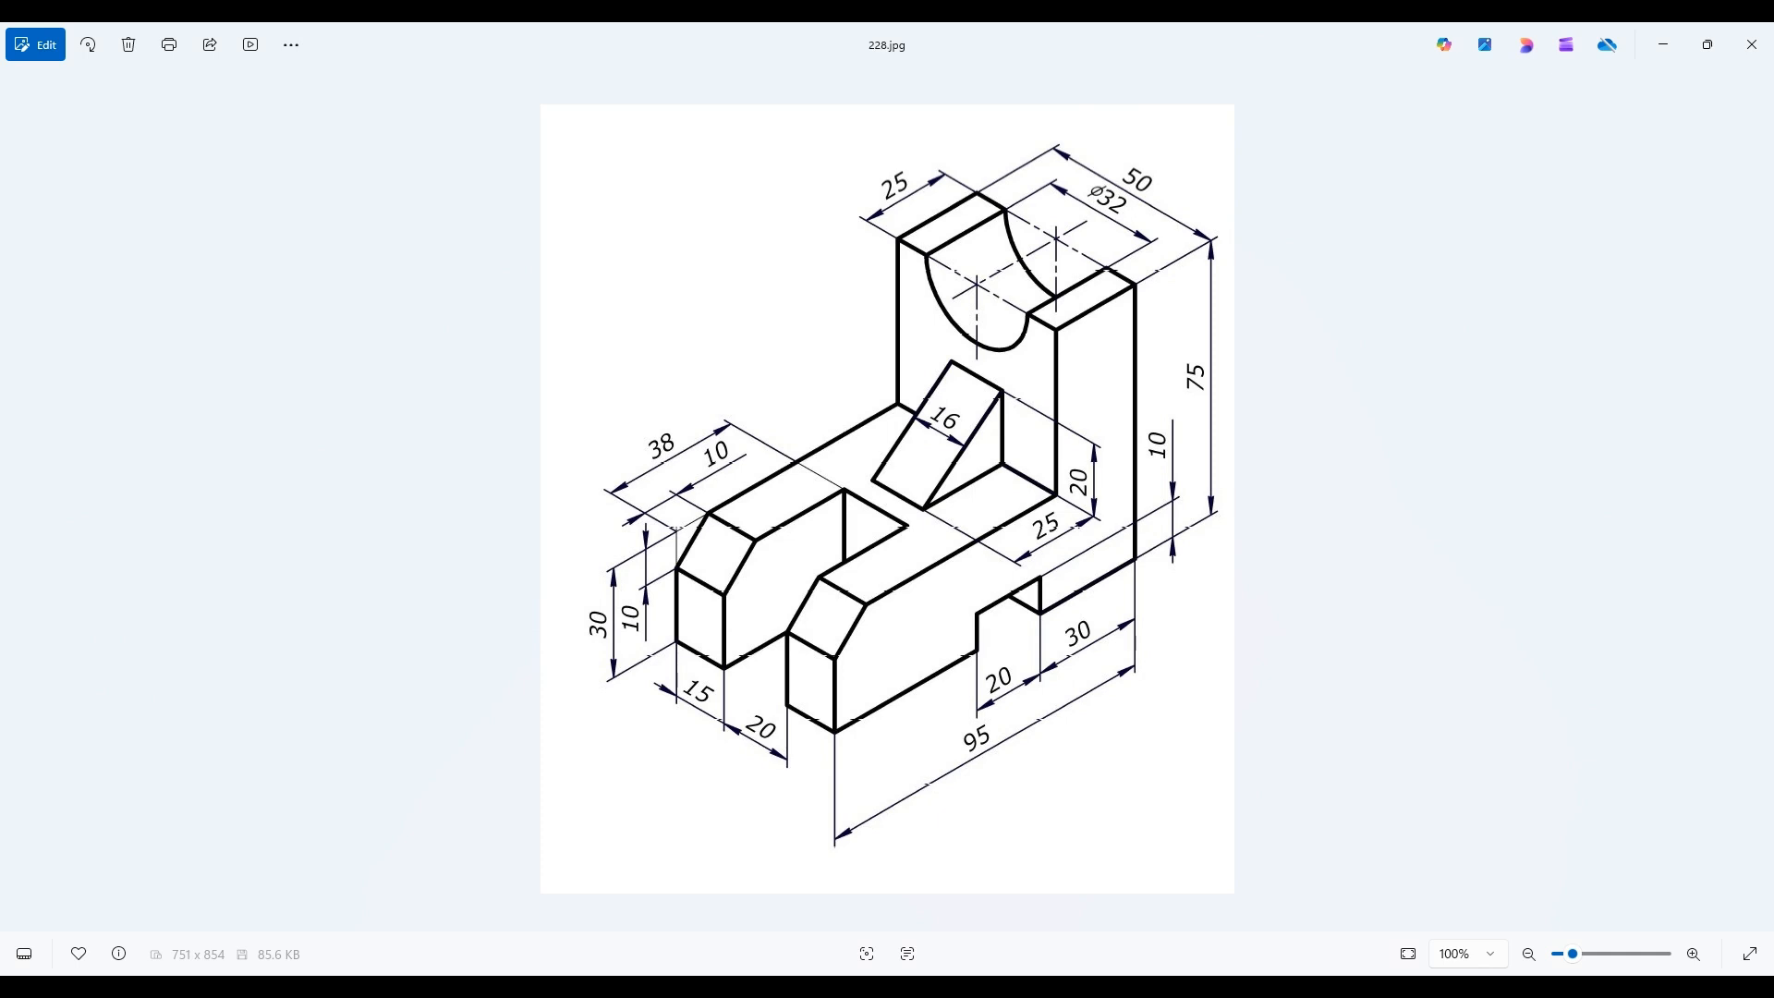
key(alt+Tab)
scroll(1137, 417, up, 2)
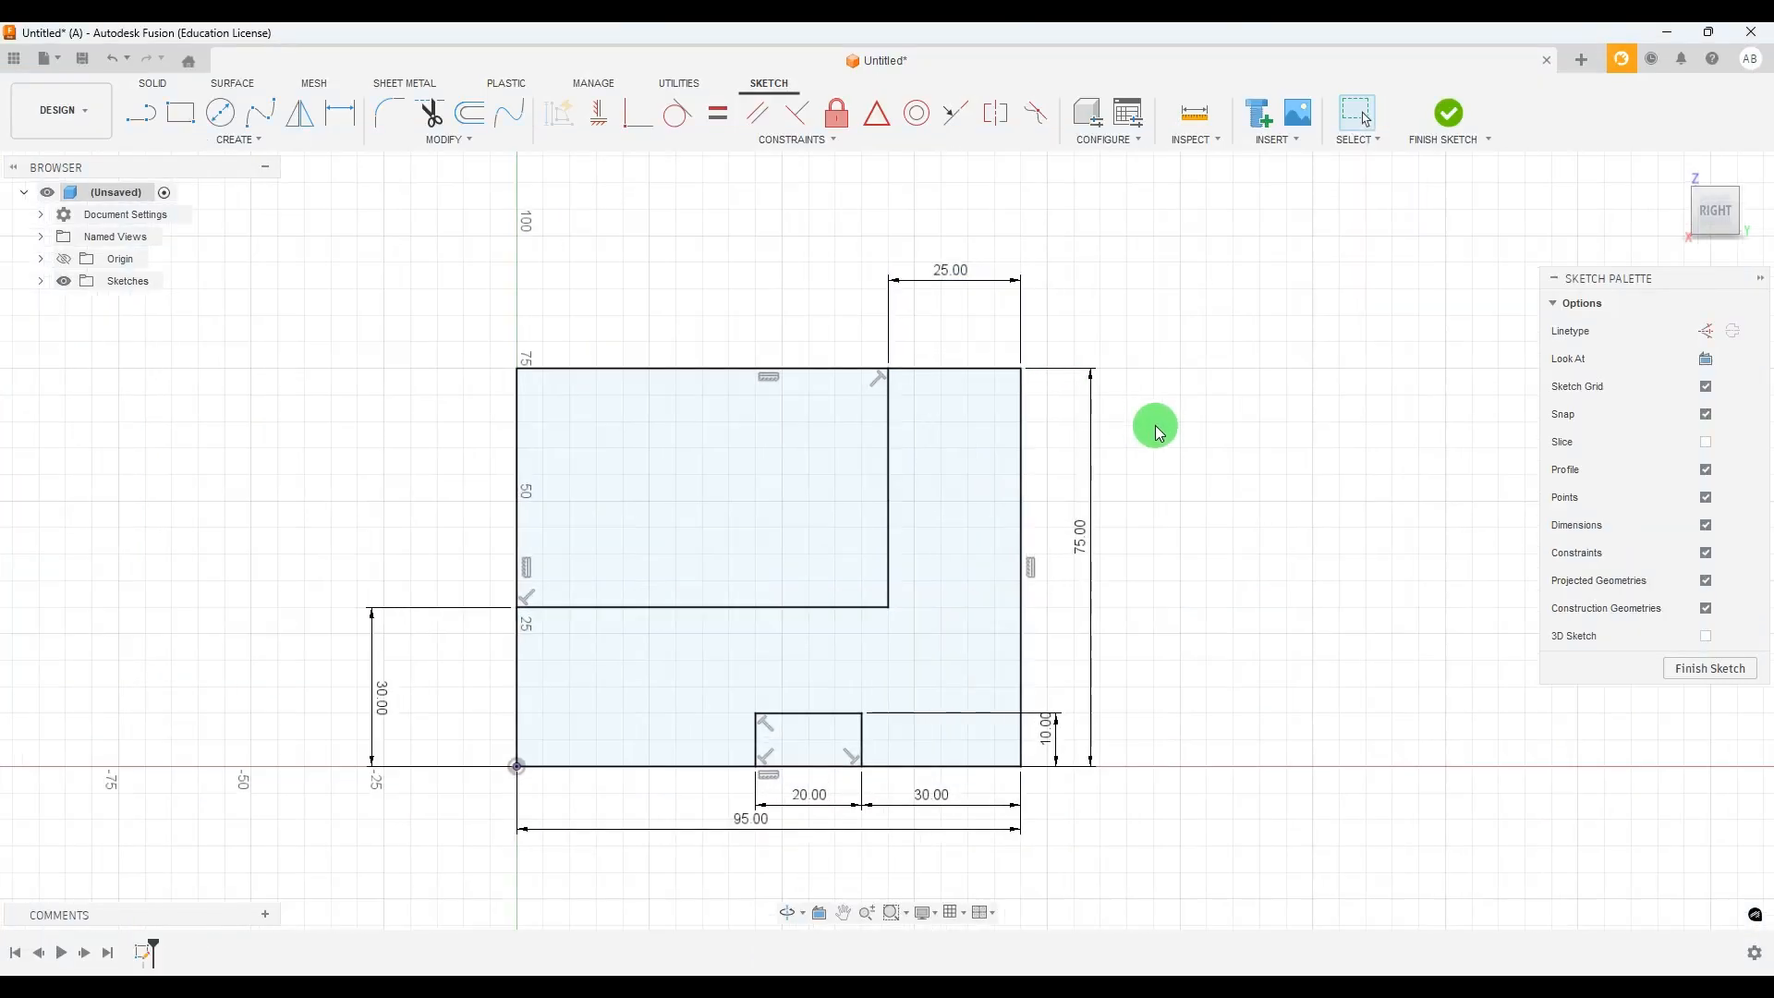
scroll(1117, 606, down, 1)
key(alt+Tab)
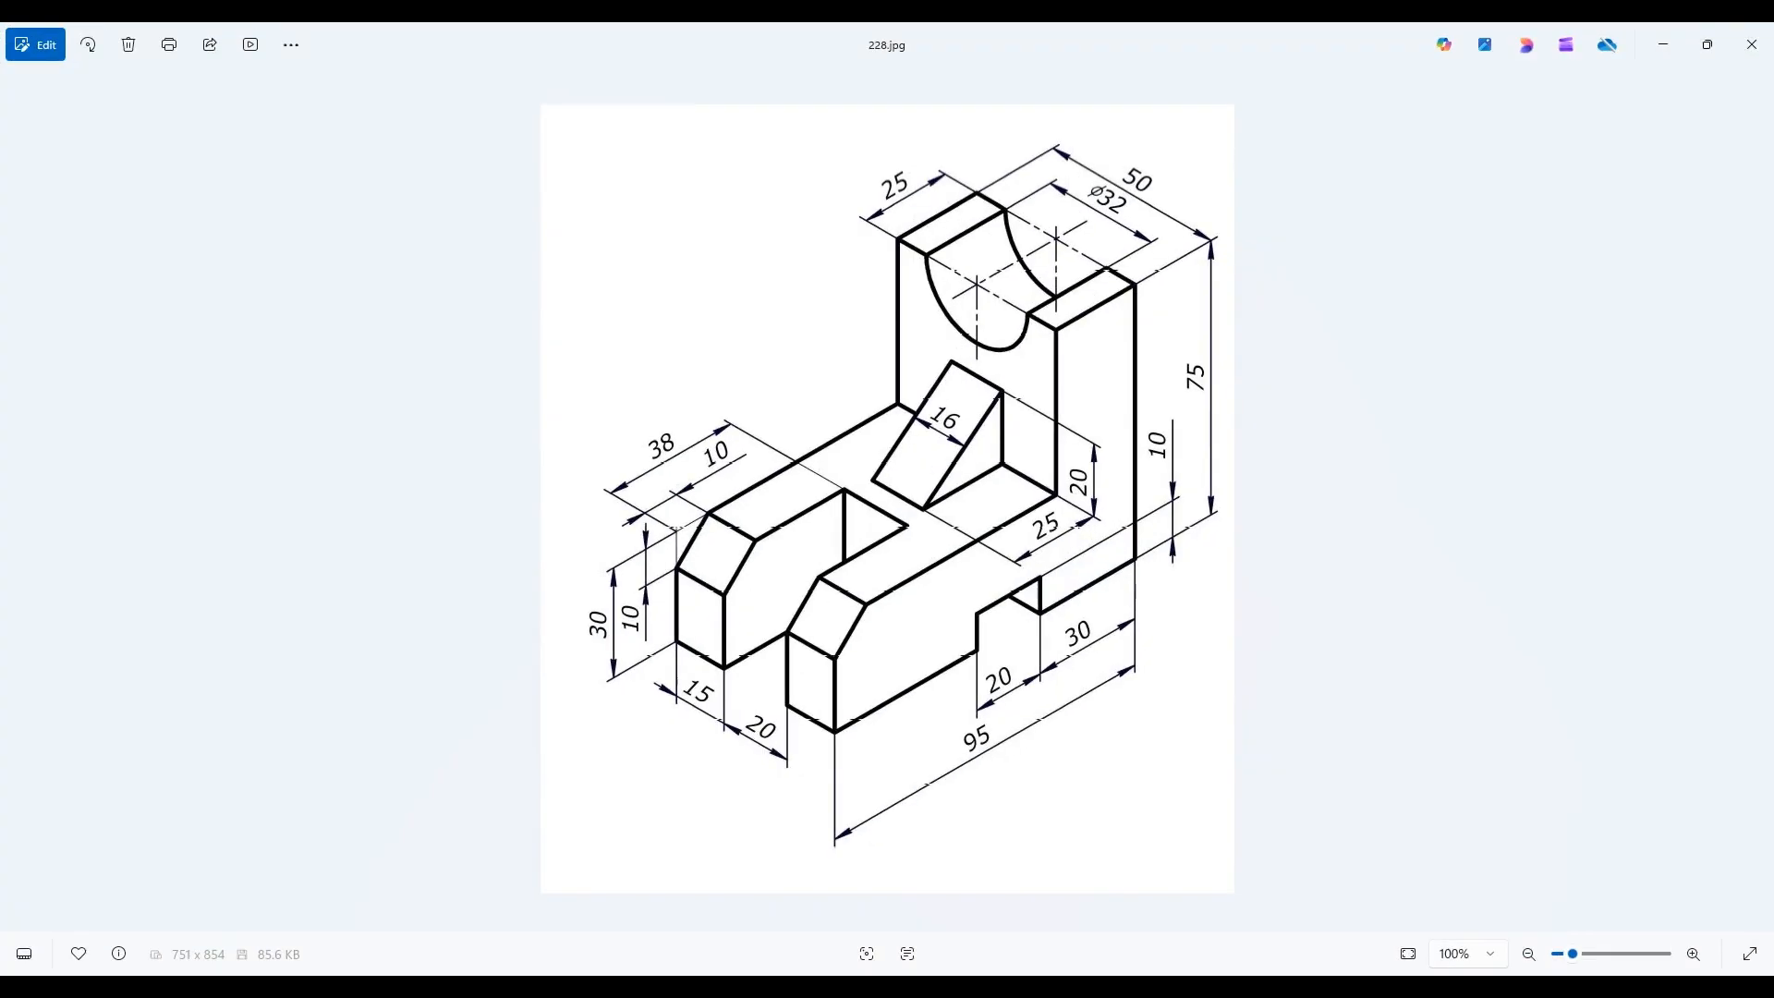
key(alt+Tab)
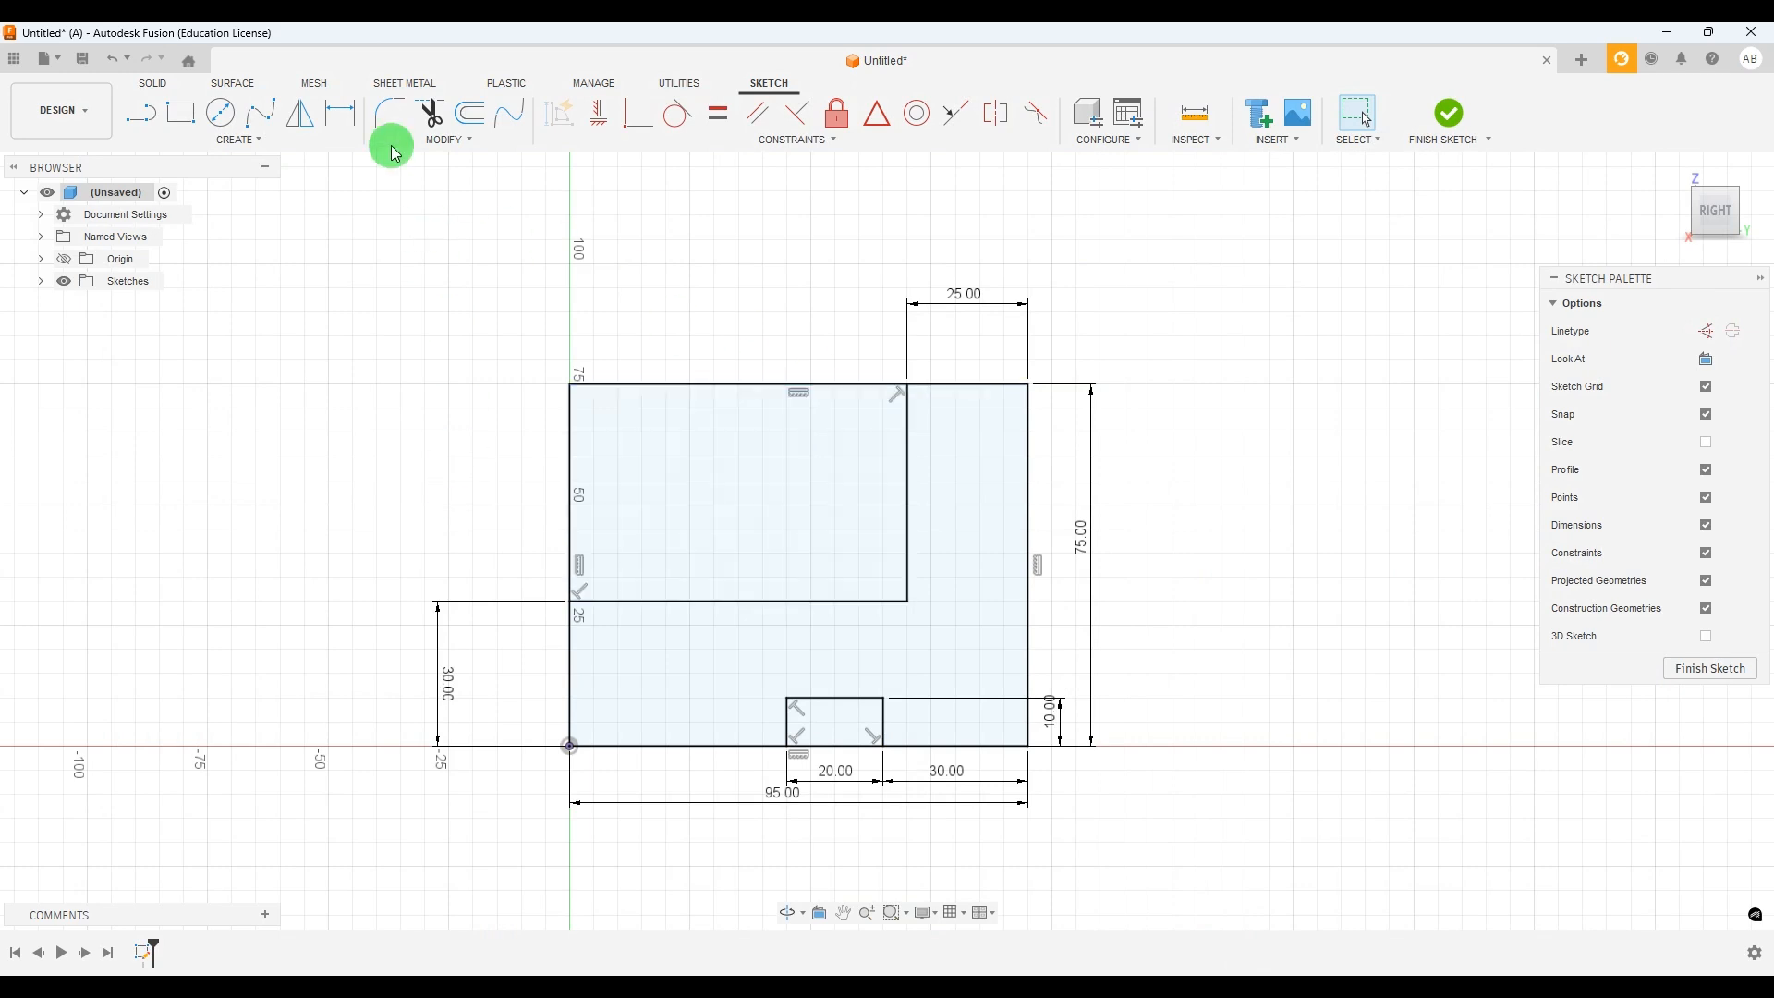
click(431, 113)
click(737, 384)
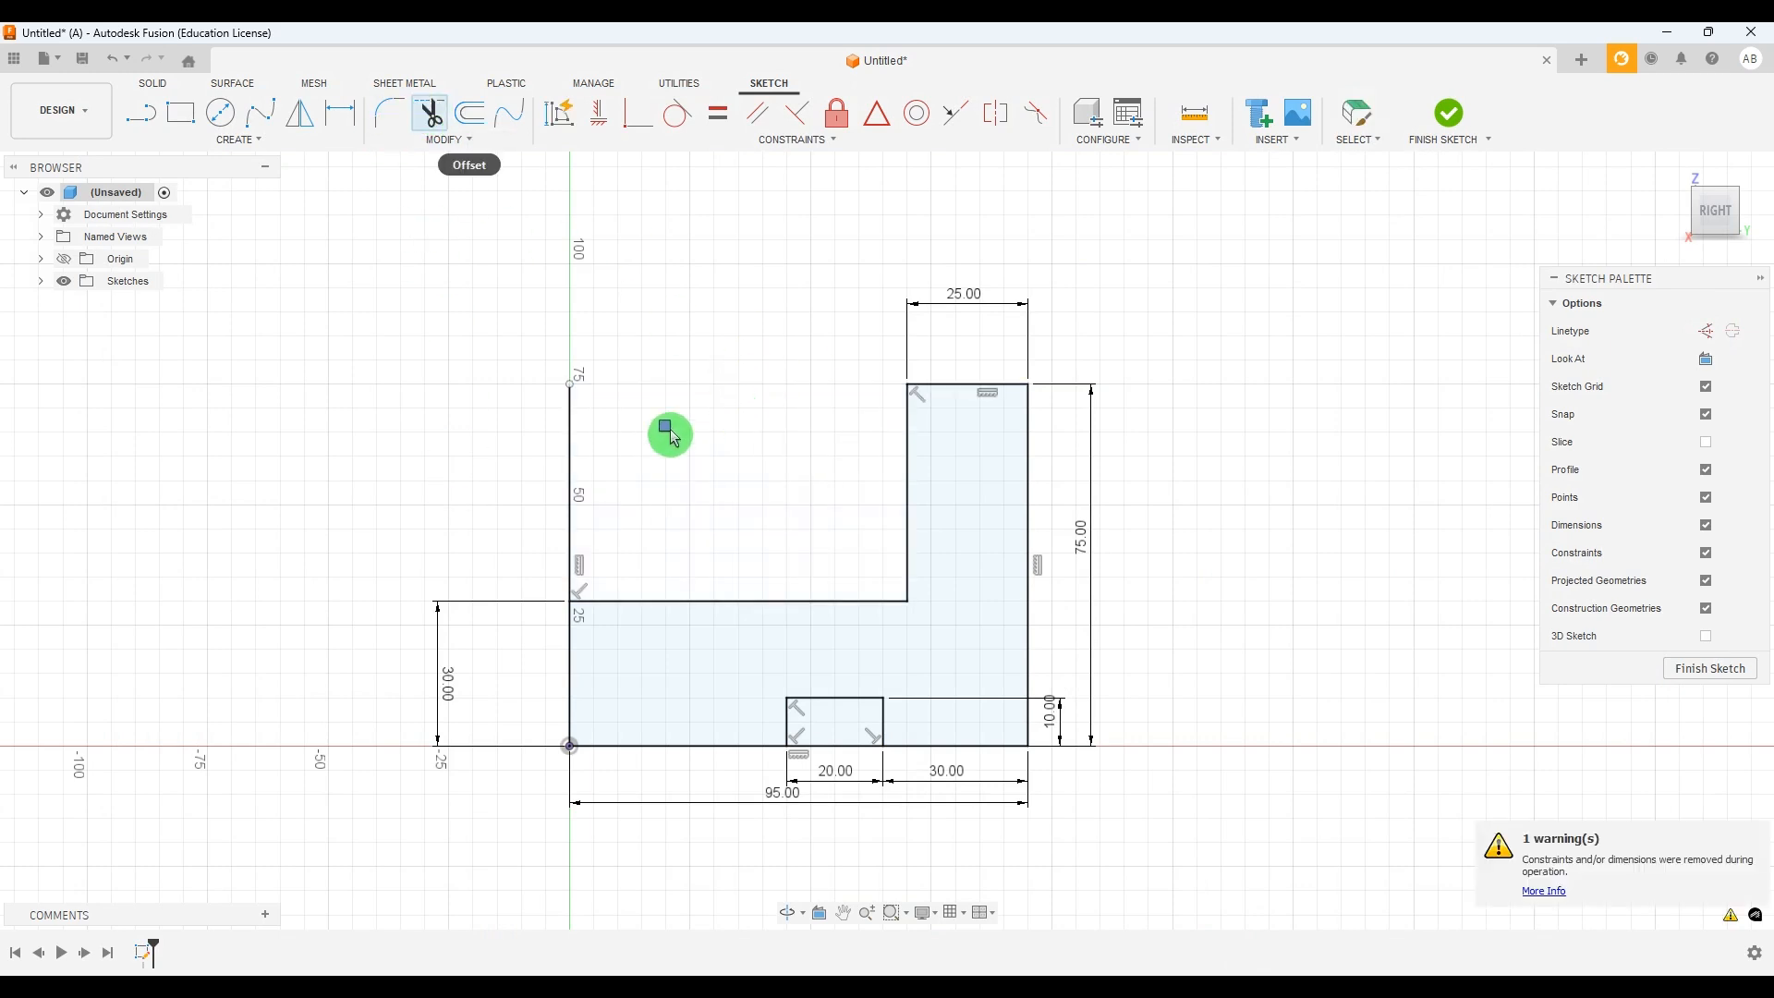
click(572, 467)
scroll(827, 601, down, 1)
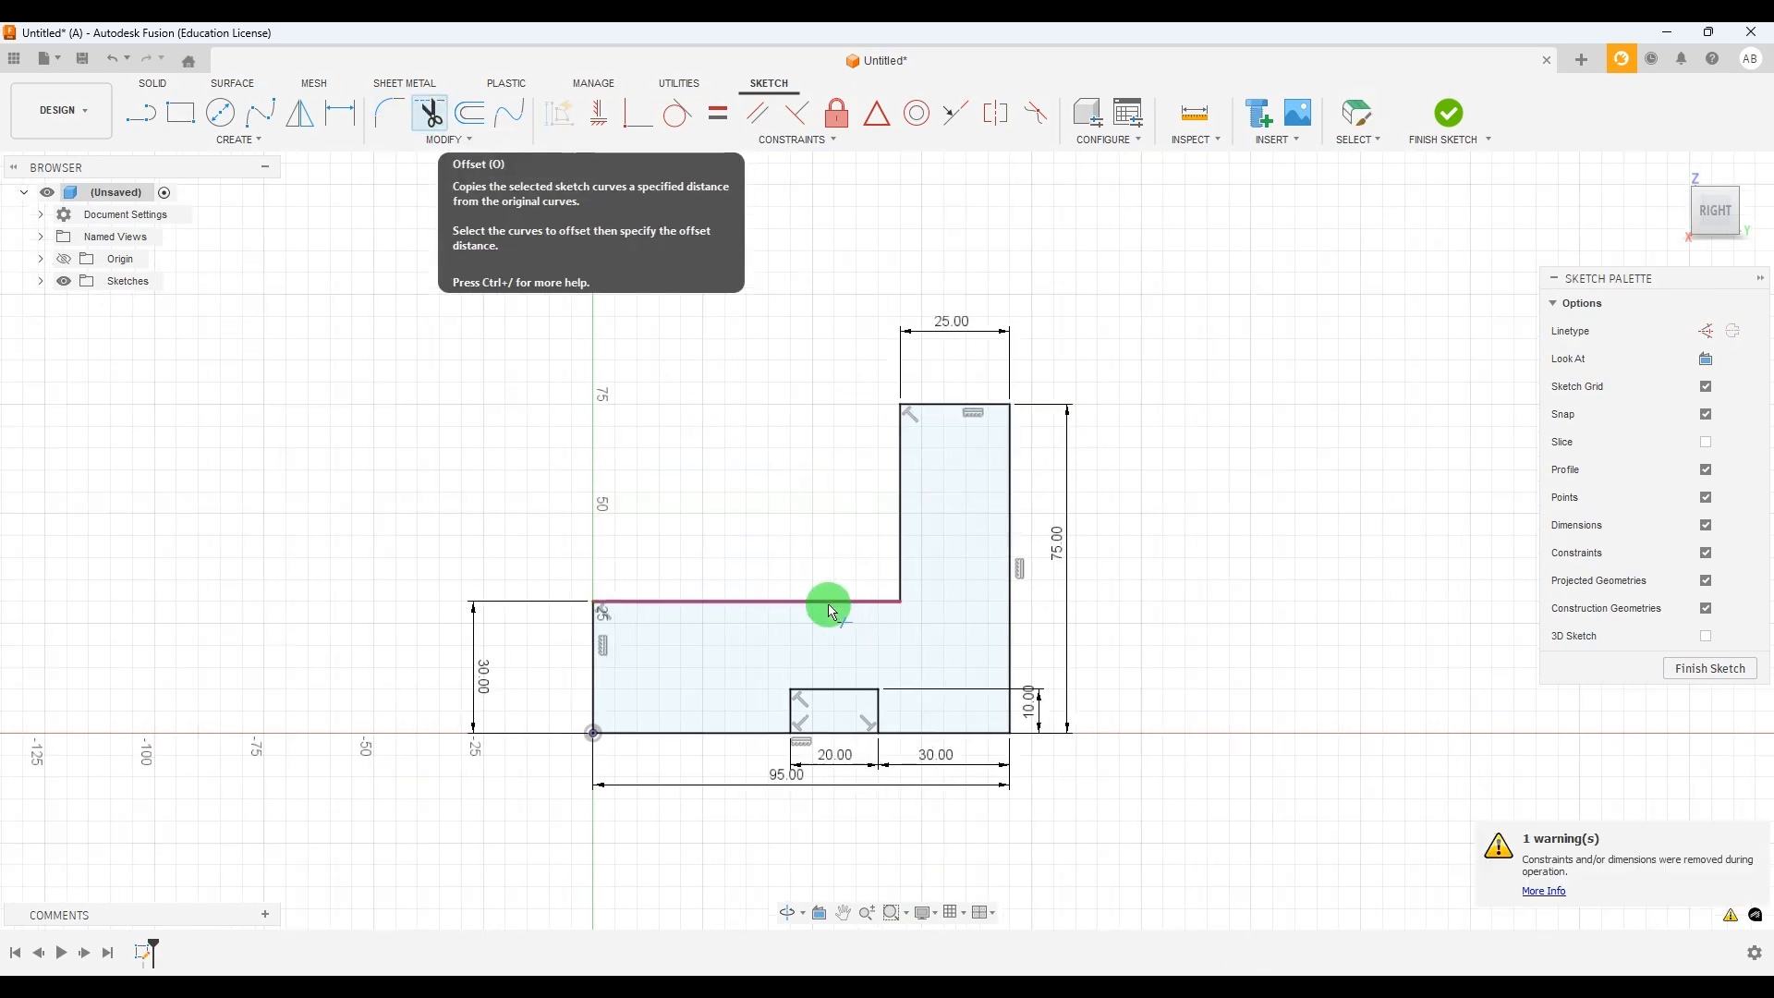
key(Escape)
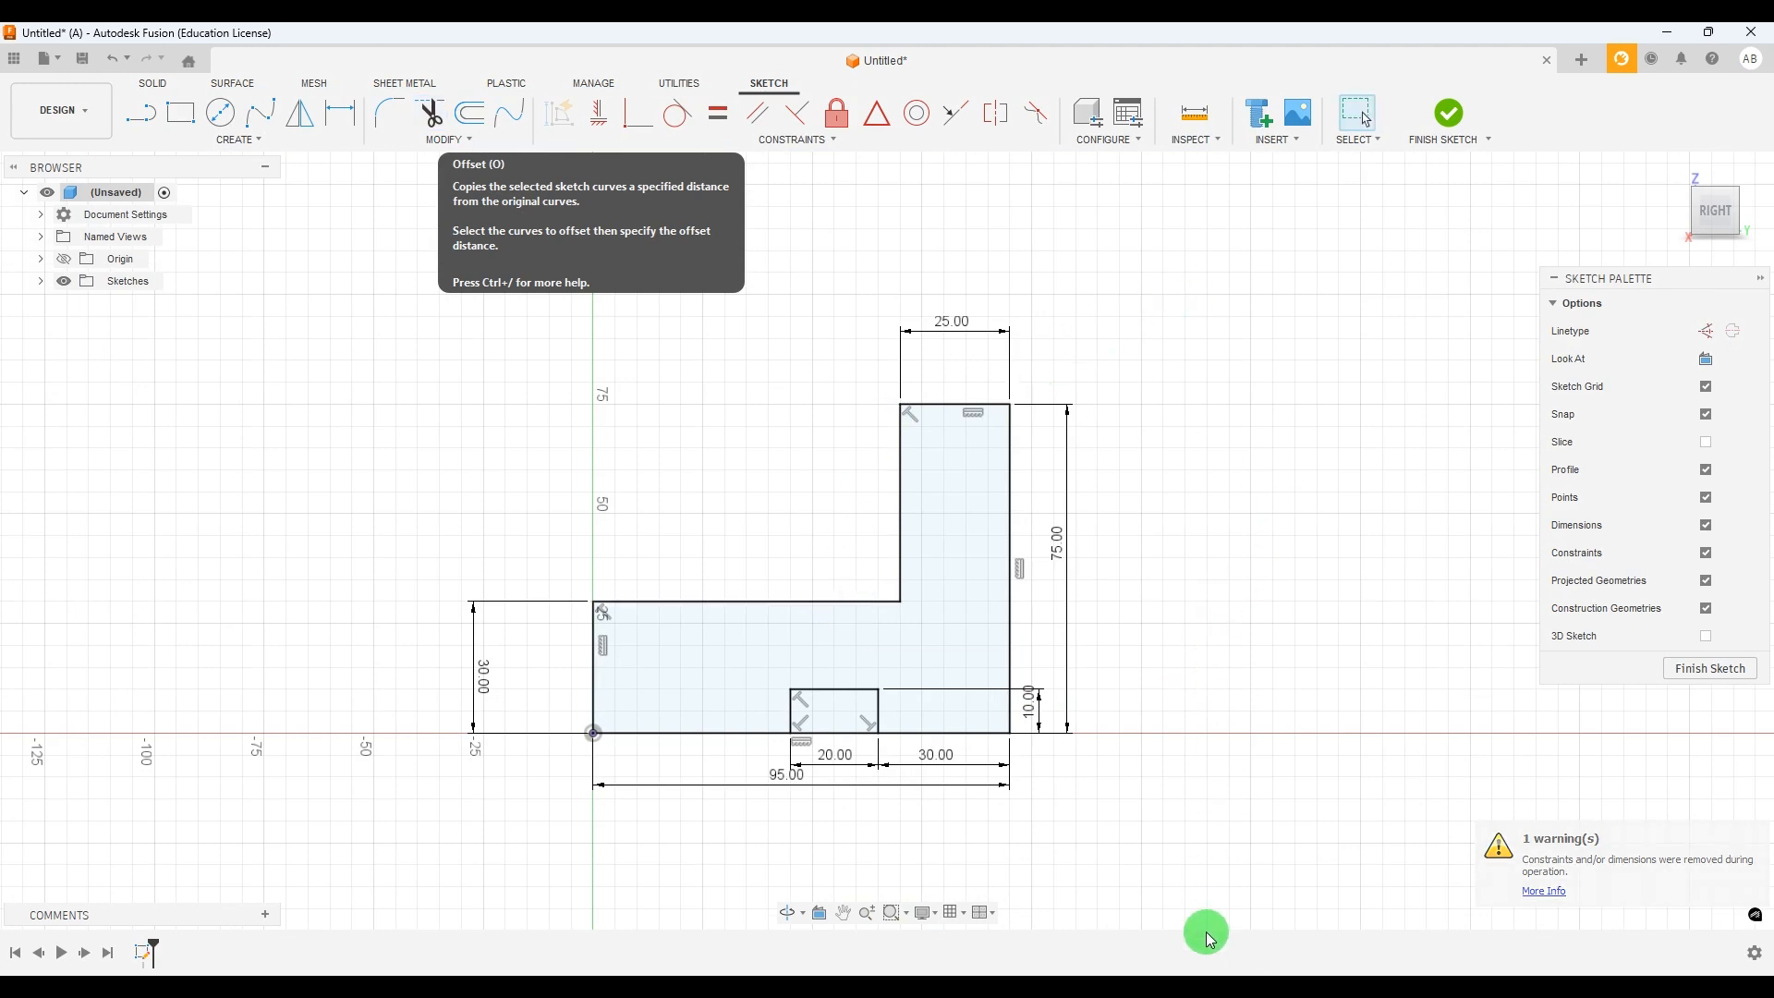
Chamfer the upper-left corner of the base with an equal-distance sketch chamfer of 10 mm
click(1263, 974)
click(1265, 972)
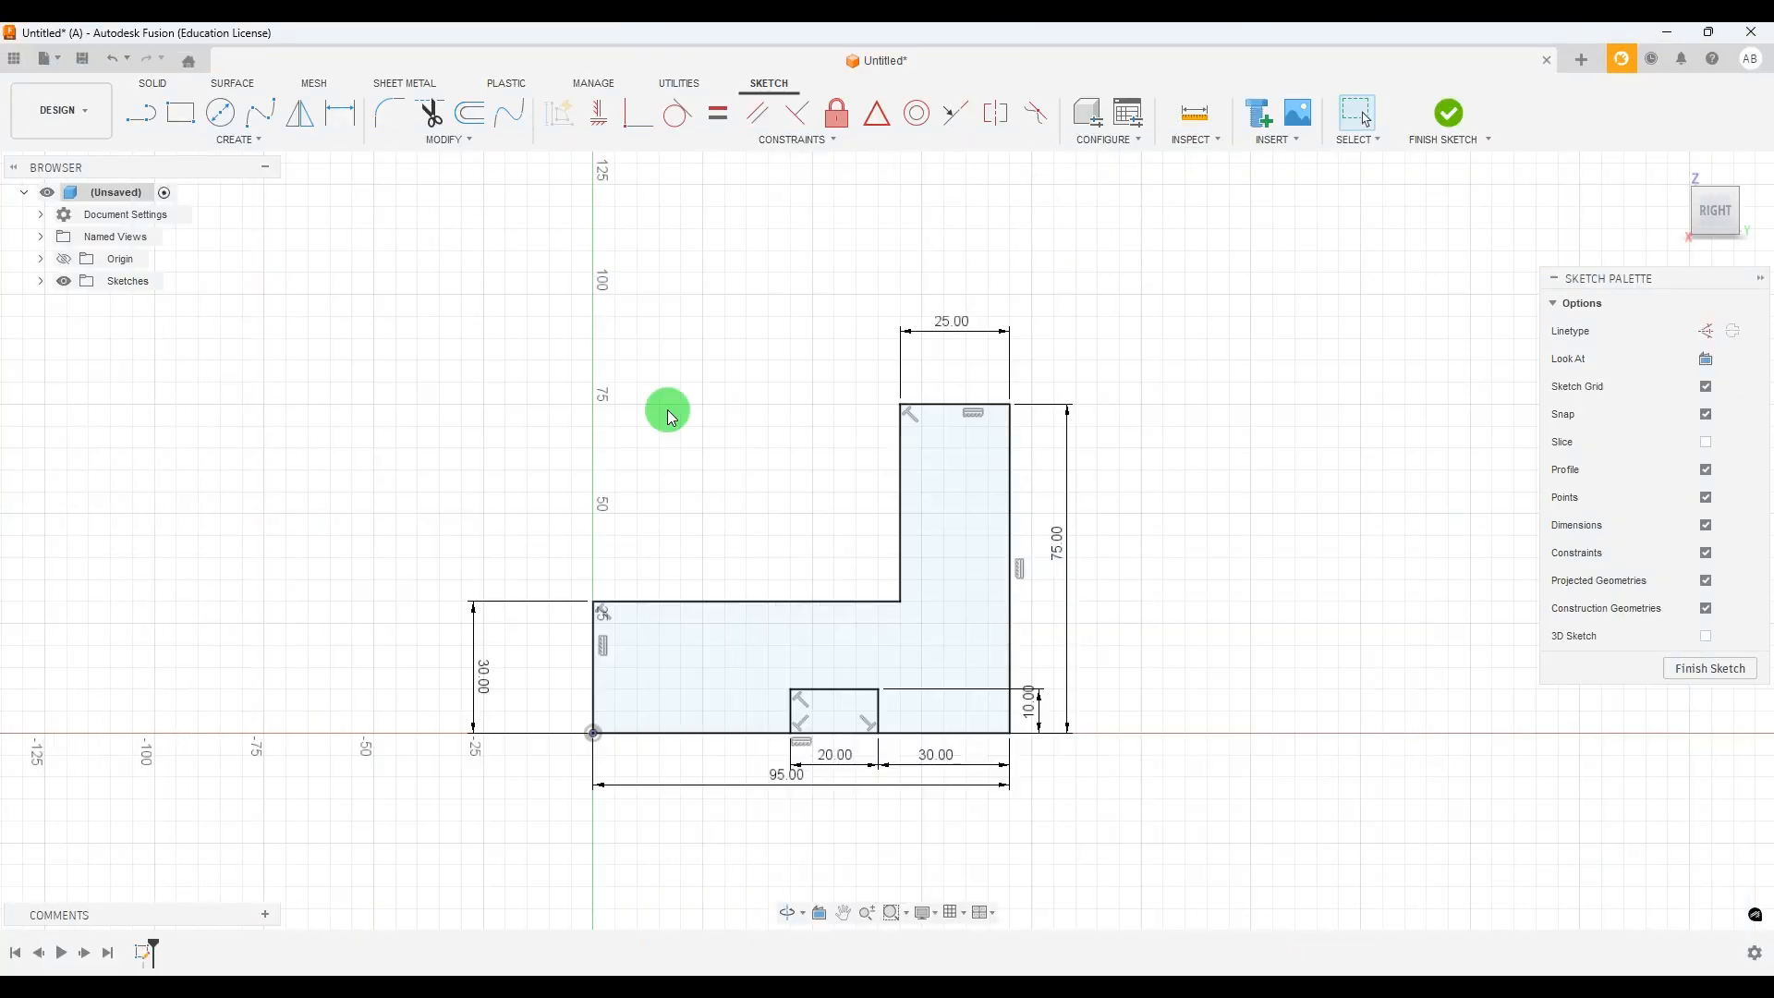
click(502, 142)
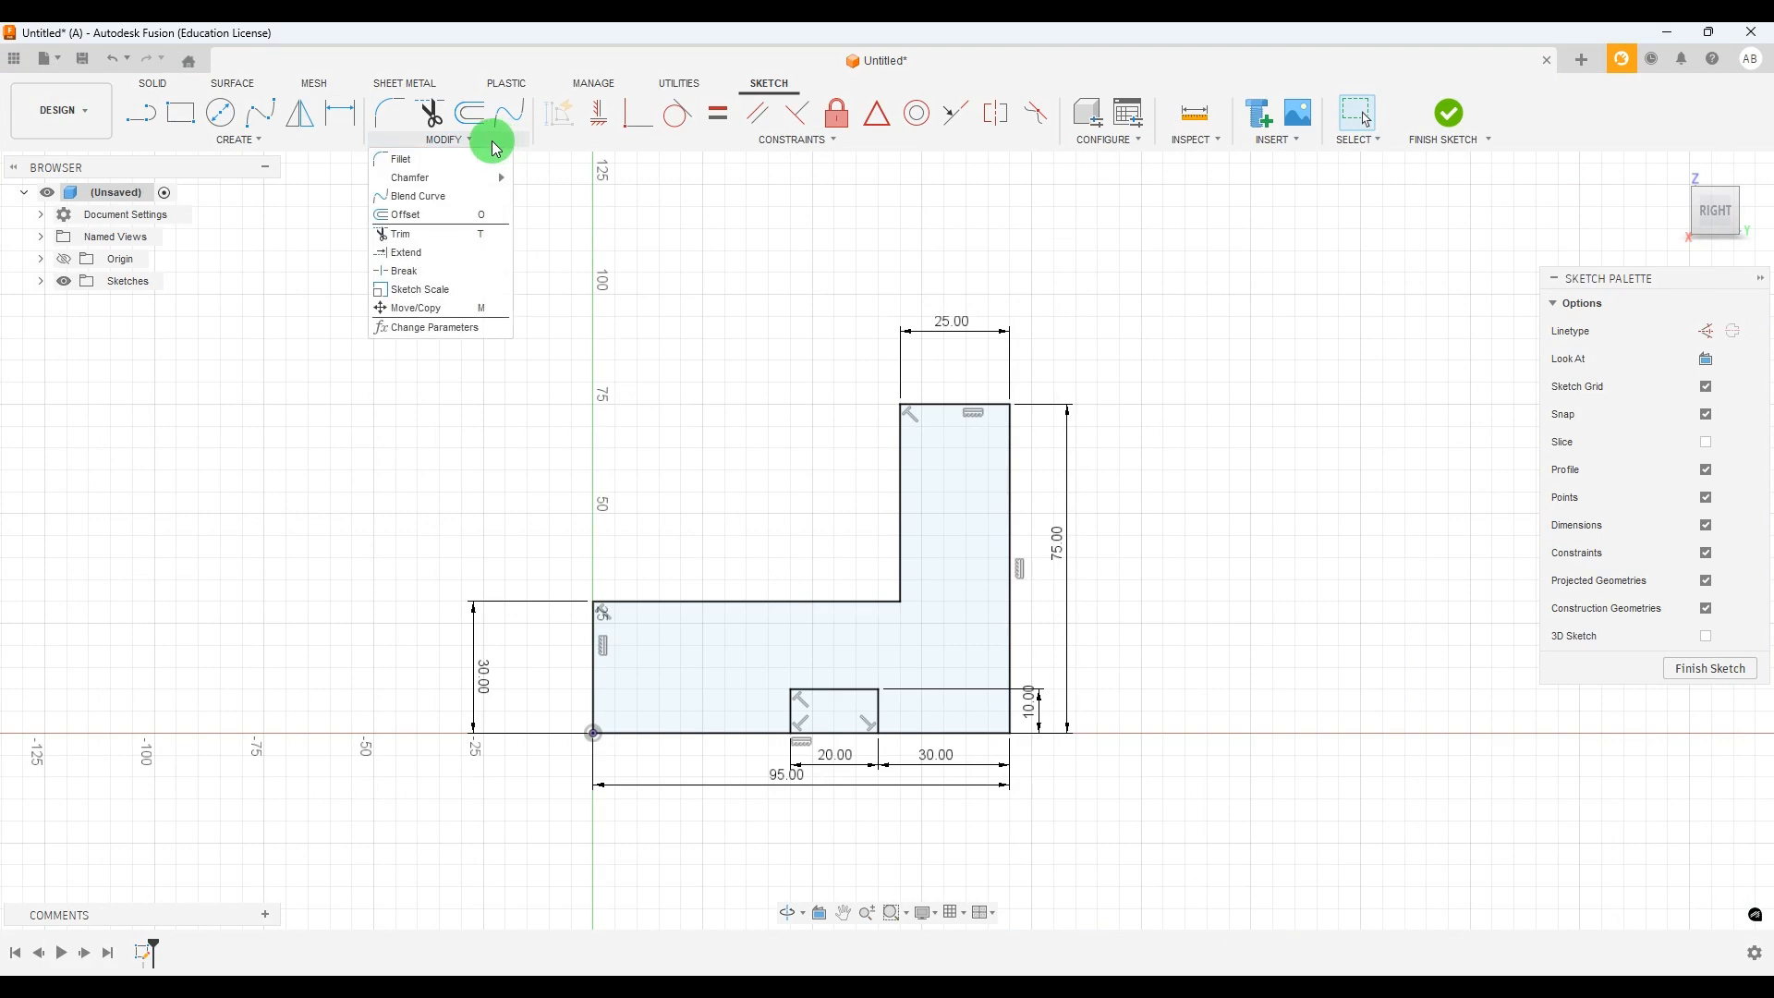
mouse_move(439, 184)
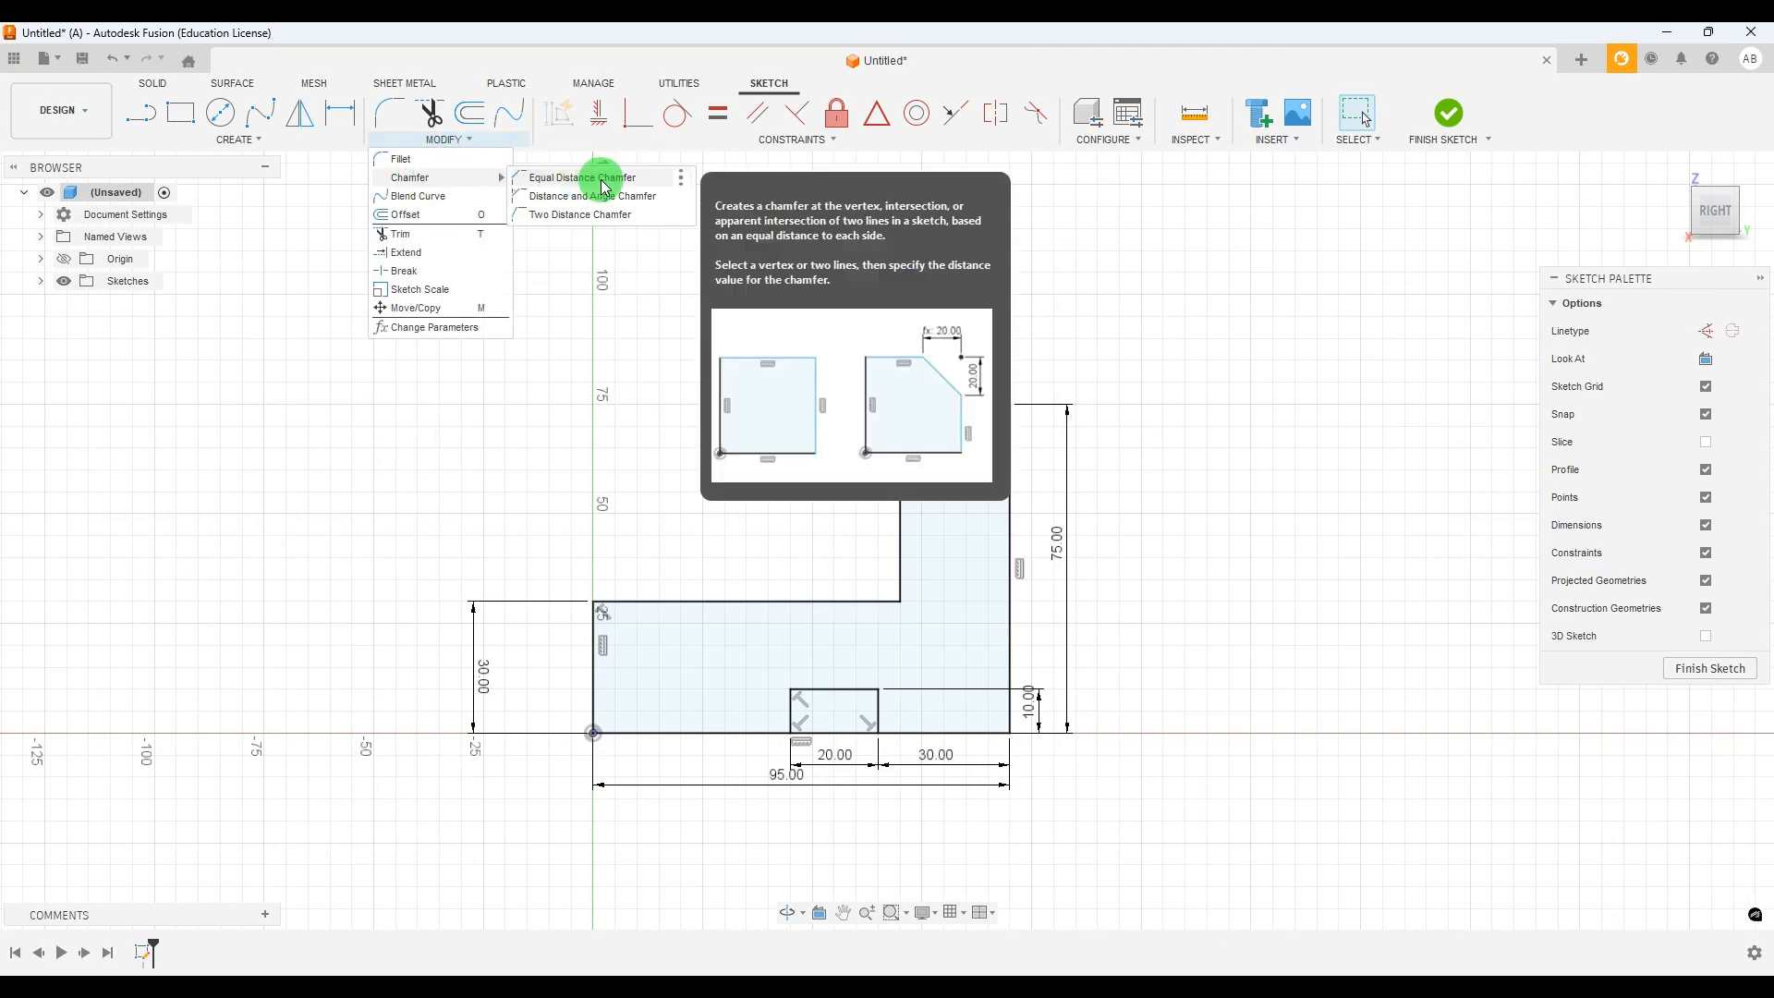
click(576, 186)
click(595, 652)
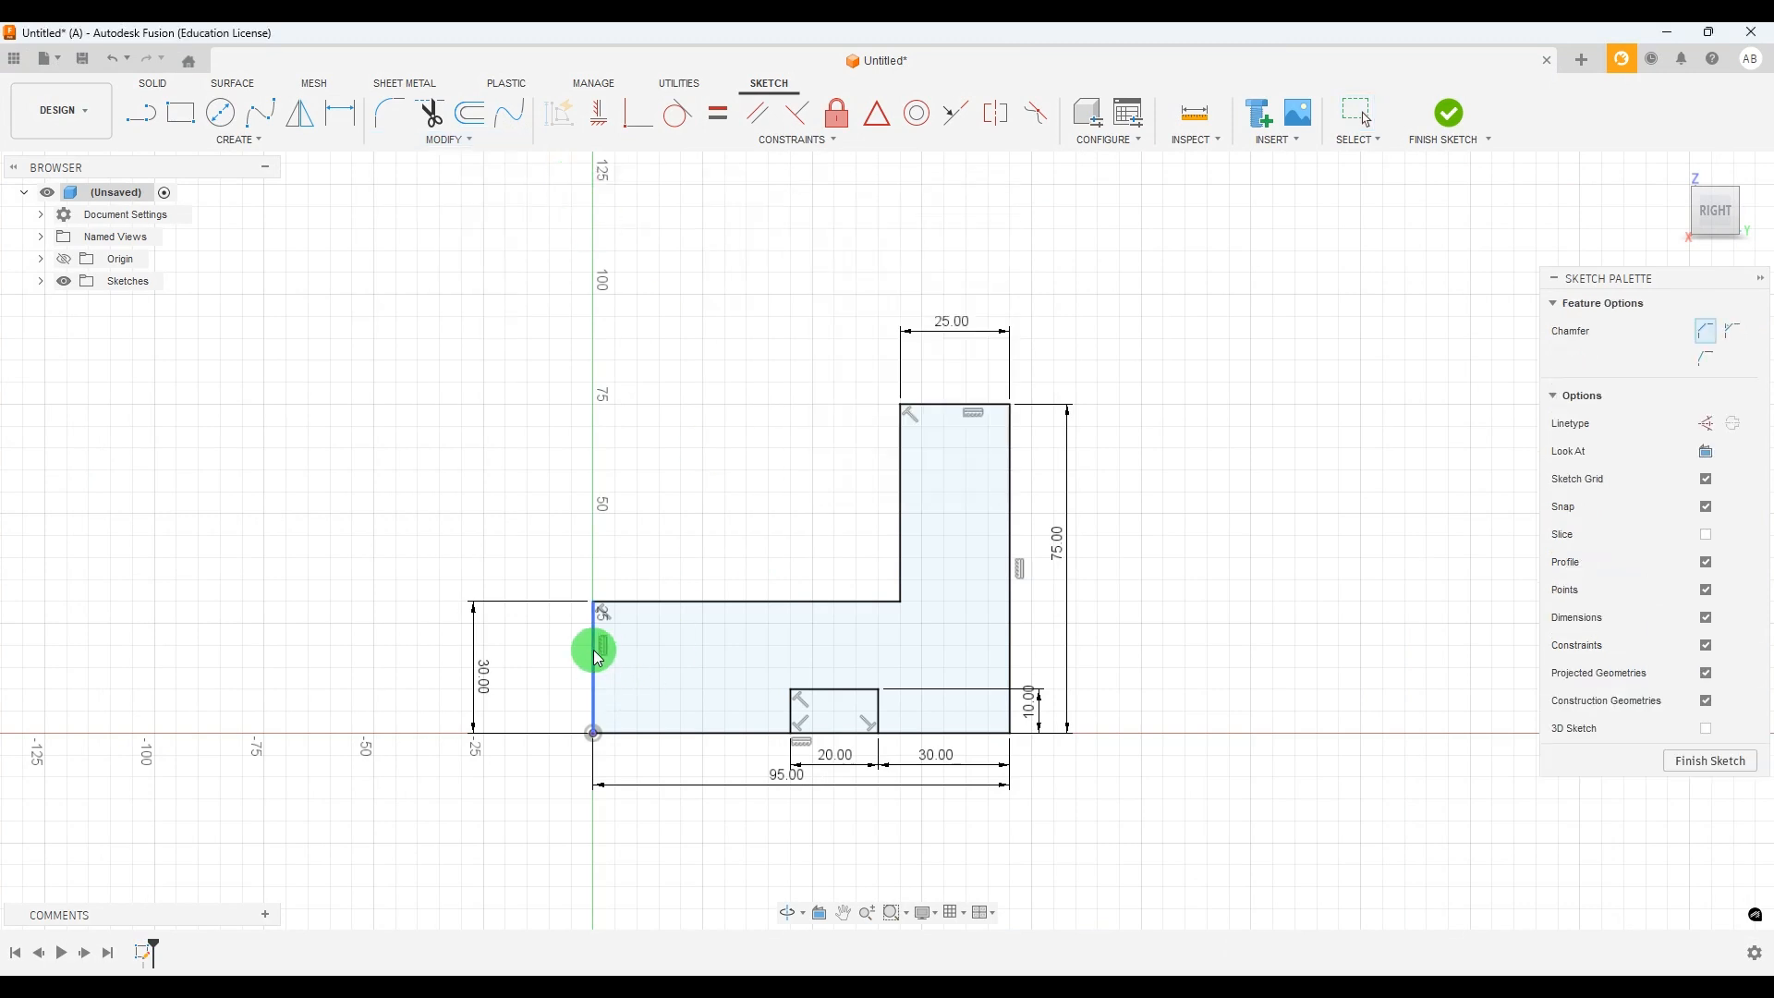
click(651, 602)
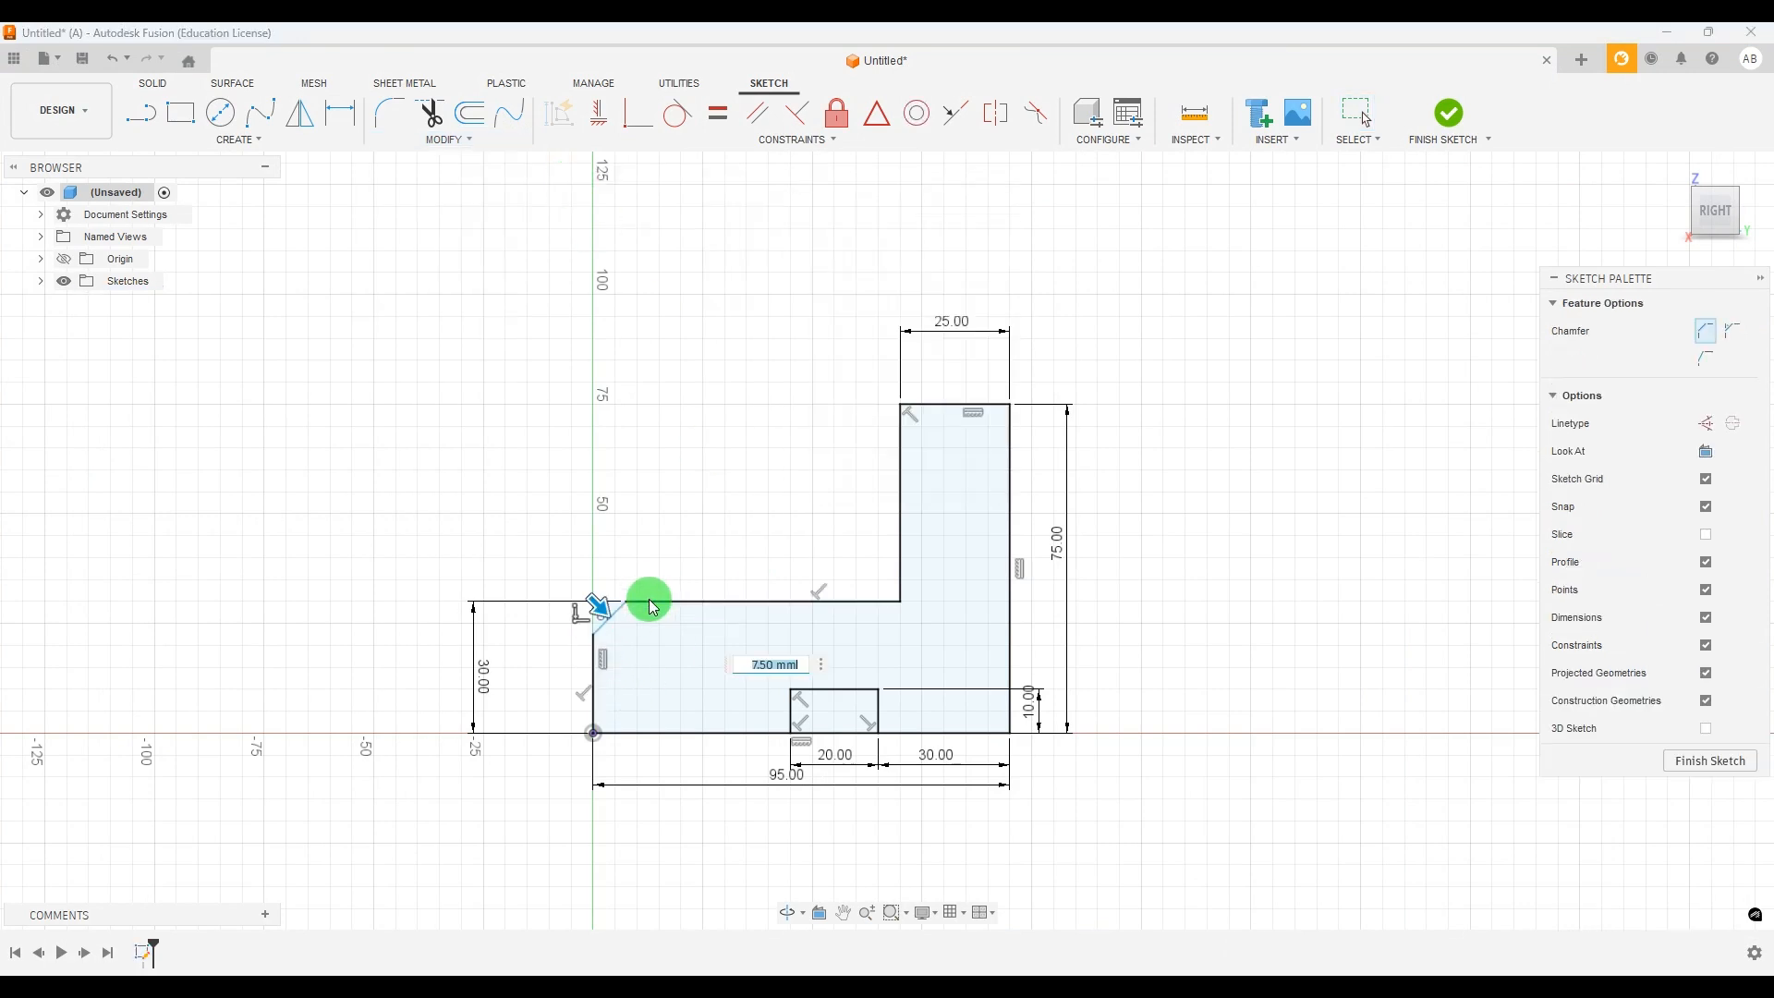
text(10)
key(Return)
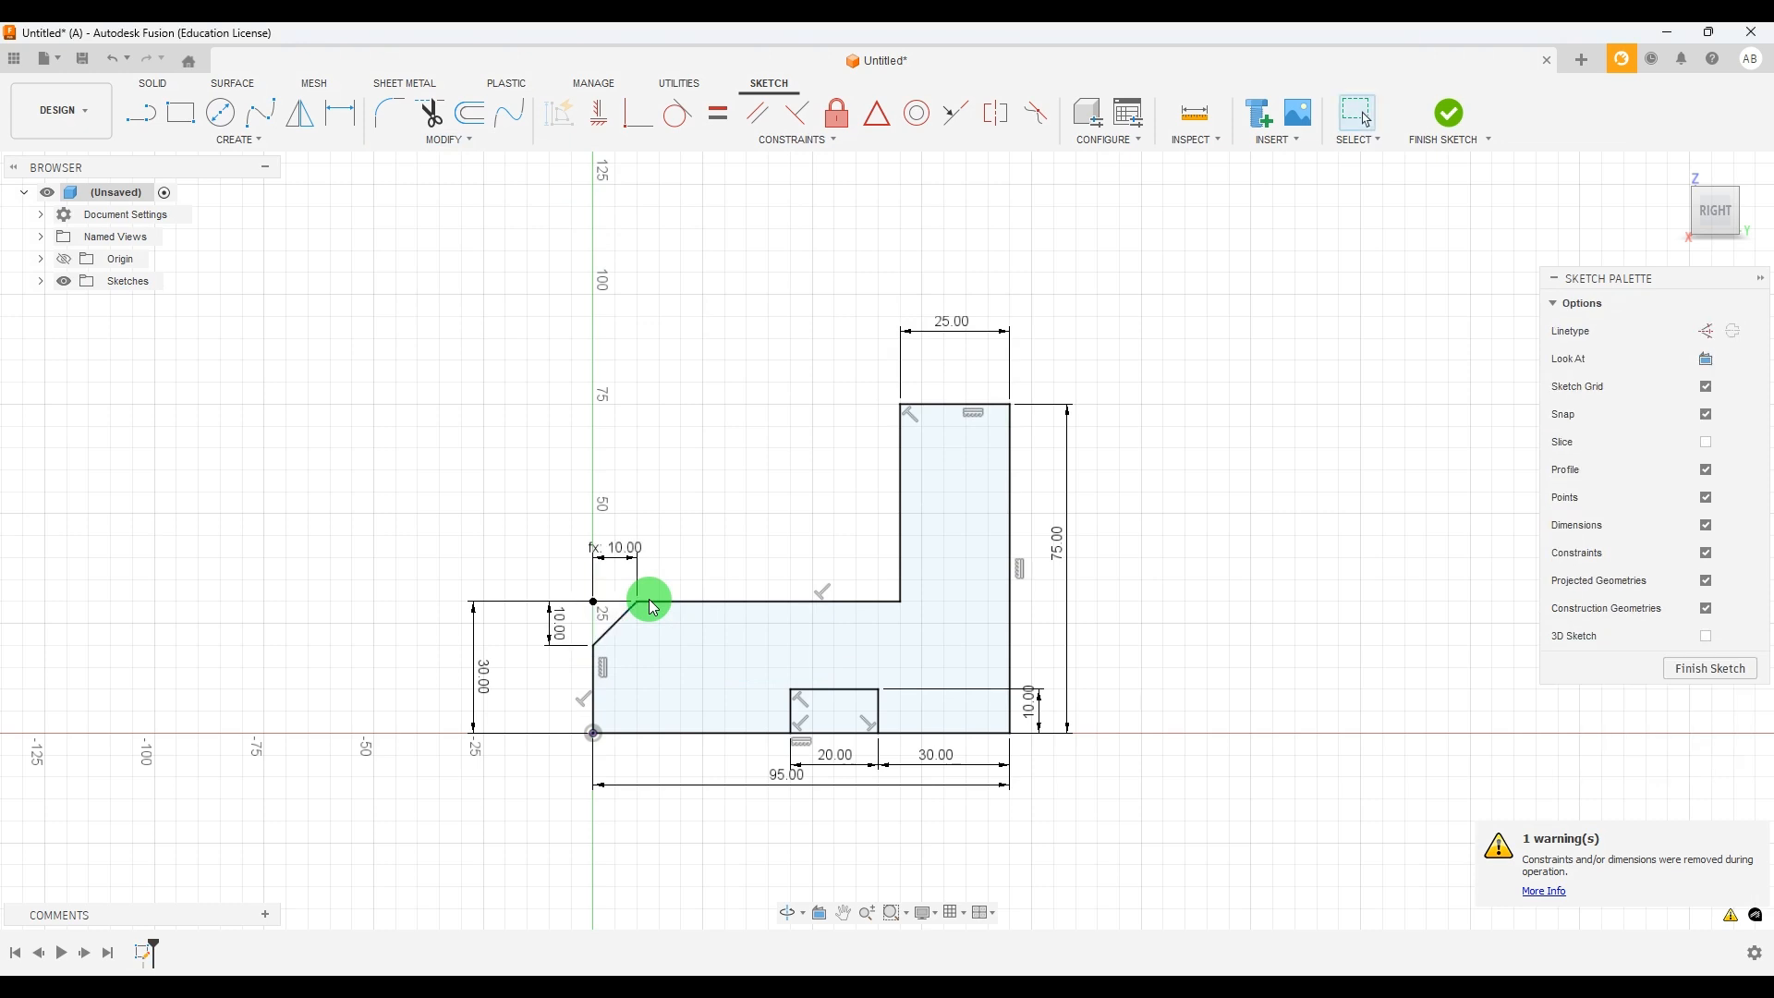
scroll(610, 596, down, 2)
click(872, 658)
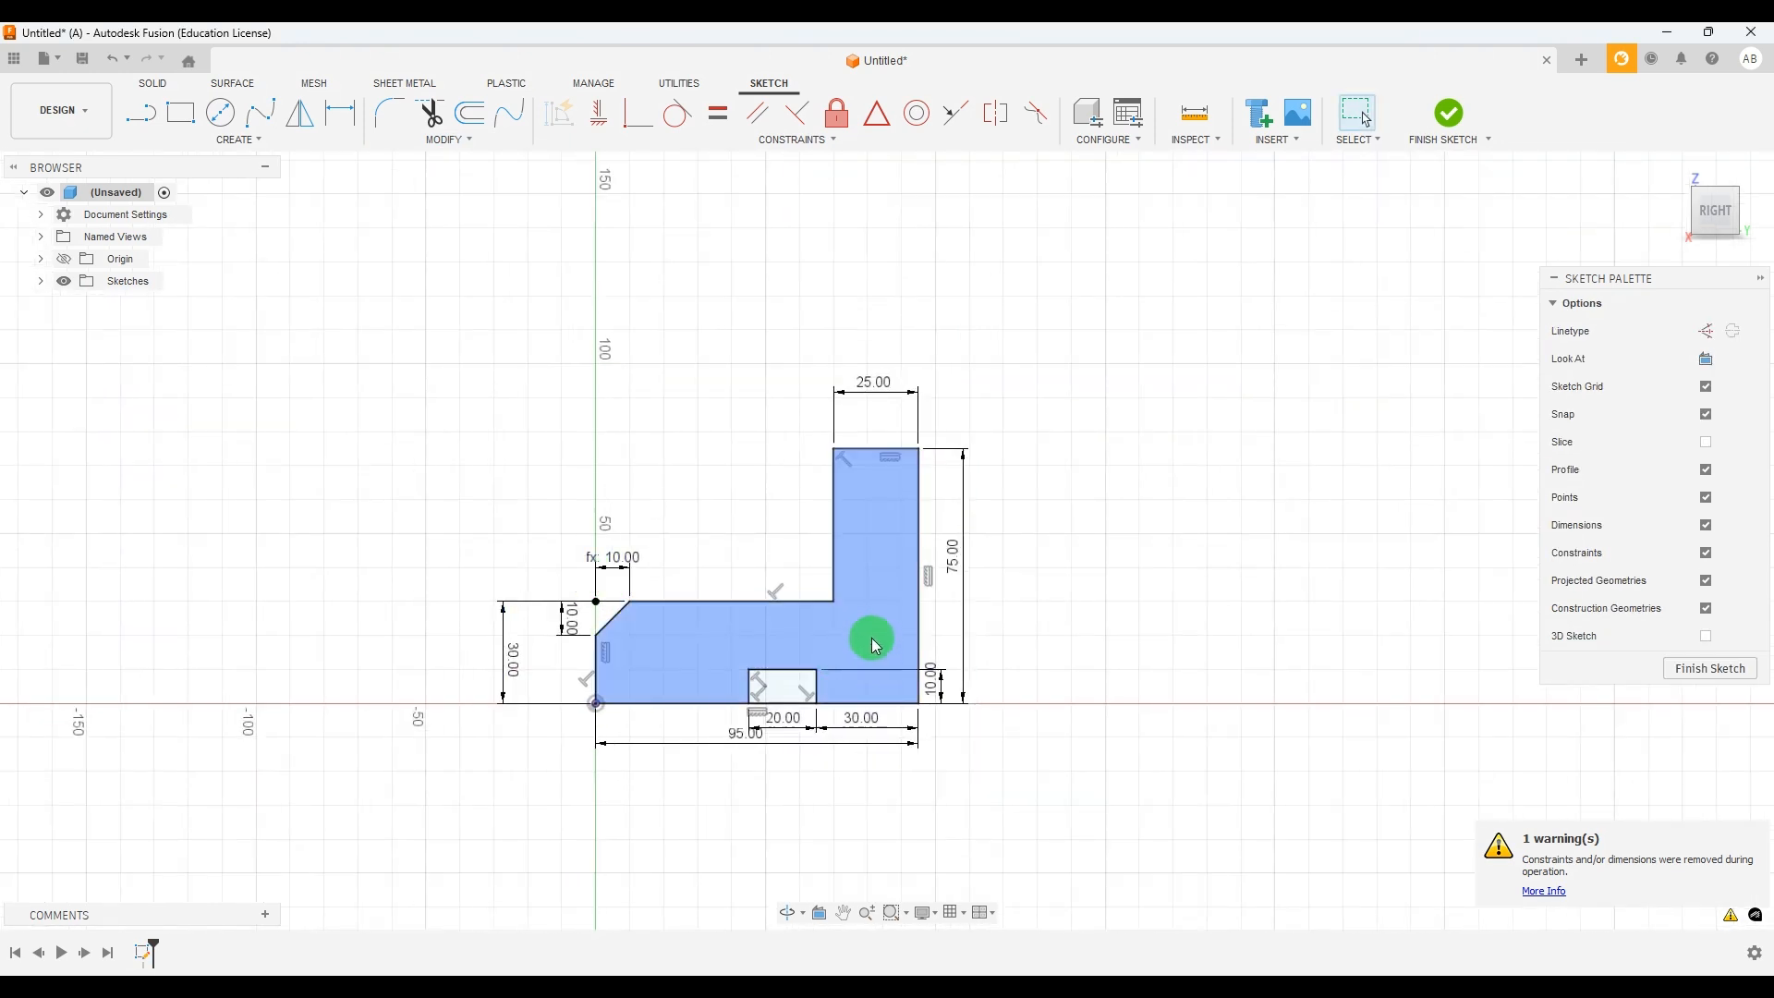
scroll(958, 673, down, 1)
scroll(804, 732, up, 3)
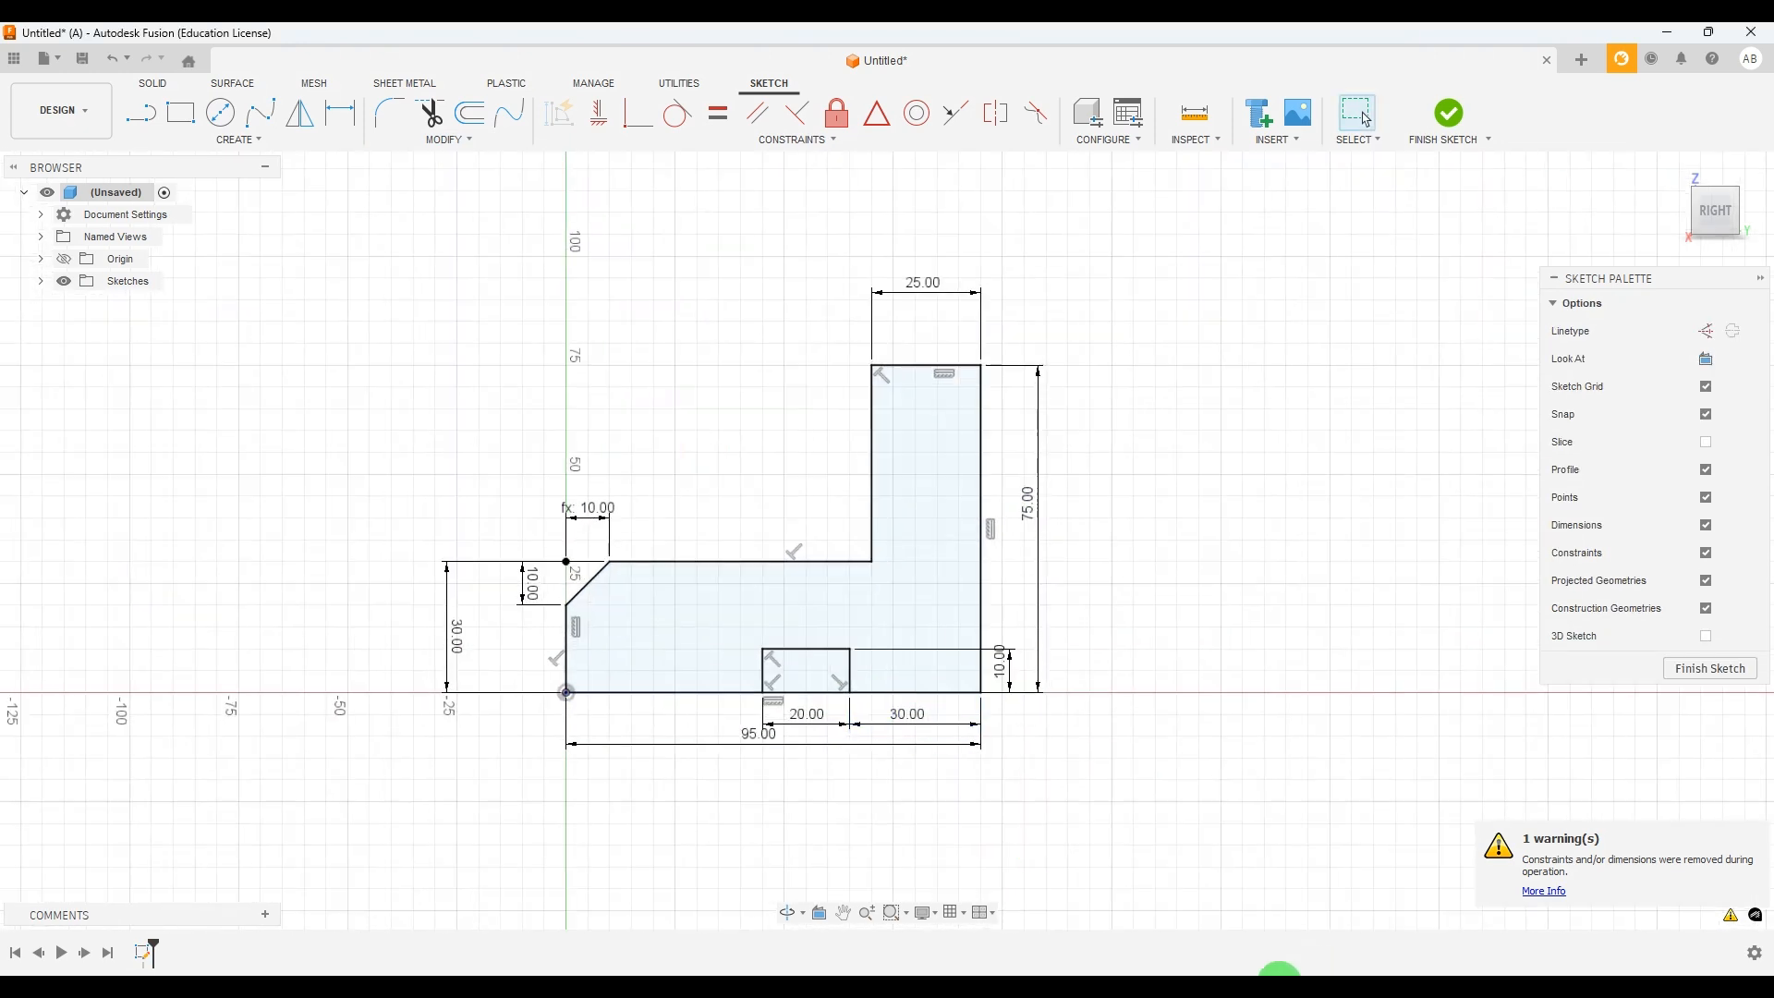
Consult the reference drawing and sketch a horizontal line across the upright's full width, about 20 mm below its top edge
key(alt+Tab)
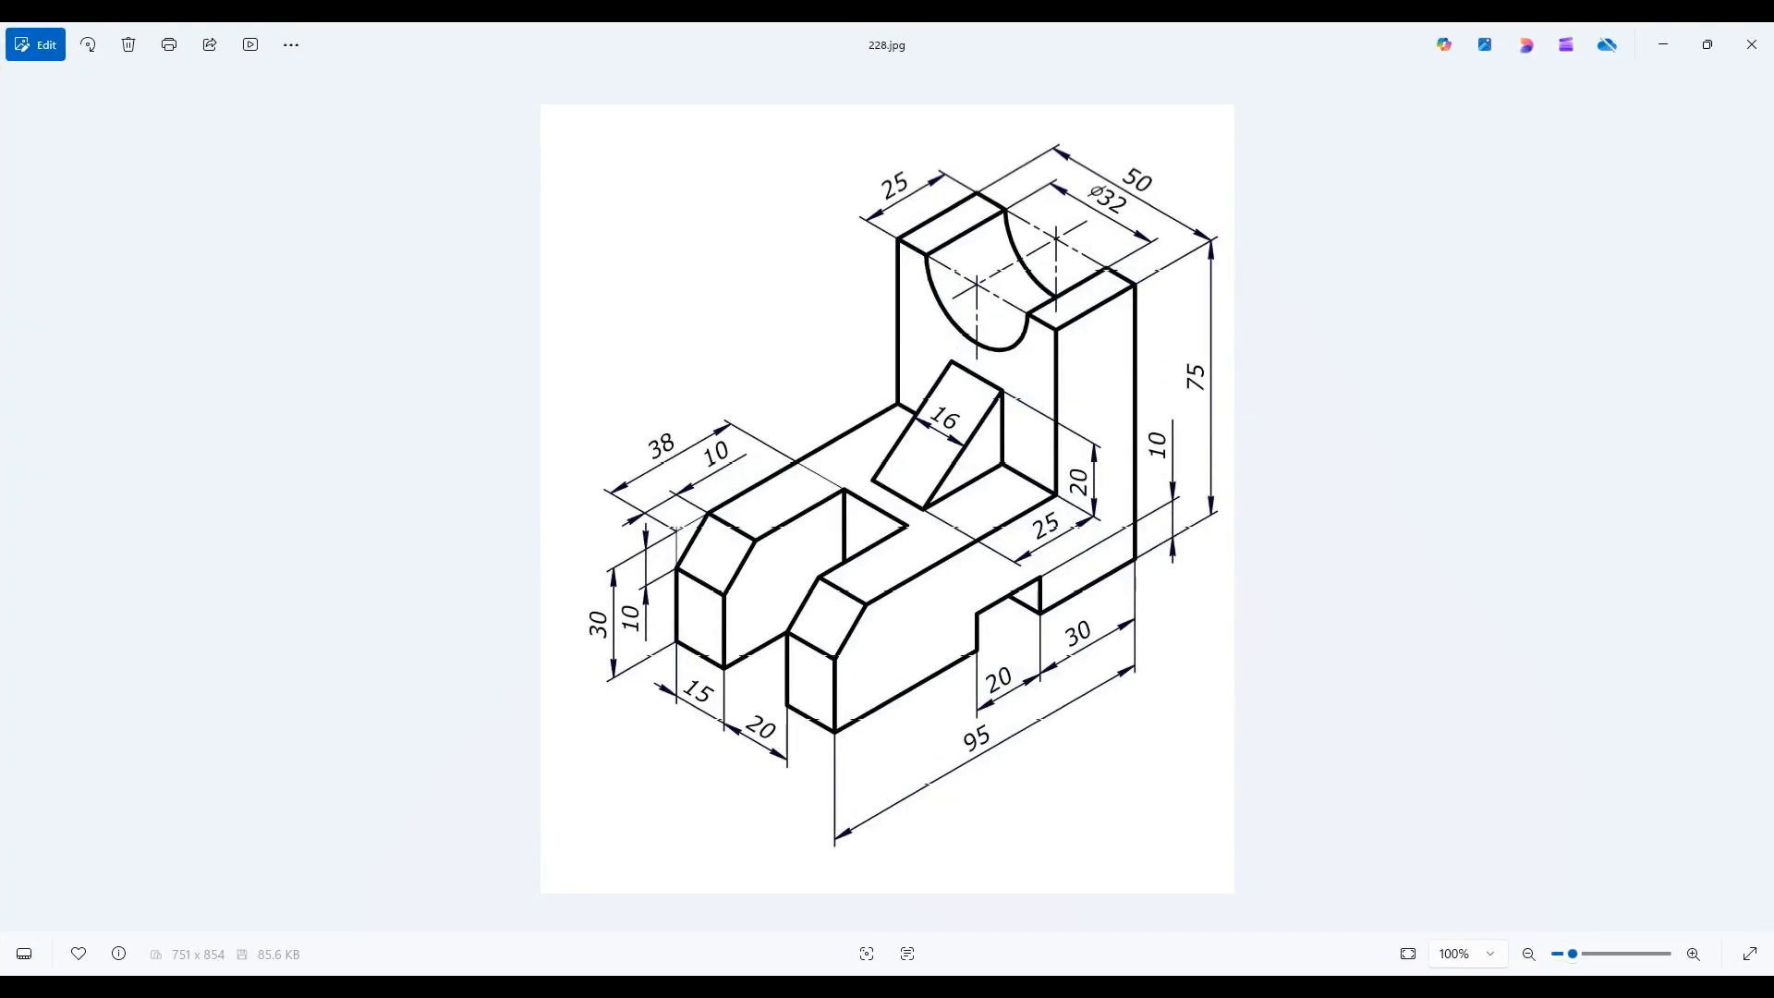
click(1176, 970)
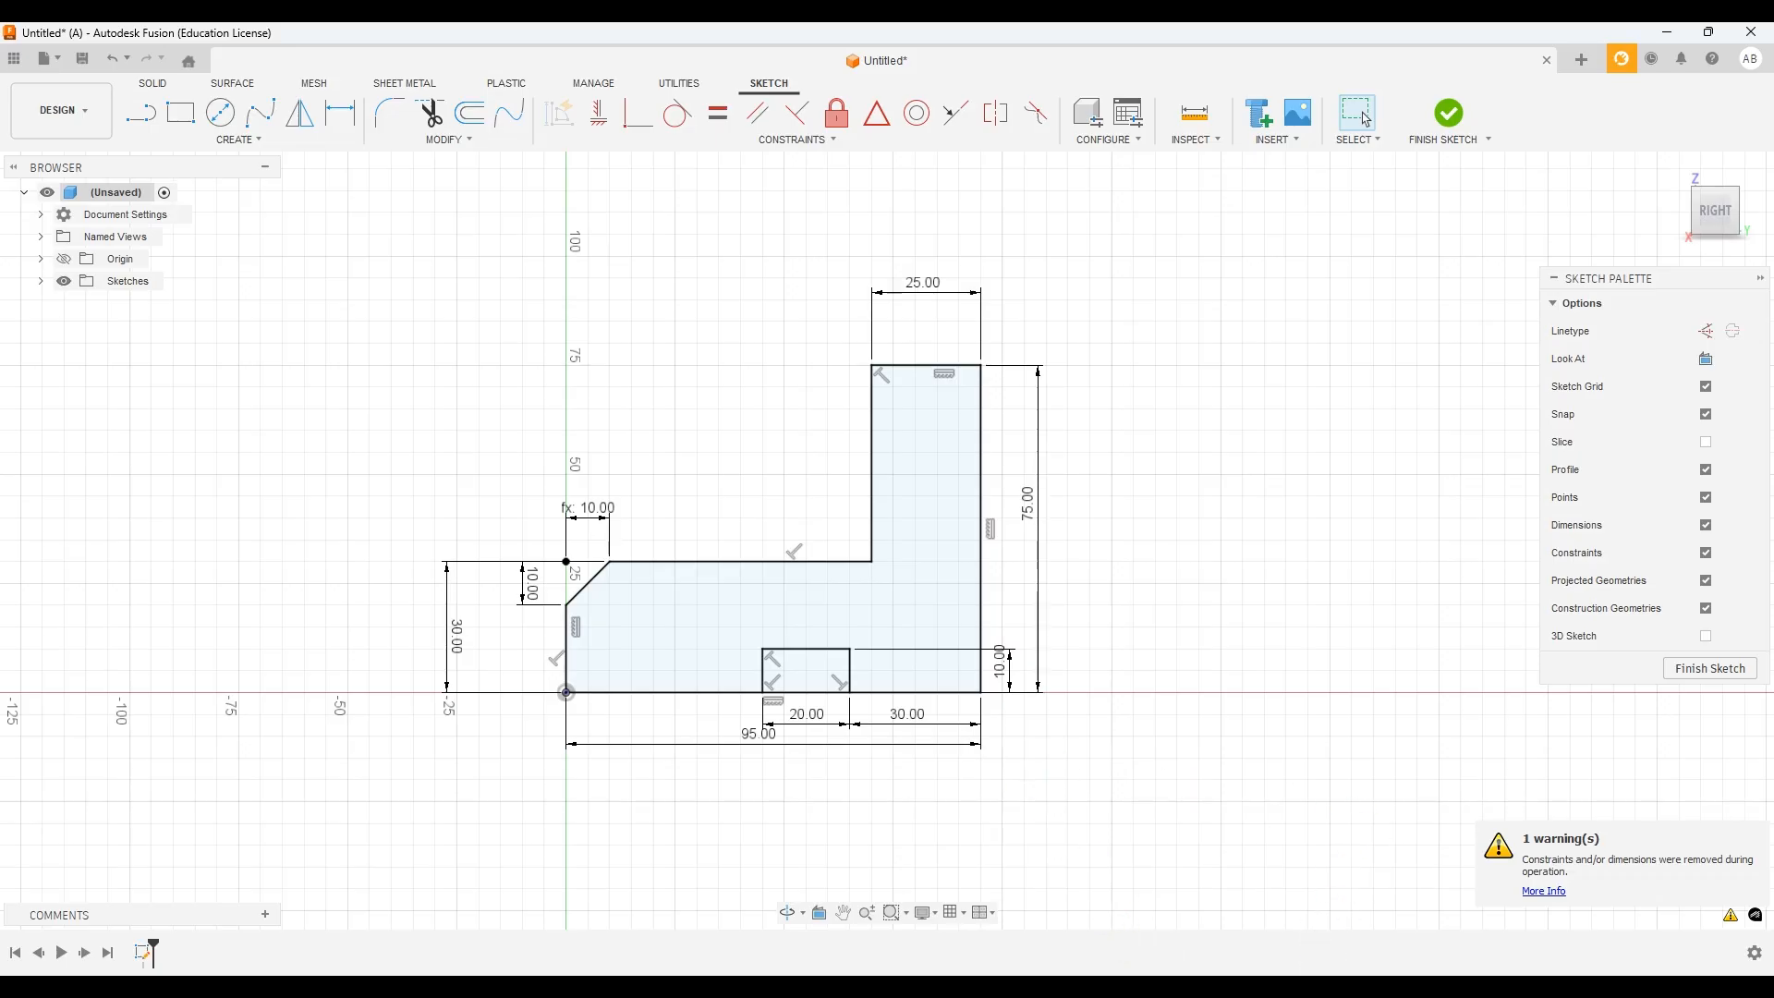
key(alt+Tab)
key(alt+Tab)
key(alt+Tab)
click(1292, 896)
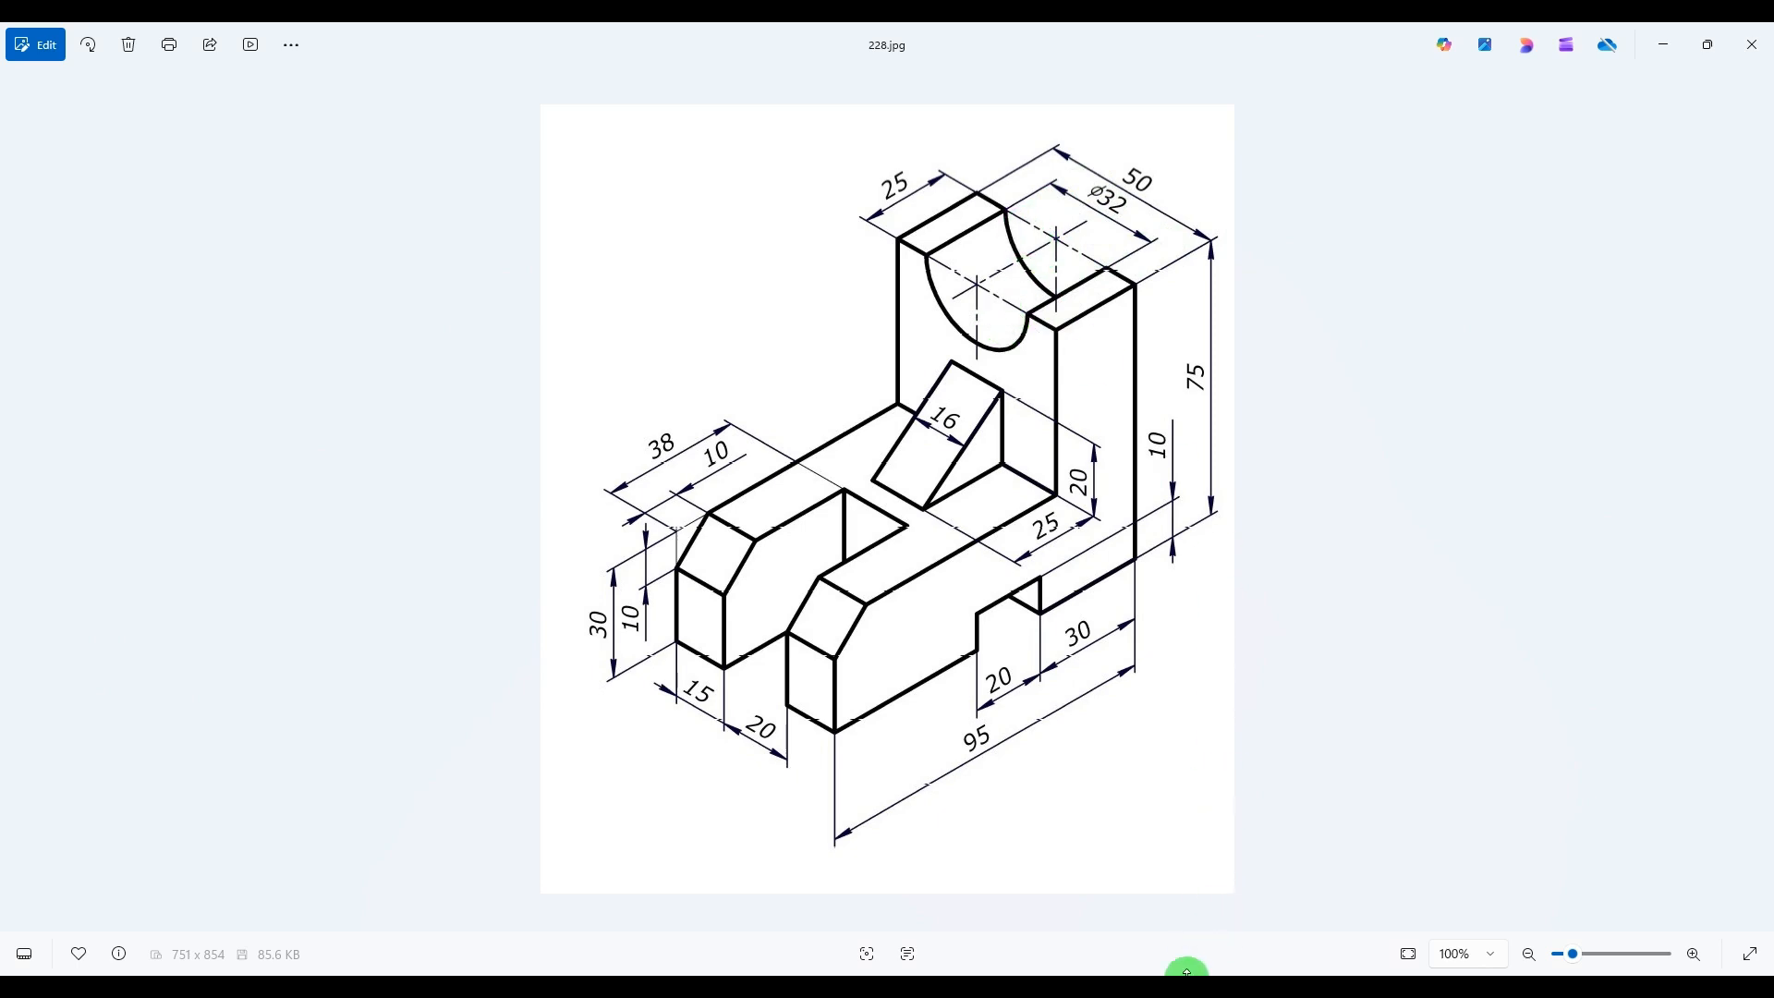
key(alt+Tab)
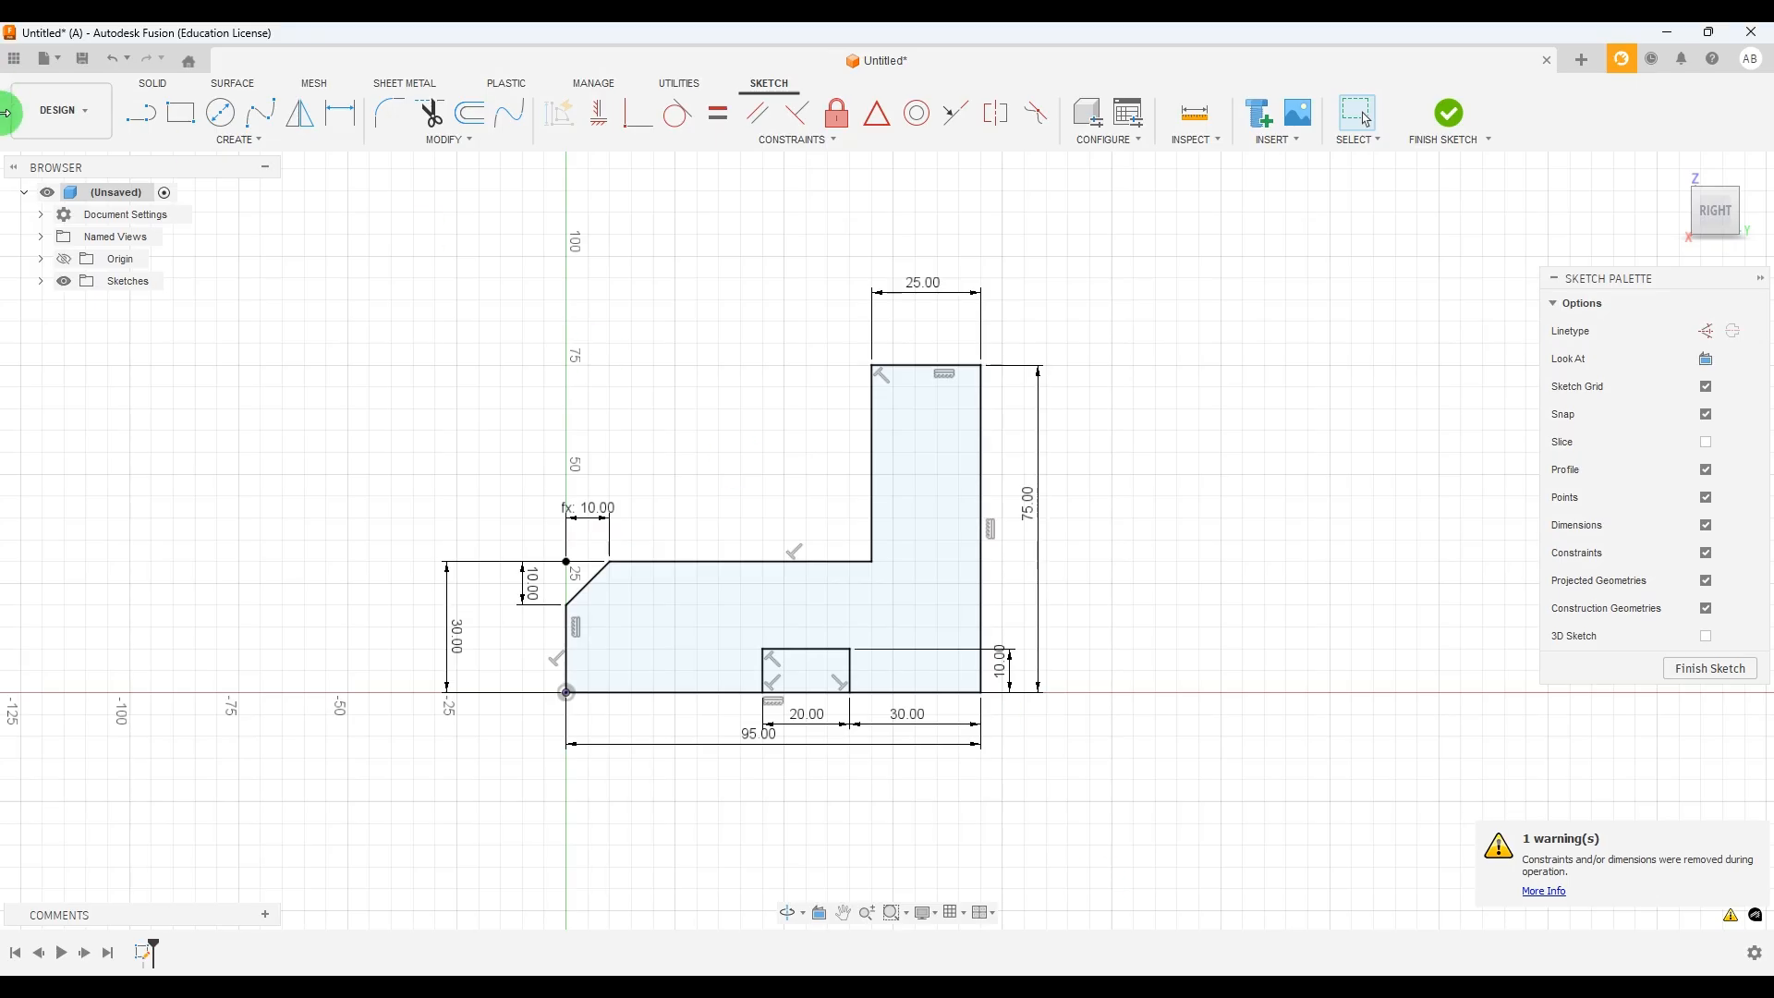
click(143, 112)
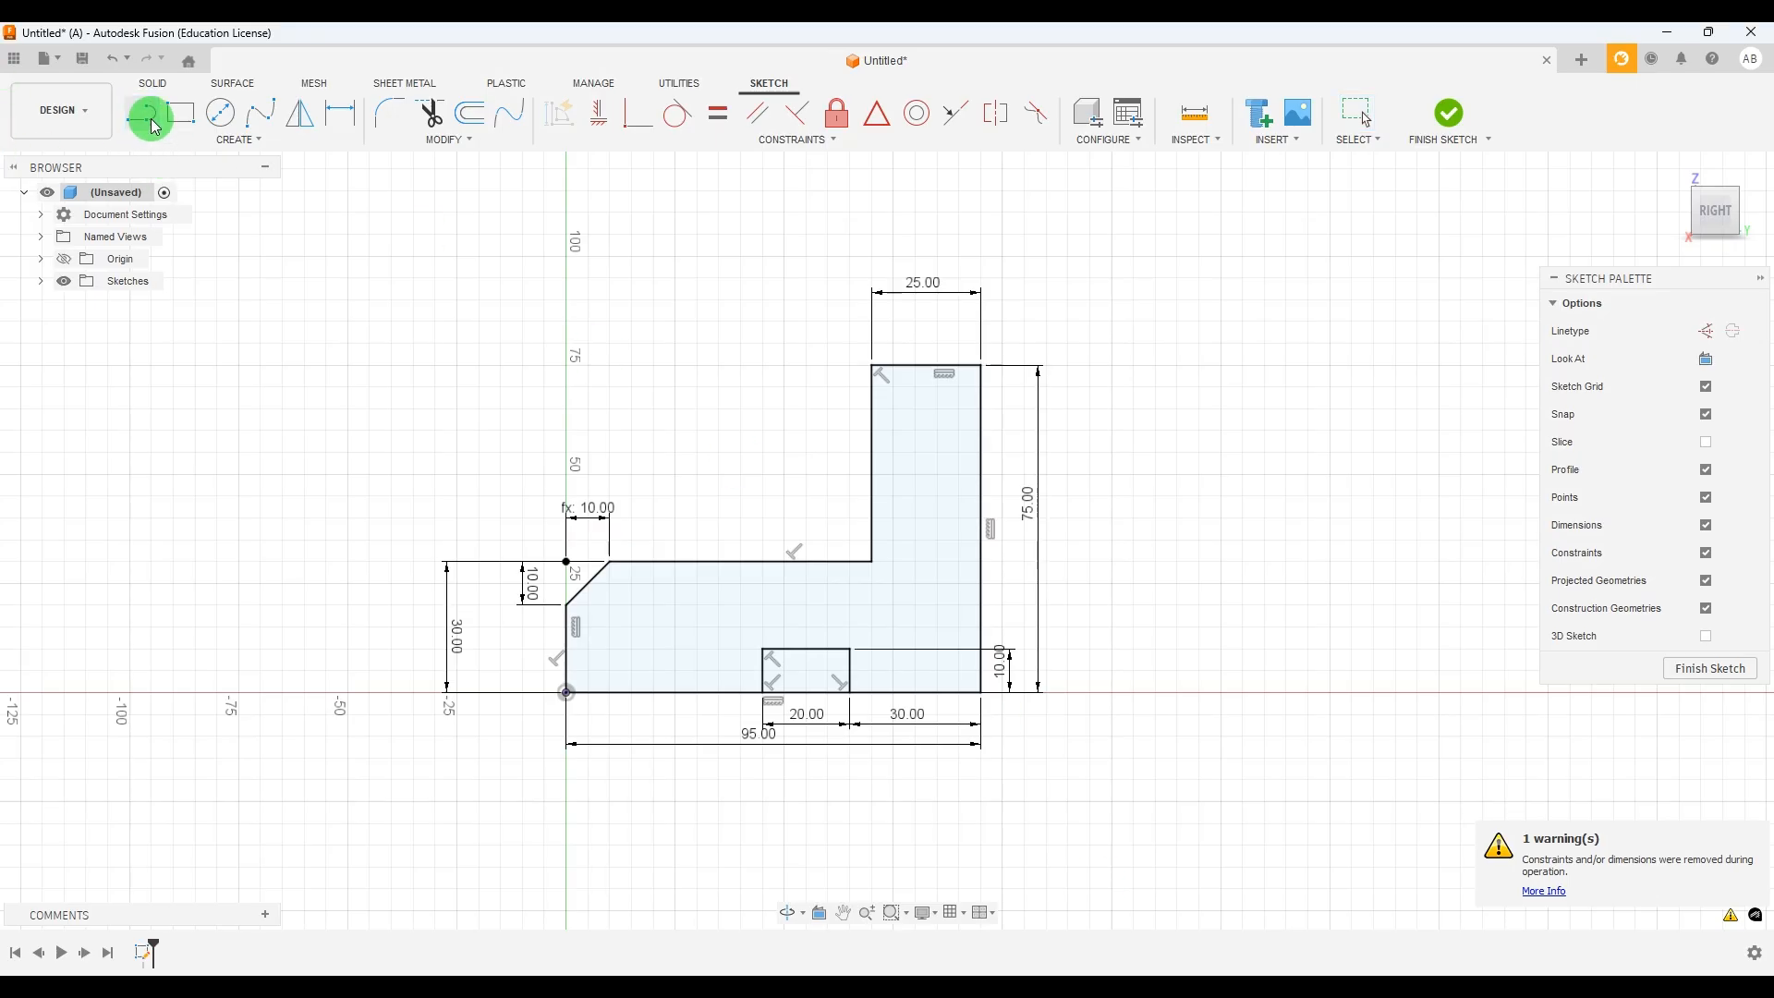
click(873, 455)
click(983, 453)
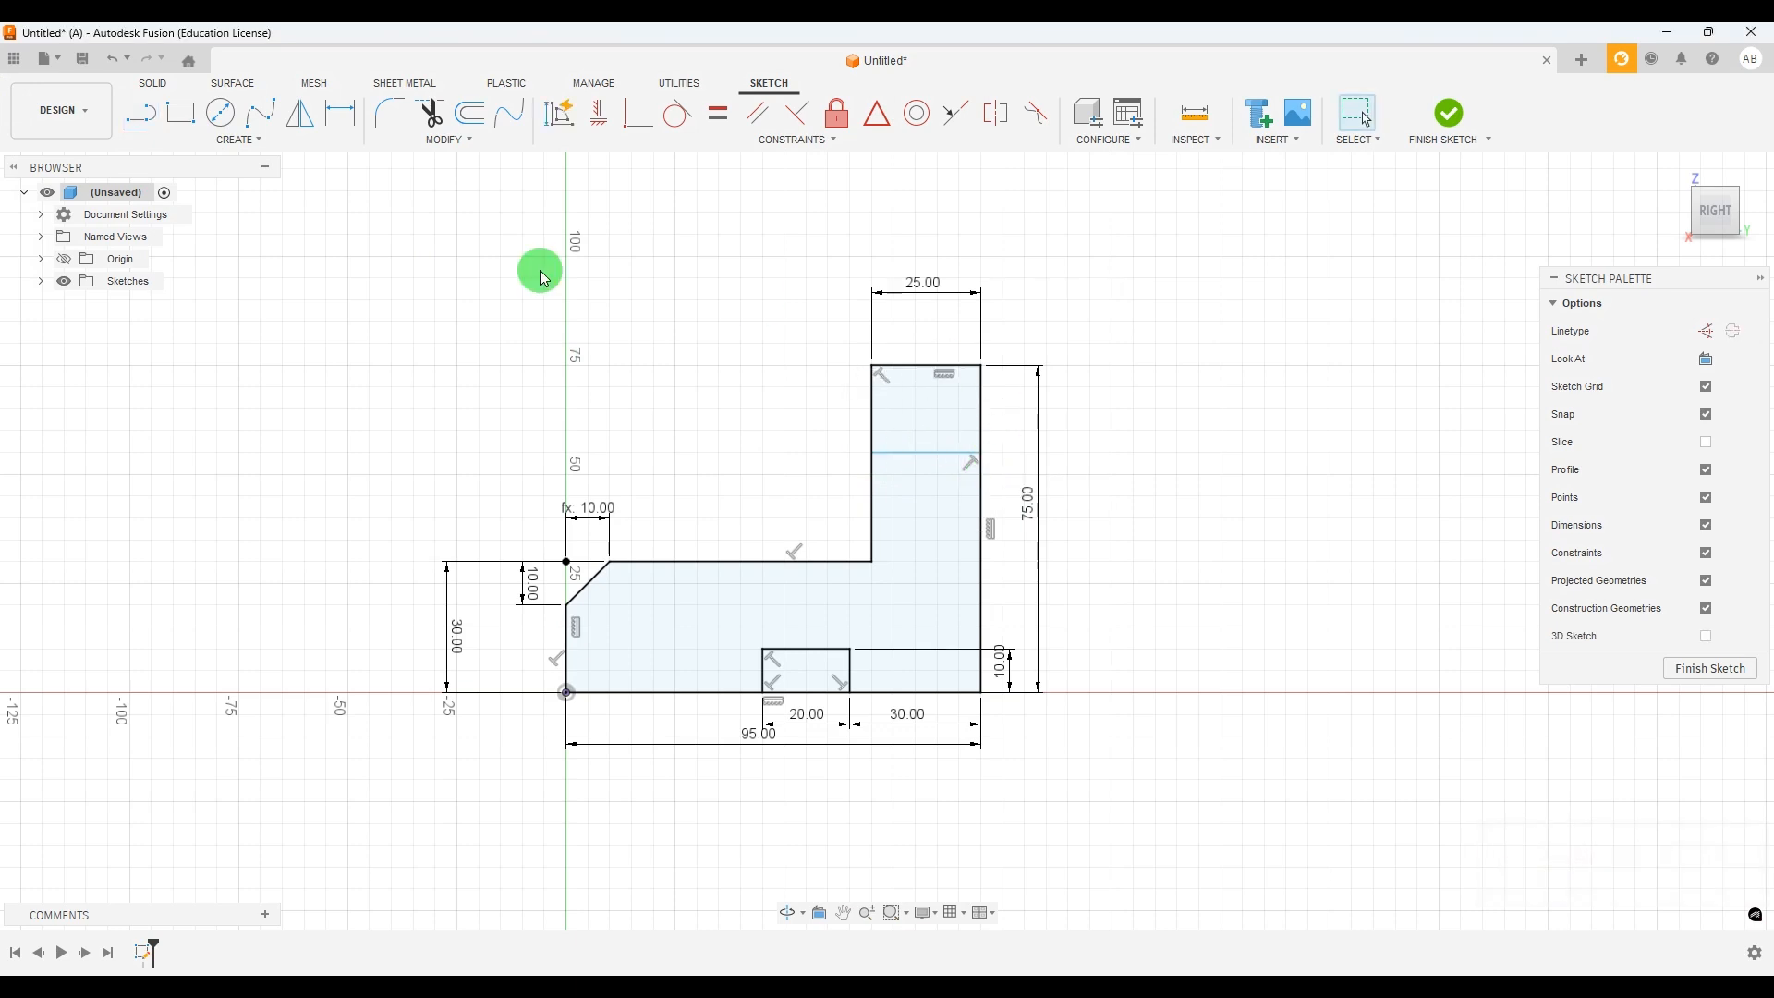
Dimension the upright's horizontal line 32/2 mm below its top edge
click(341, 111)
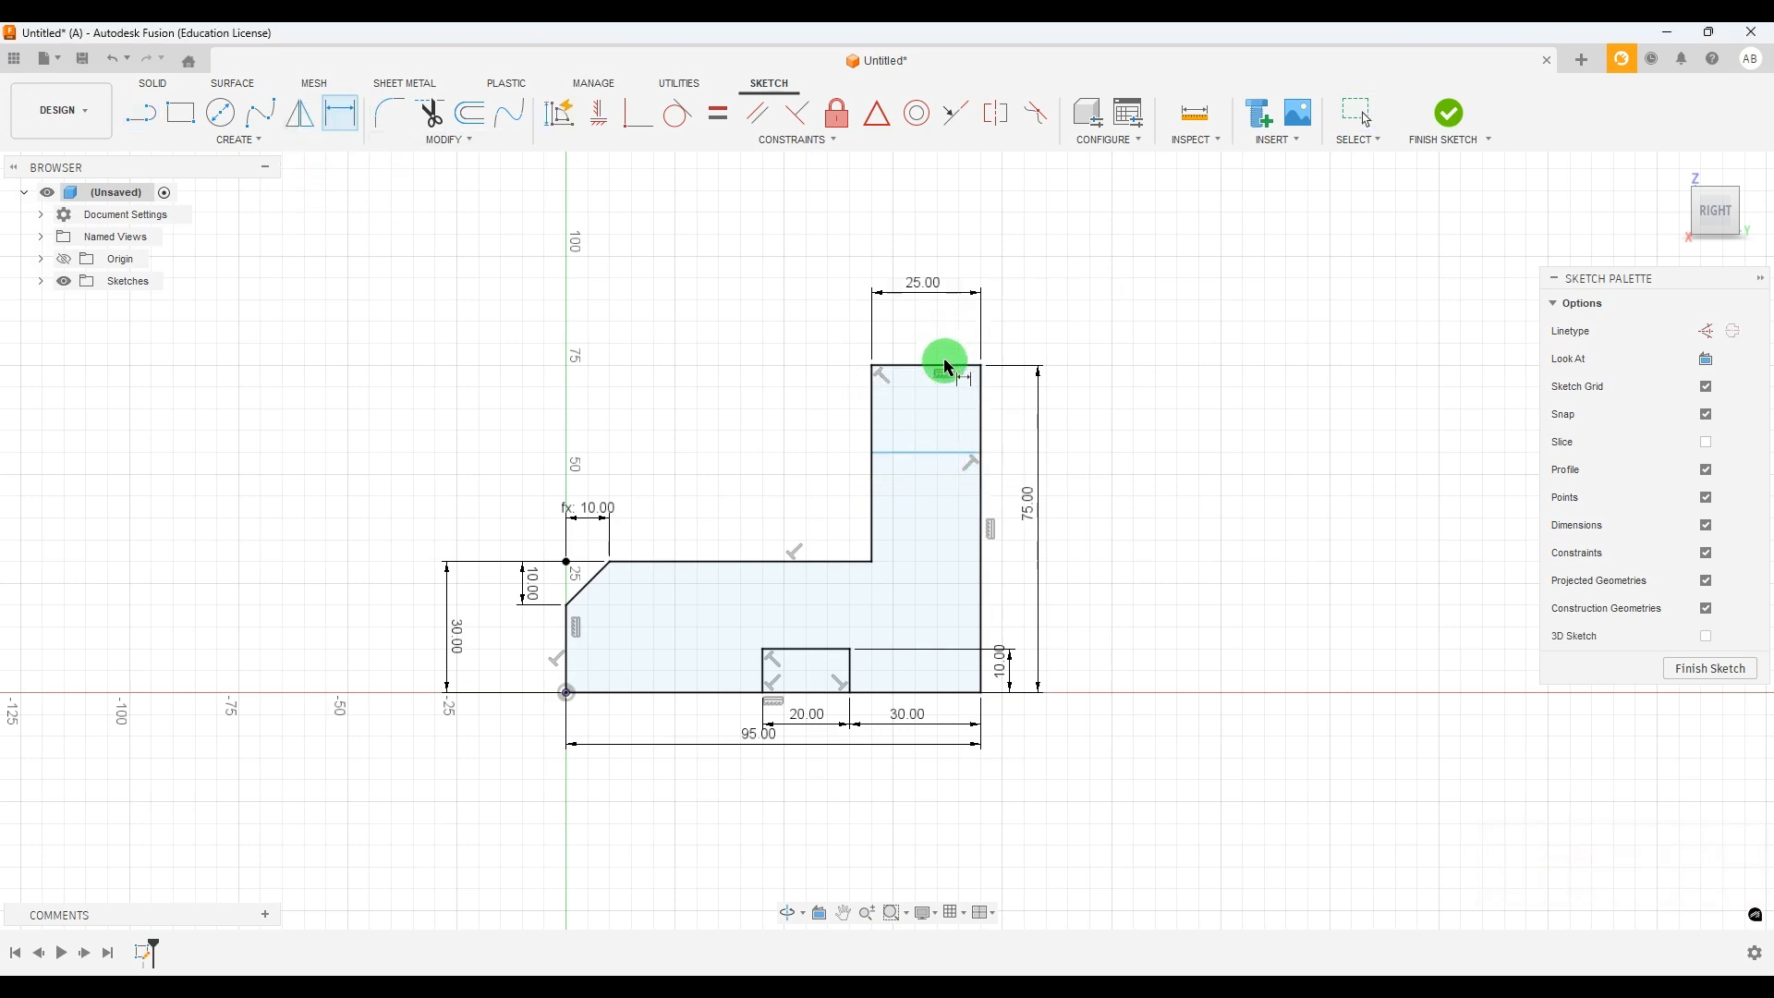
click(945, 369)
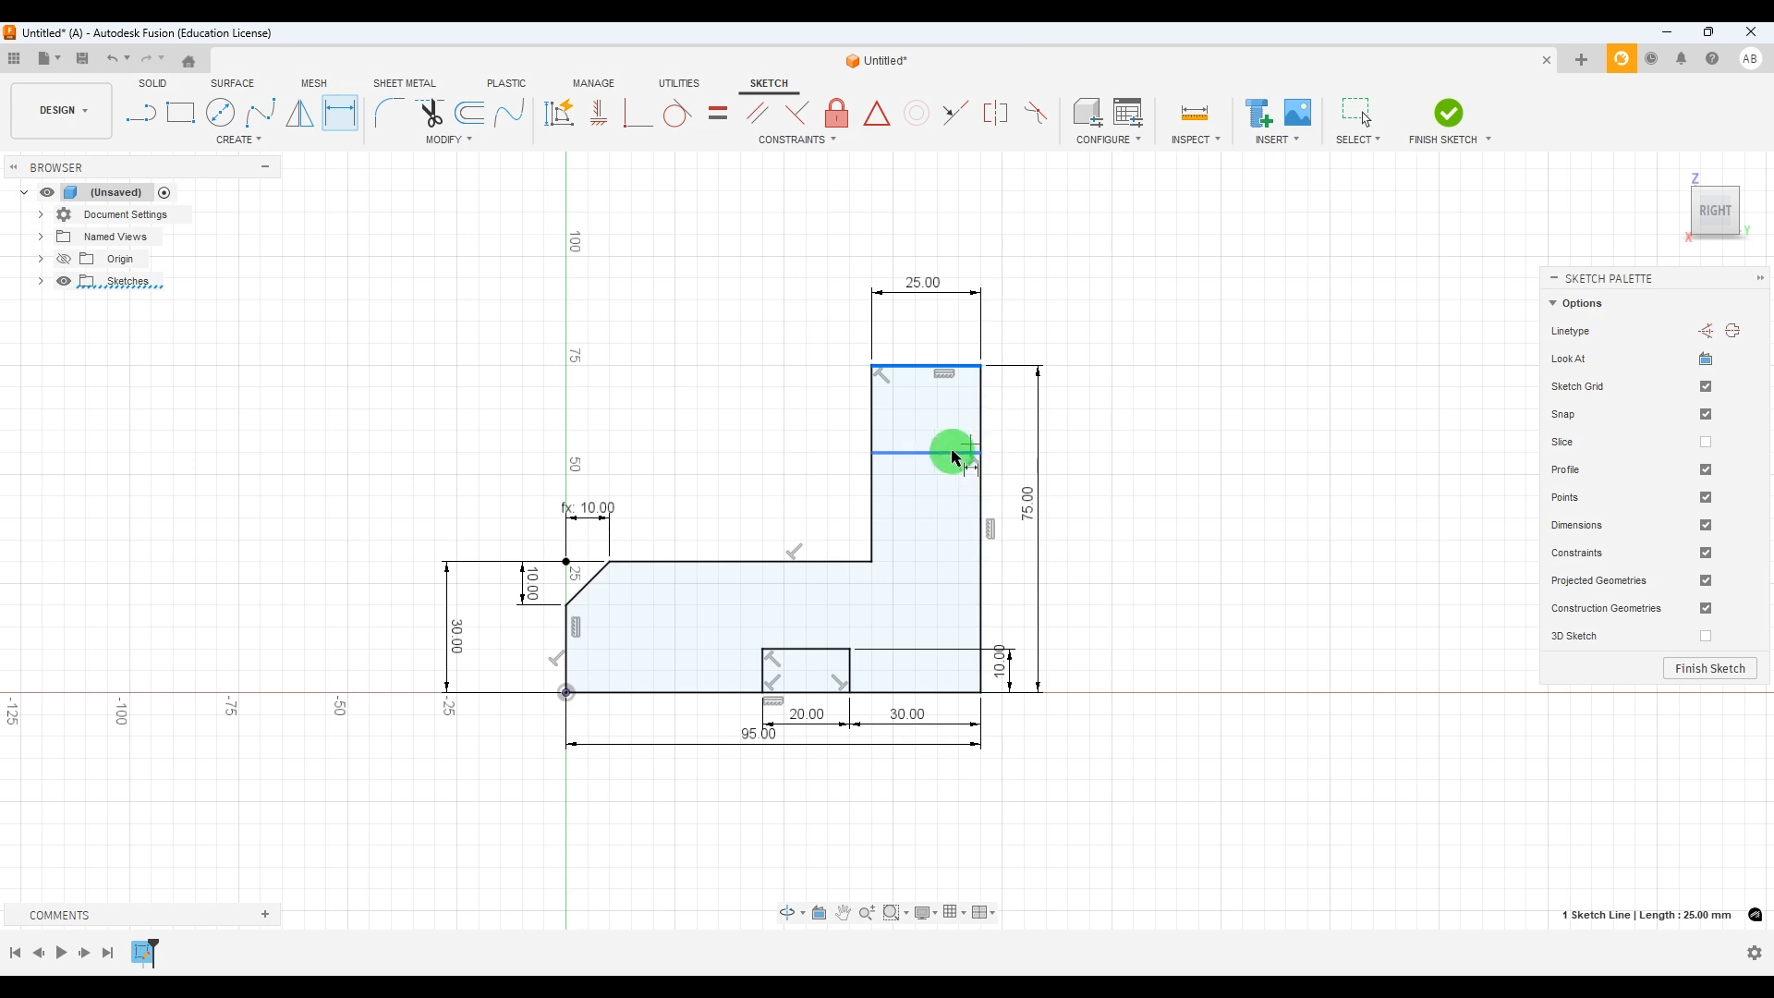
click(952, 452)
click(1017, 430)
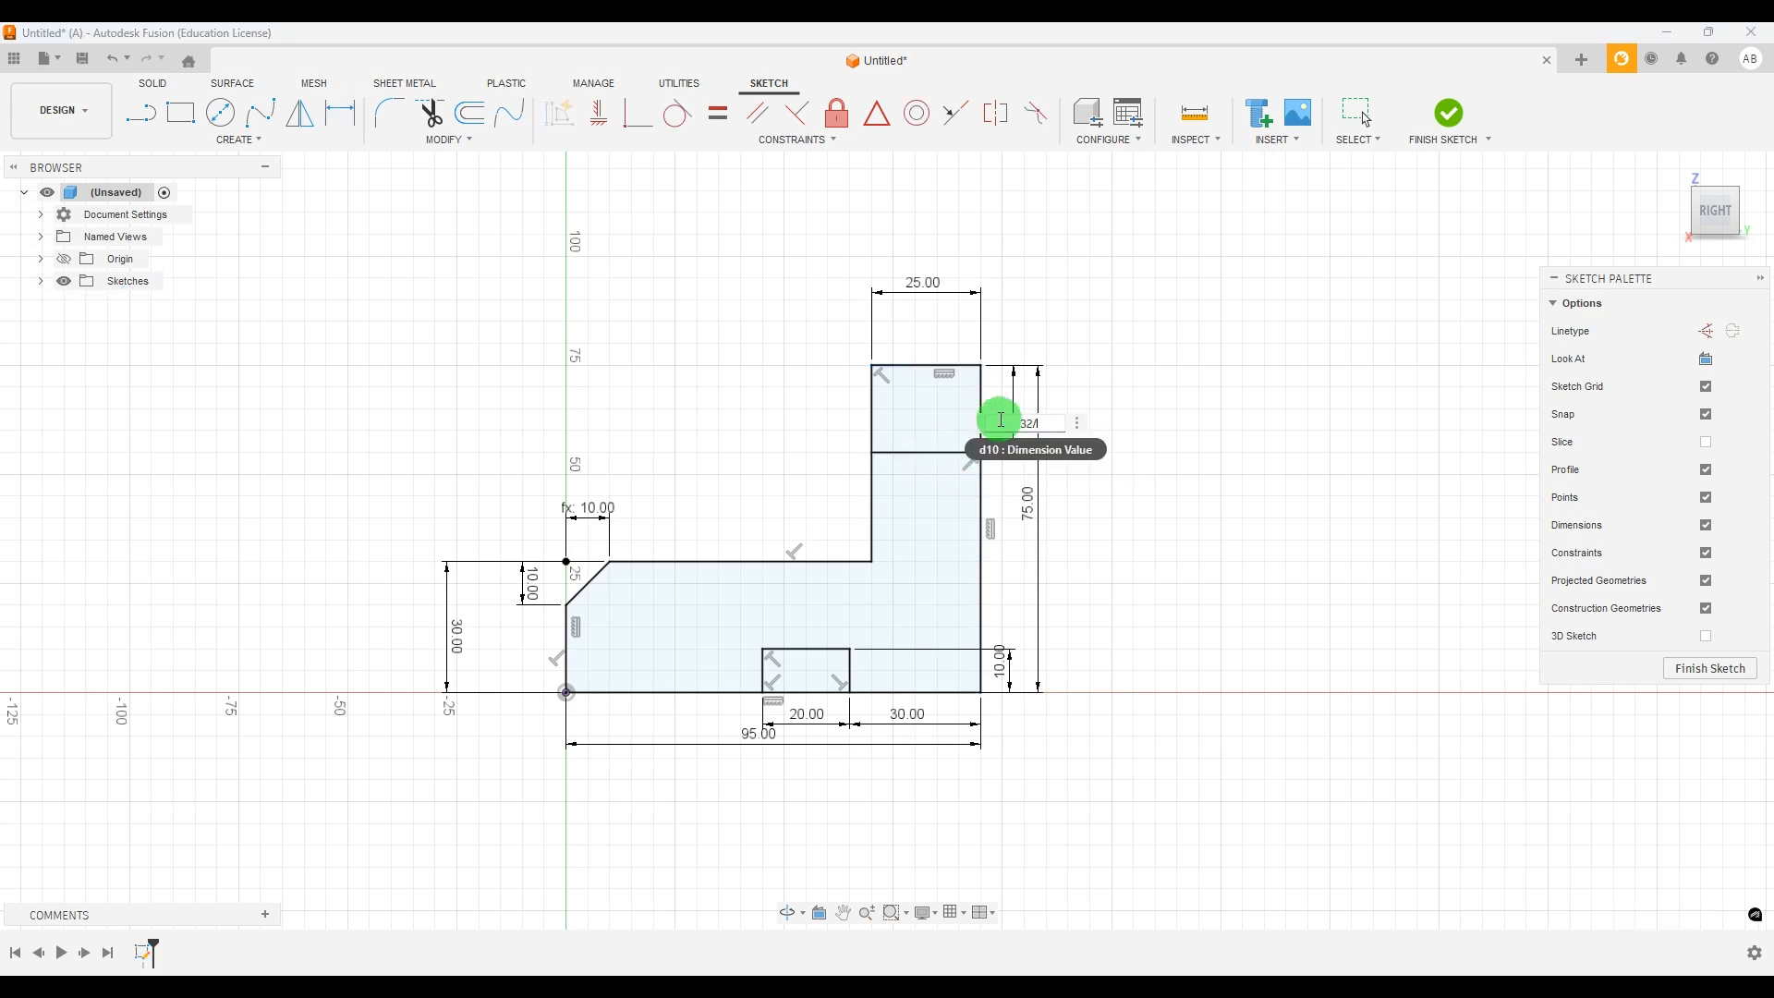
text(32/2)
key(Return)
Check the reference drawing and sketch a vertical line through the base's full height, about 30 mm from its left edge
scroll(1069, 586, down, 2)
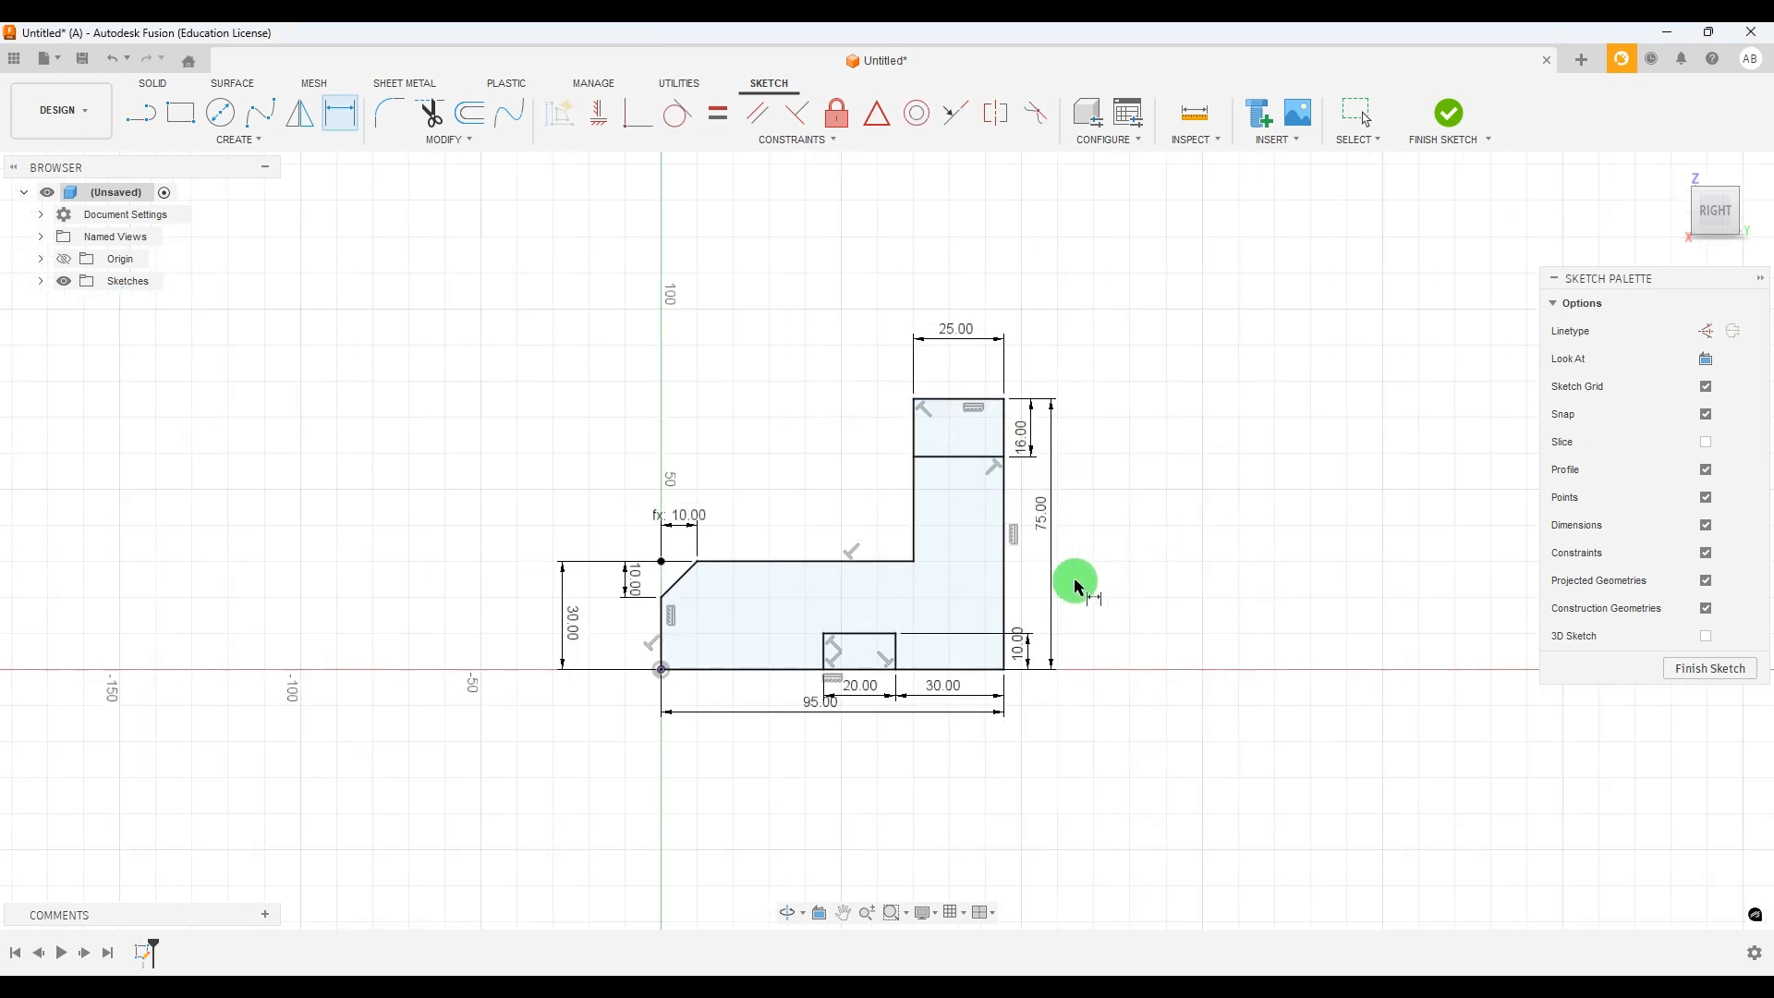
scroll(1069, 585, up, 2)
key(alt+Tab)
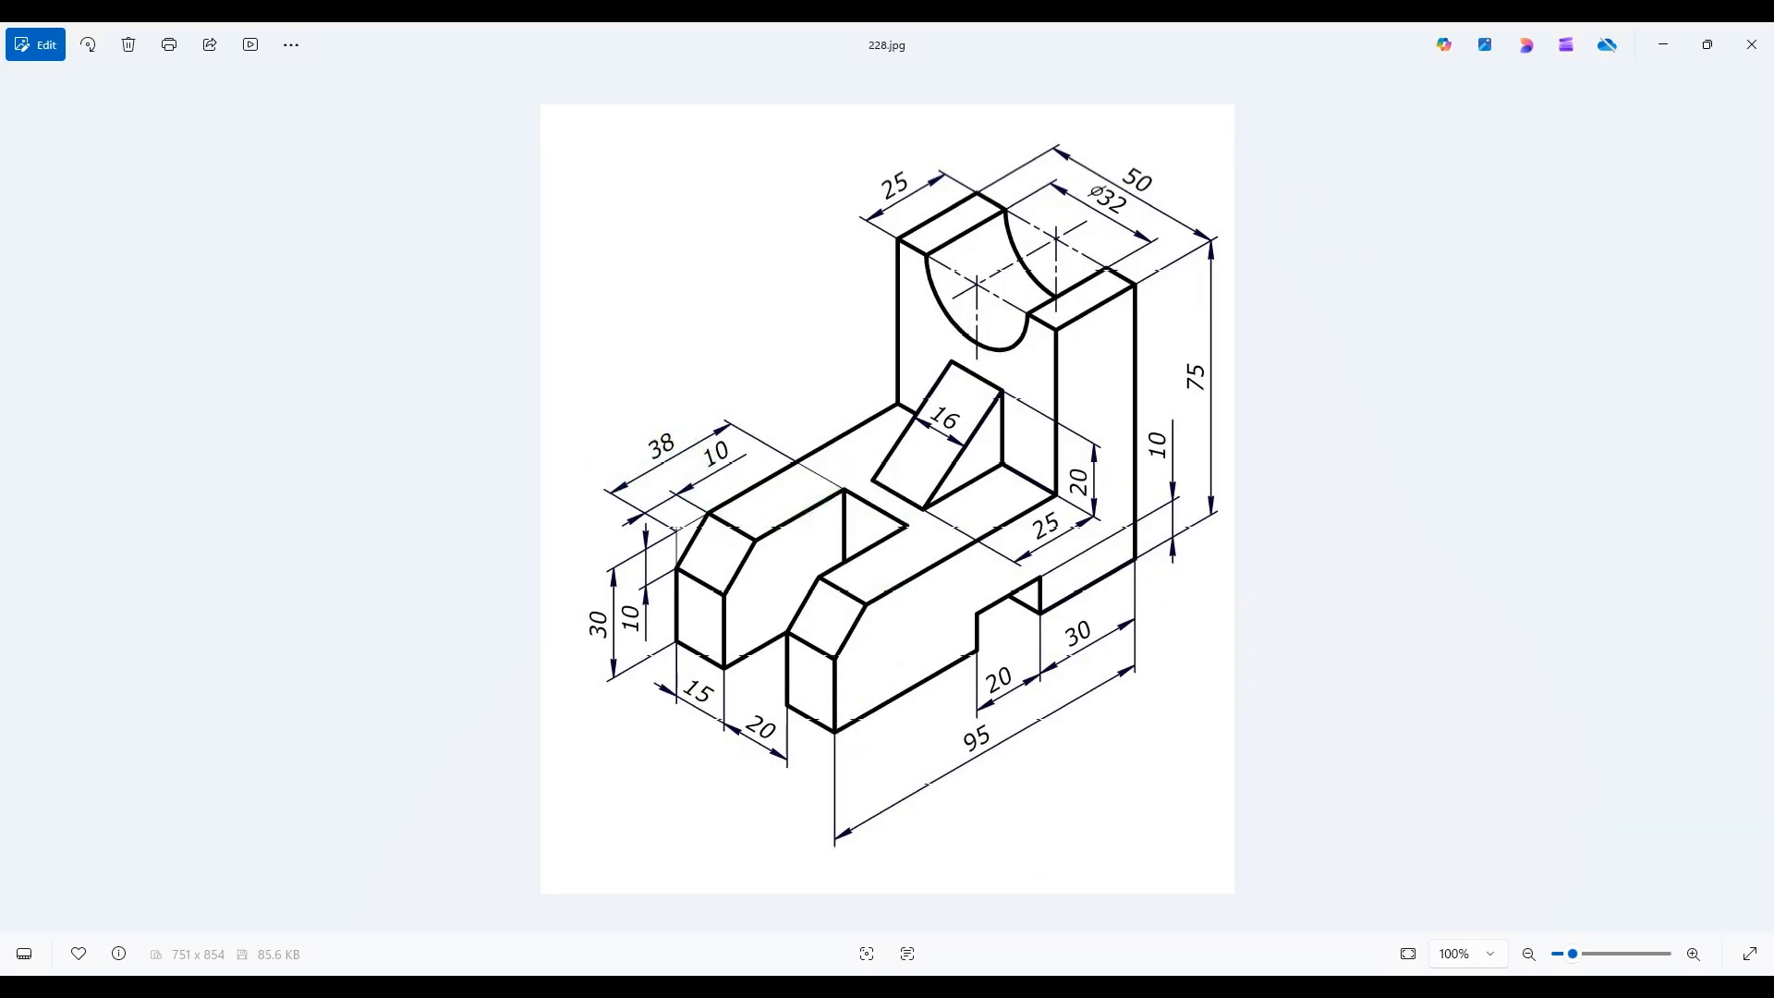
key(alt+Tab)
click(141, 113)
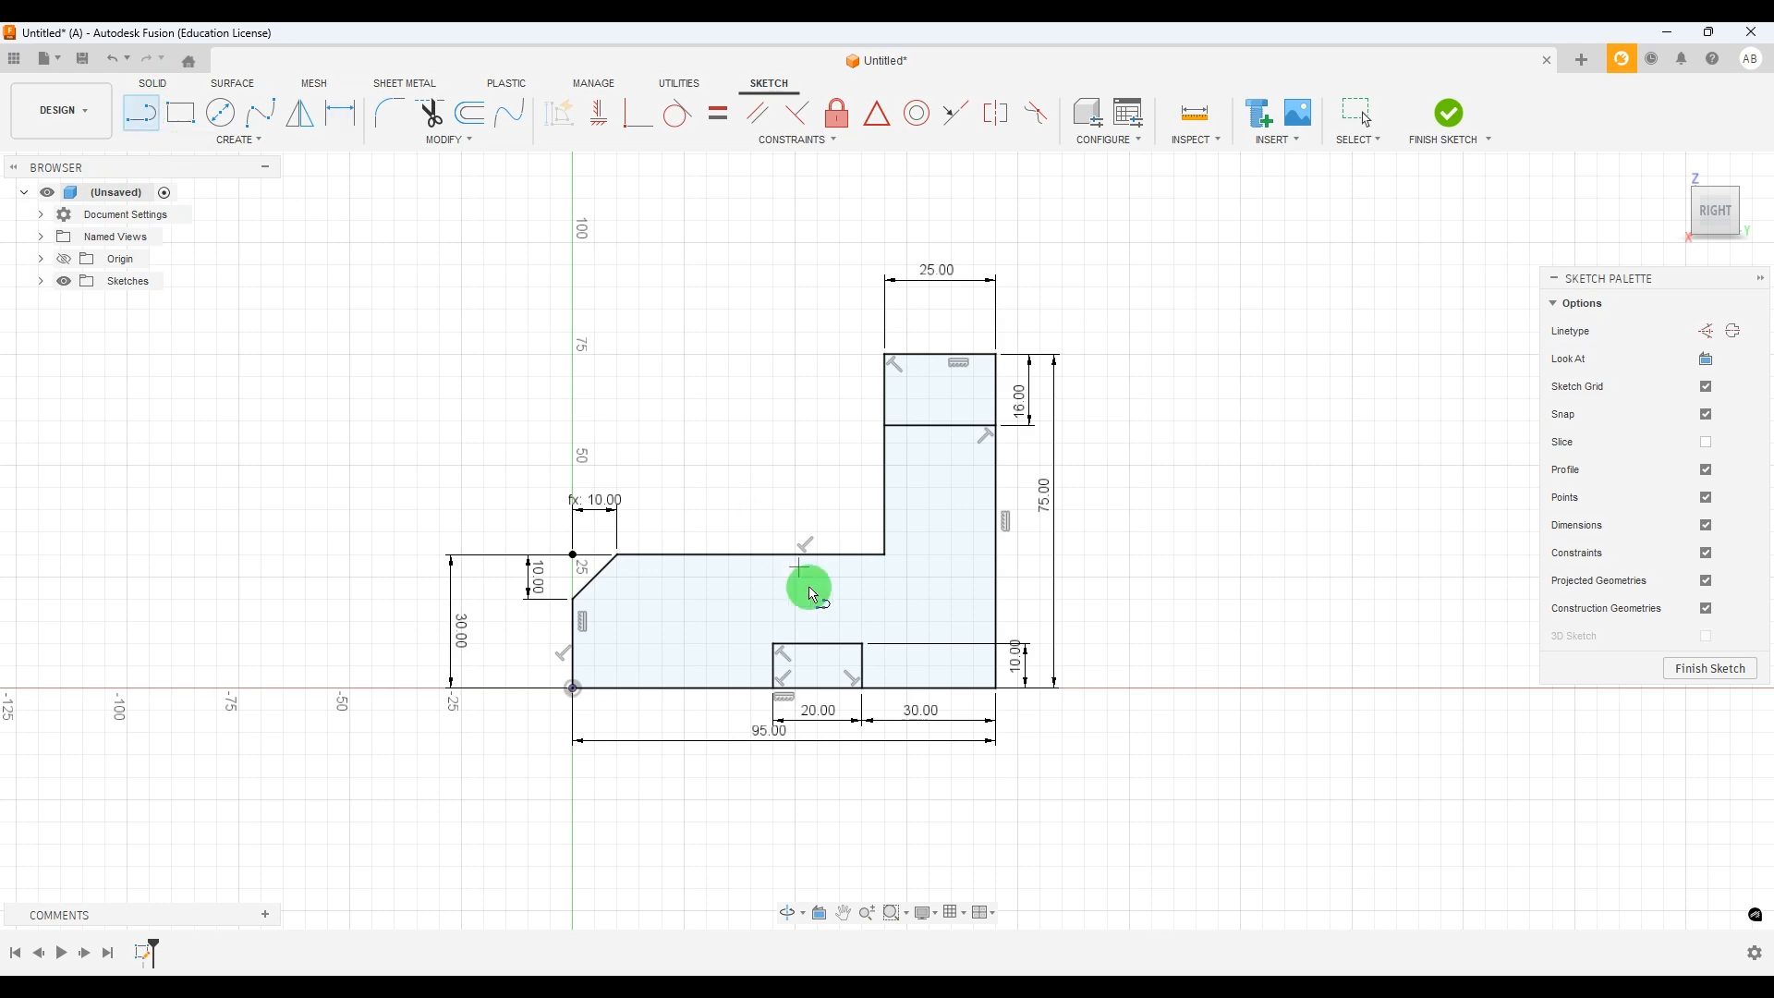
click(707, 554)
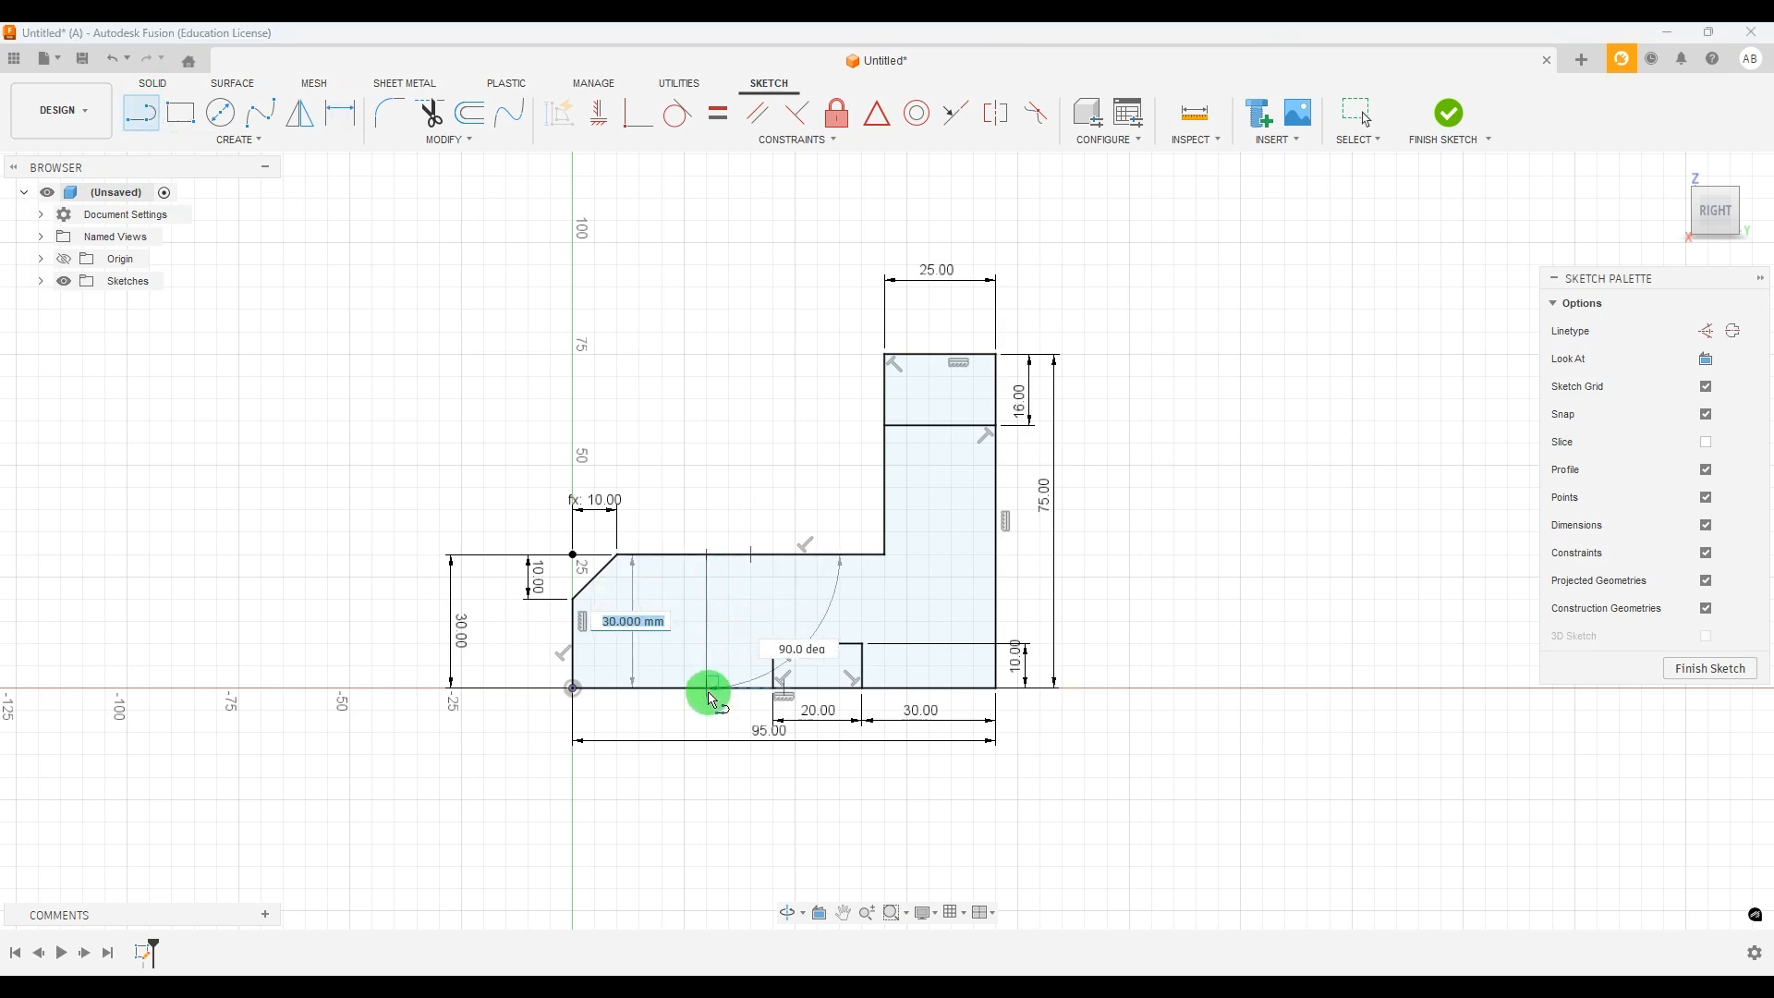
click(708, 693)
Dimension the base's vertical line 38 mm from the left edge and exit the dimension command
click(340, 112)
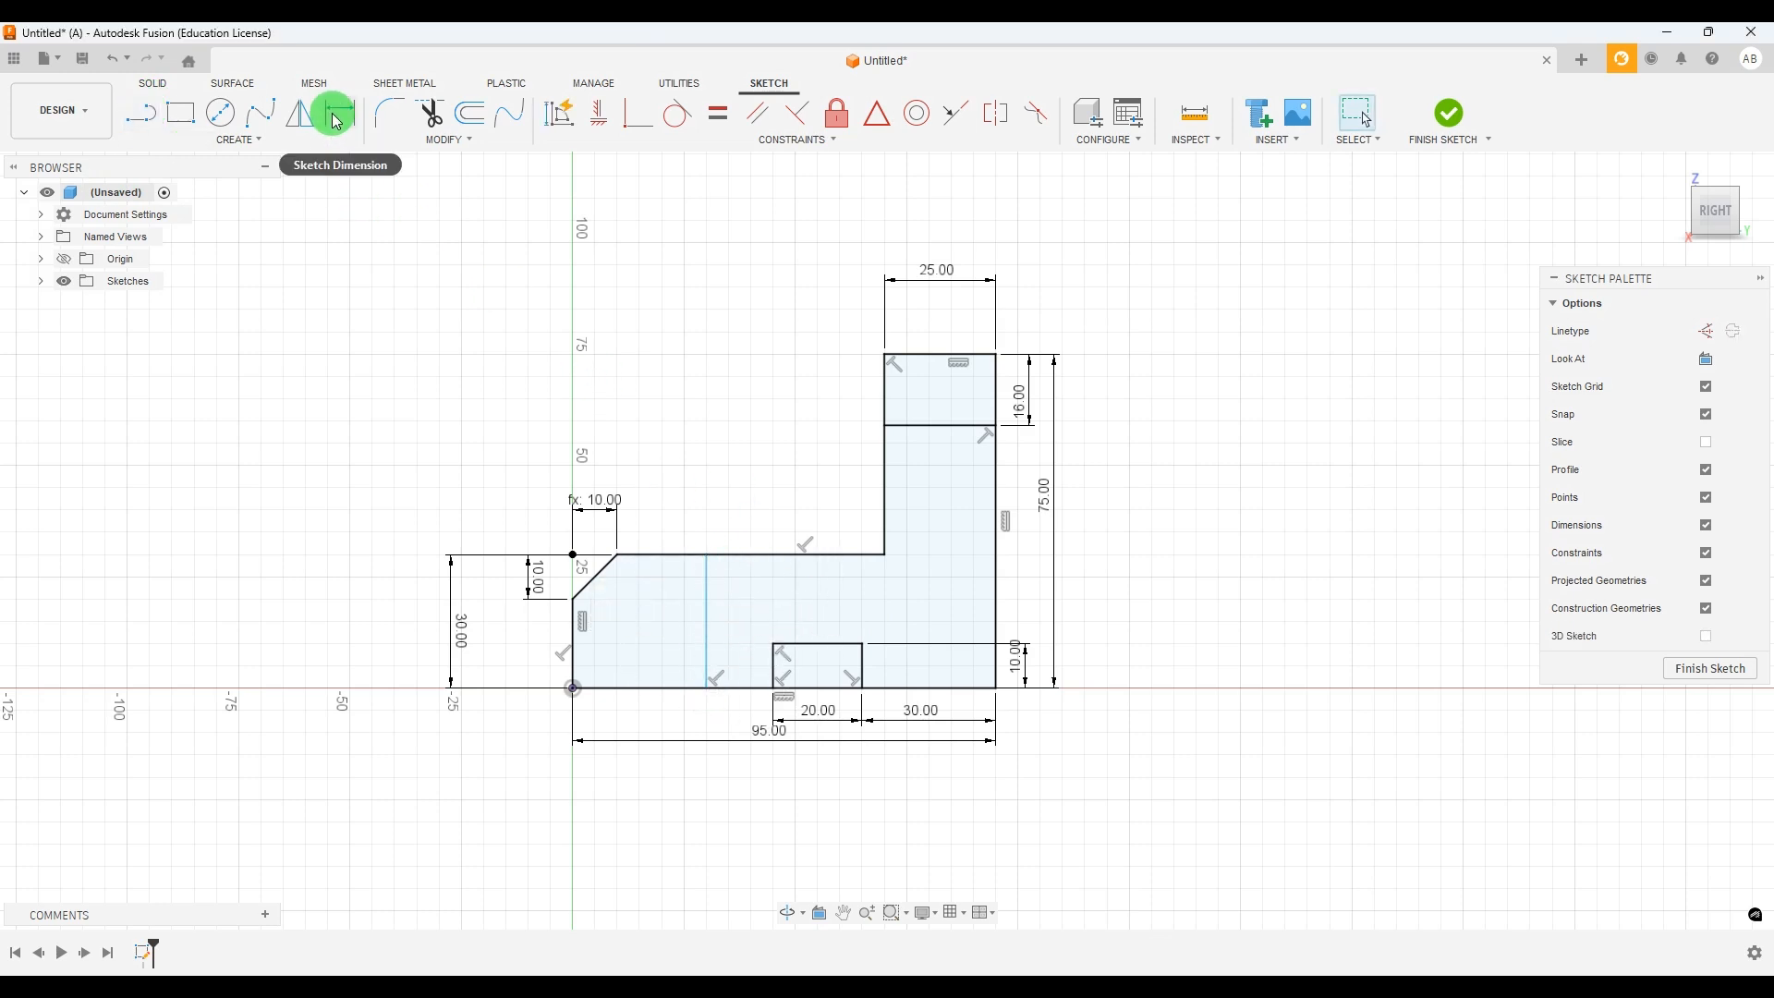
click(575, 656)
click(706, 621)
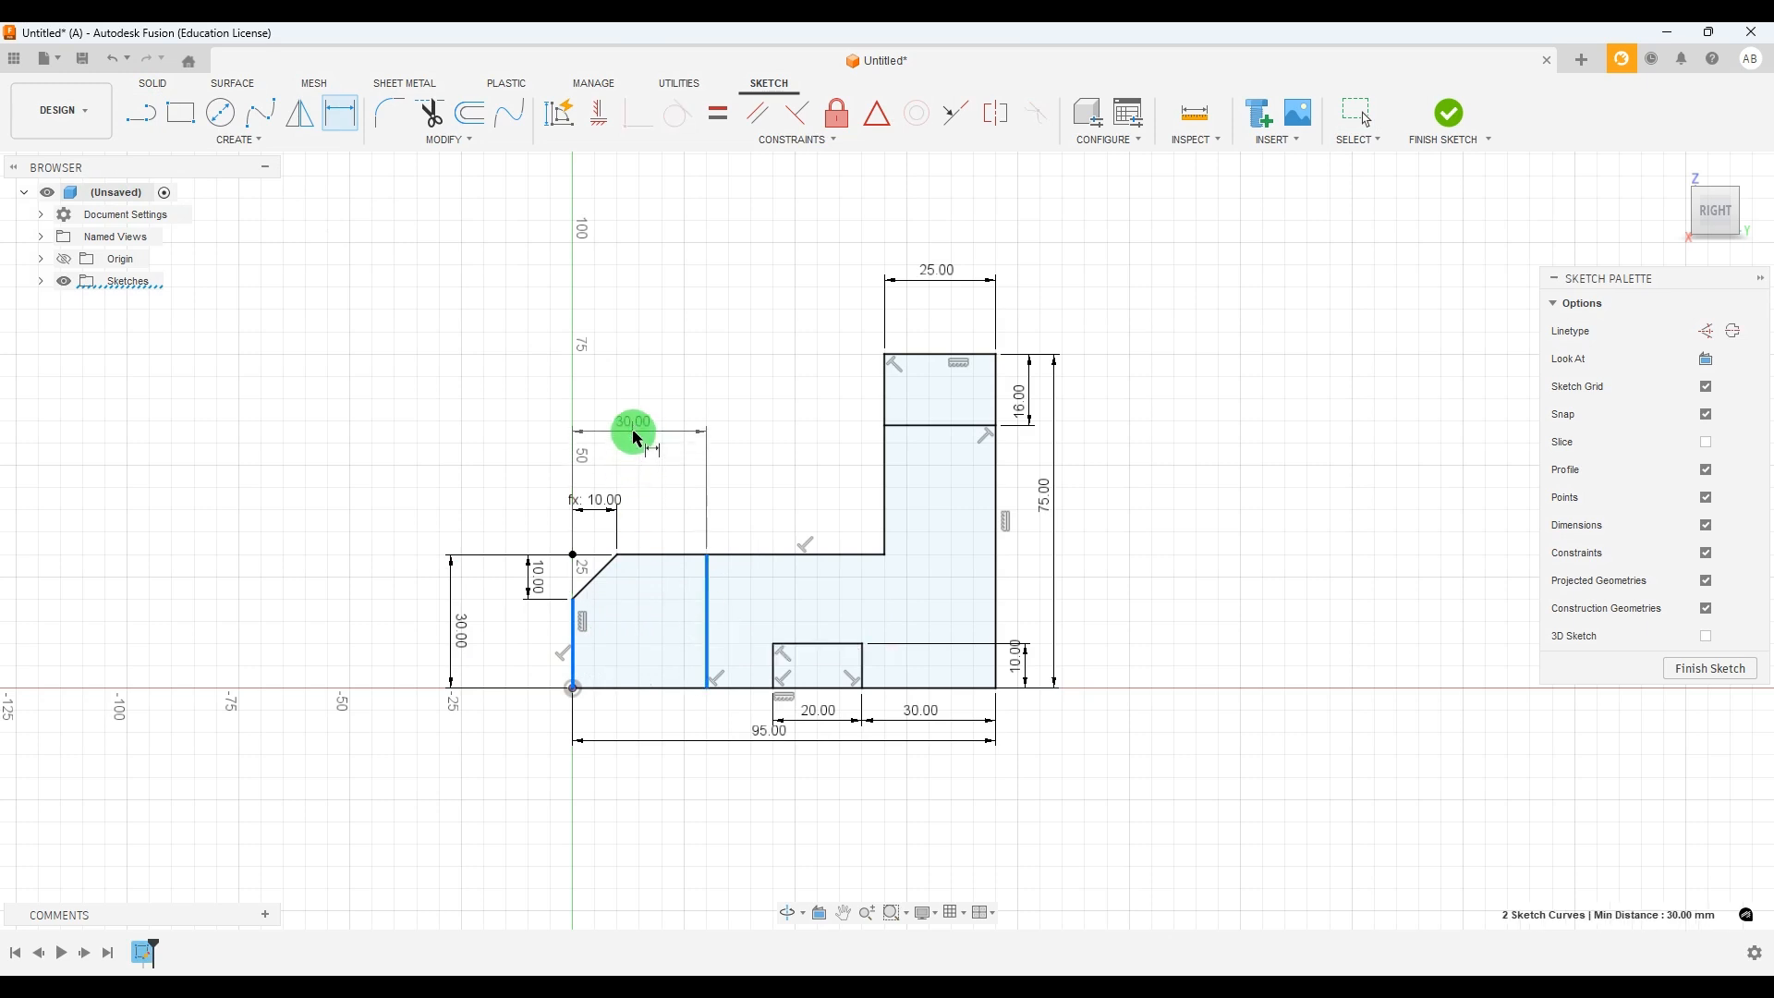
click(633, 431)
text(38)
key(Return)
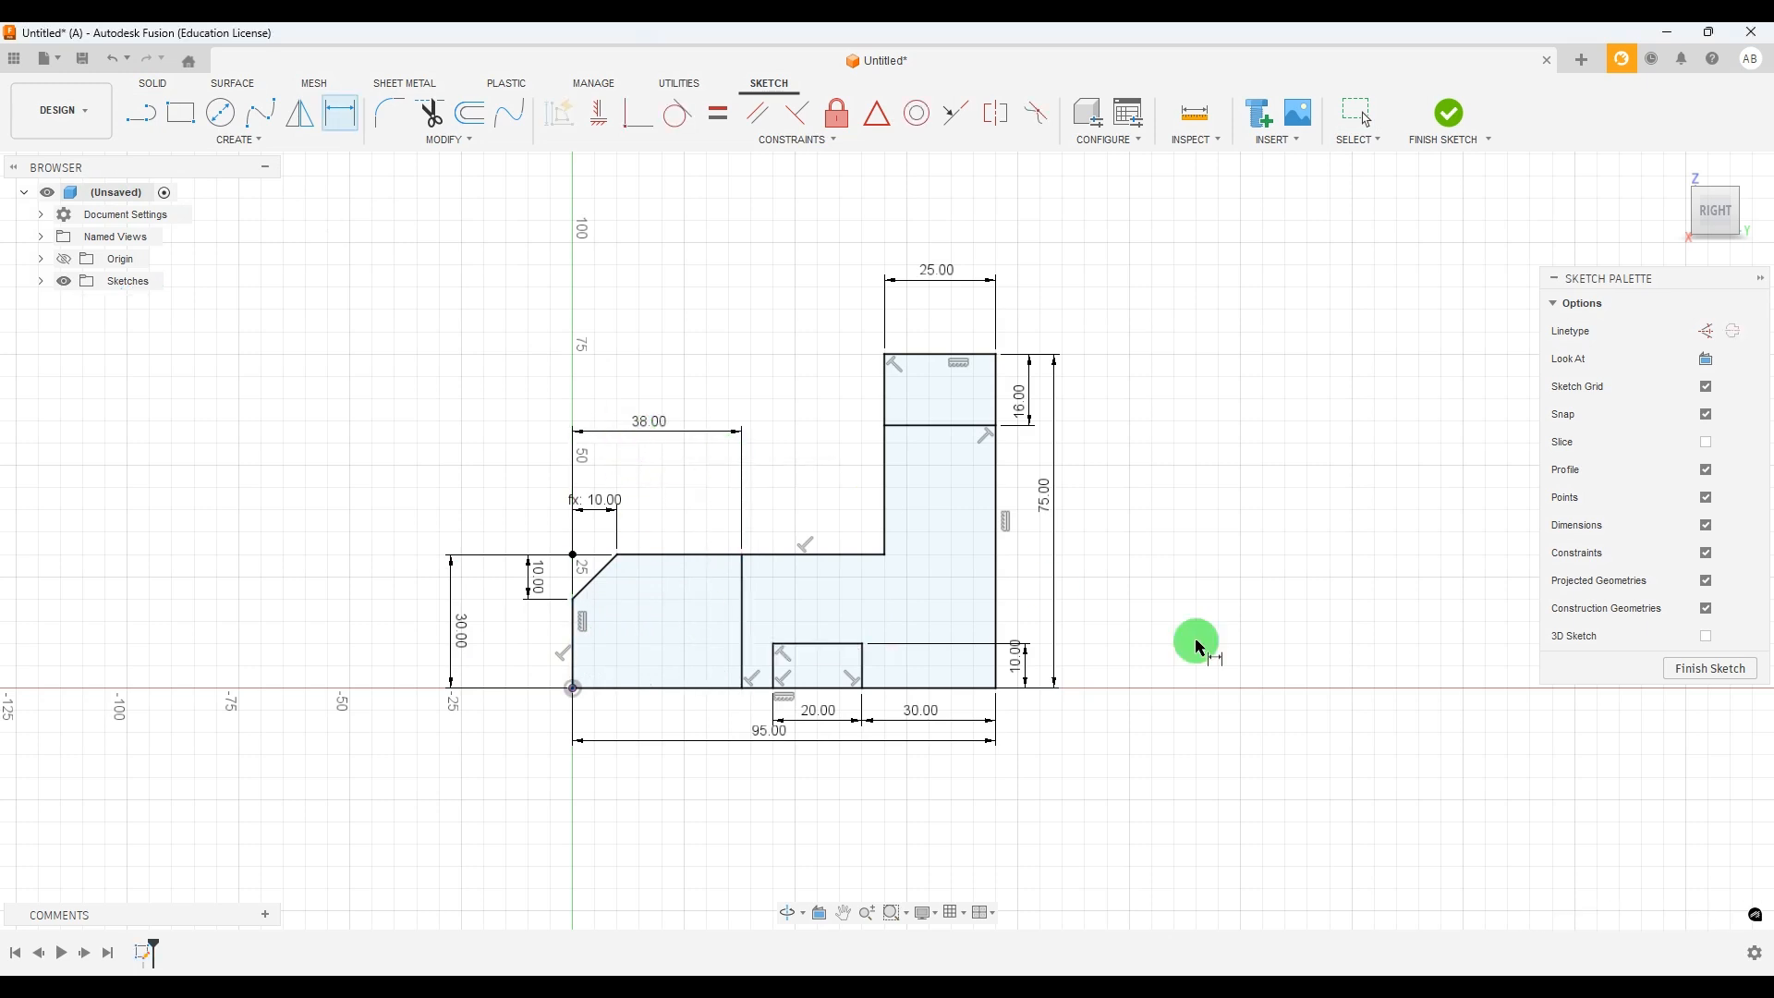
key(Escape)
Consult the reference drawing and sketch a sloped rib line from the upright's inner vertical edge down to the base's top edge
scroll(938, 545, down, 2)
scroll(905, 536, up, 1)
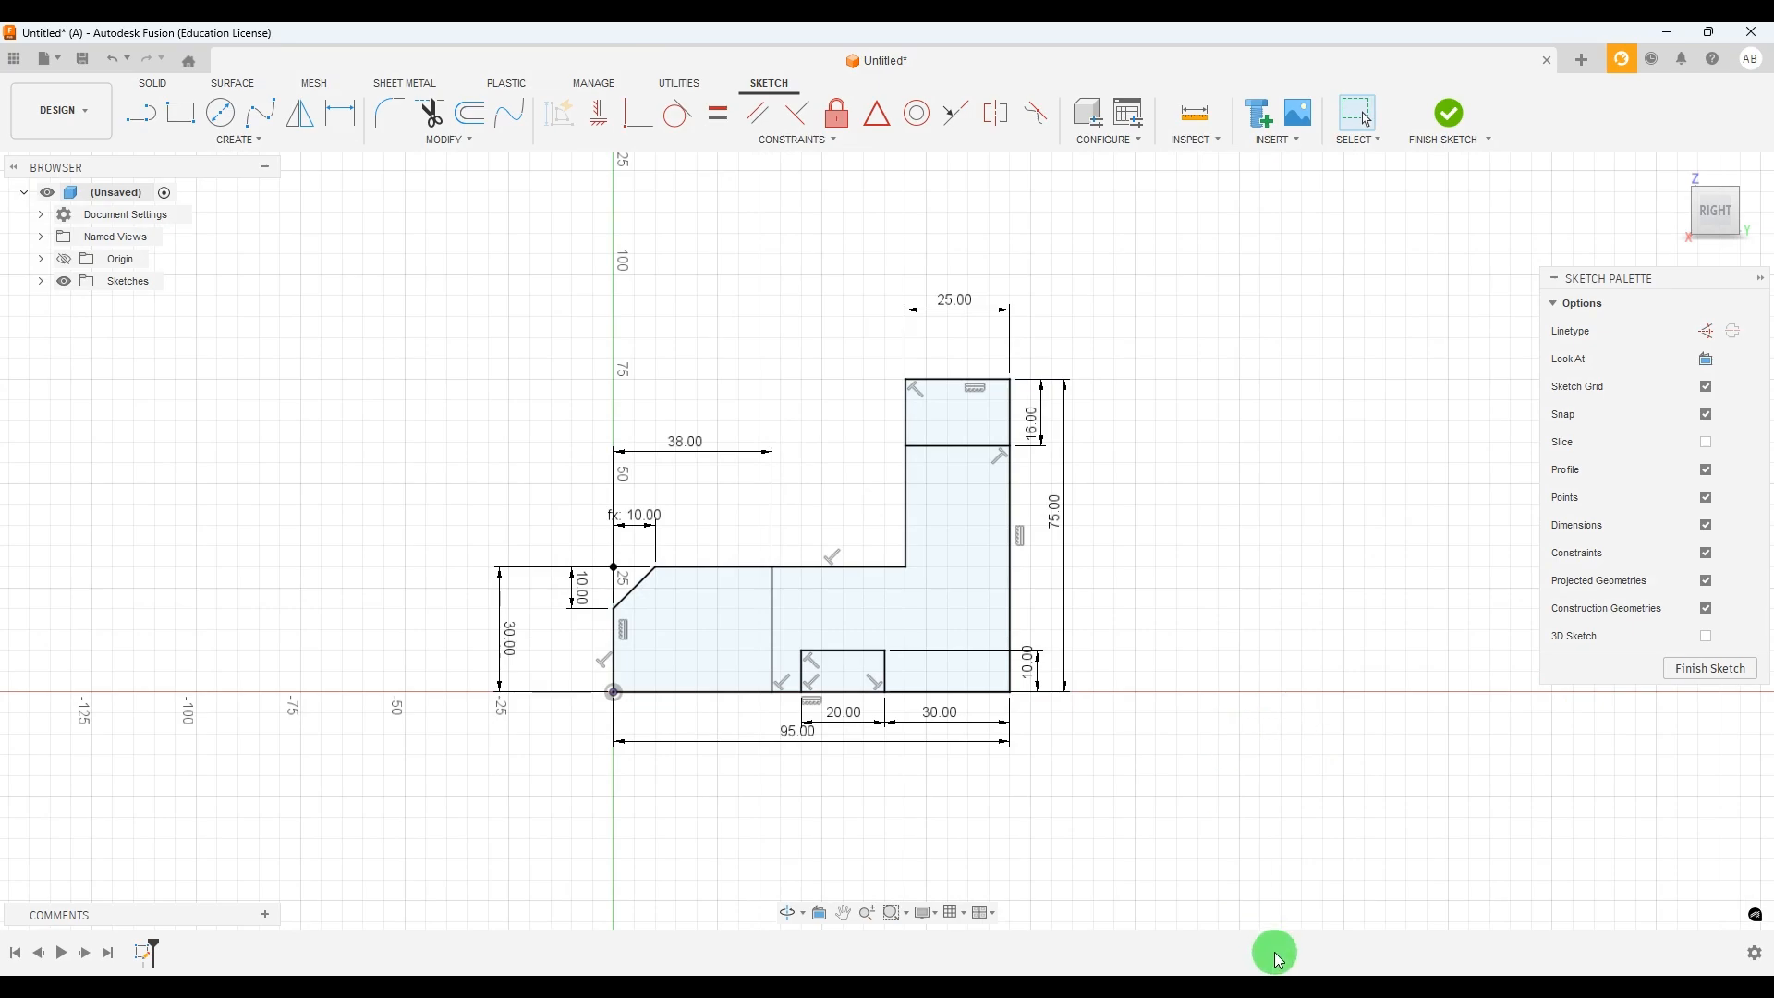
click(1245, 992)
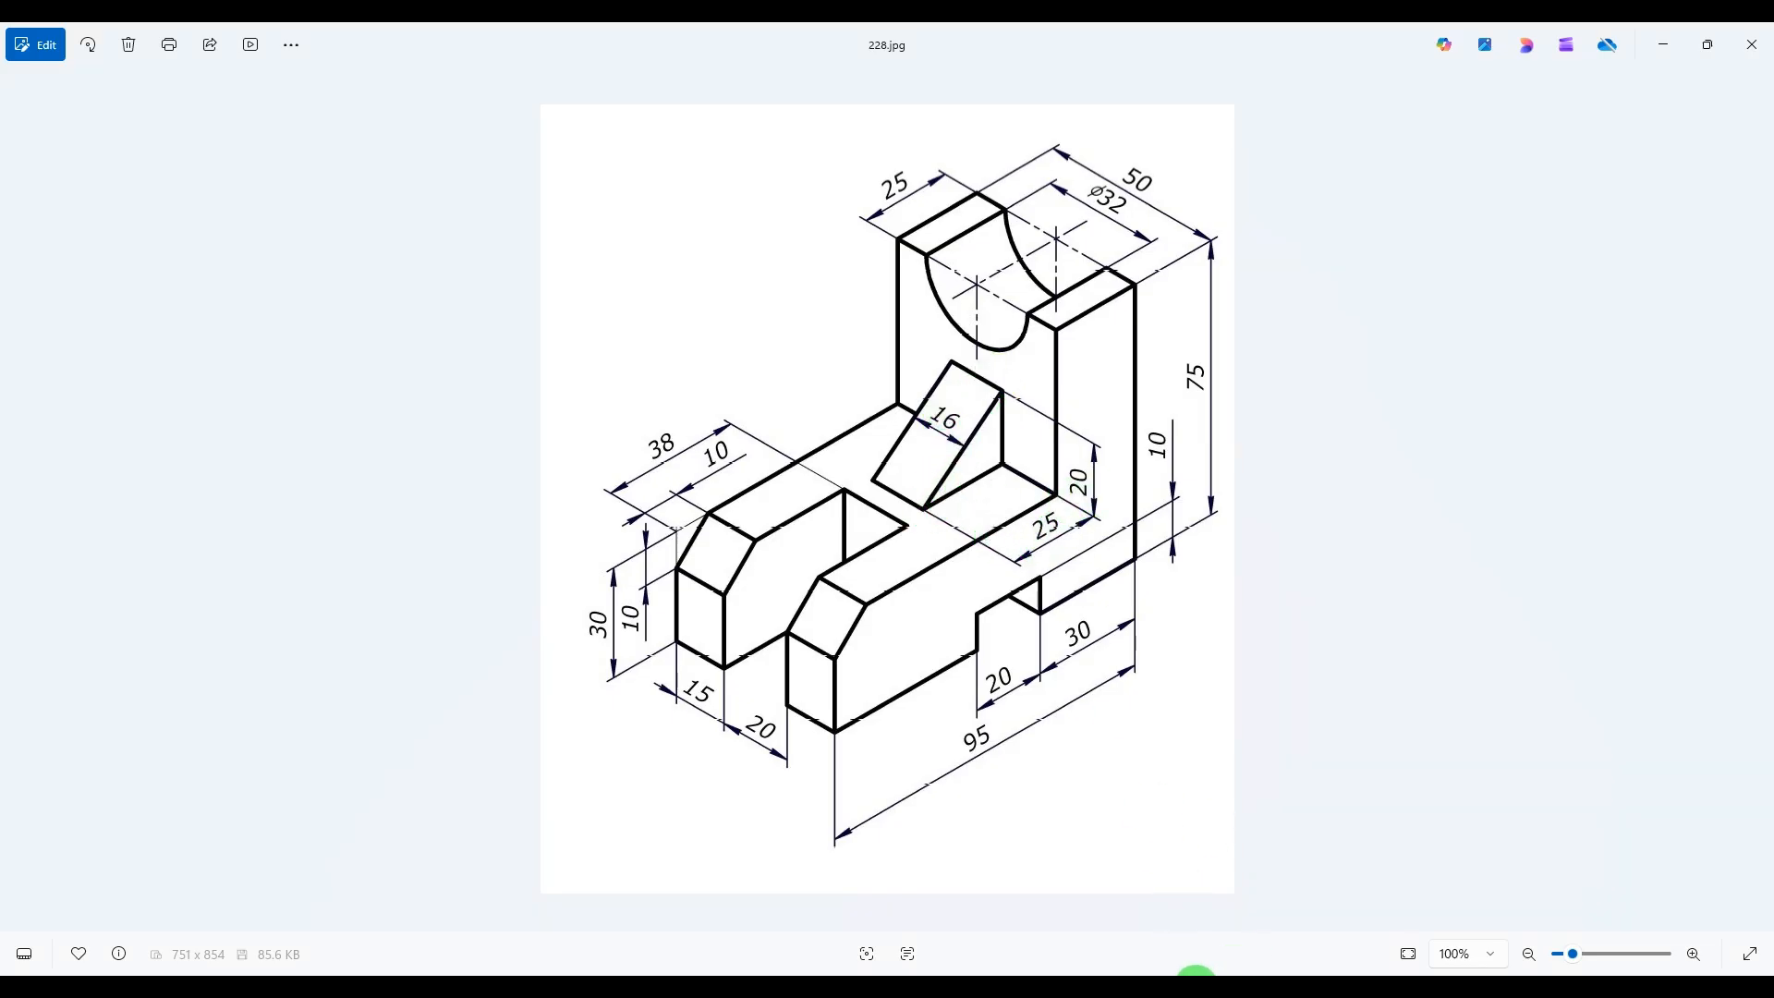
mouse_move(1195, 987)
click(1220, 915)
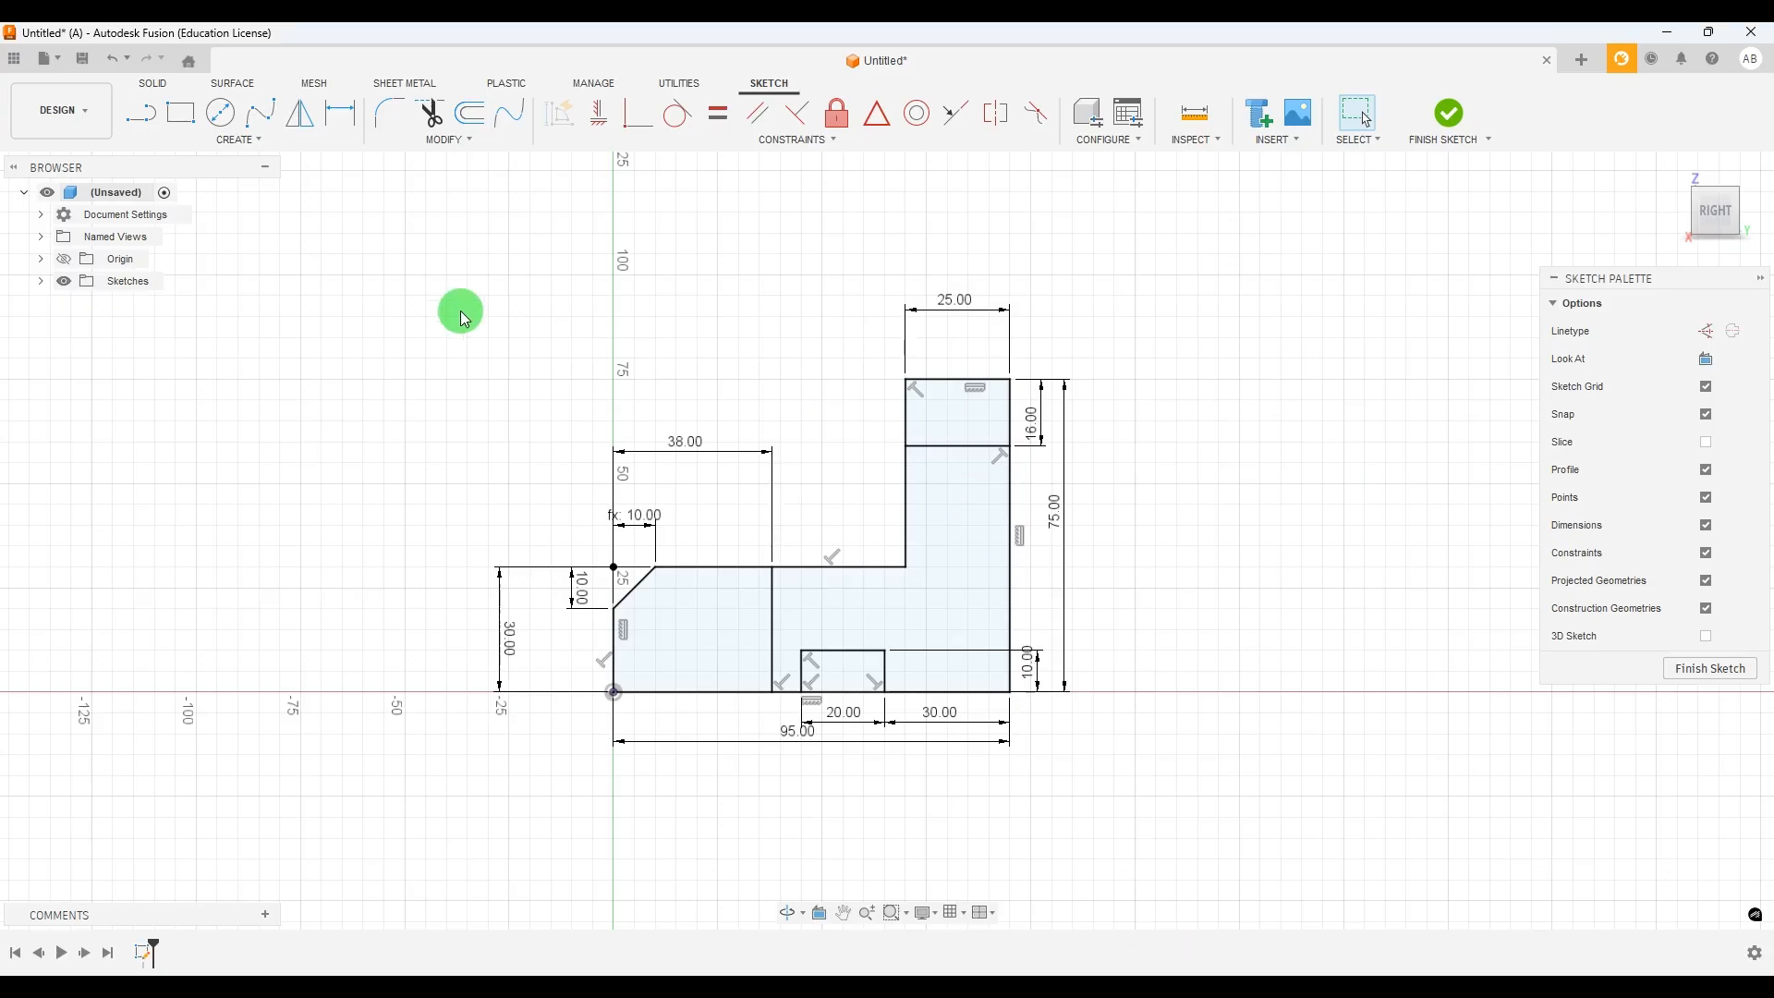
click(140, 112)
scroll(932, 582, up, 3)
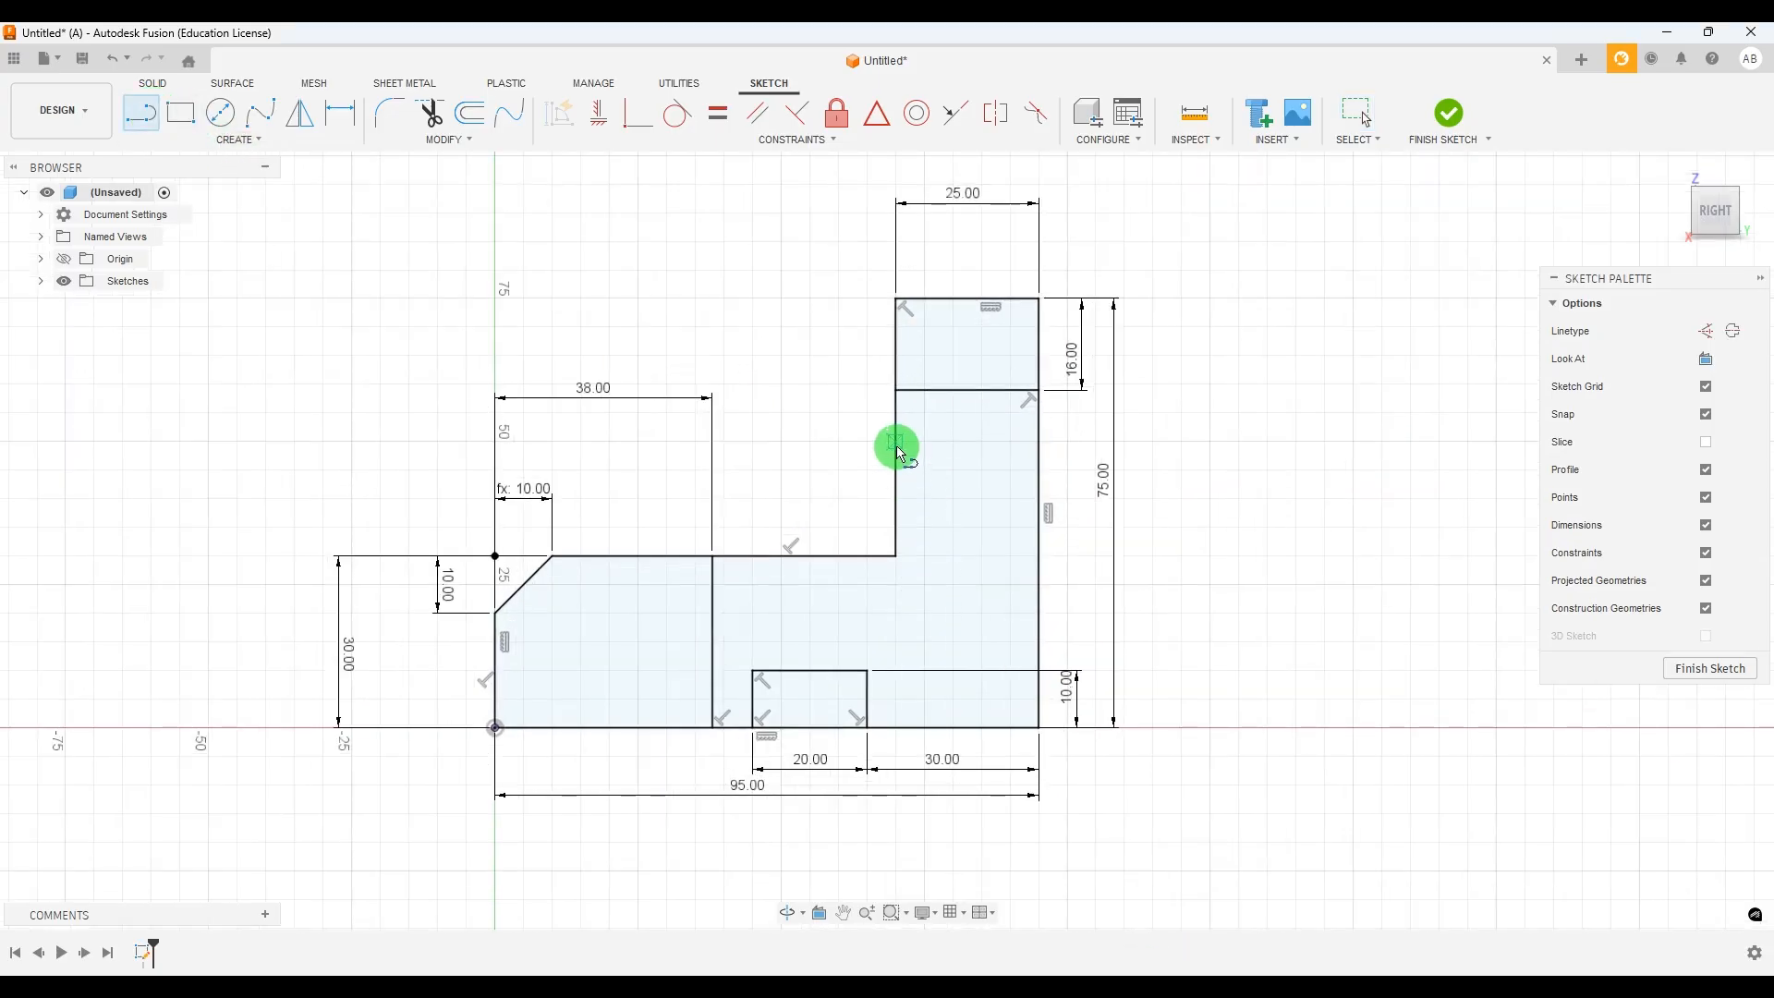
mouse_move(899, 451)
mouse_down()
mouse_move(813, 523)
mouse_move(806, 560)
mouse_up()
click(806, 559)
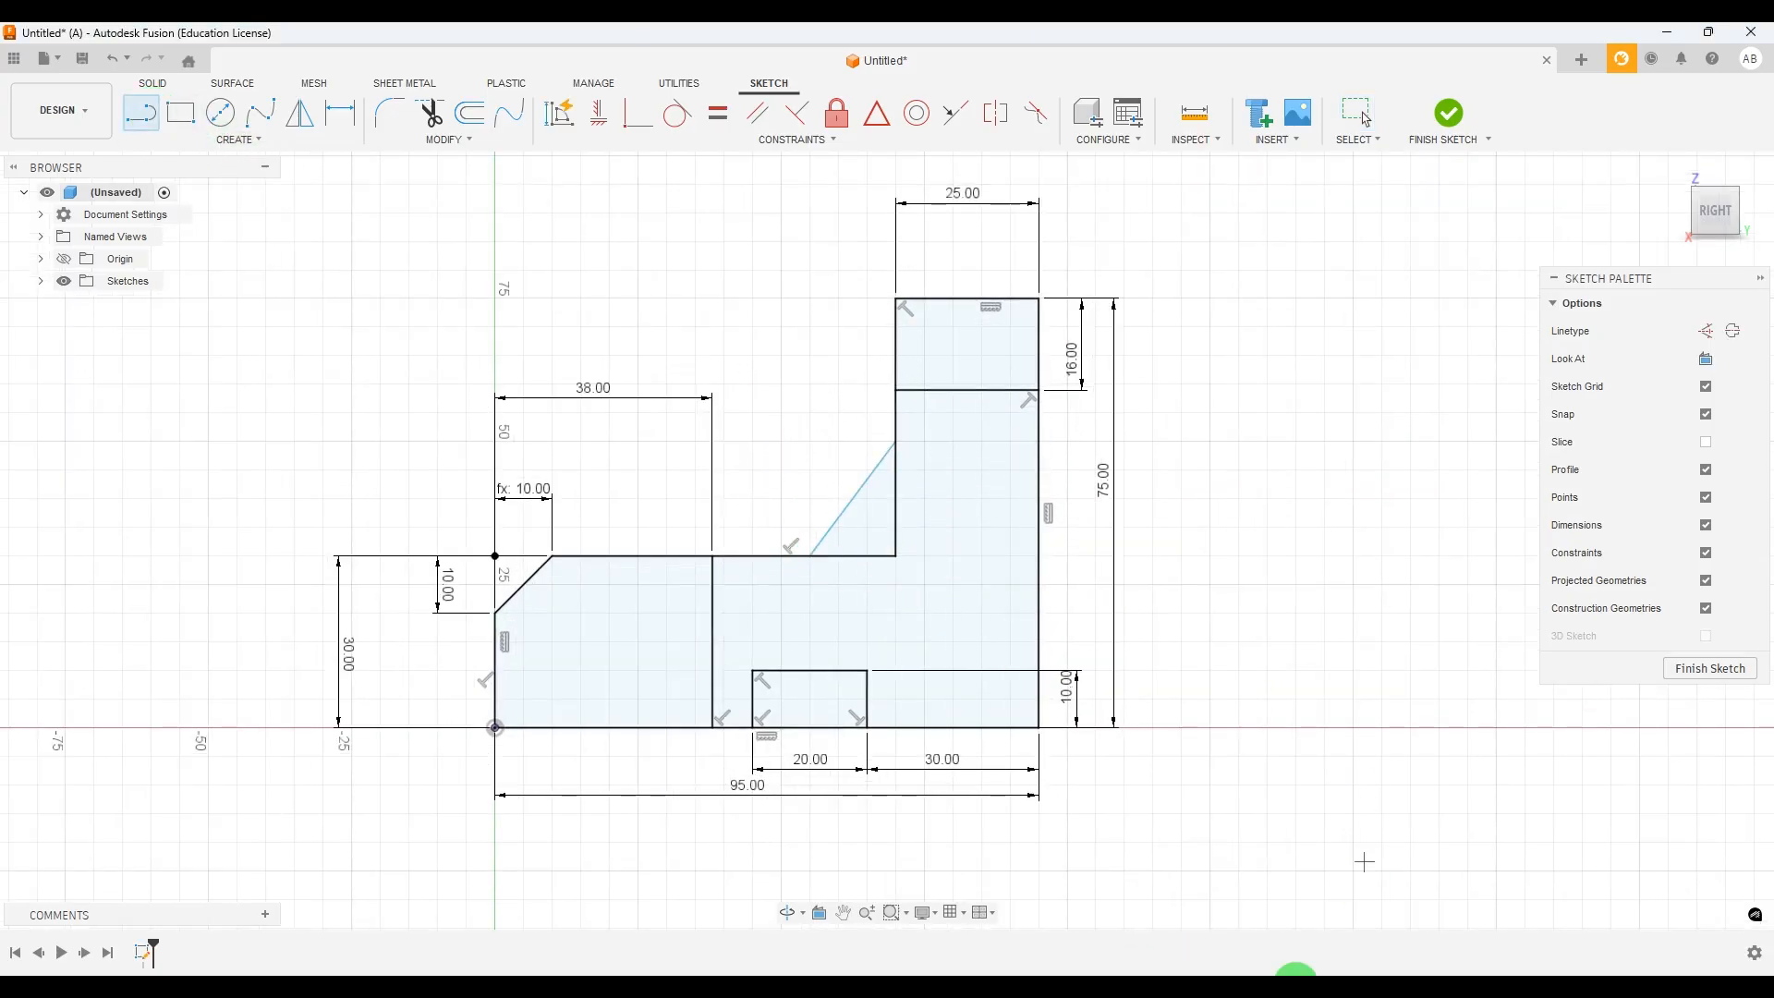
key(Escape)
Check the rib size in the reference drawing and dimension the sloped line's upper end 20 mm above the base's top edge
key(alt+Tab)
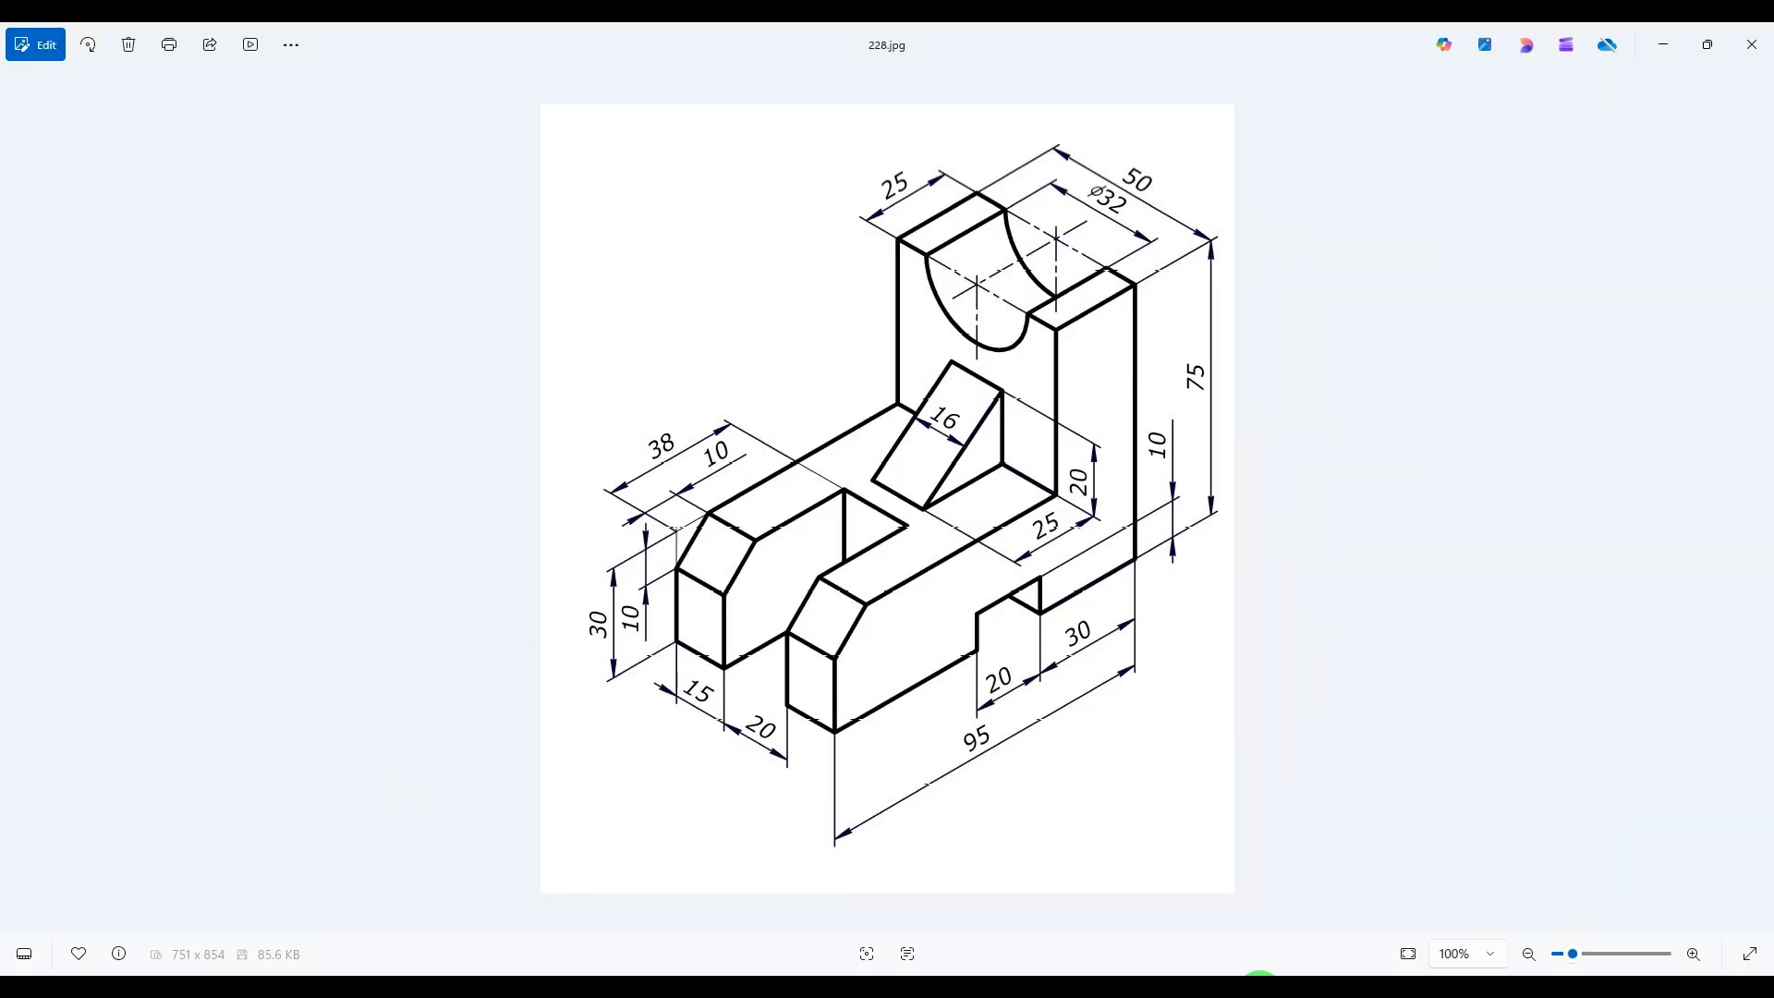
key(alt+Tab)
click(340, 112)
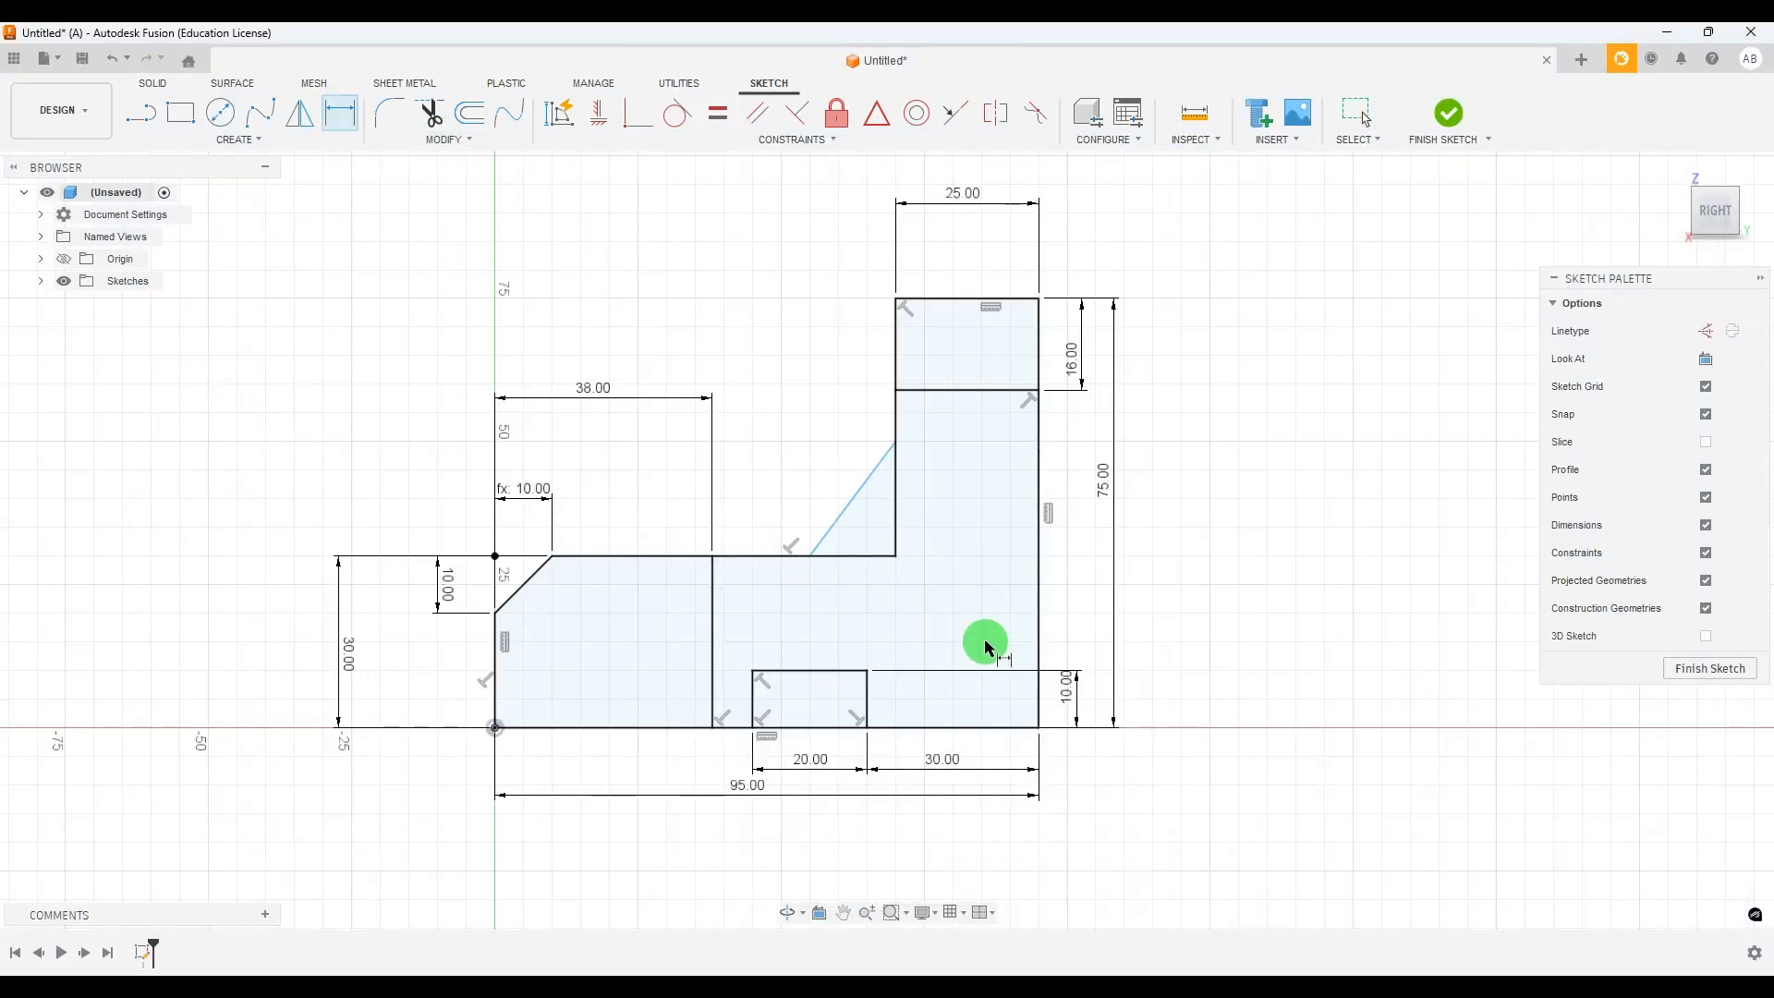
click(885, 558)
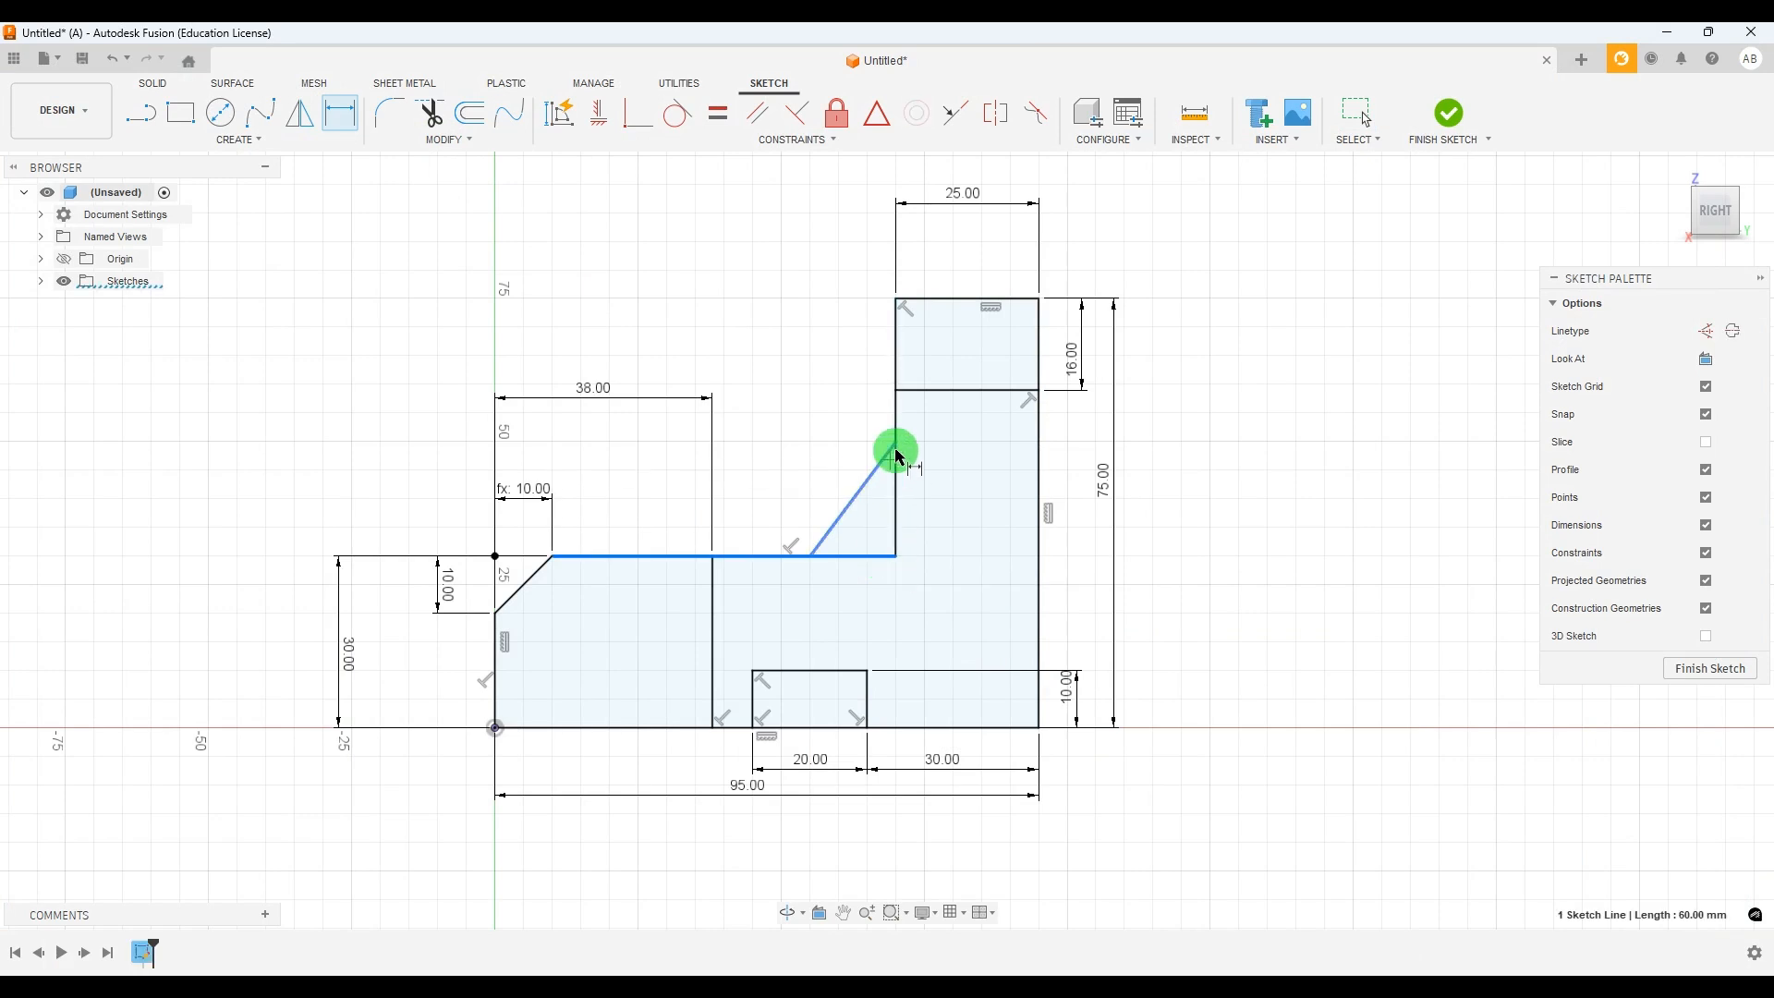
click(956, 515)
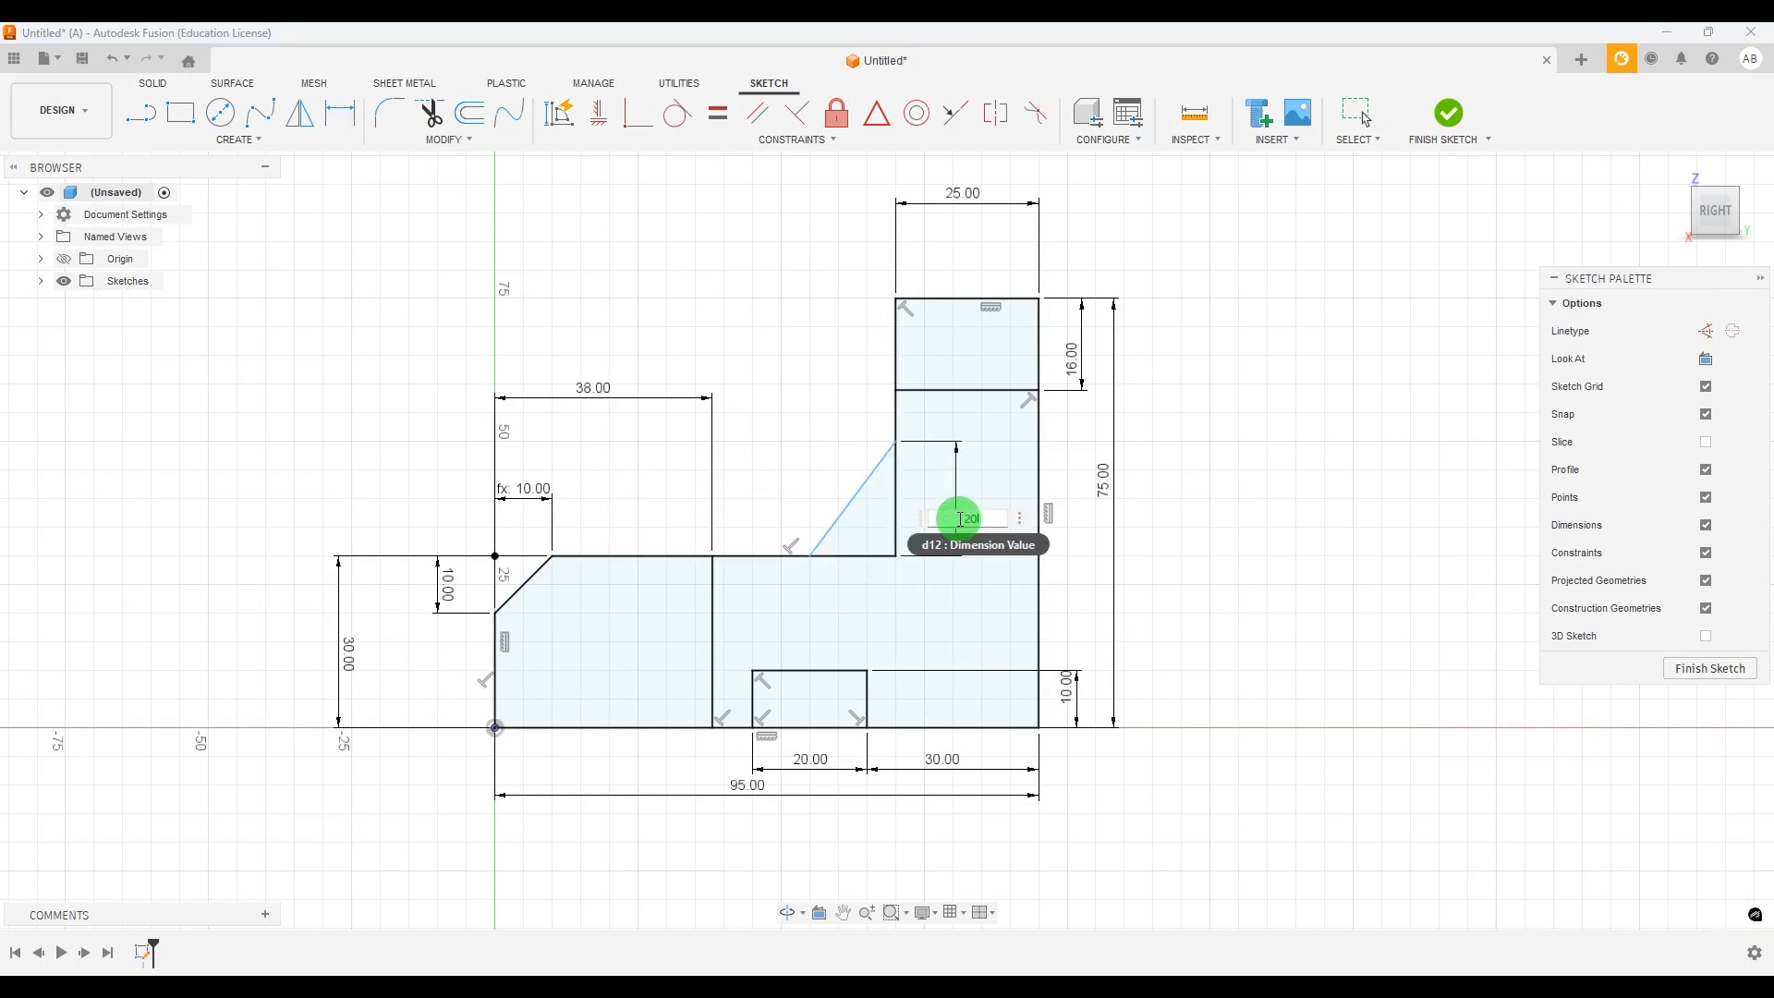
key(Return)
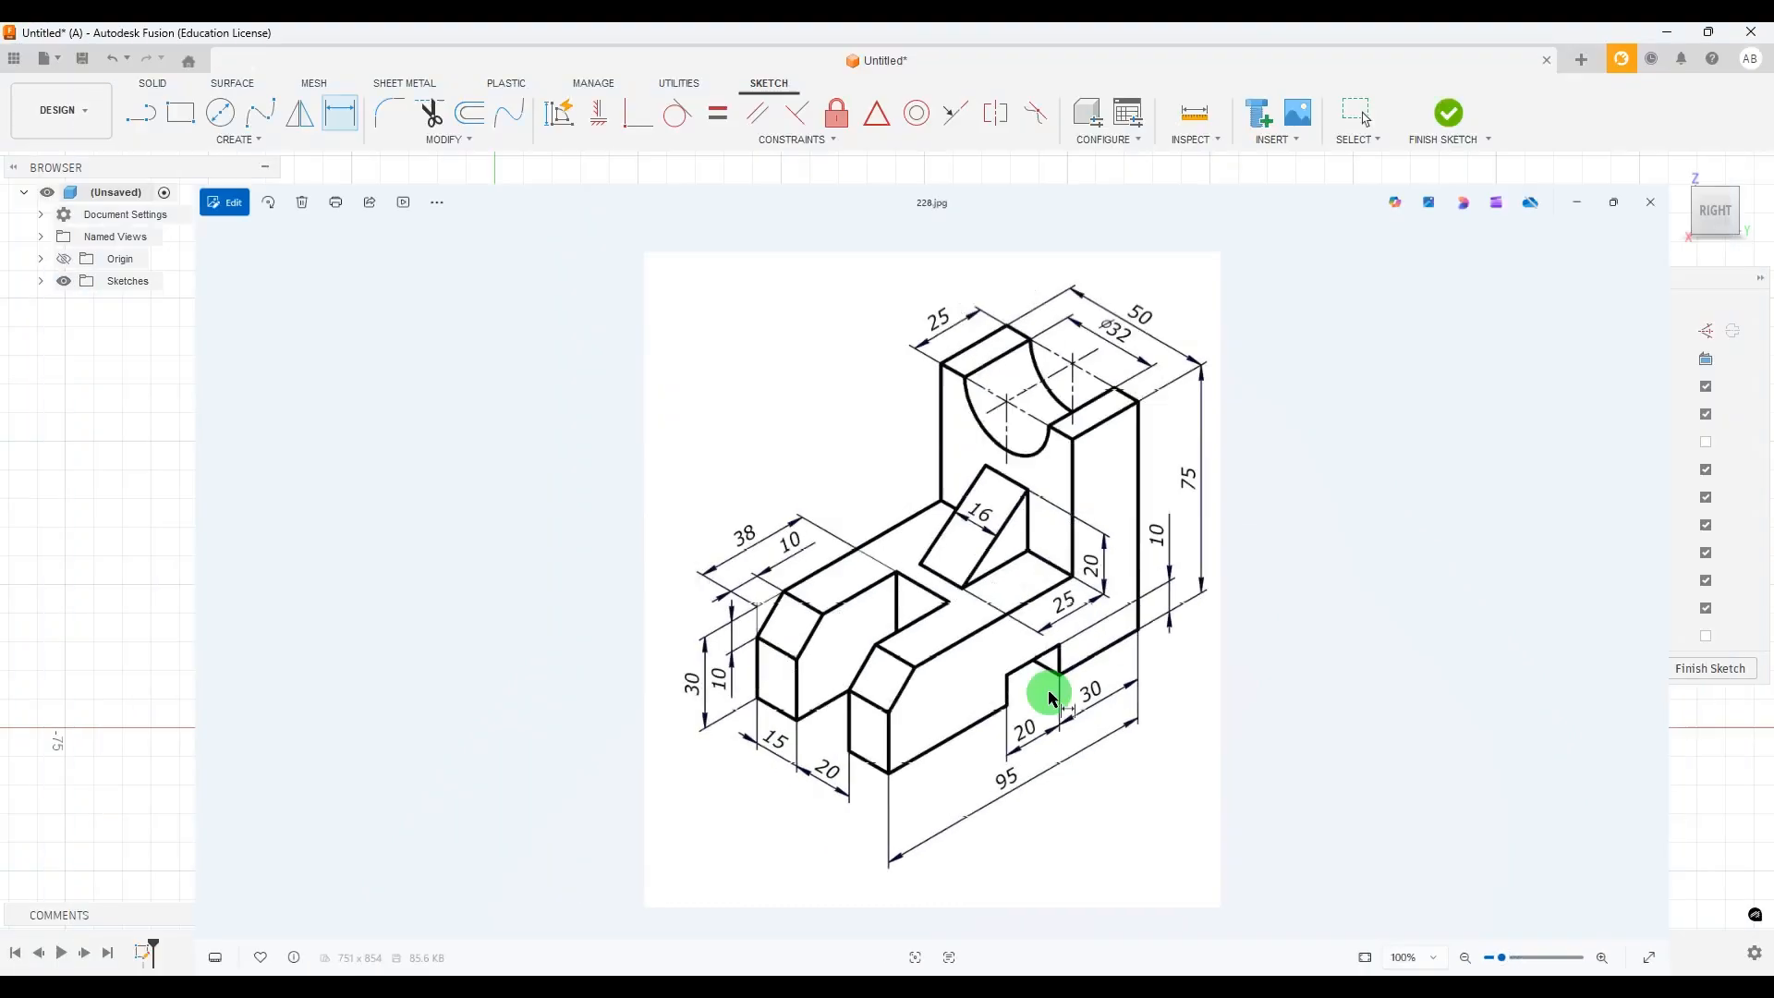
Dimension the rib's horizontal length along the base as 25 mm and exit the dimension command
click(820, 566)
click(899, 554)
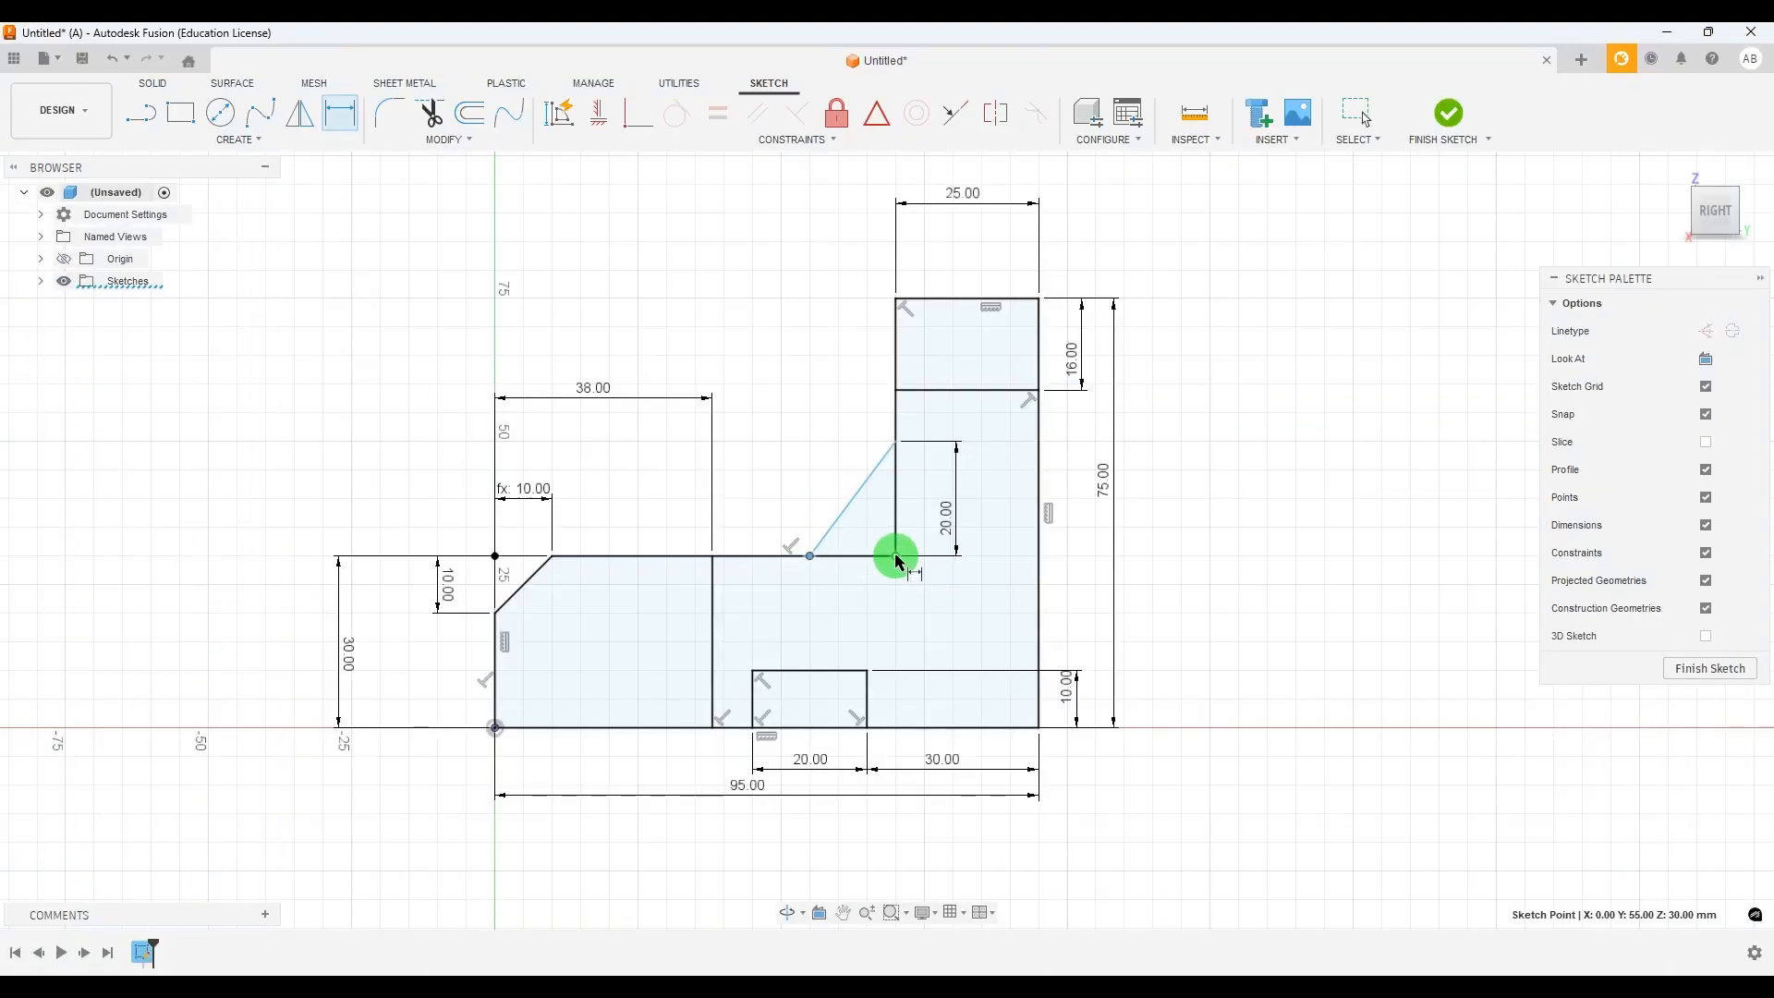
click(847, 602)
text(25)
key(Return)
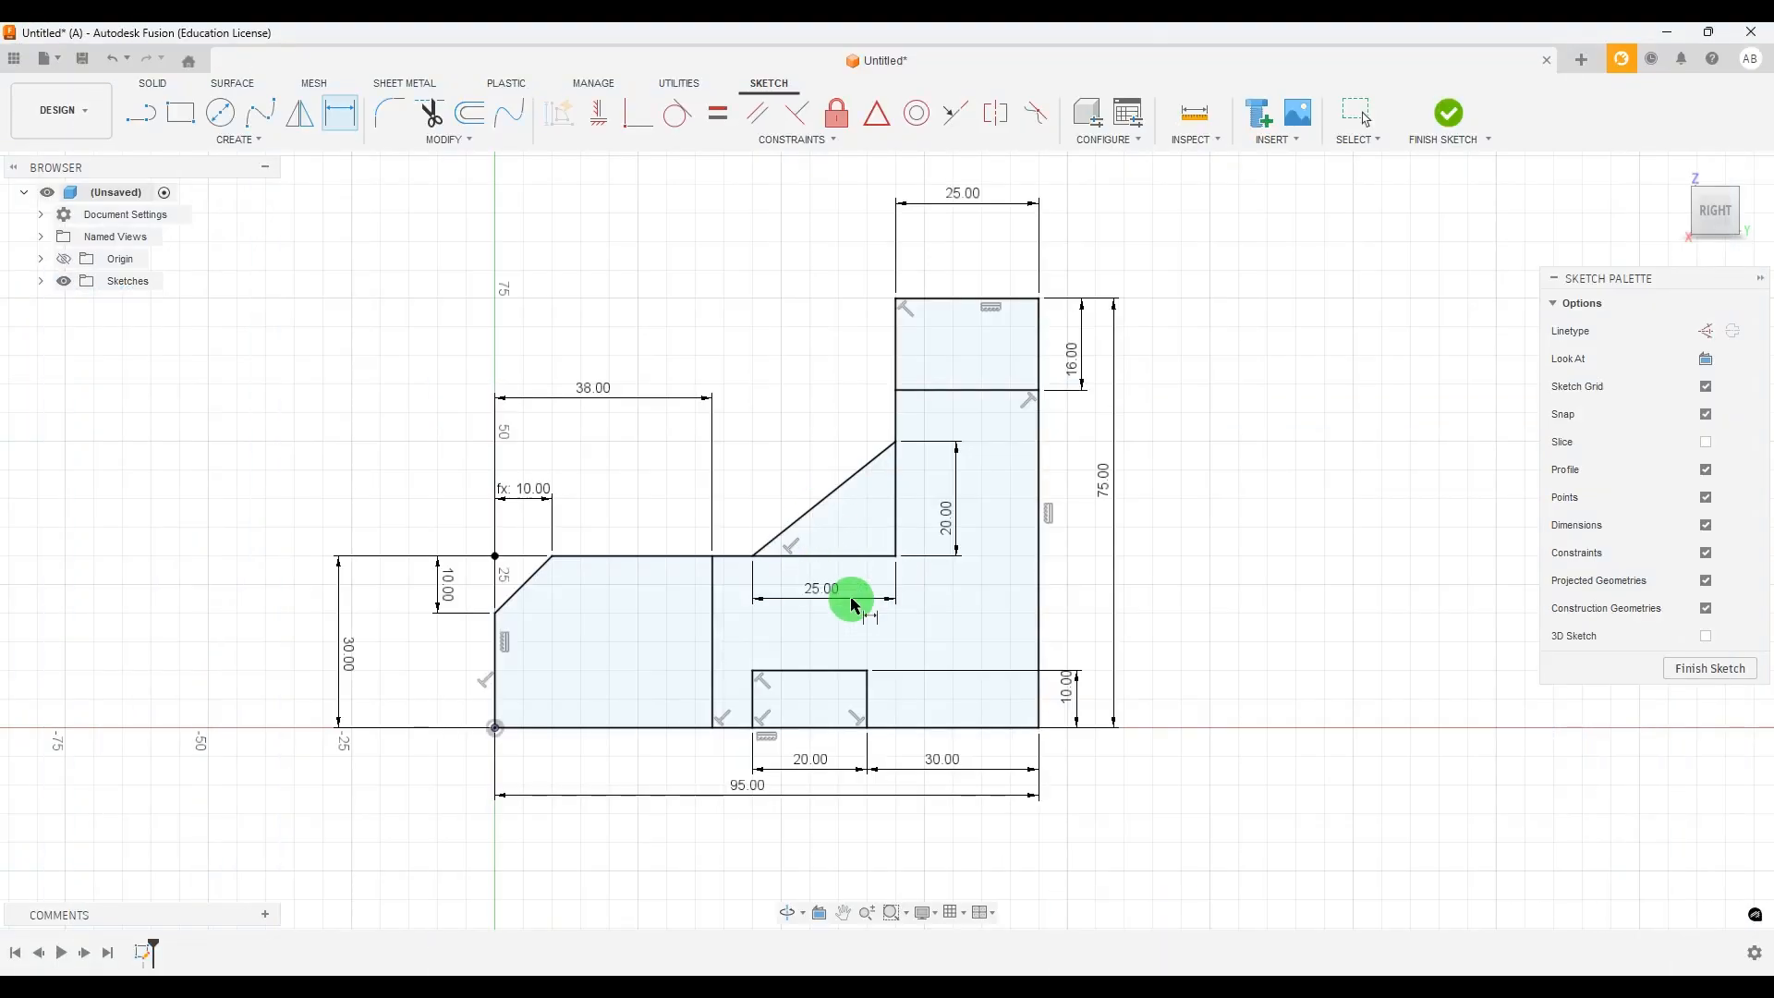
scroll(1201, 664, down, 2)
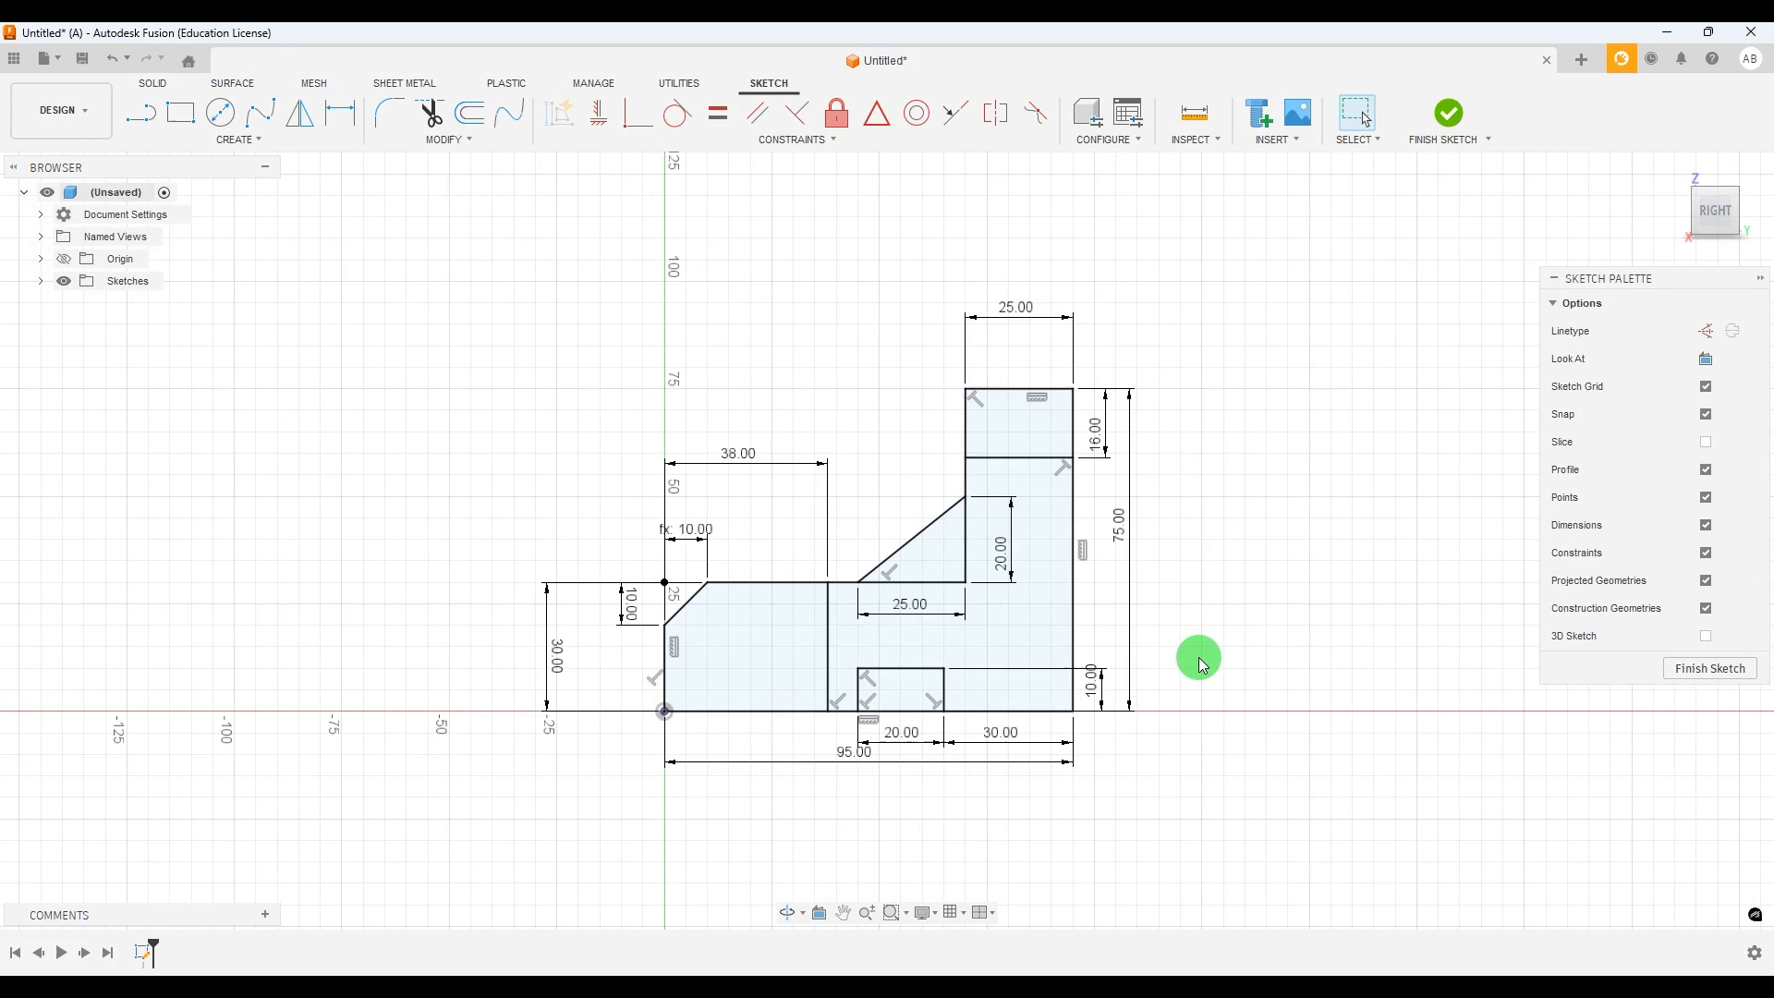
Finish the sketch, switch to the home isometric view and check the bracket's width in the reference drawing
click(1677, 668)
click(1696, 177)
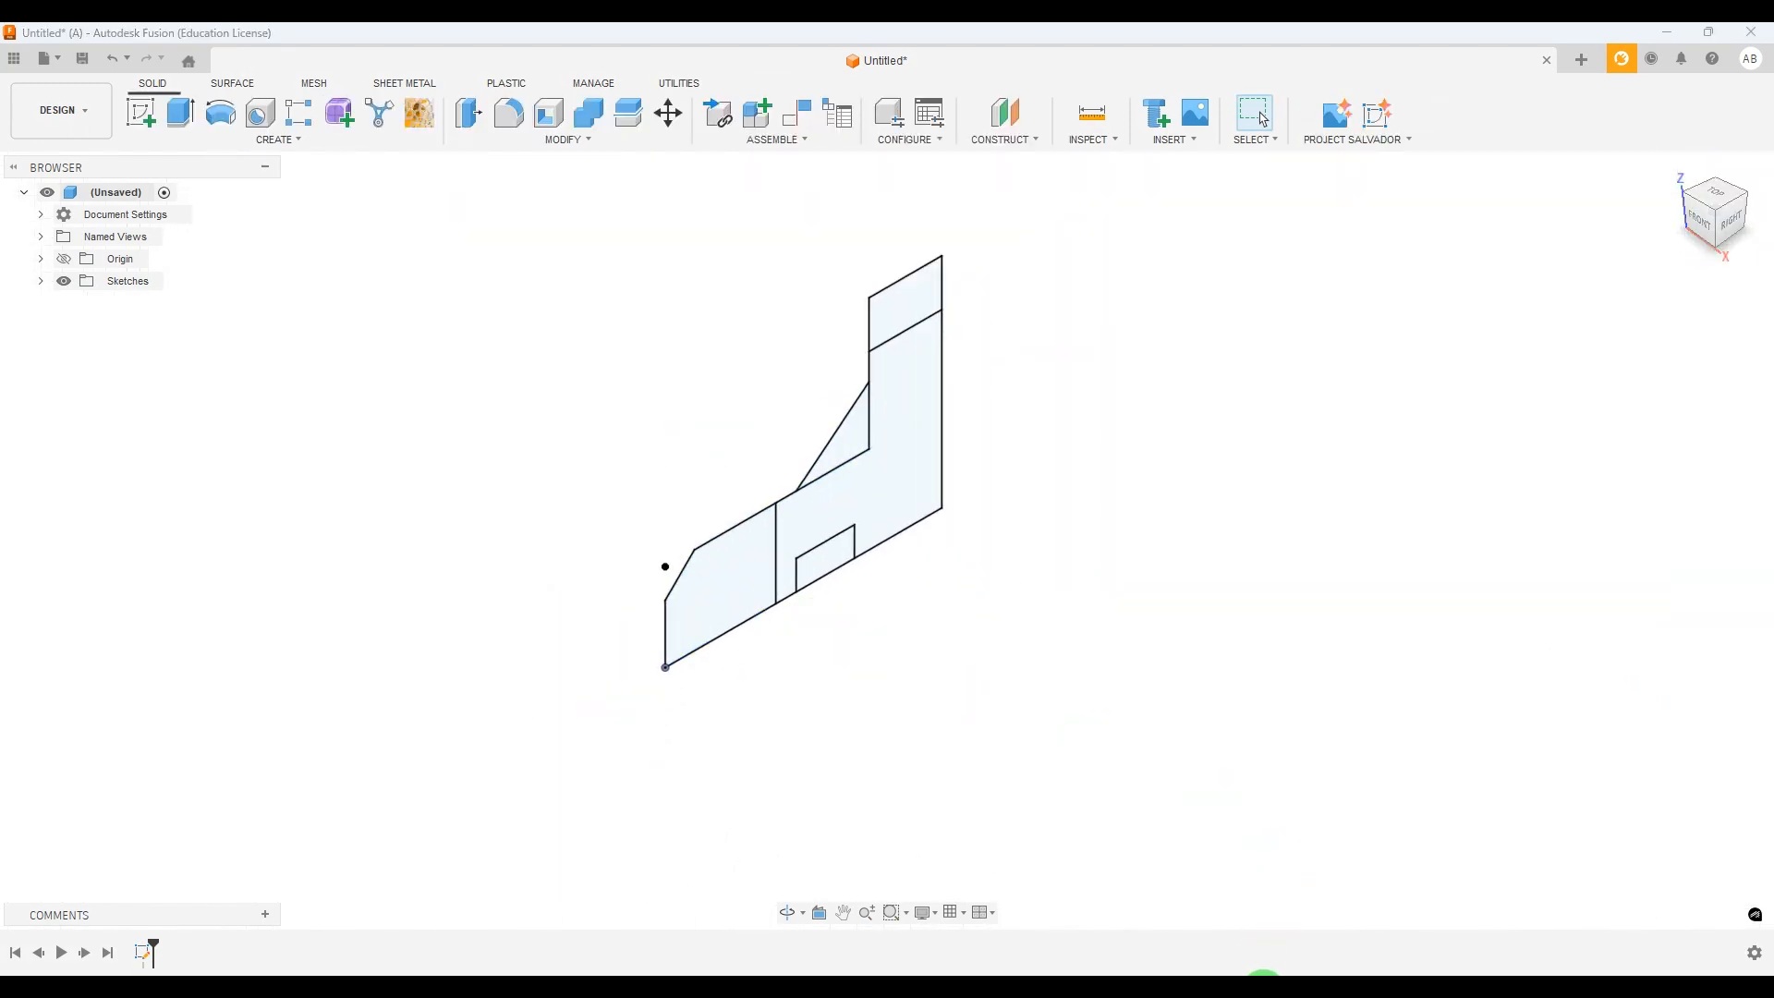
click(1263, 990)
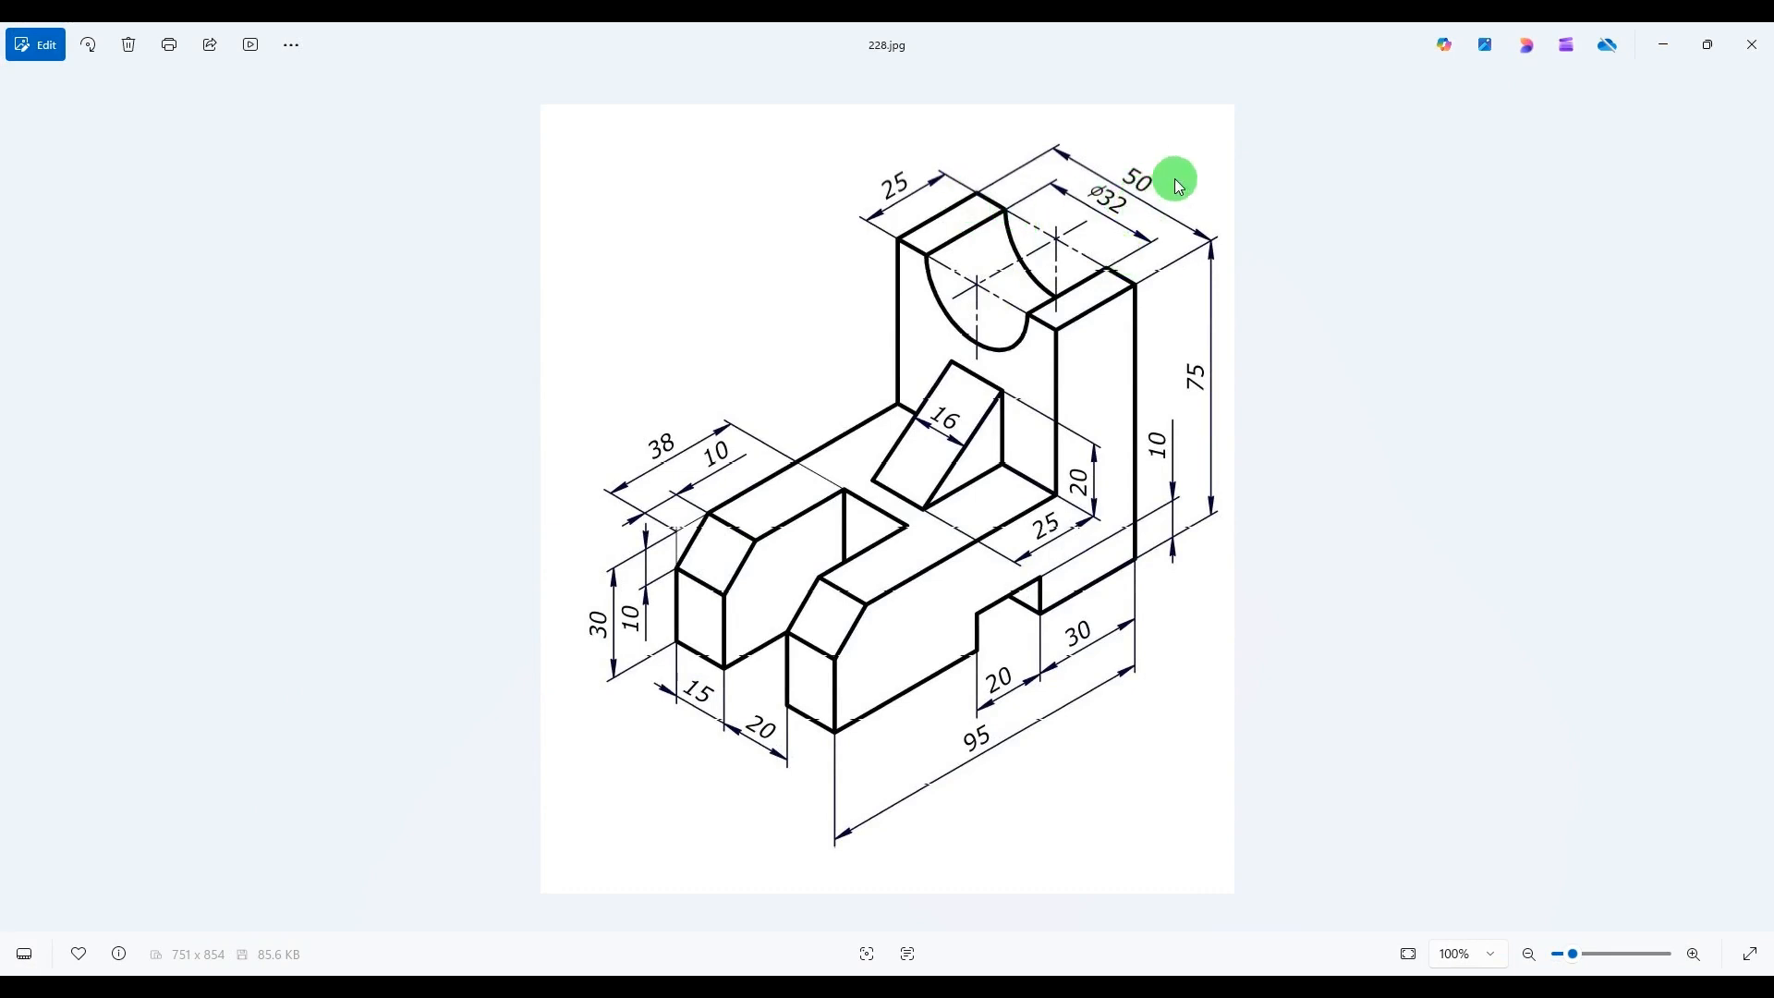
key(alt+Tab)
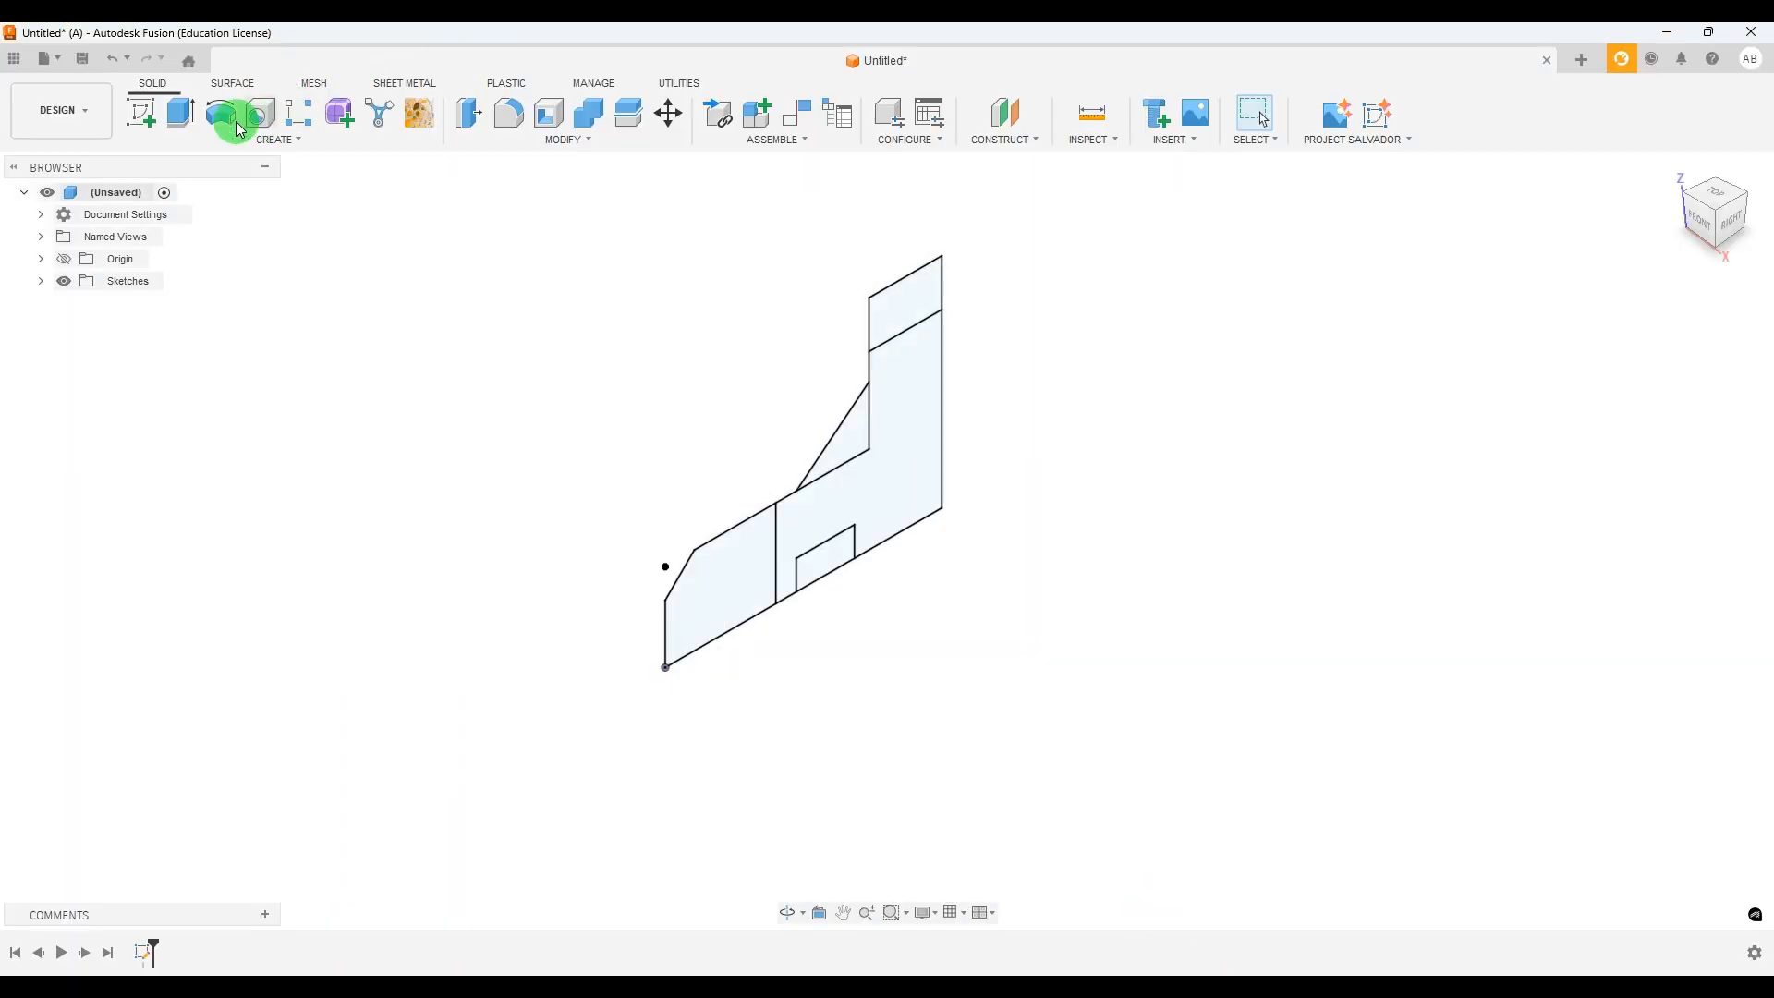
Extrude the three L-shape profiles, excluding the rib and bottom notch, symmetrically to a 50 mm whole length as a new body
click(181, 112)
click(912, 468)
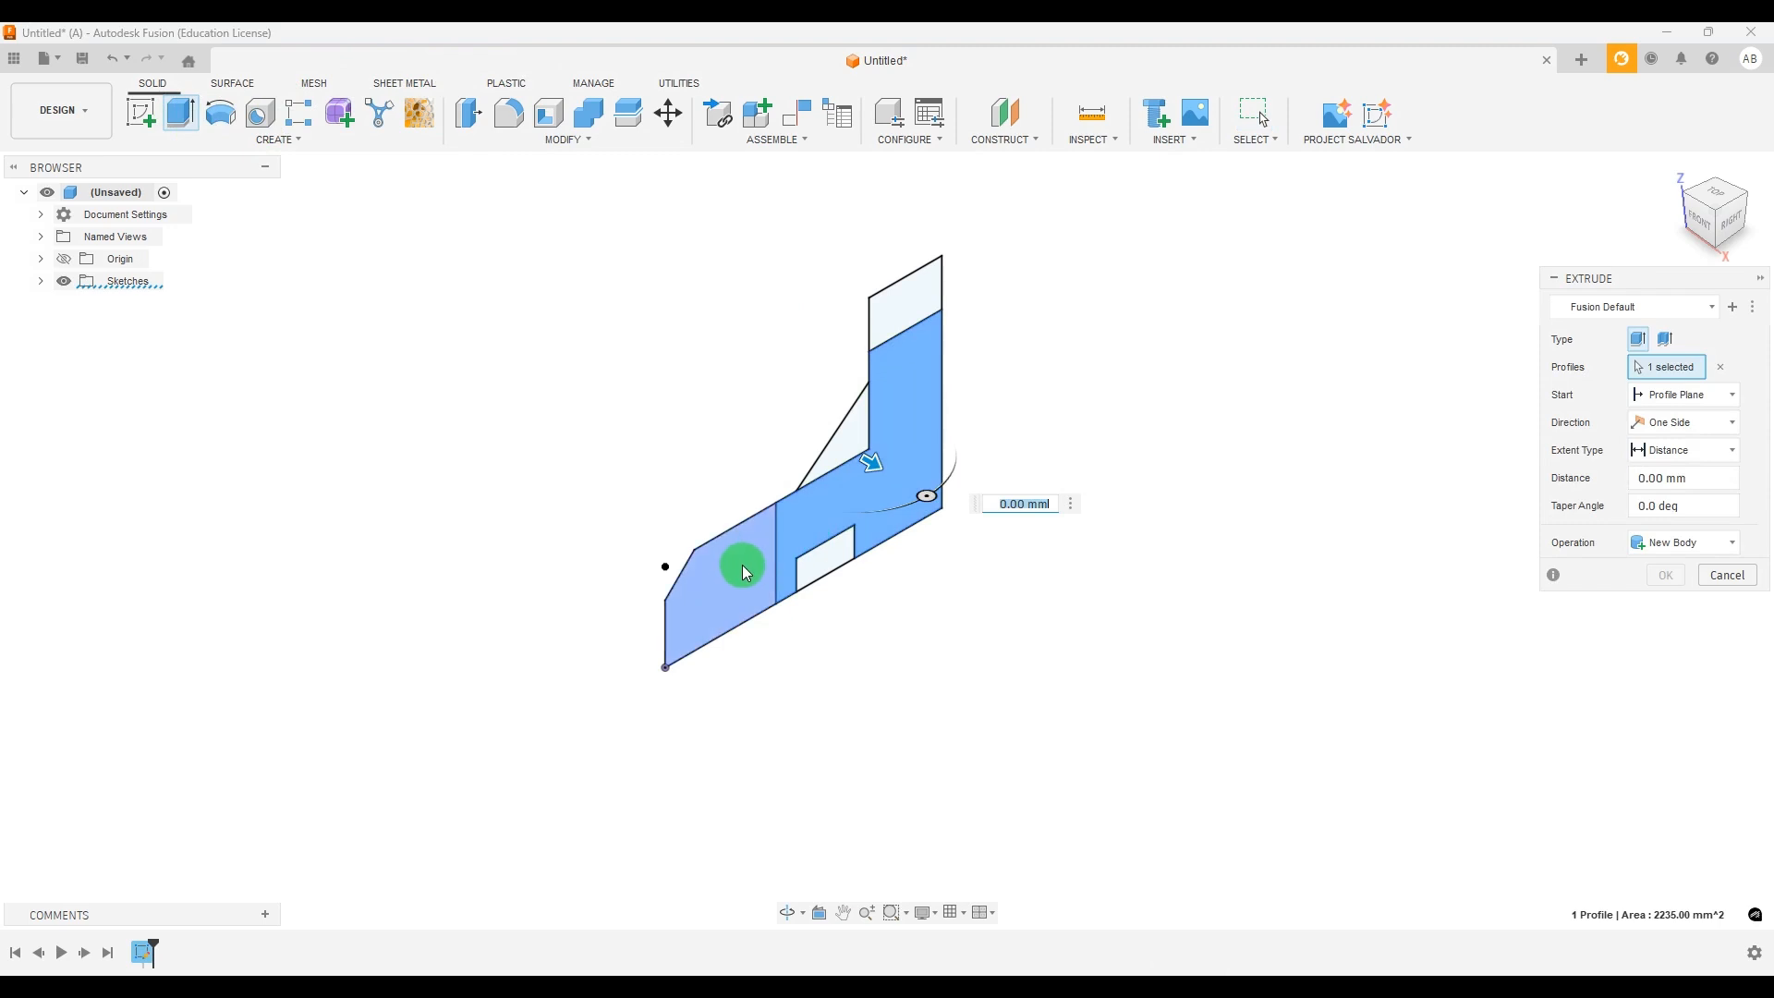
click(741, 567)
click(921, 305)
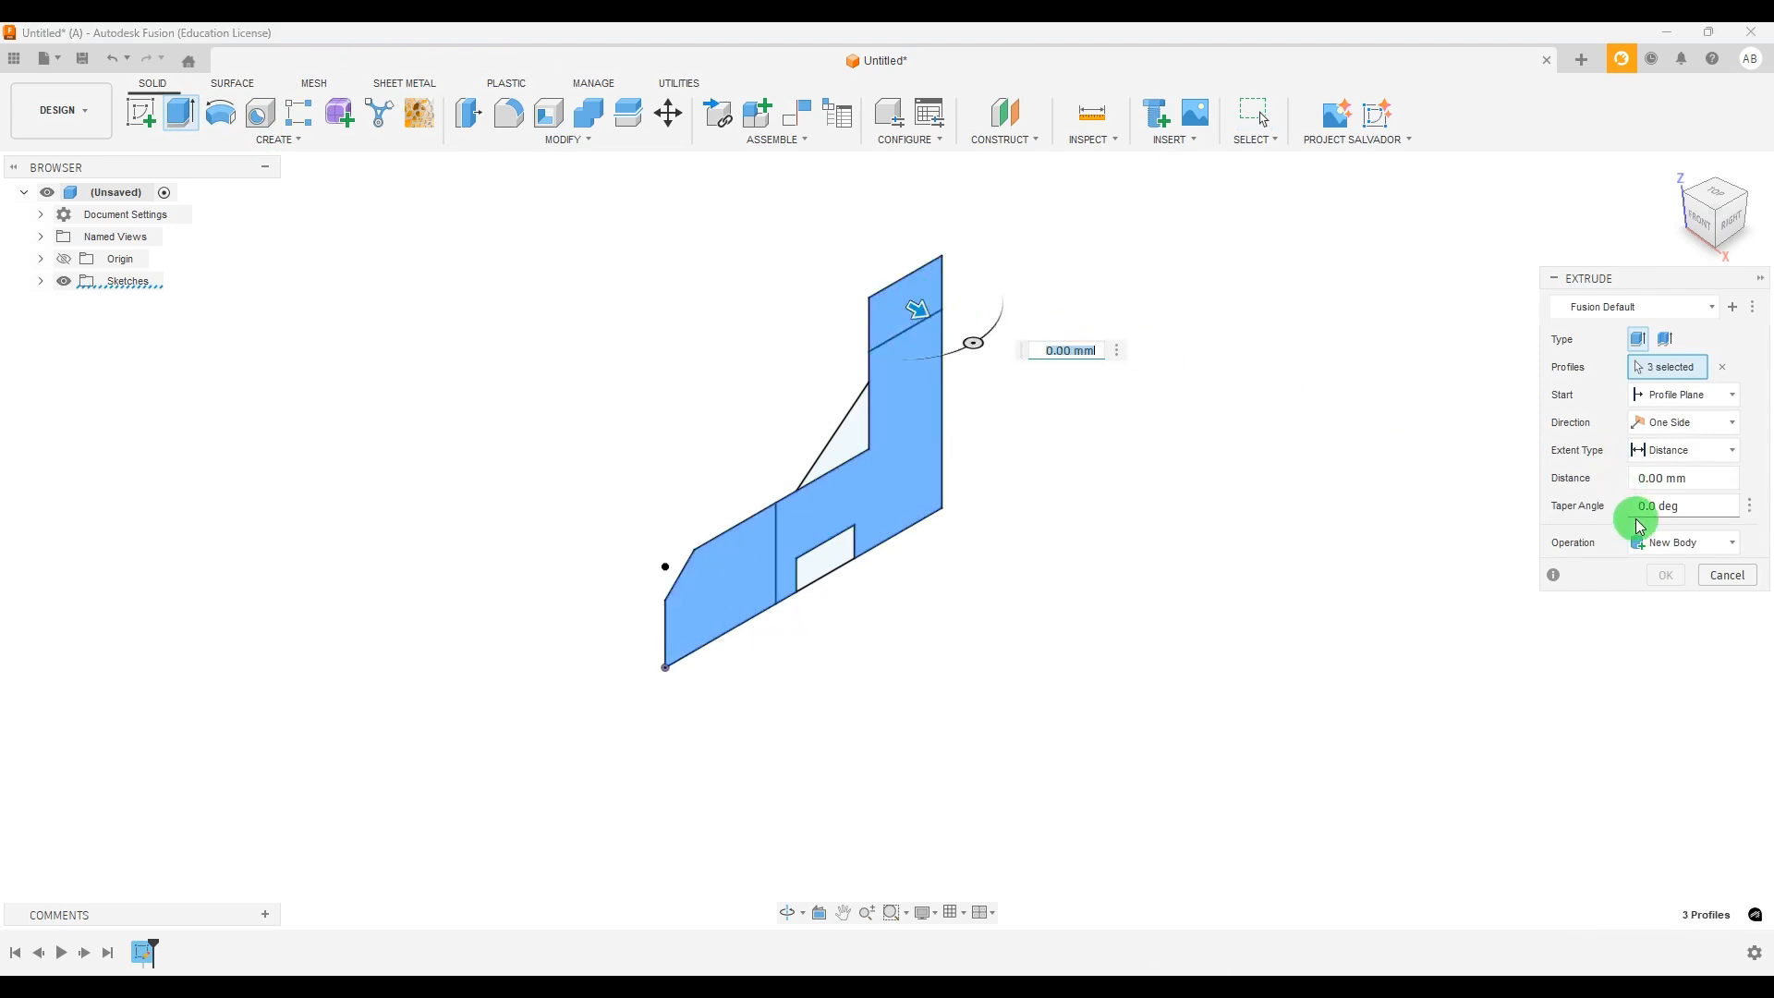
click(1672, 422)
click(1654, 497)
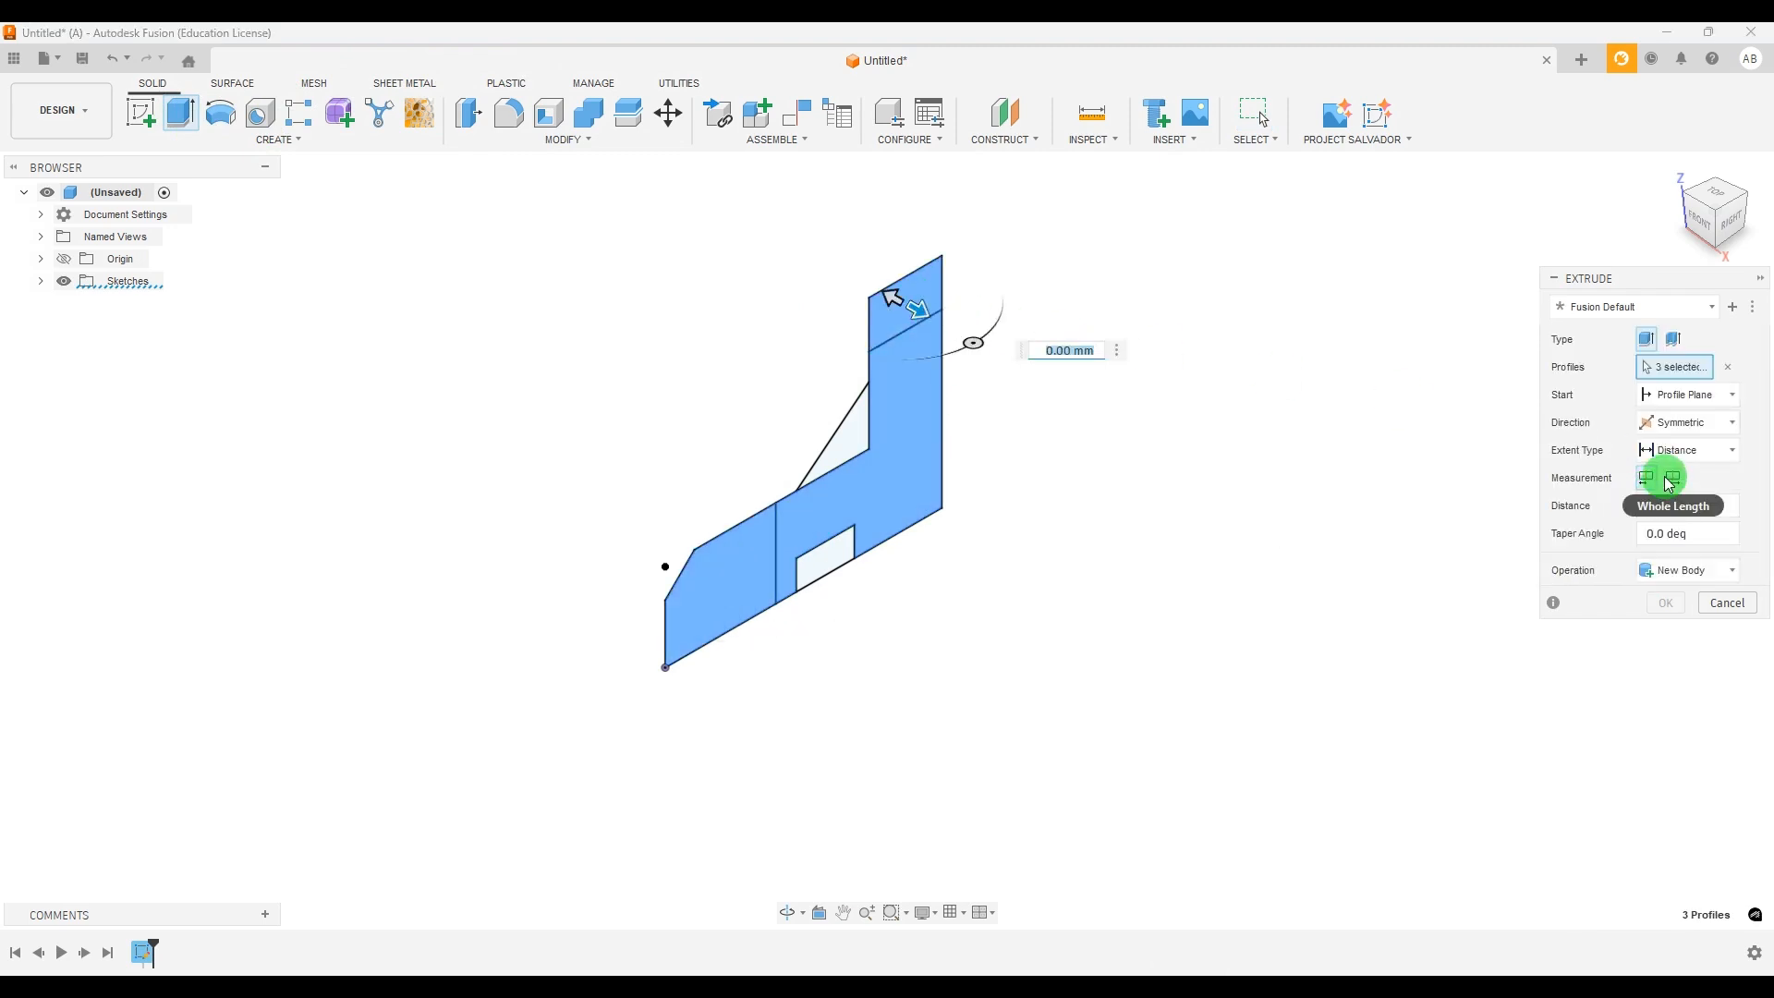
click(1726, 511)
drag(1726, 510, 1539, 490)
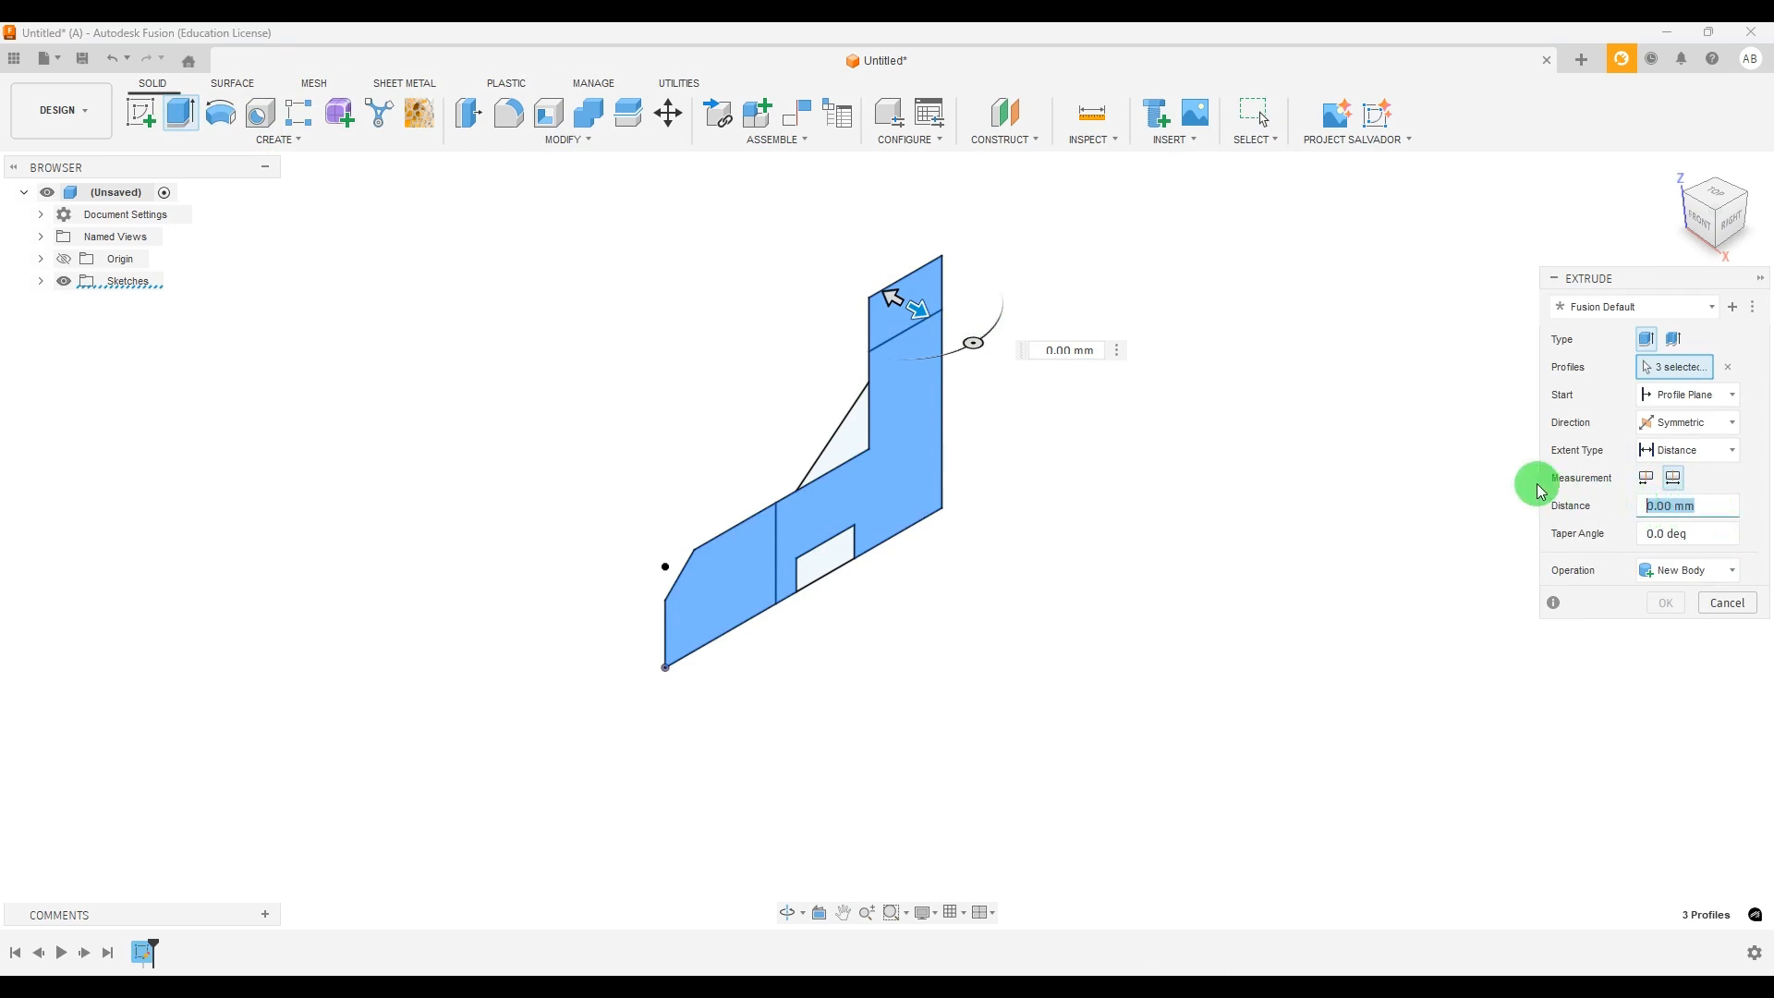
text(50)
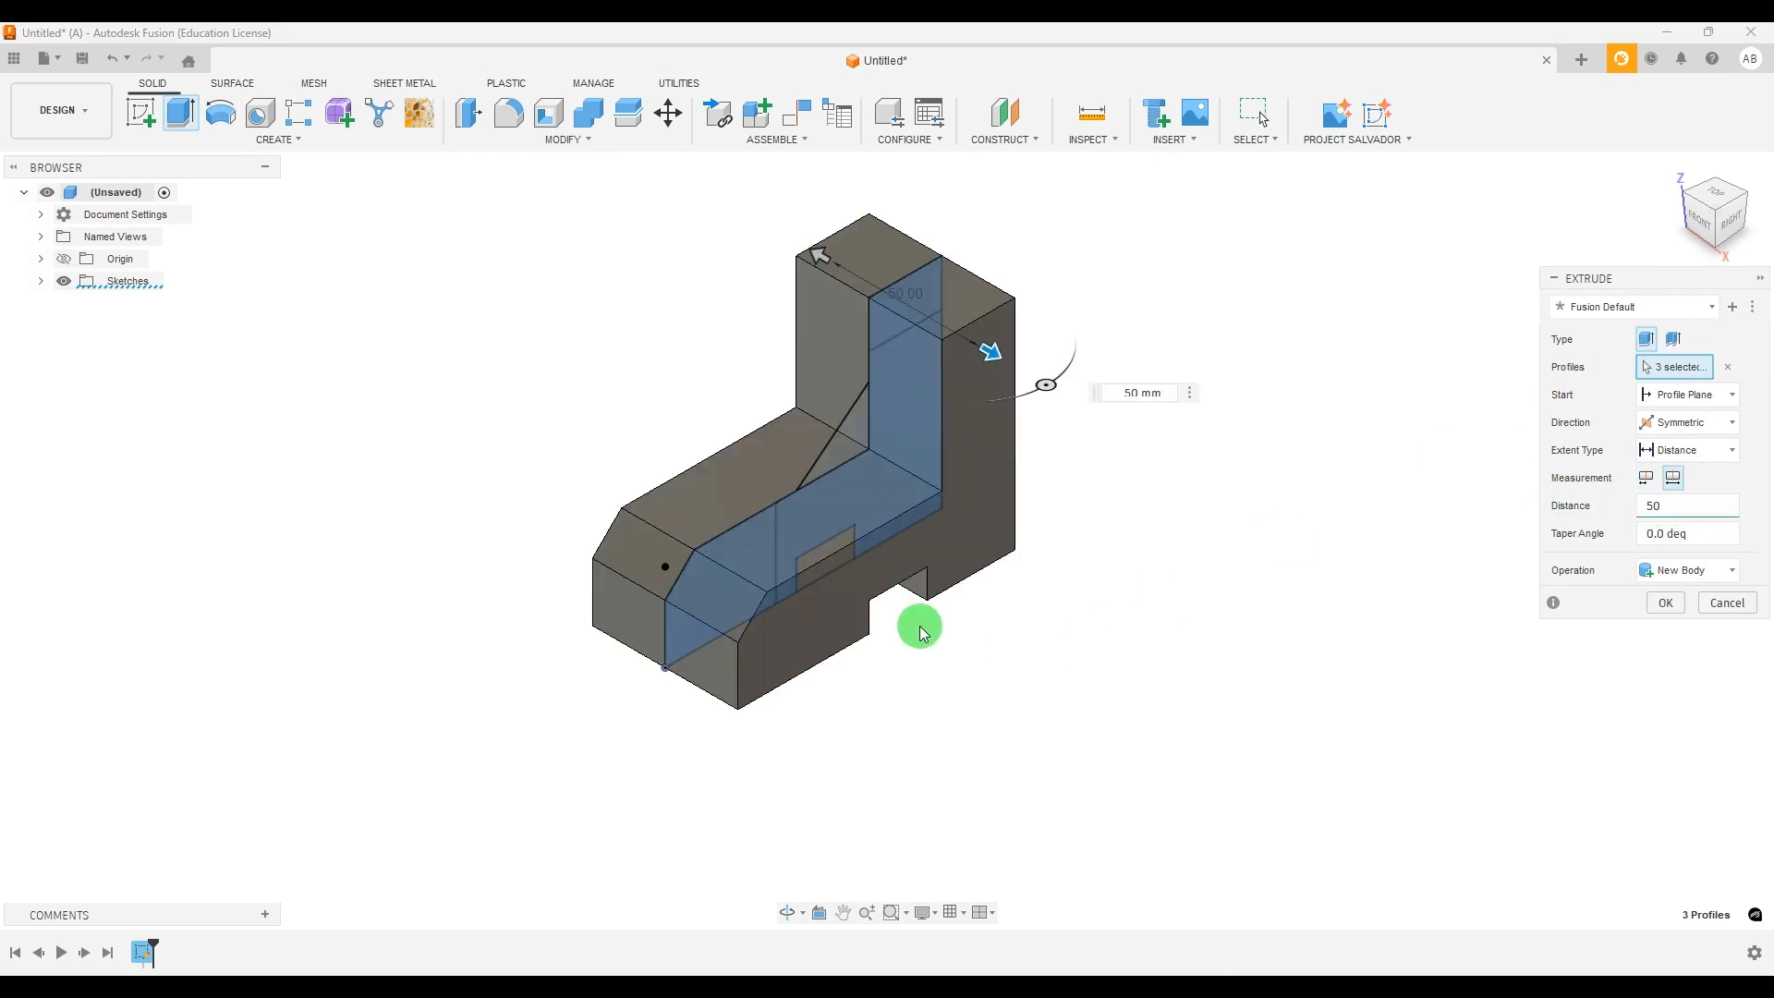
scroll(879, 468, down, 3)
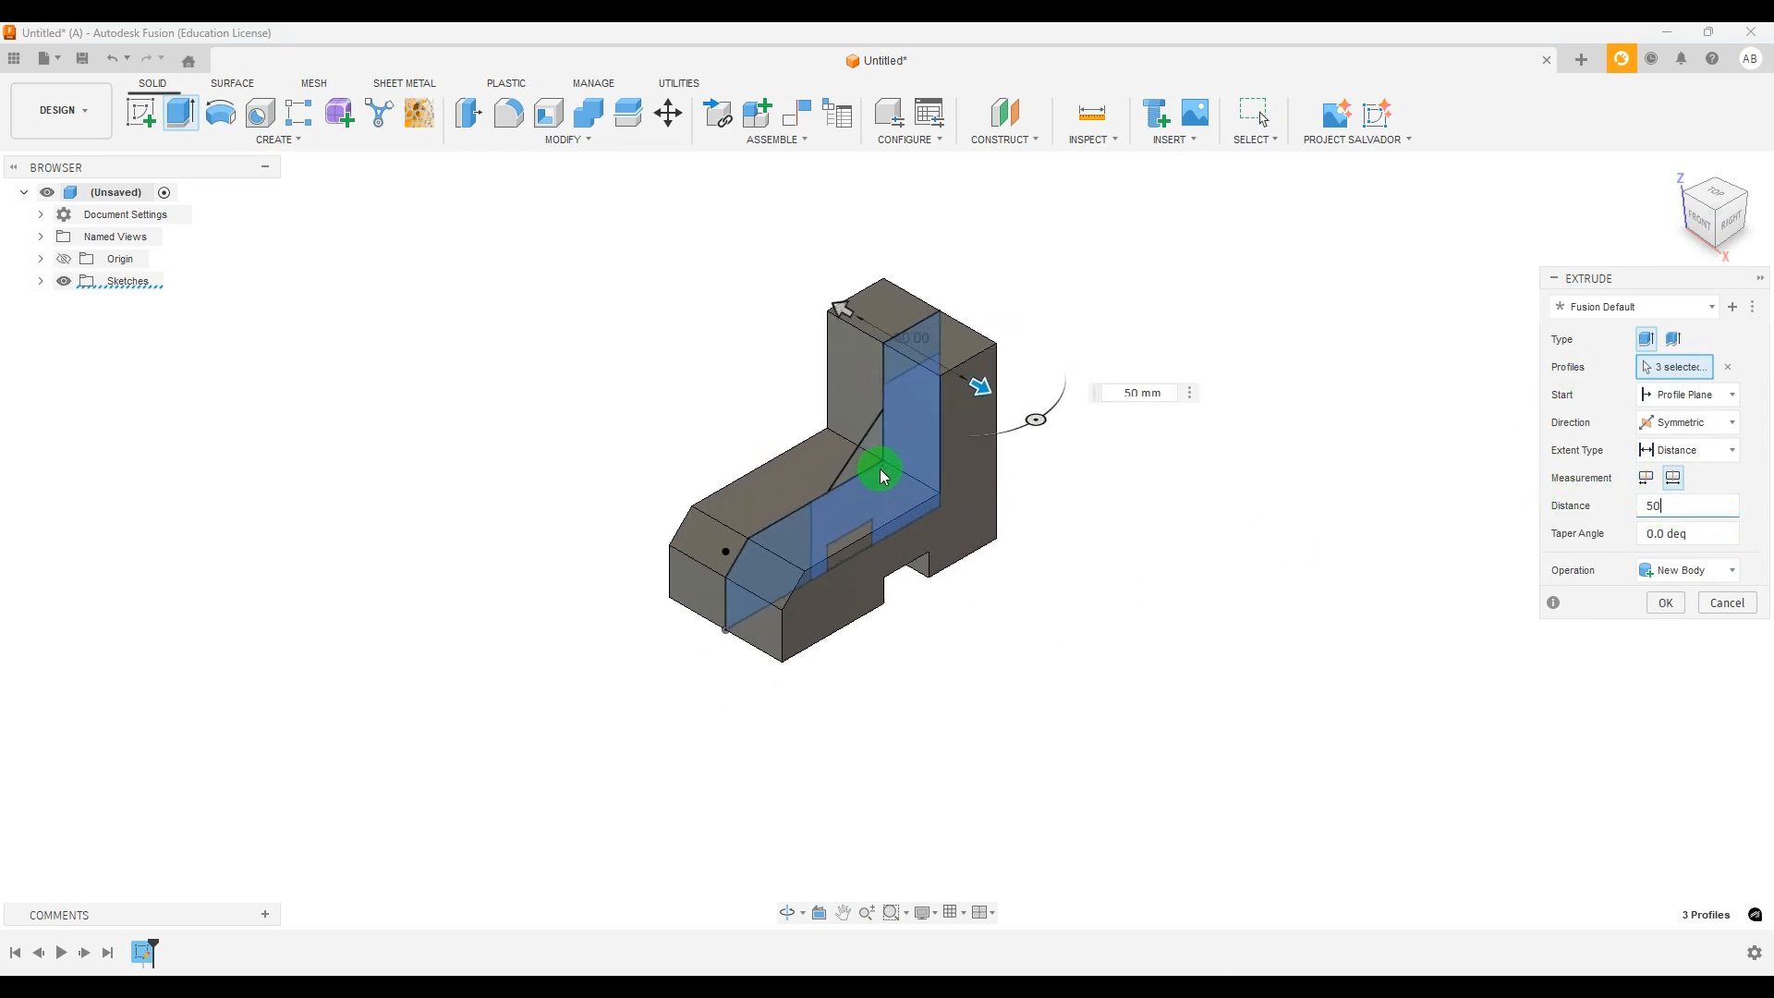
click(1663, 602)
Show Sketch1 again and hide Body1 to expose the sketch profiles
mouse_move(1221, 499)
shift+middle_down()
mouse_move(1216, 453)
mouse_move(1160, 490)
mouse_move(1197, 448)
mouse_move(1197, 472)
shift+middle_up()
click(40, 303)
click(80, 326)
click(40, 280)
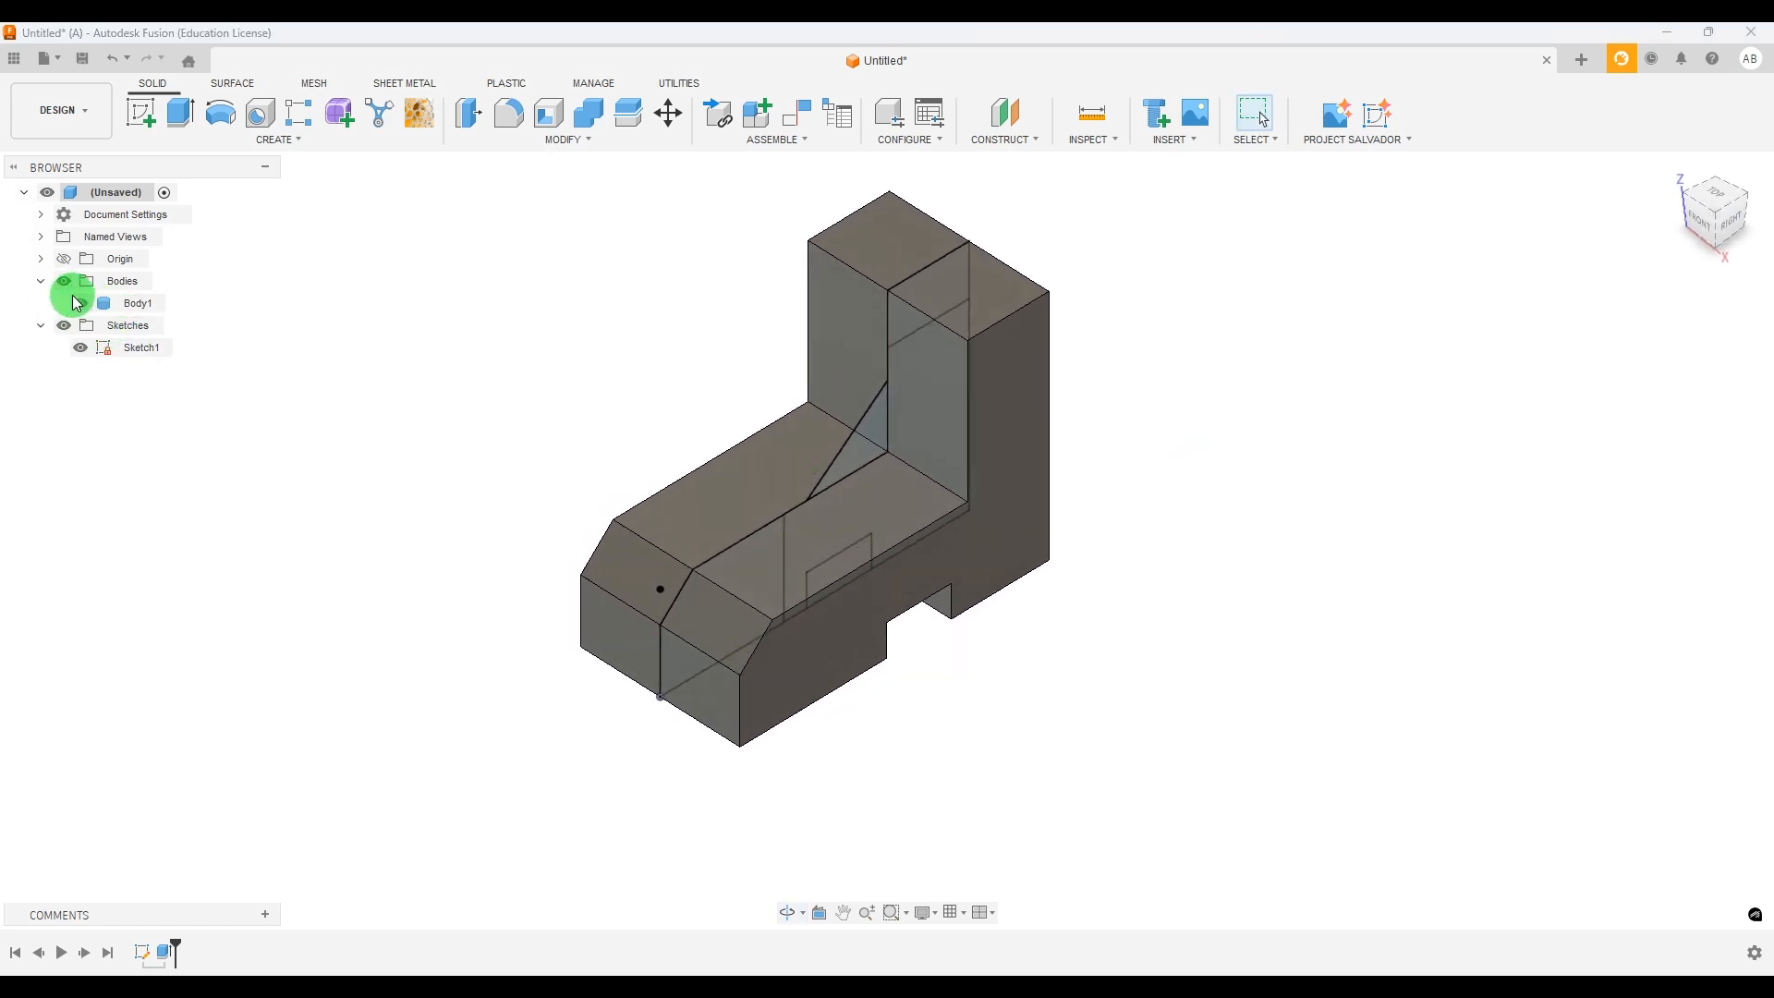
click(81, 303)
Extrude the base's chamfered end profile symmetrically to a 20 mm whole length, checking the reference drawing, and show Body1 to cut the slot from it
click(183, 129)
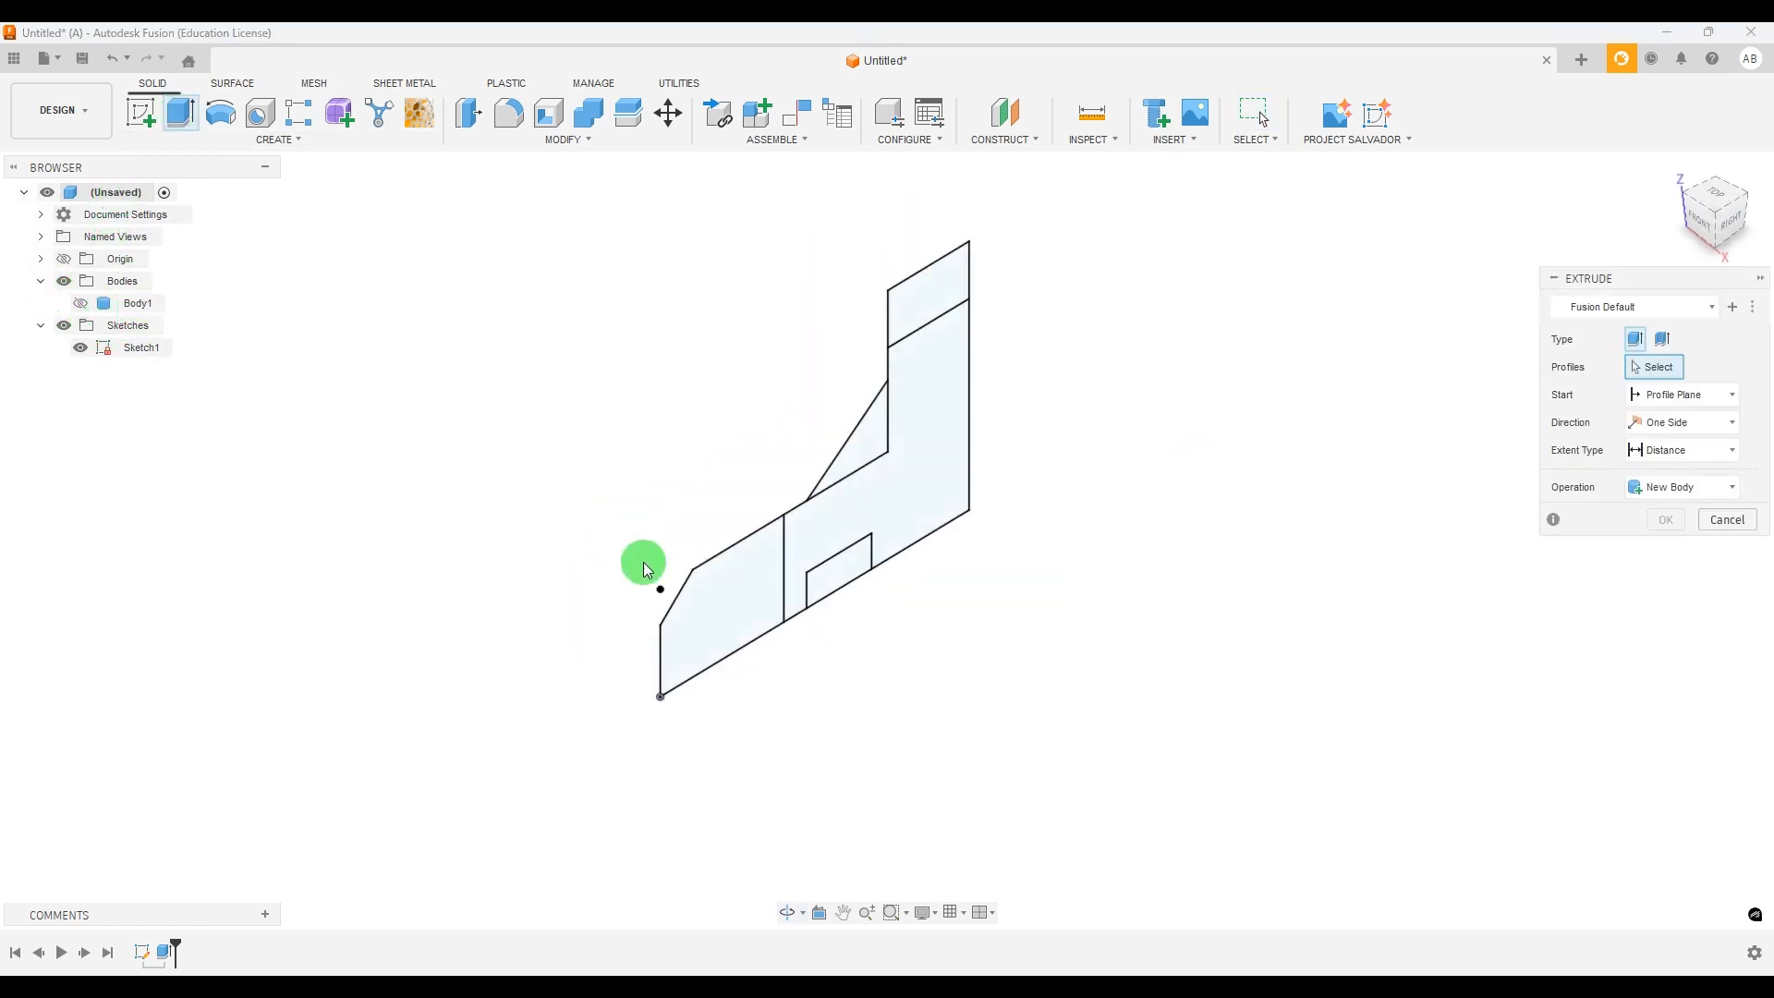
click(712, 610)
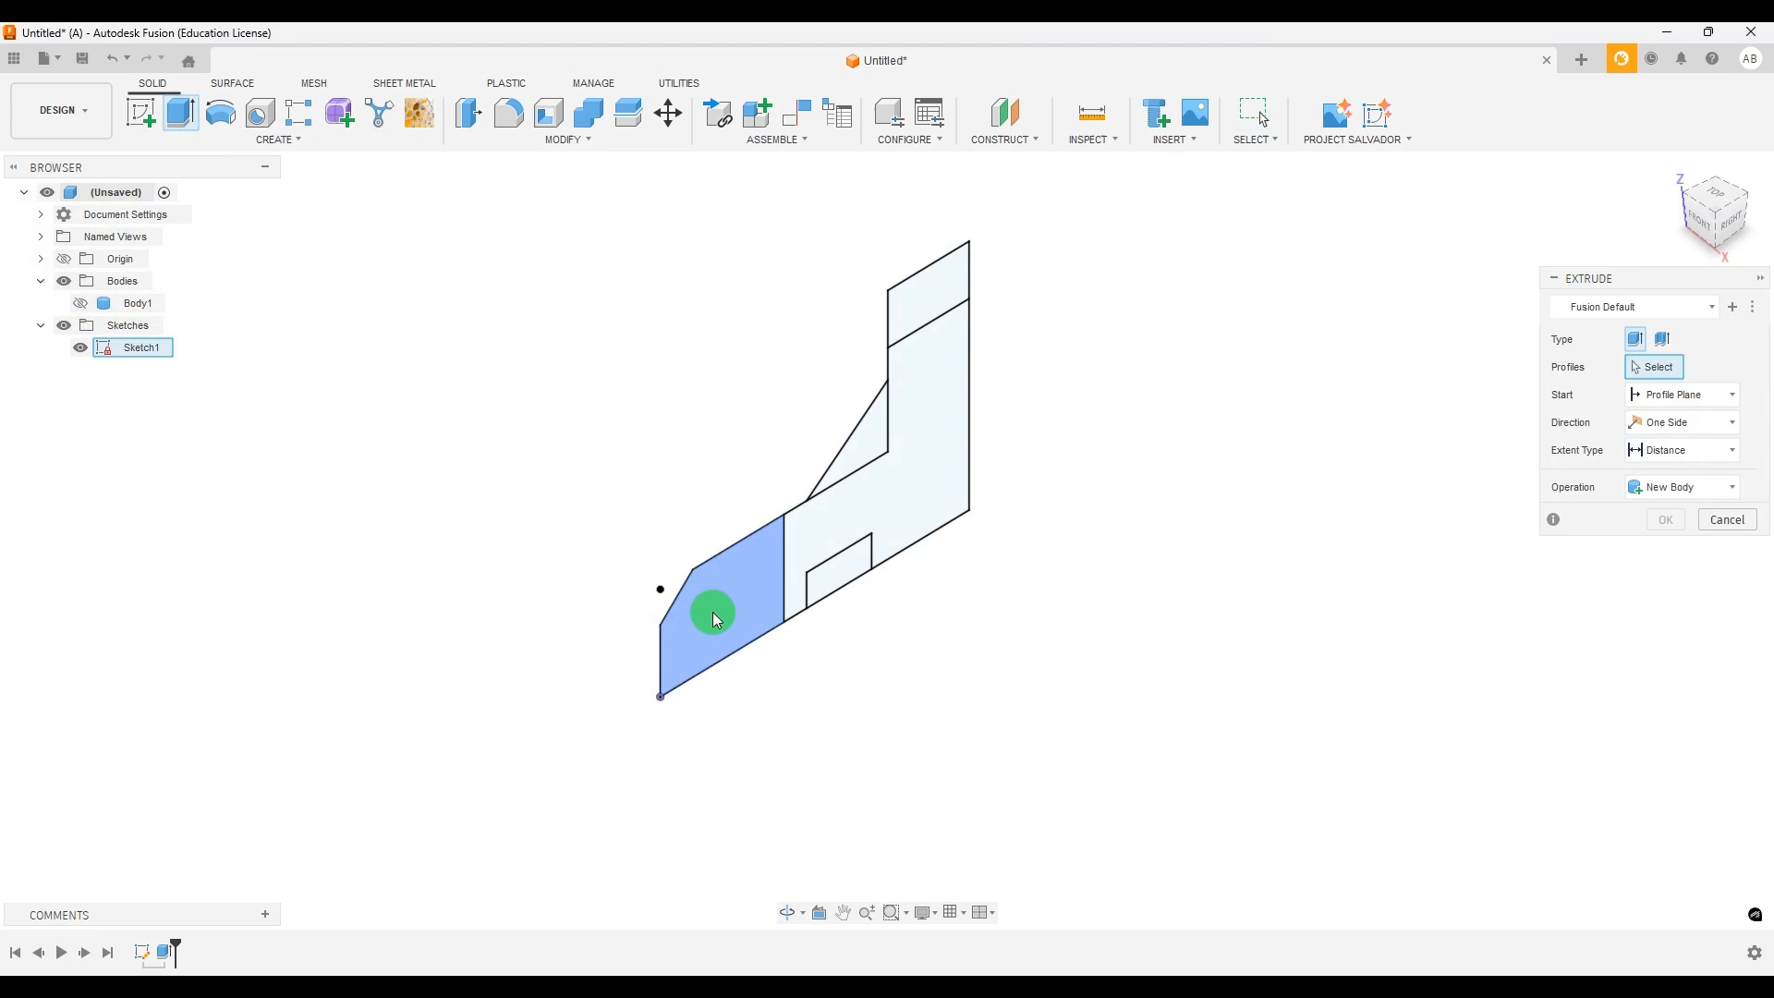
click(1703, 434)
click(1654, 497)
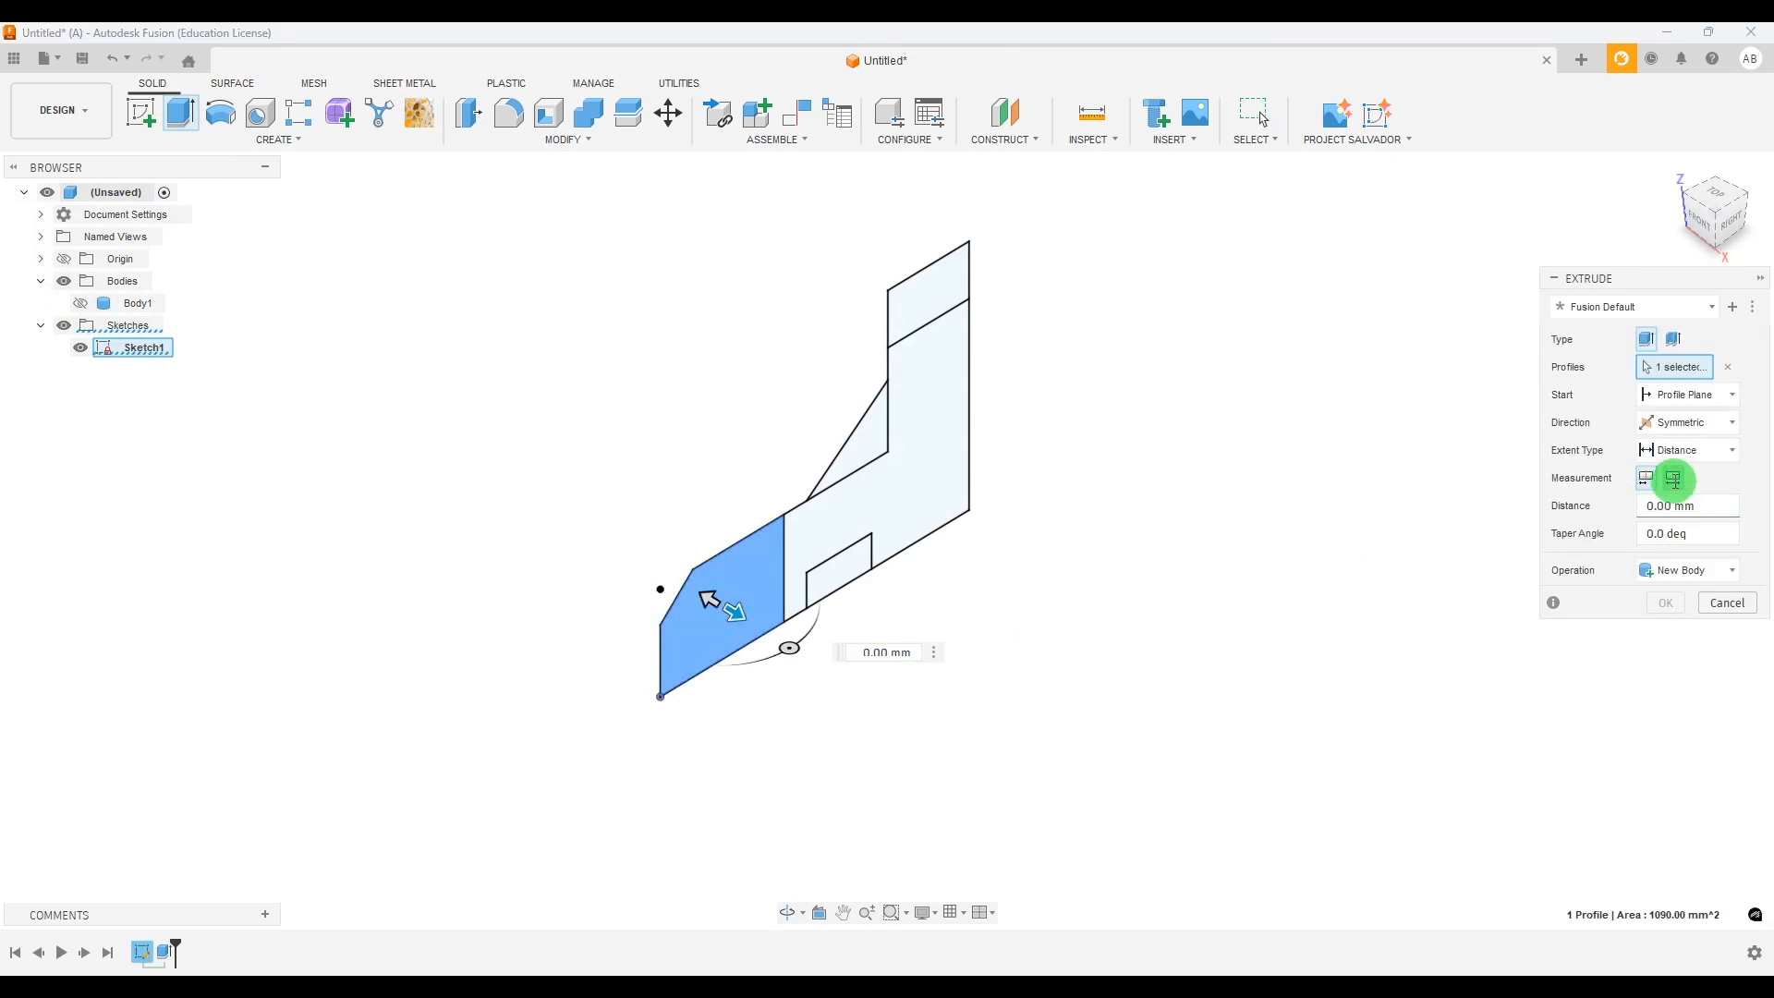
click(1674, 478)
click(996, 884)
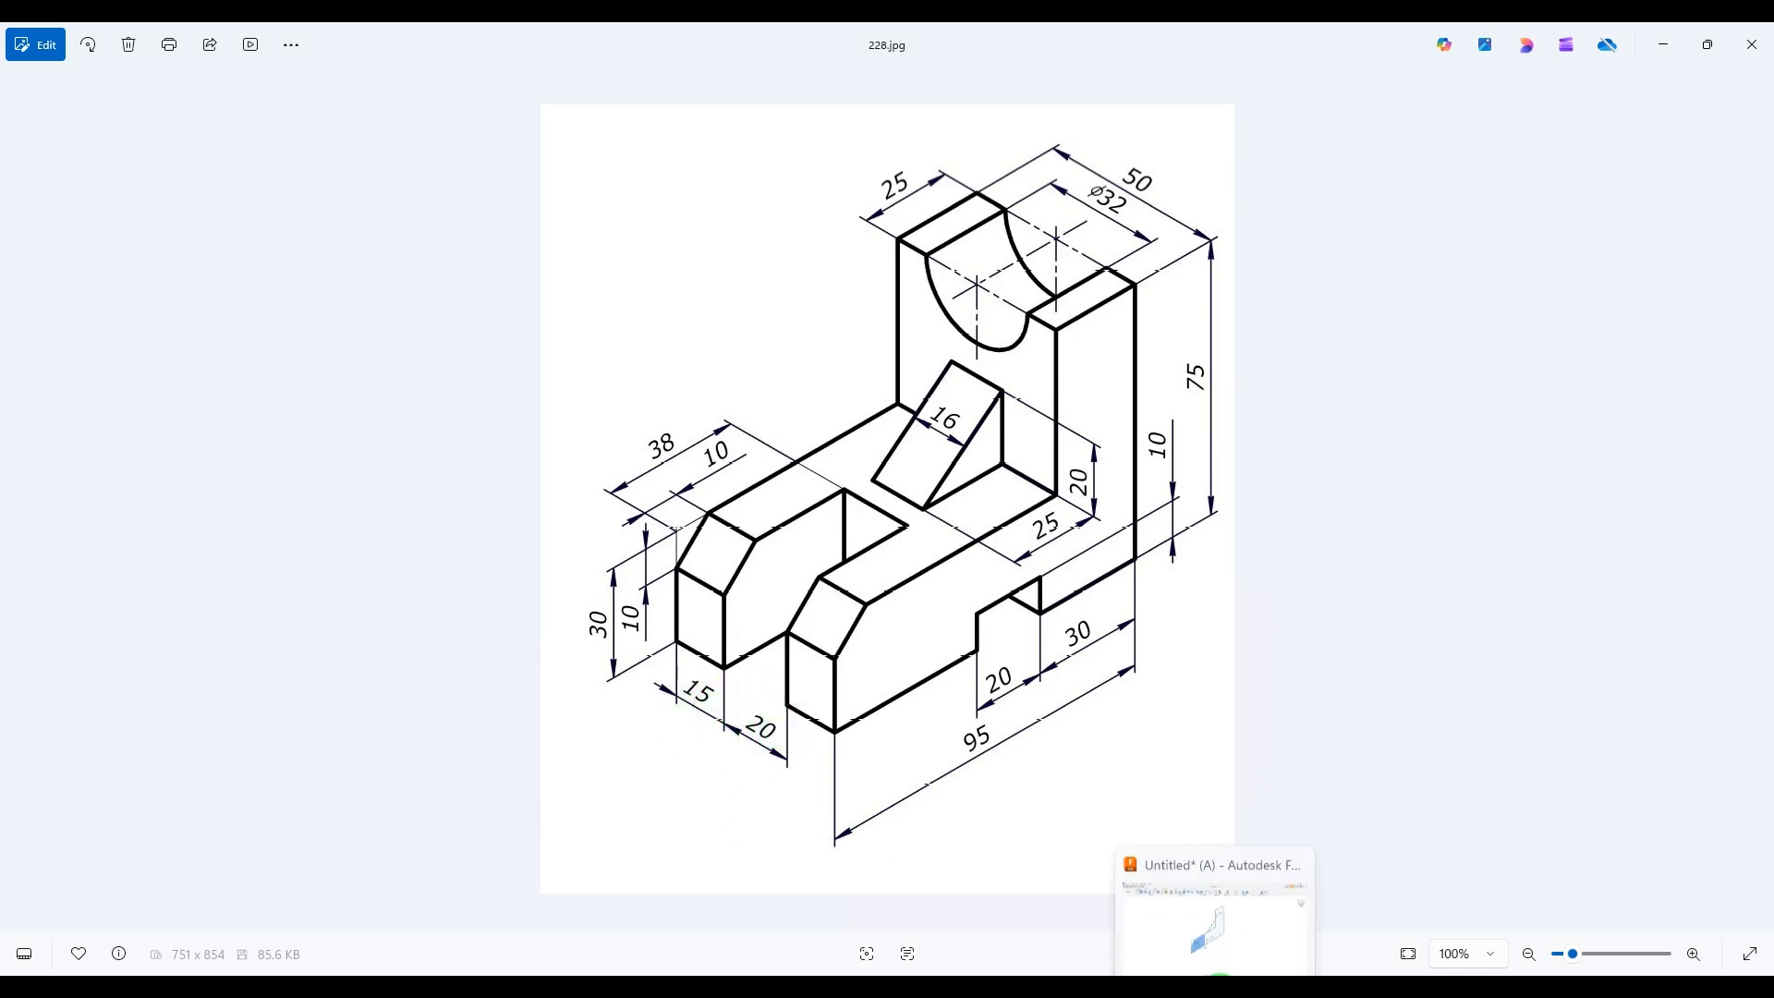
click(1195, 941)
drag(1703, 511, 1576, 499)
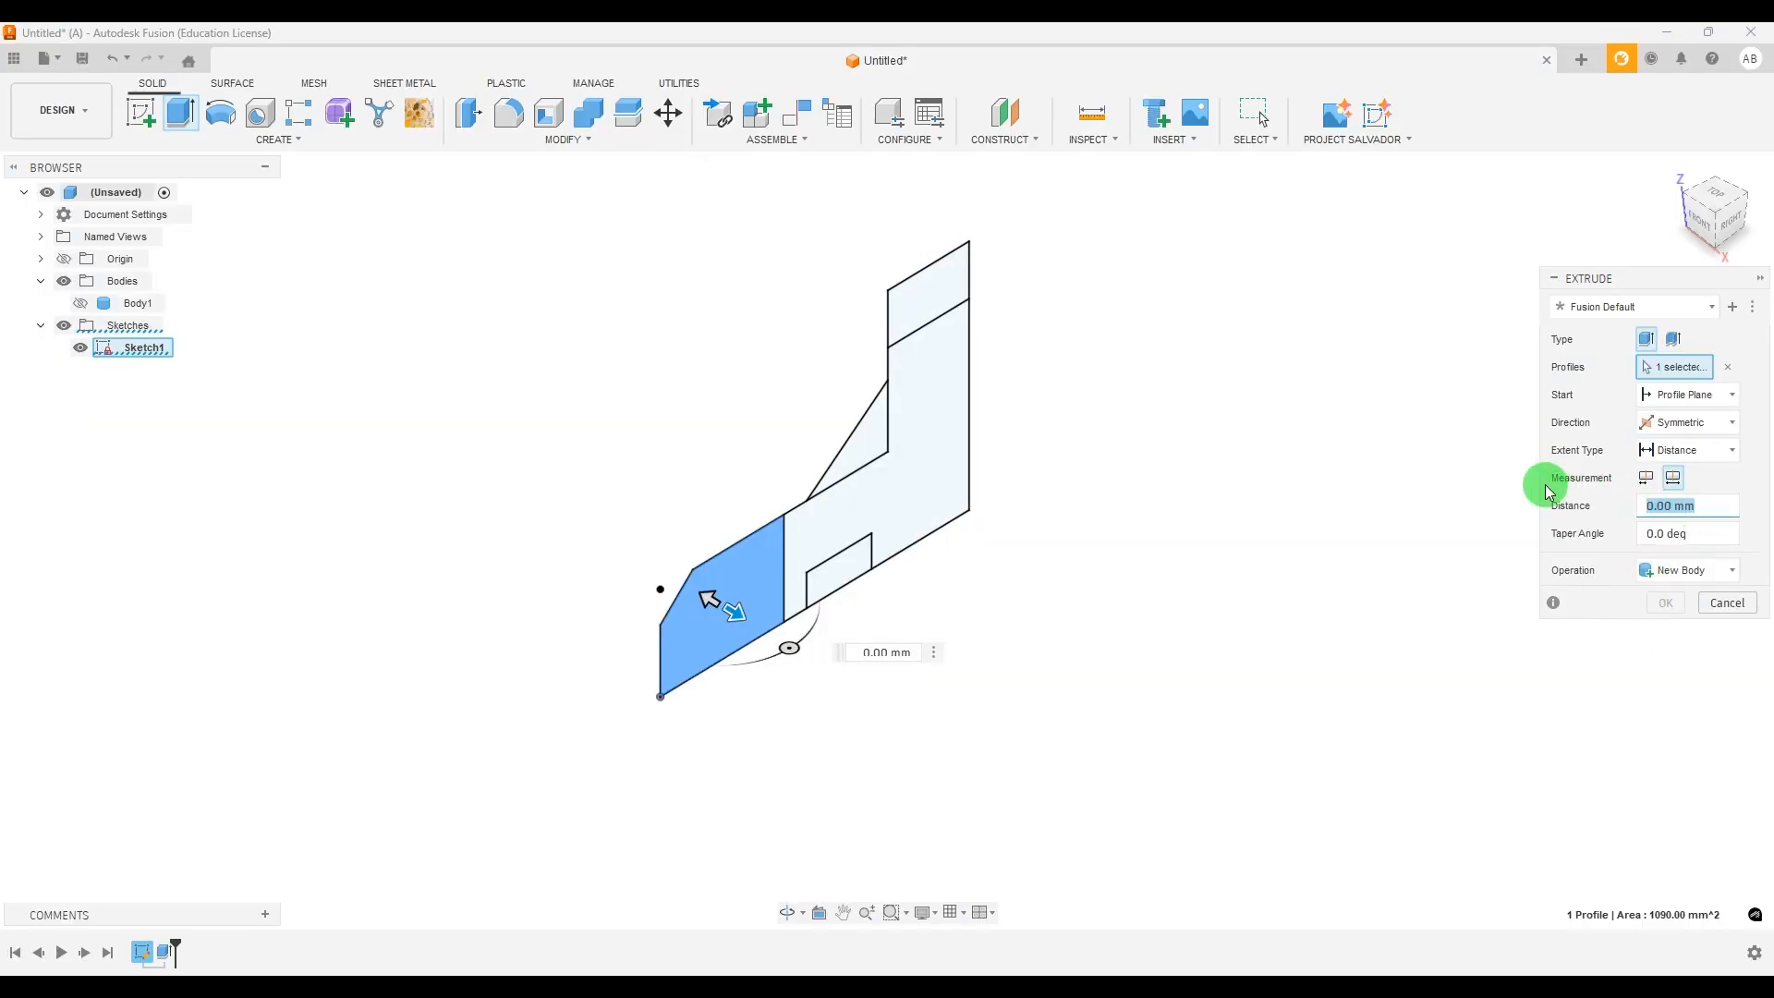
text(20)
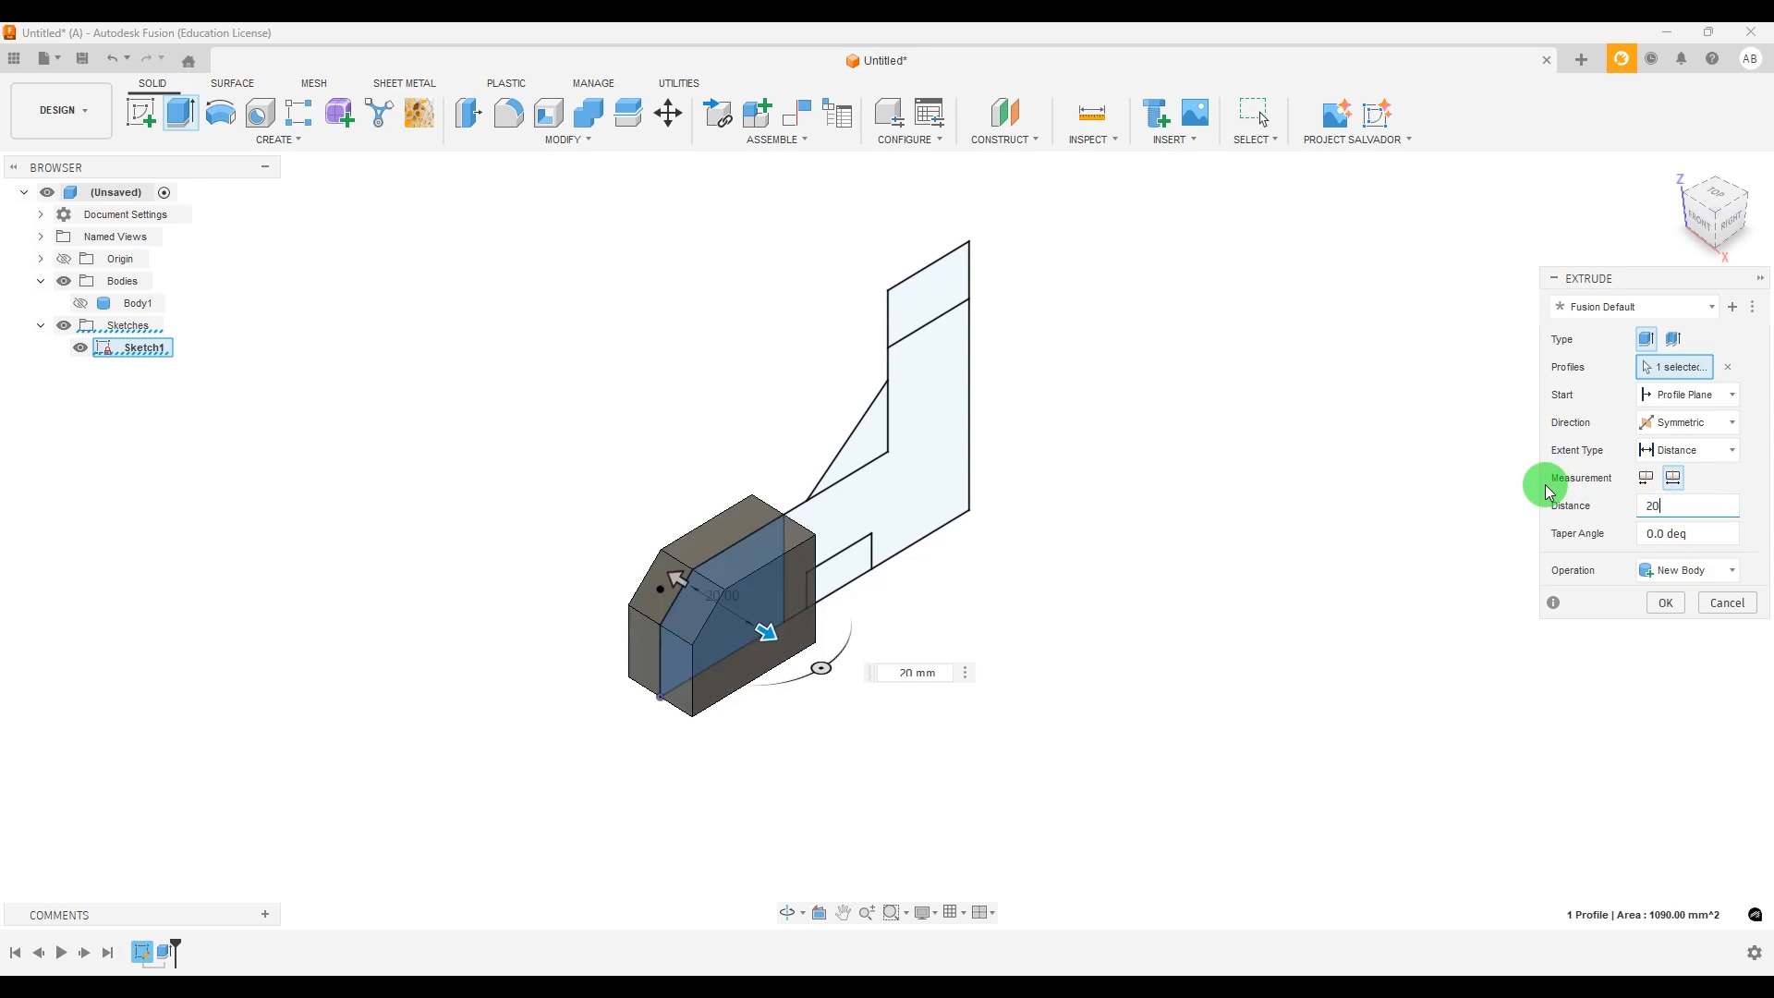
click(81, 305)
mouse_move(1287, 682)
shift+middle_down()
mouse_move(1203, 579)
mouse_move(1258, 650)
shift+middle_up()
click(1665, 632)
shift+middle_drag(1251, 539, 790, 501)
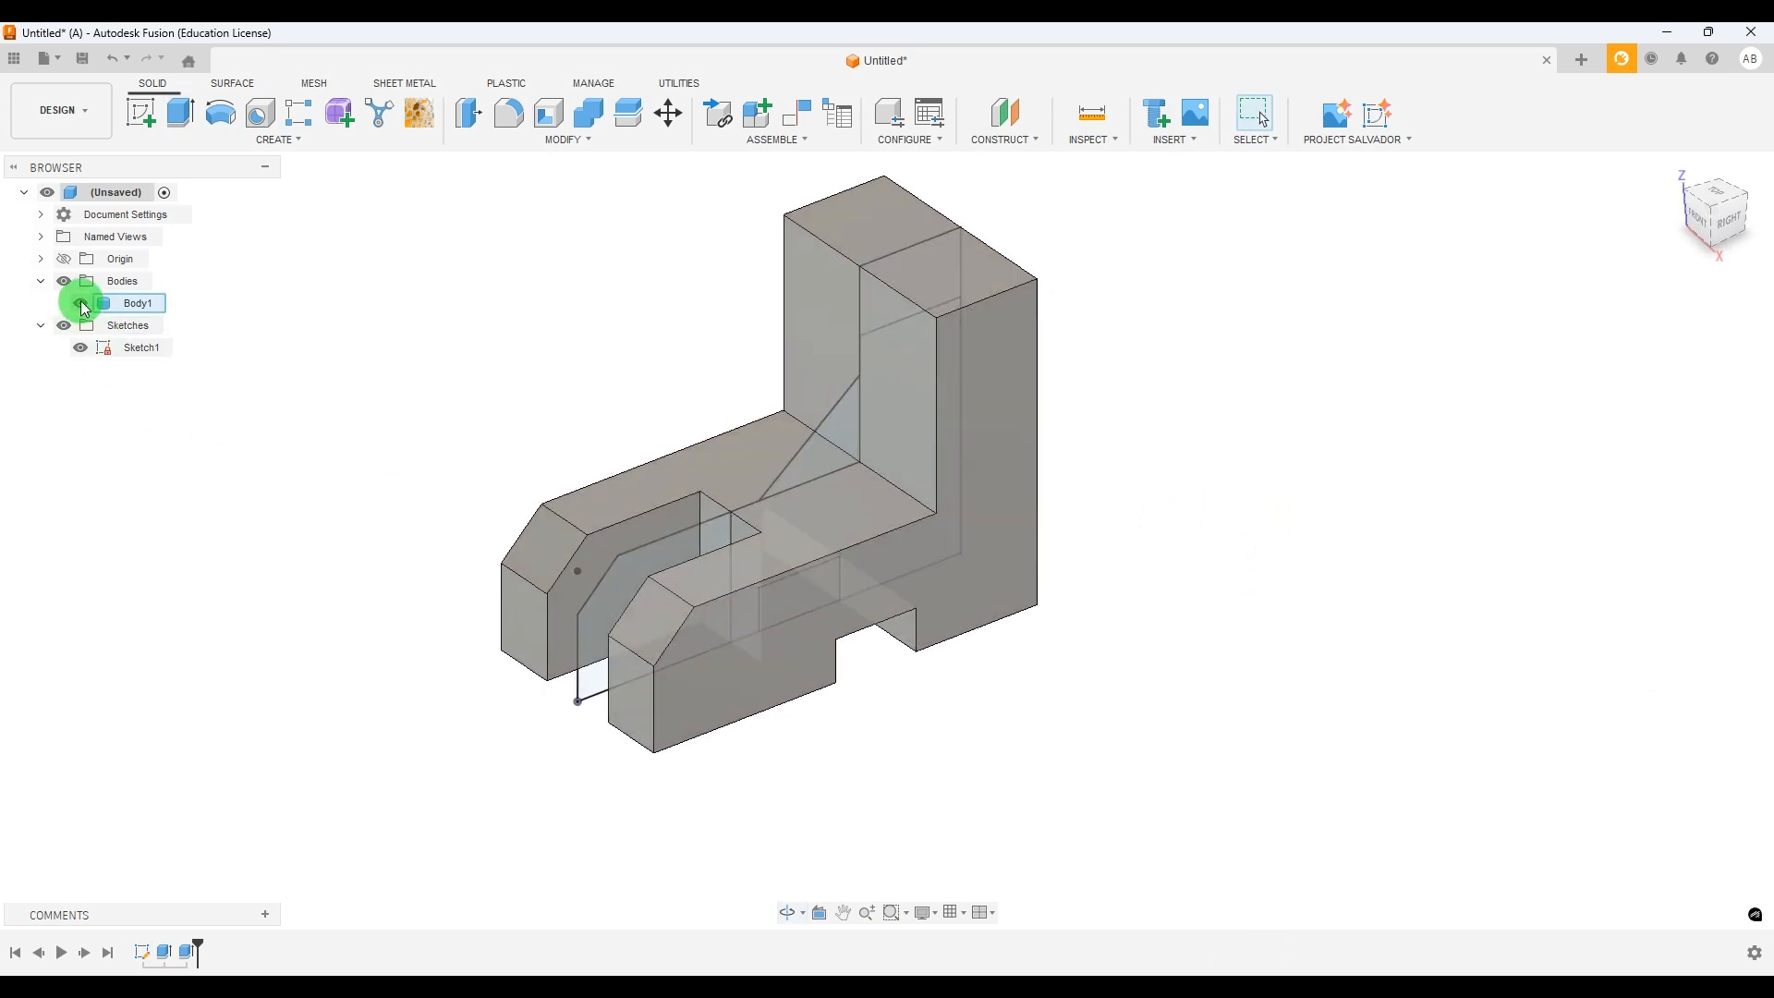
With Body1 hidden, extrude the upright's top profile symmetrically to a 32 mm whole length, checking the reference drawing, and show Body1 to cut the recess
click(80, 303)
click(199, 128)
click(879, 283)
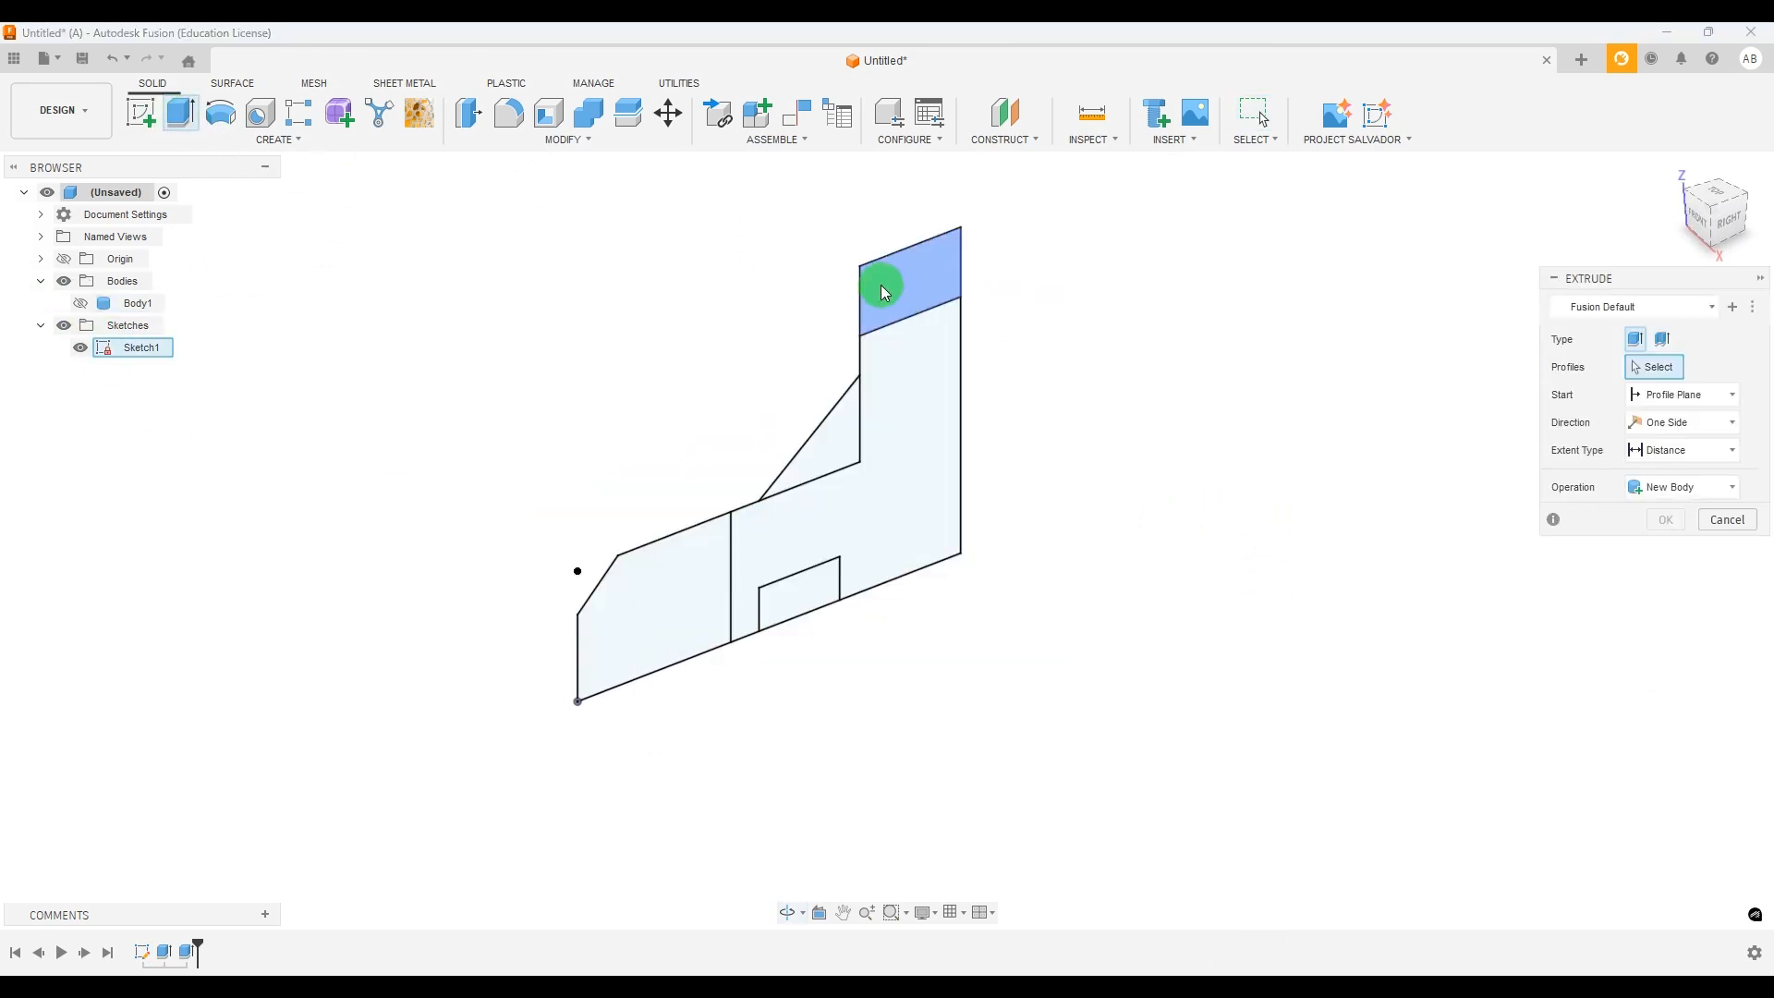
click(1684, 438)
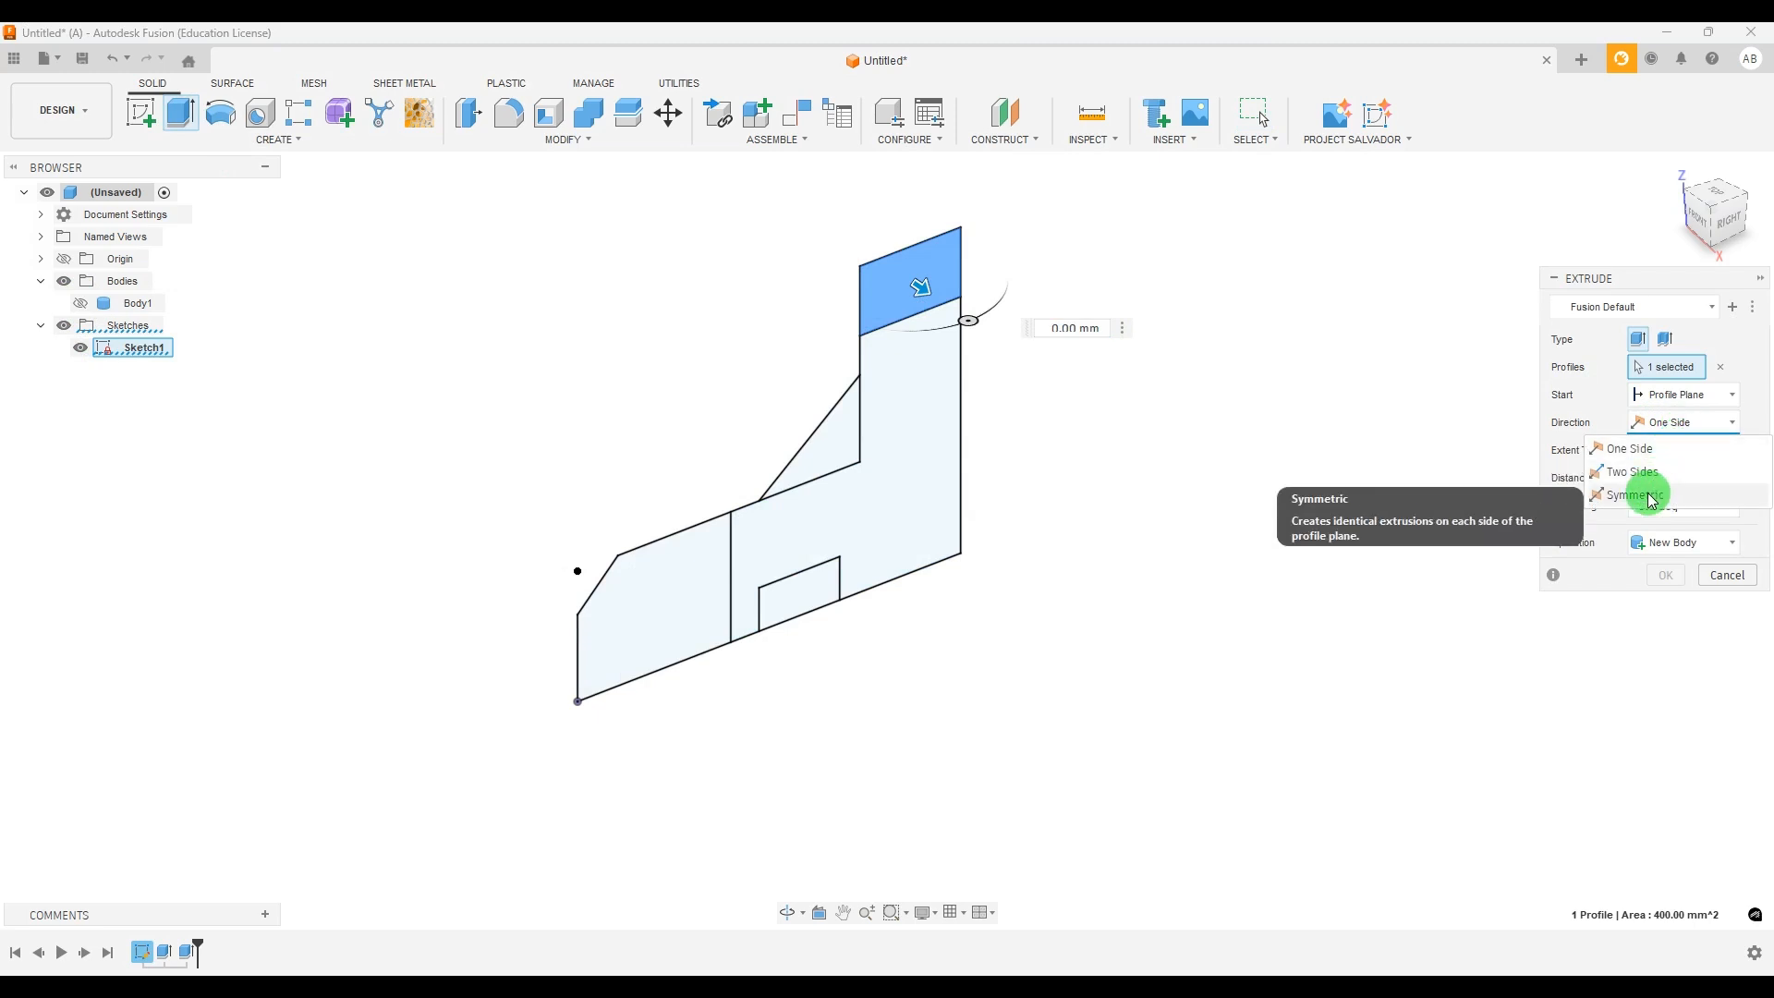
click(1682, 452)
click(1675, 479)
click(1671, 506)
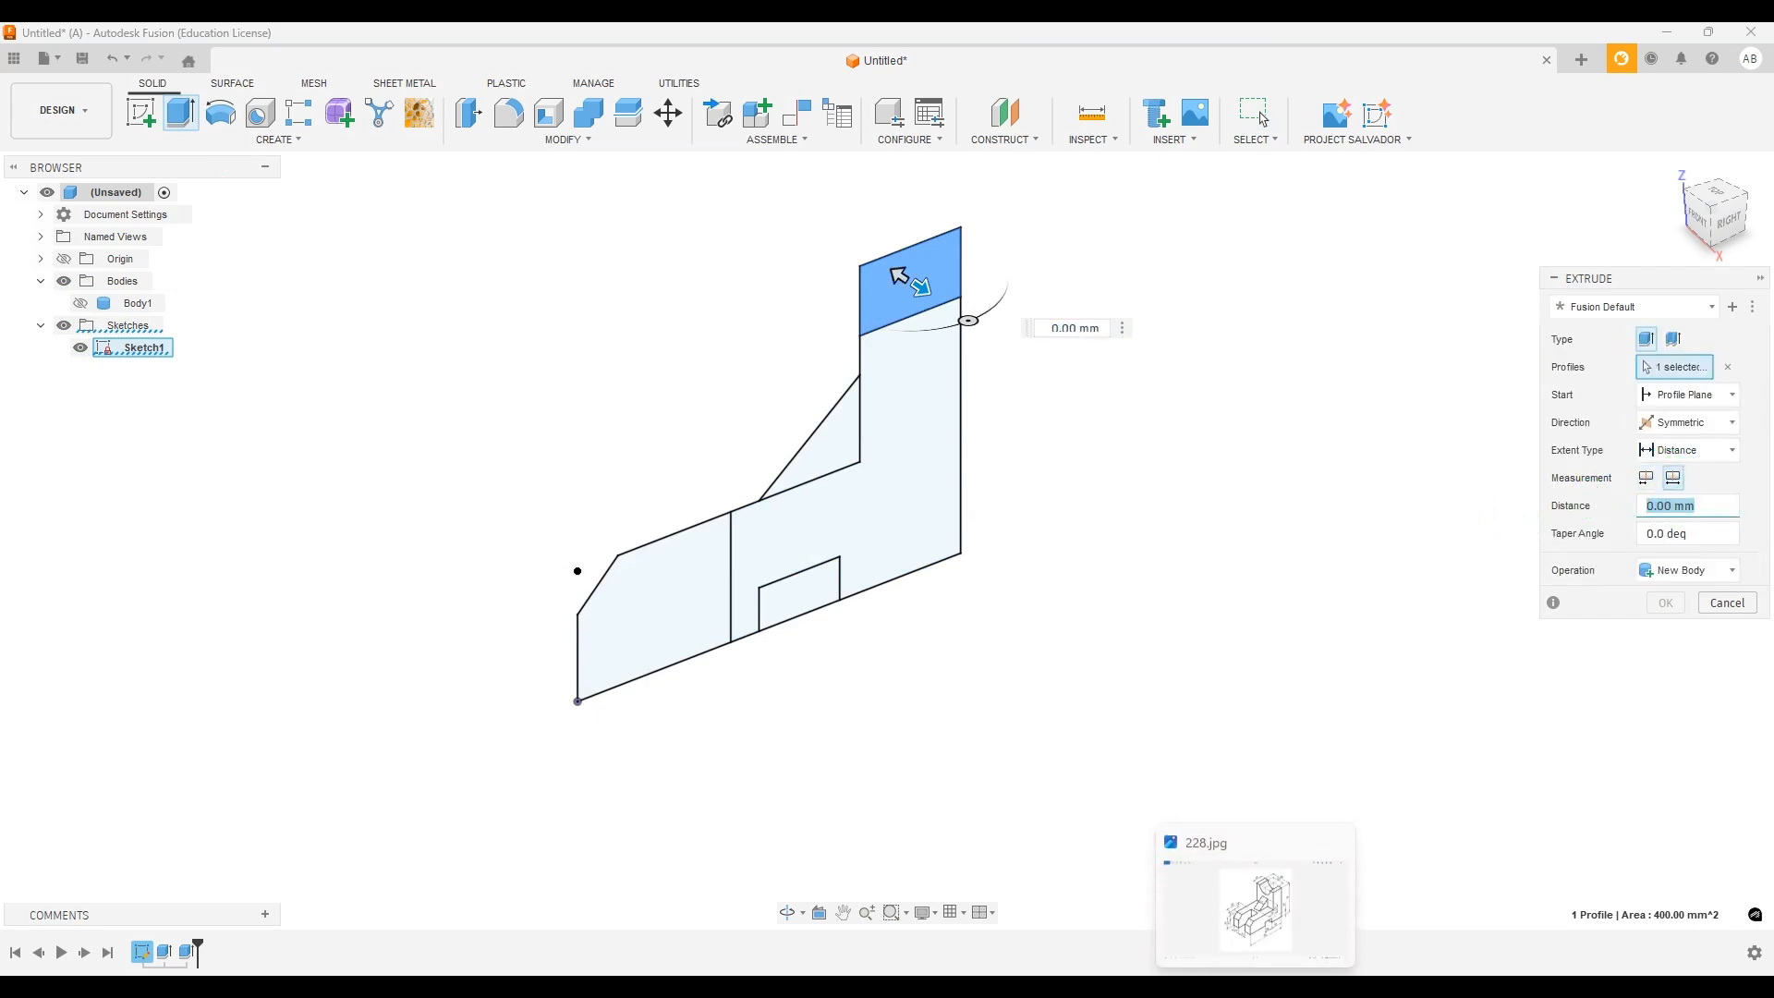
click(1245, 970)
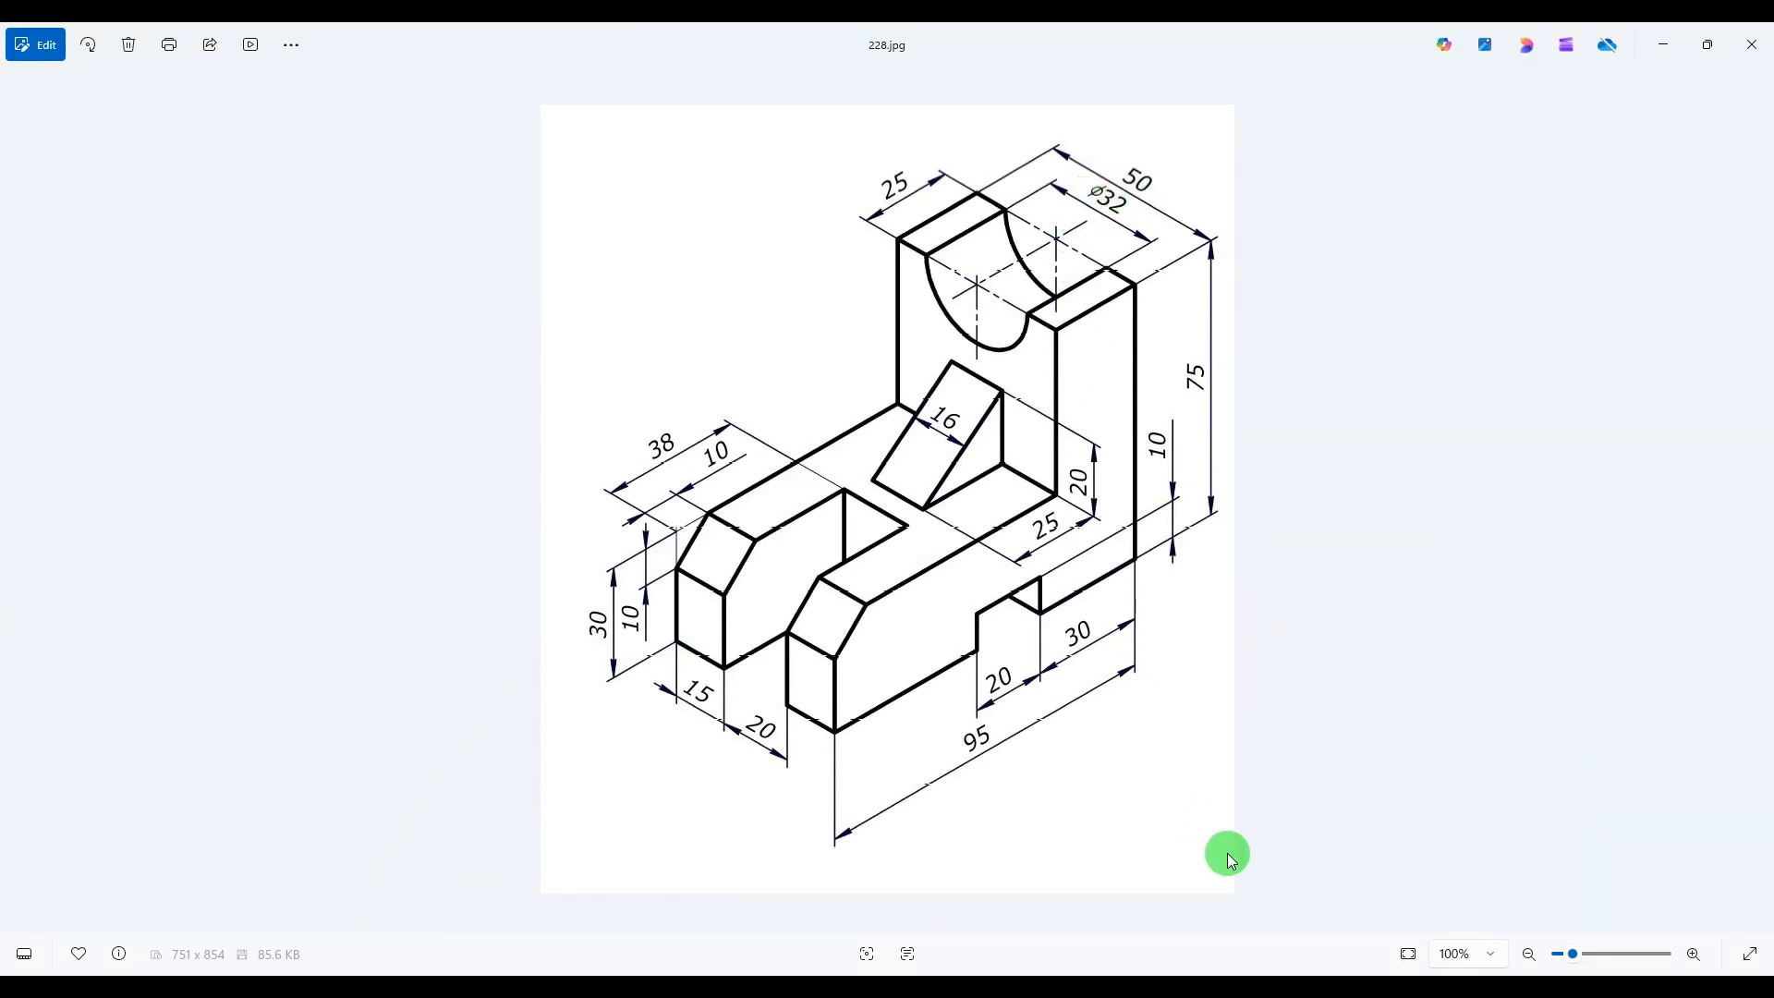
click(1268, 972)
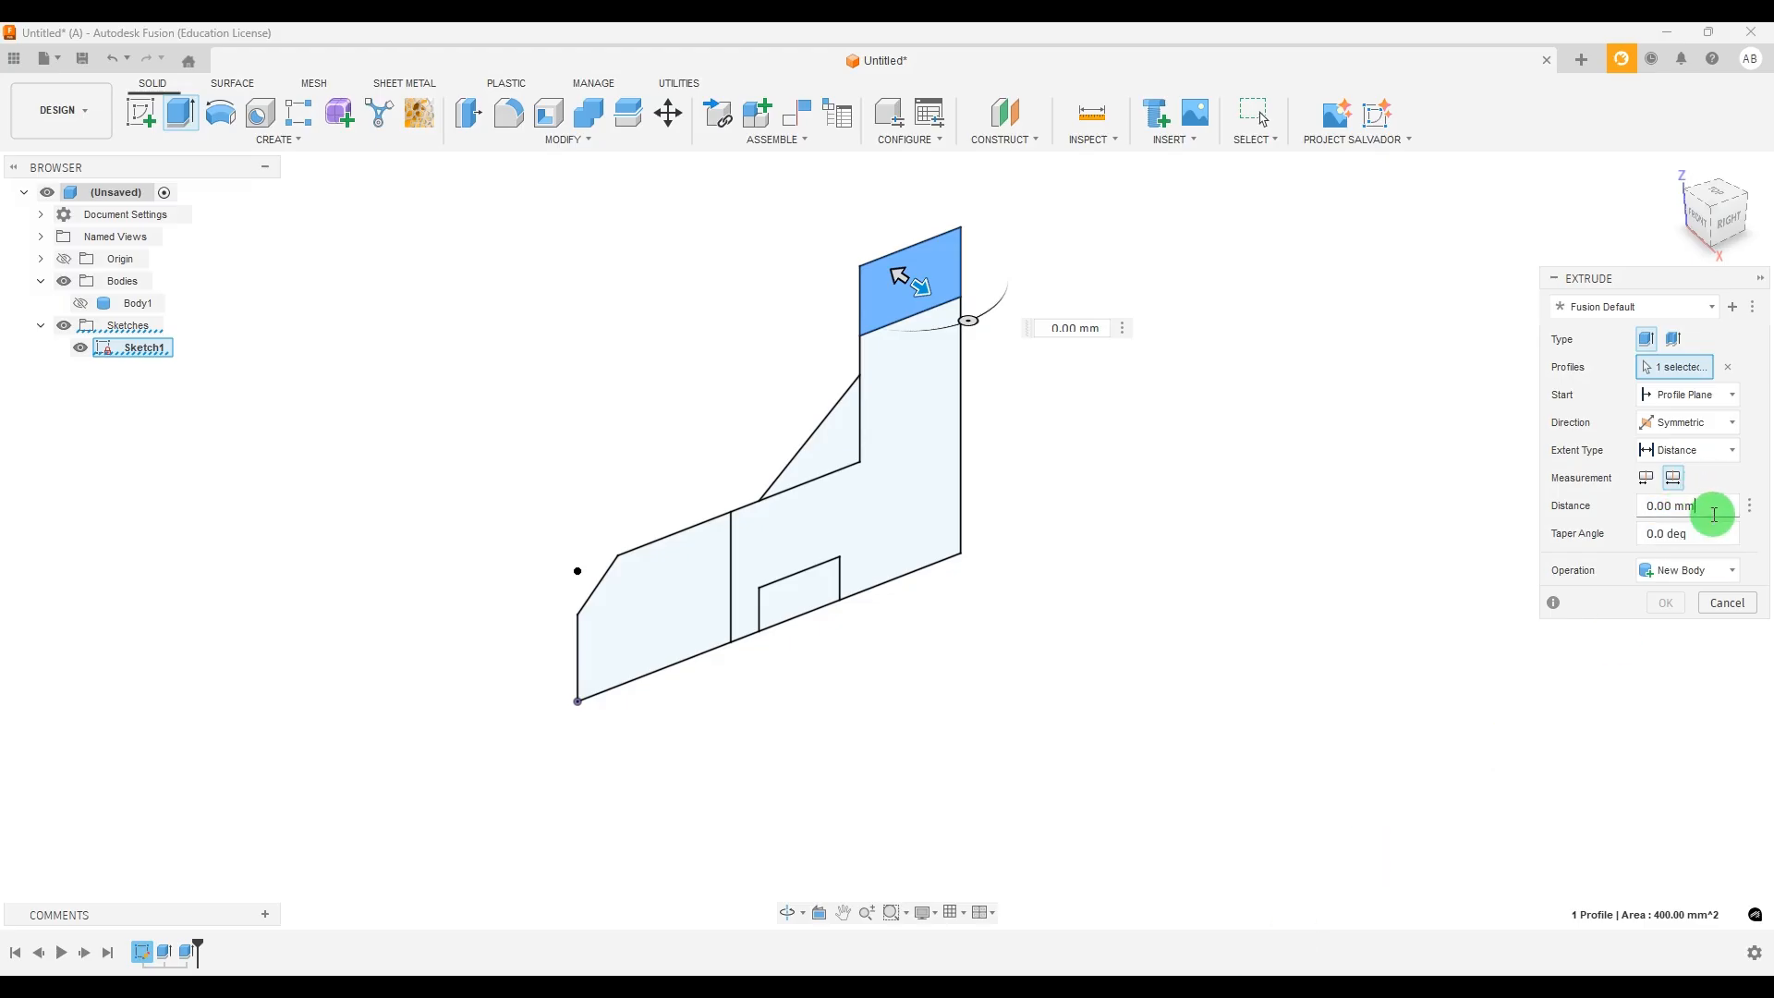
drag(1713, 513, 1522, 493)
text(32)
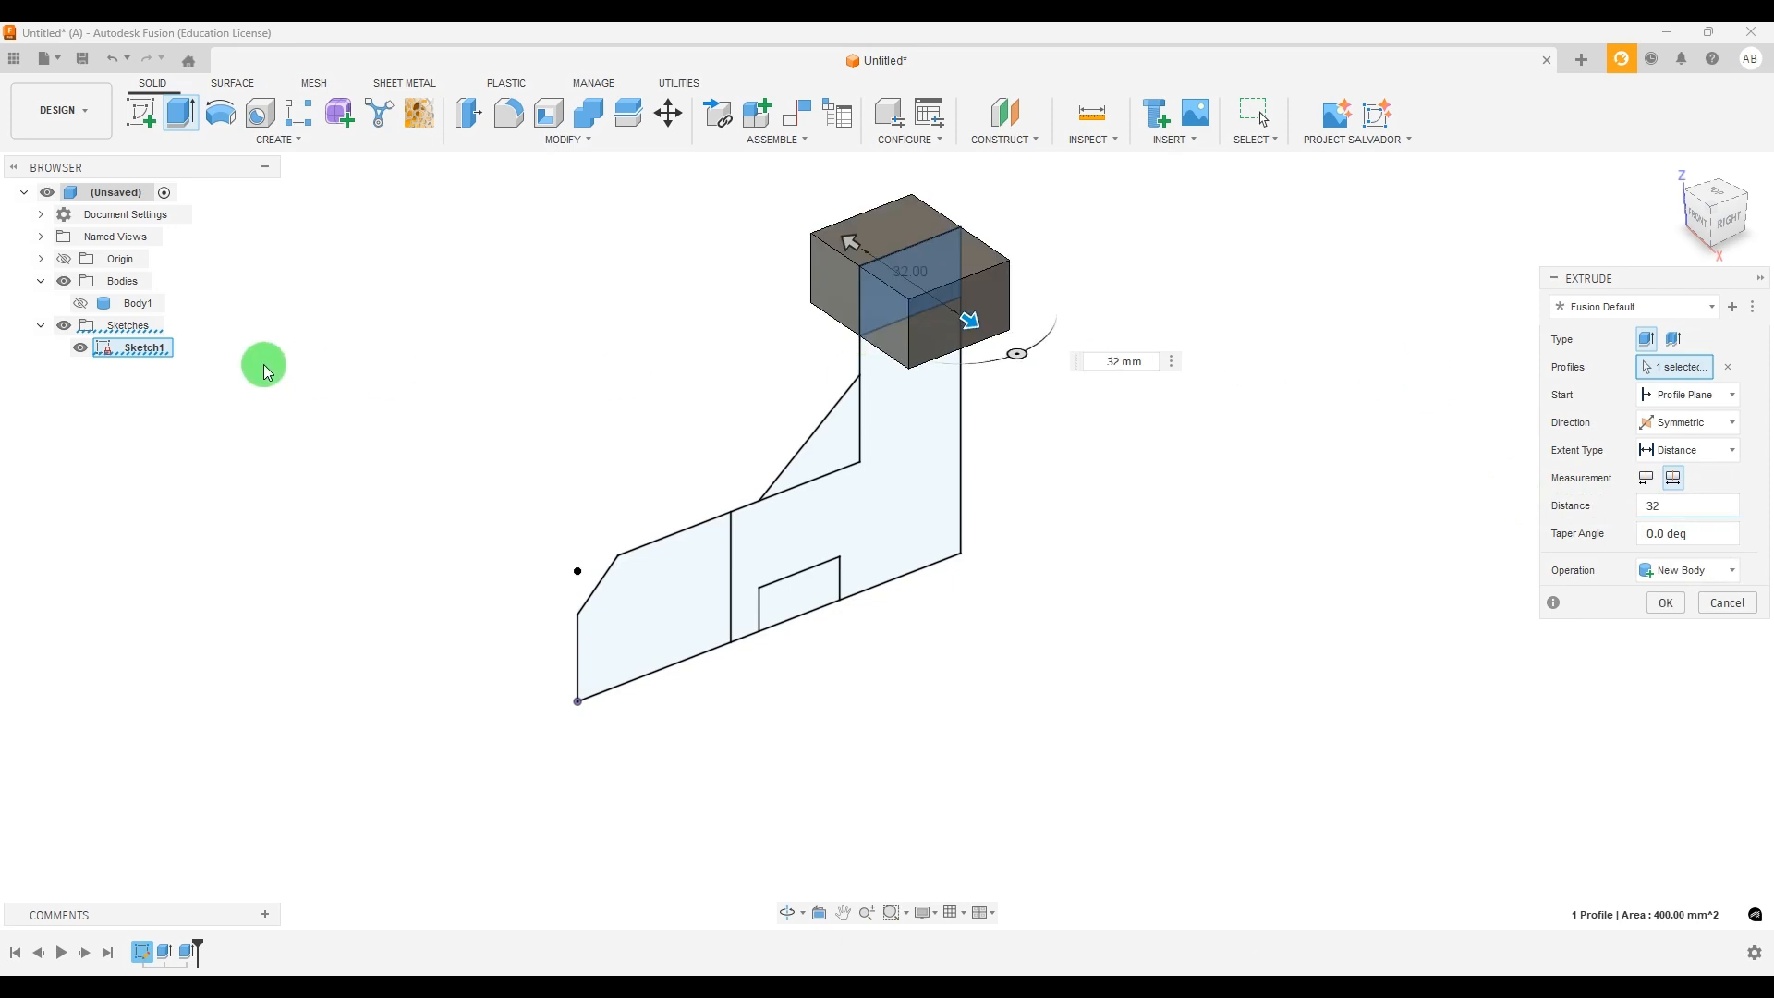
click(80, 303)
shift+middle_drag(1235, 530, 1354, 504)
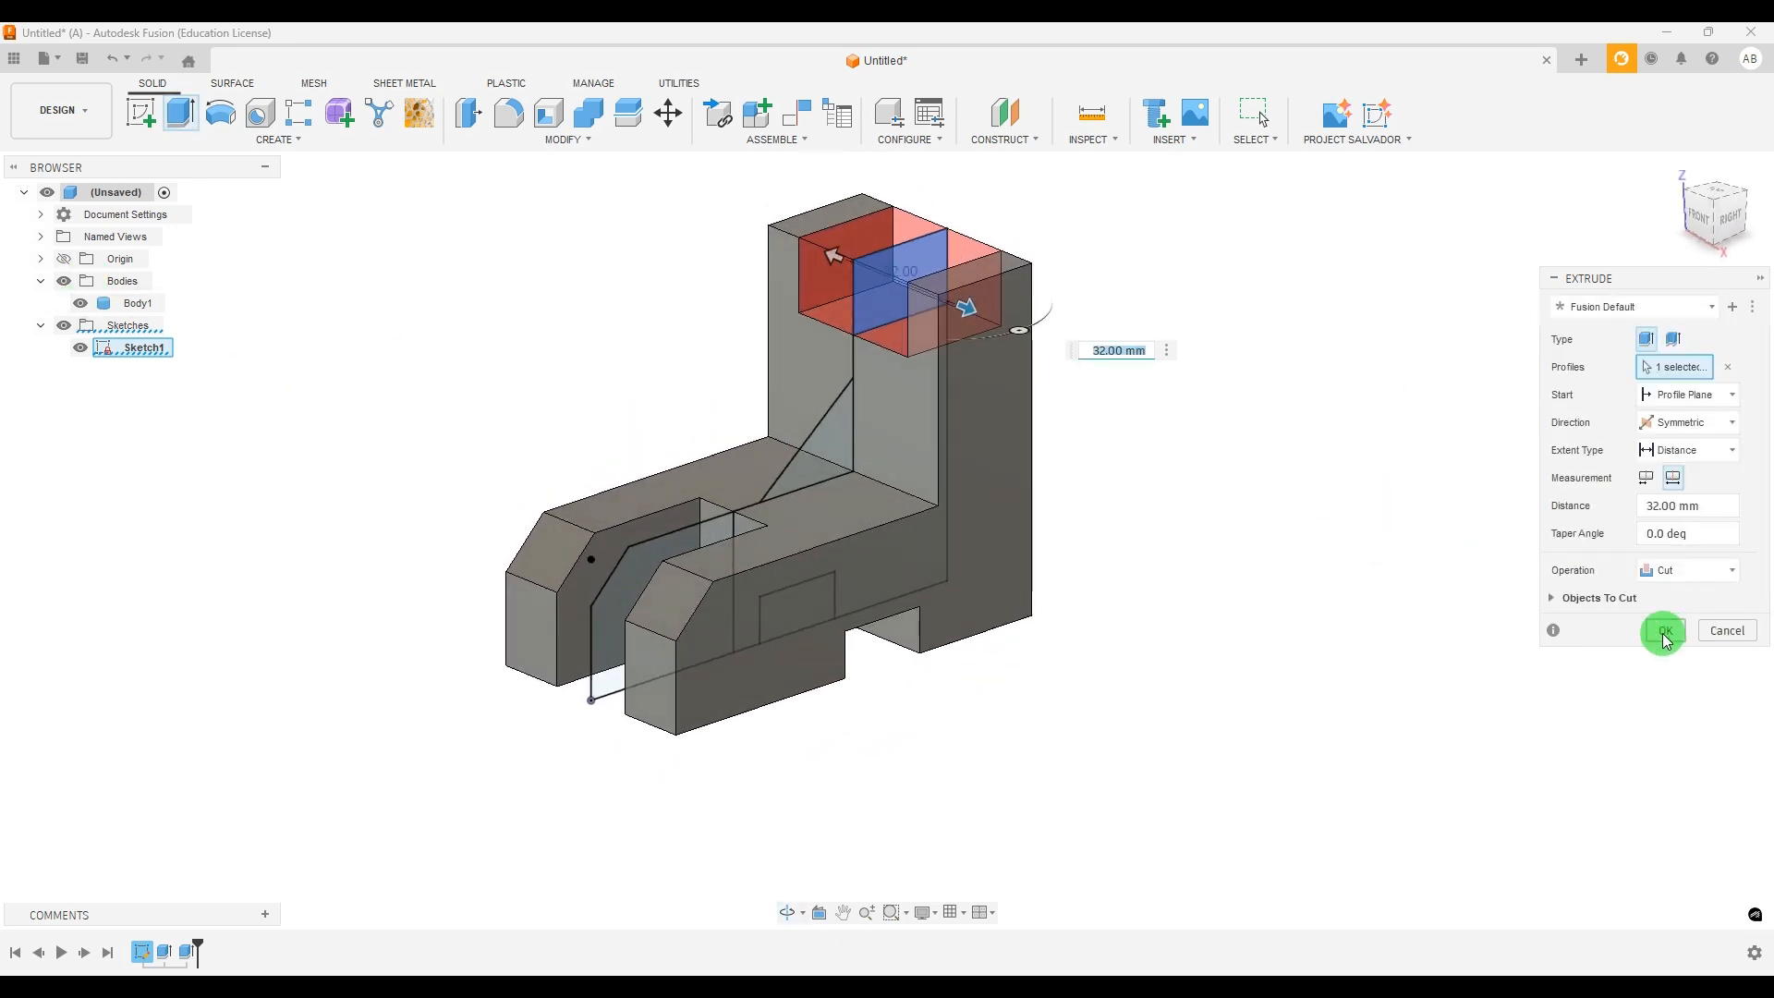
click(1666, 638)
Hide Sketch1 so that only the body with its top recess is displayed
shift+middle_drag(1200, 455, 1263, 468)
mouse_move(1207, 586)
shift+middle_down()
mouse_move(1265, 575)
mouse_move(1243, 589)
shift+middle_up()
click(134, 362)
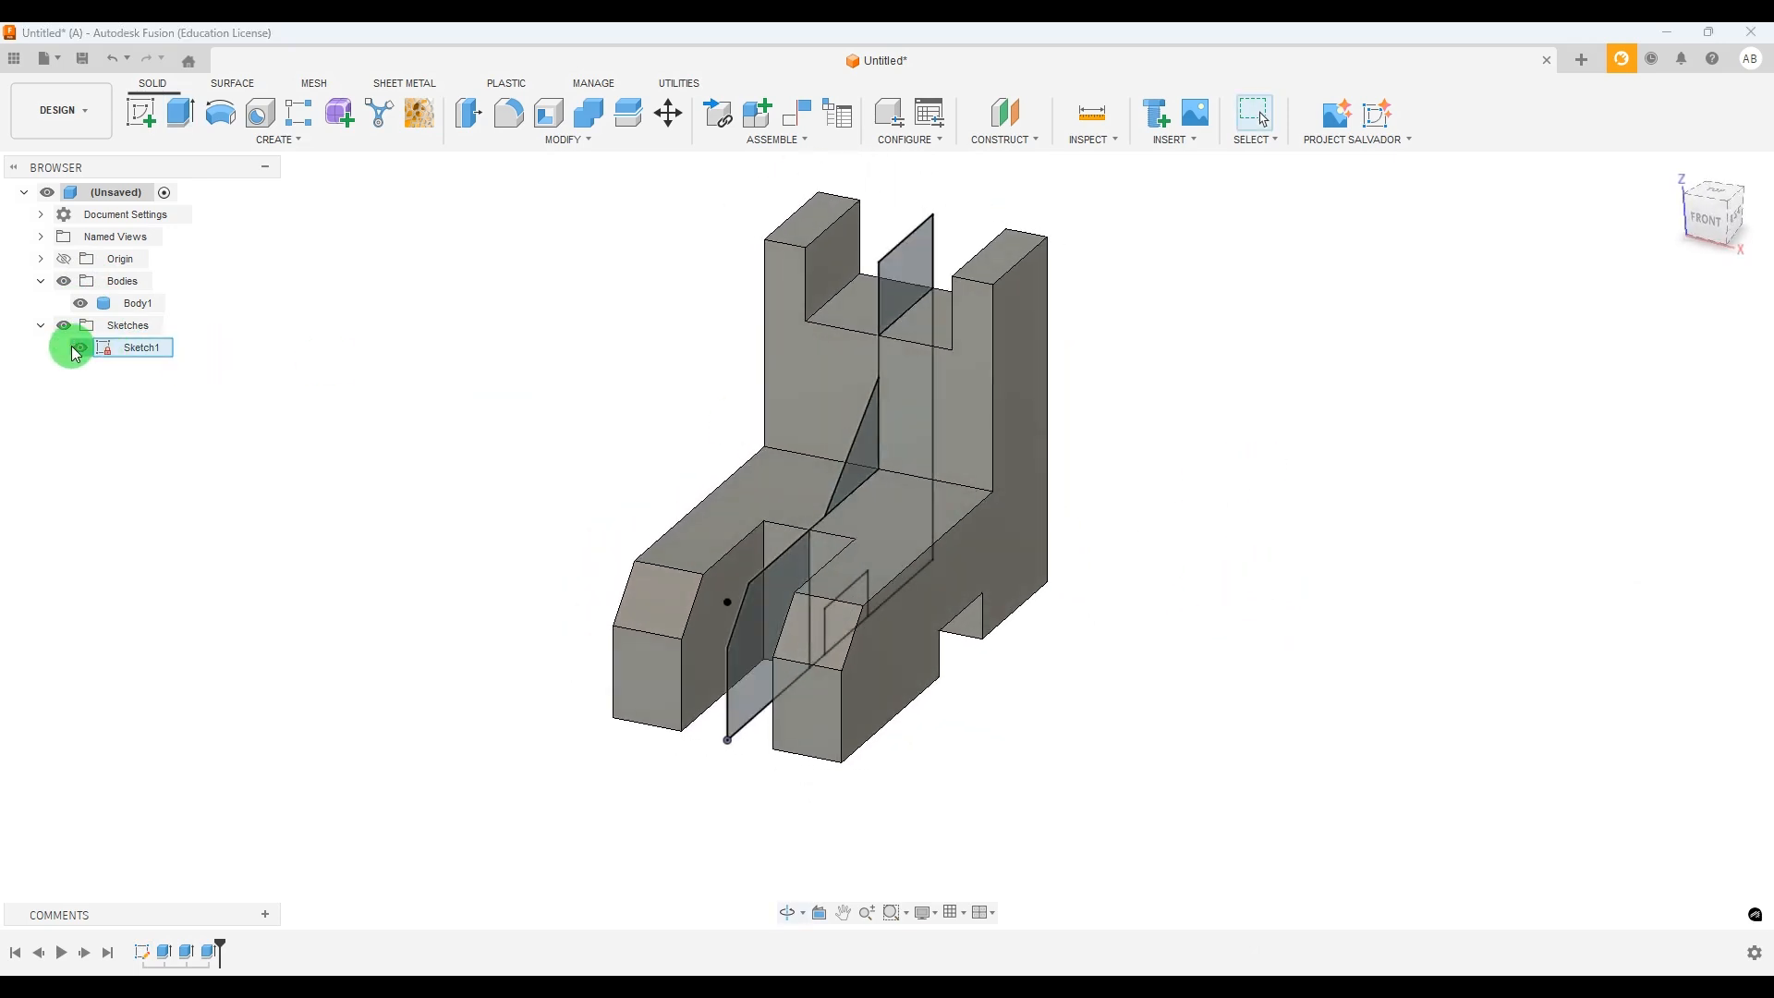
click(89, 349)
mouse_move(1312, 443)
shift+middle_down()
mouse_move(1355, 435)
mouse_move(1346, 408)
mouse_move(1264, 412)
shift+middle_up()
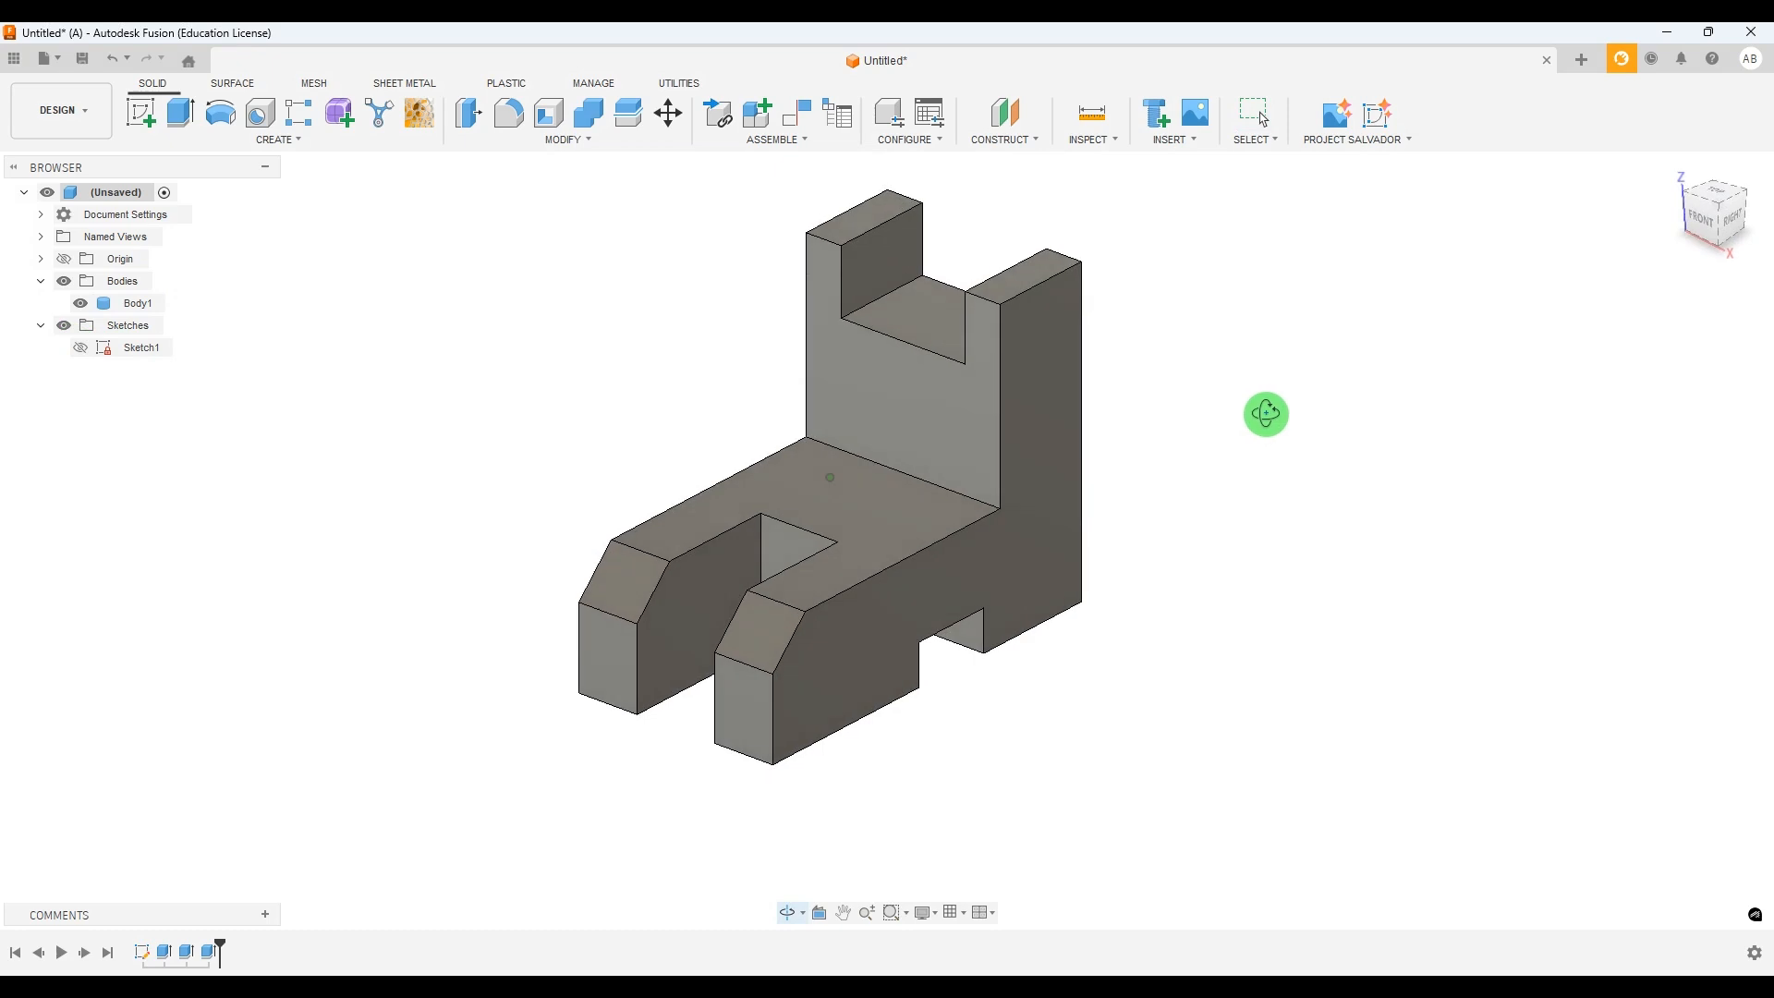
Fillet the two lower inside edges of the upright's top recess with a 16 mm radius to form a semicircular cradle
click(523, 140)
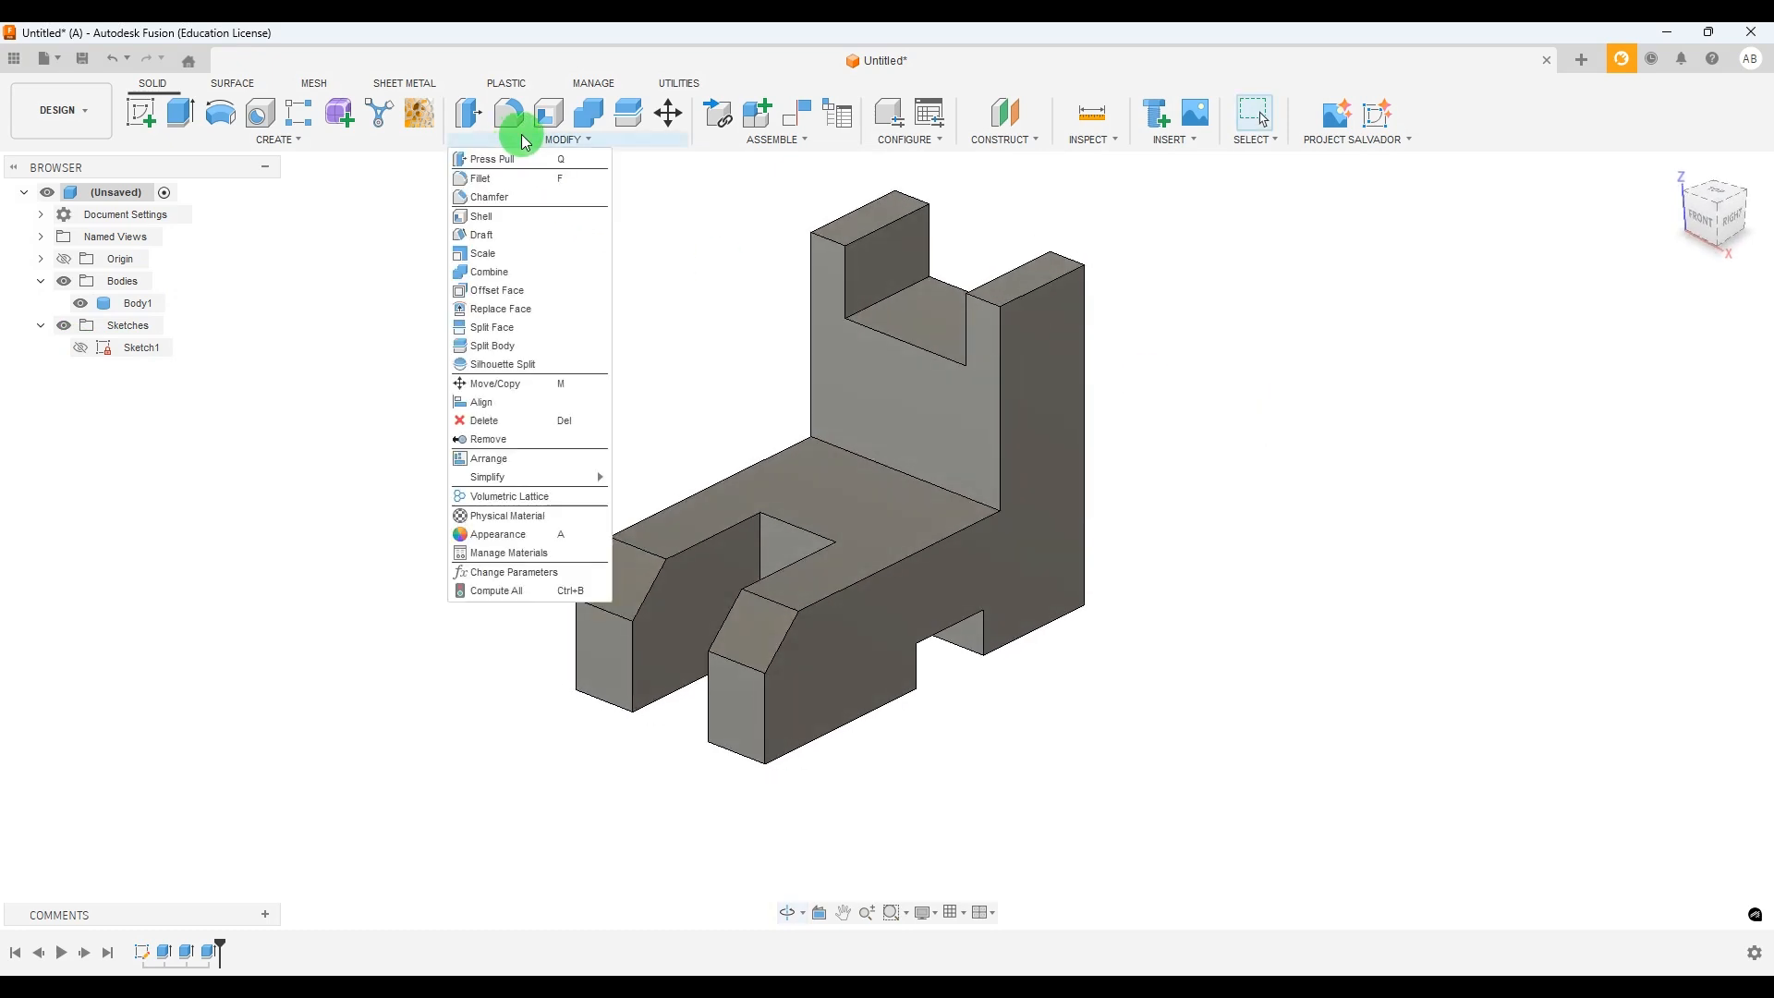
click(490, 183)
scroll(892, 277, up, 3)
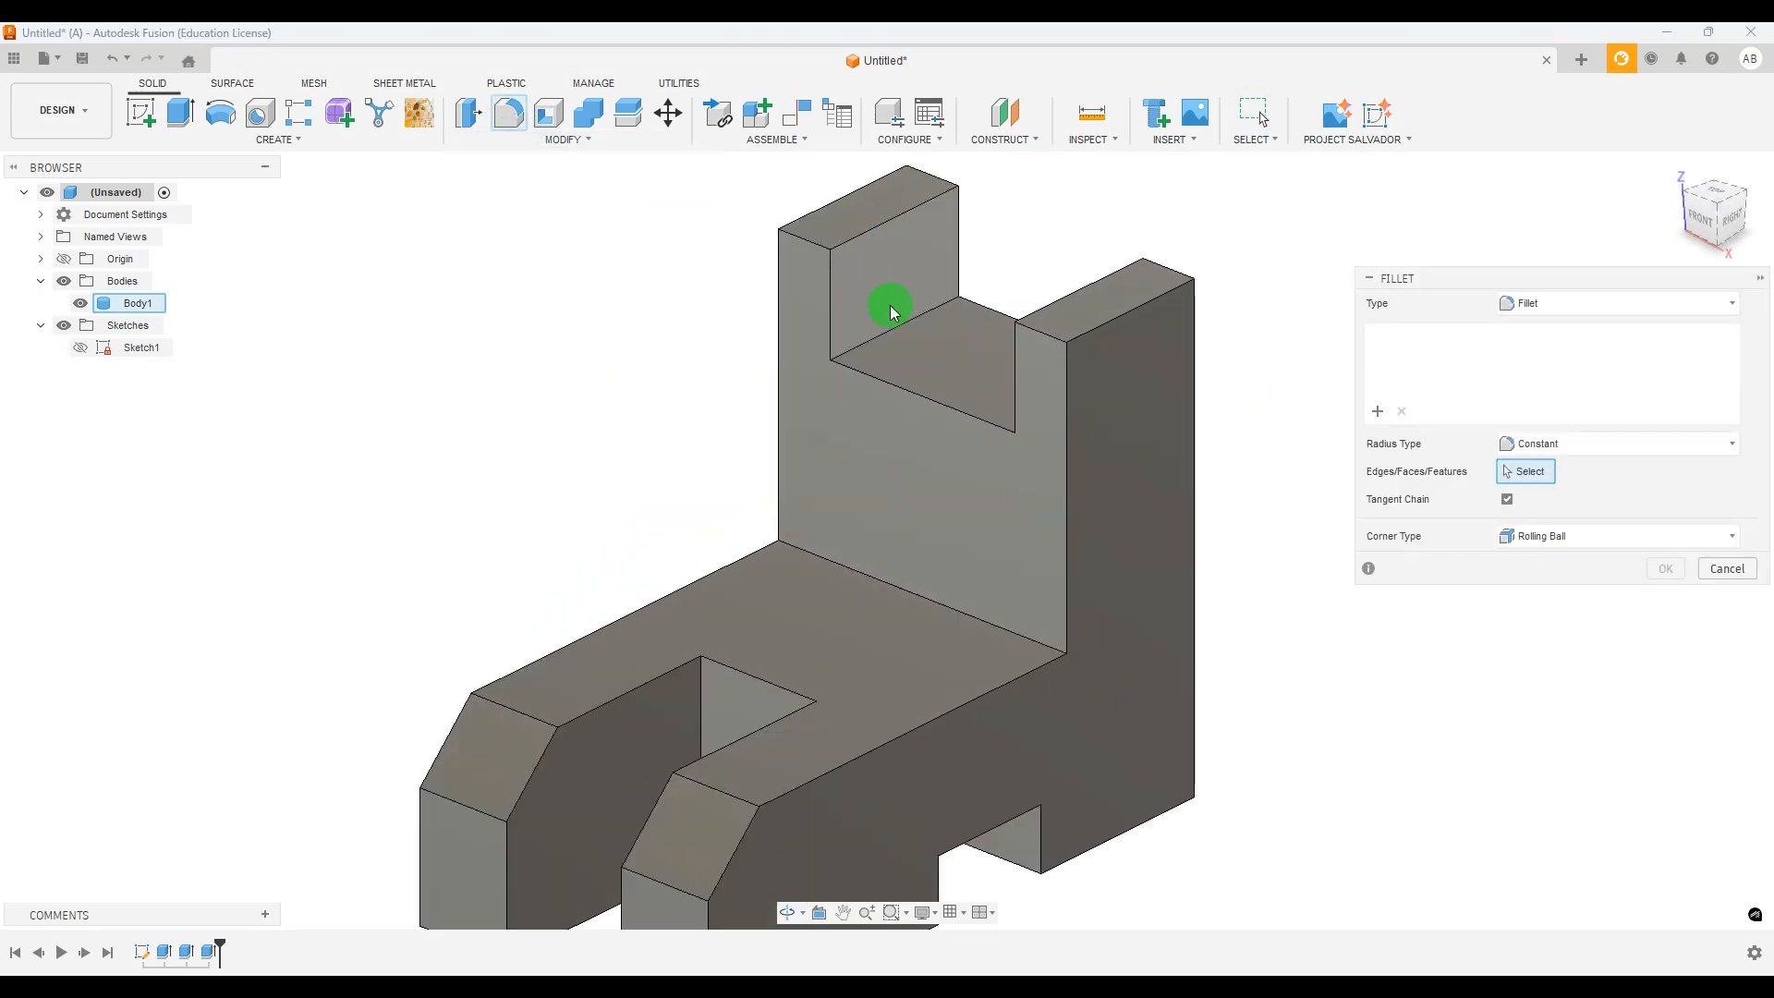
scroll(894, 340, up, 2)
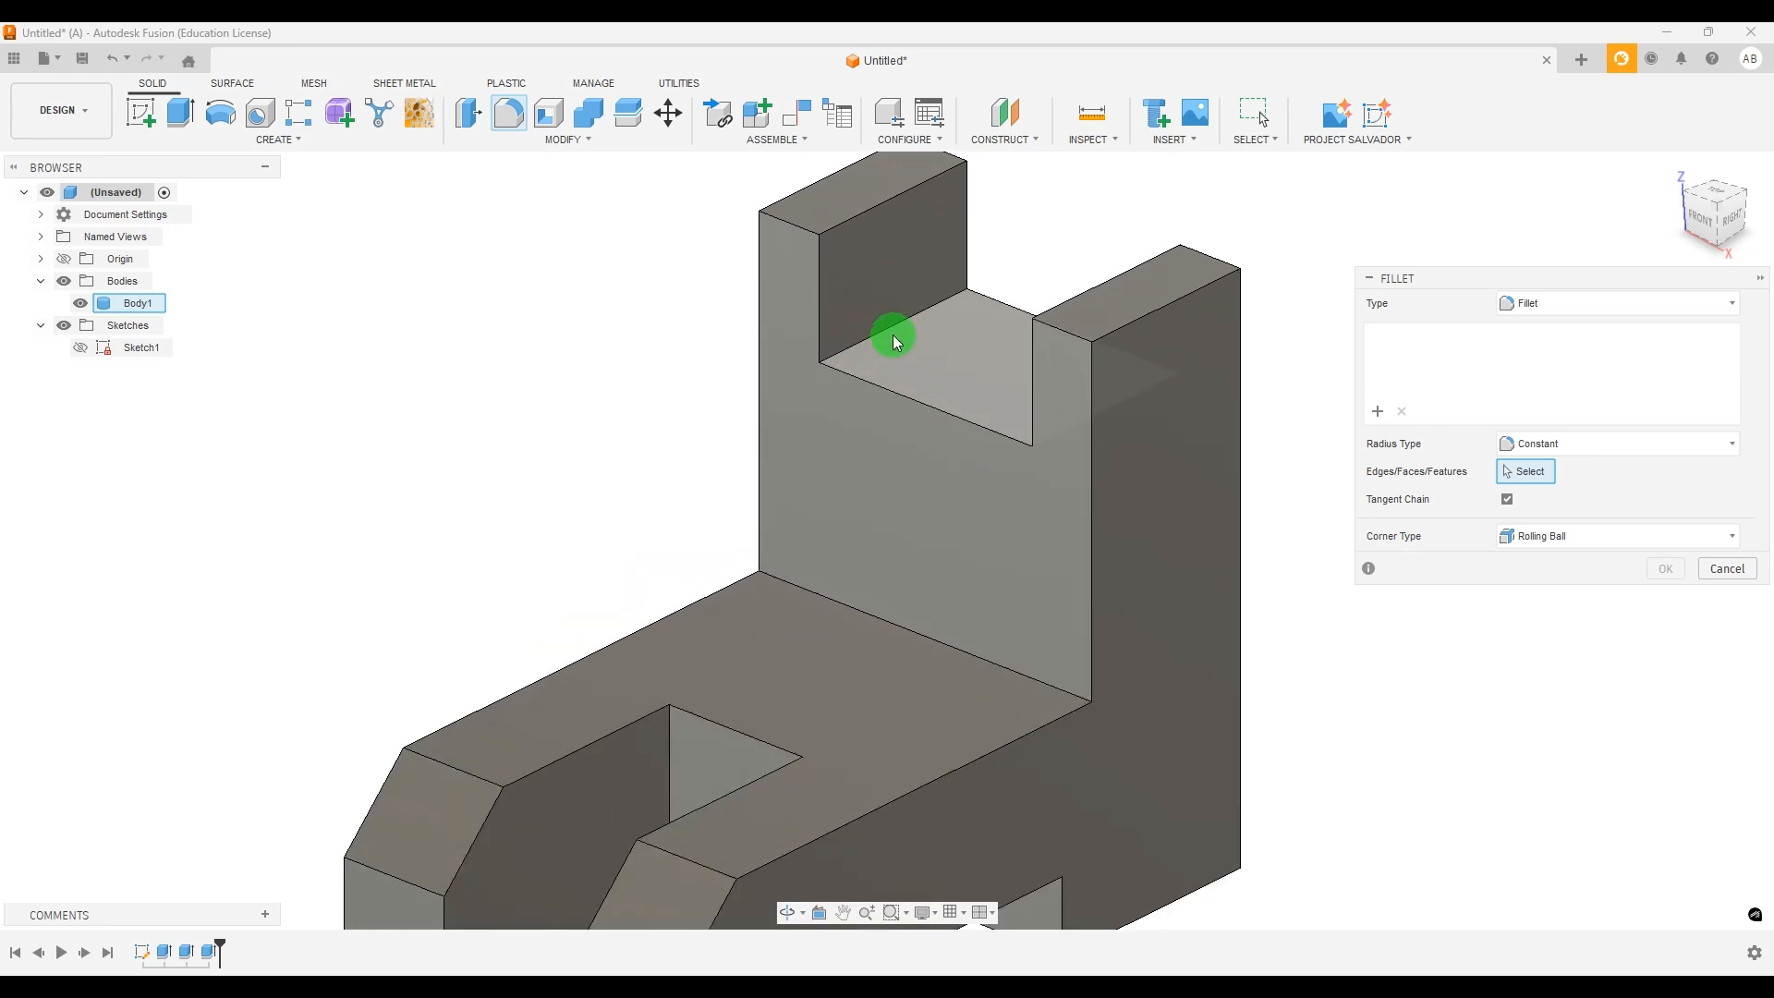
click(899, 330)
scroll(733, 317, down, 2)
shift+middle_drag(732, 317, 779, 351)
click(774, 342)
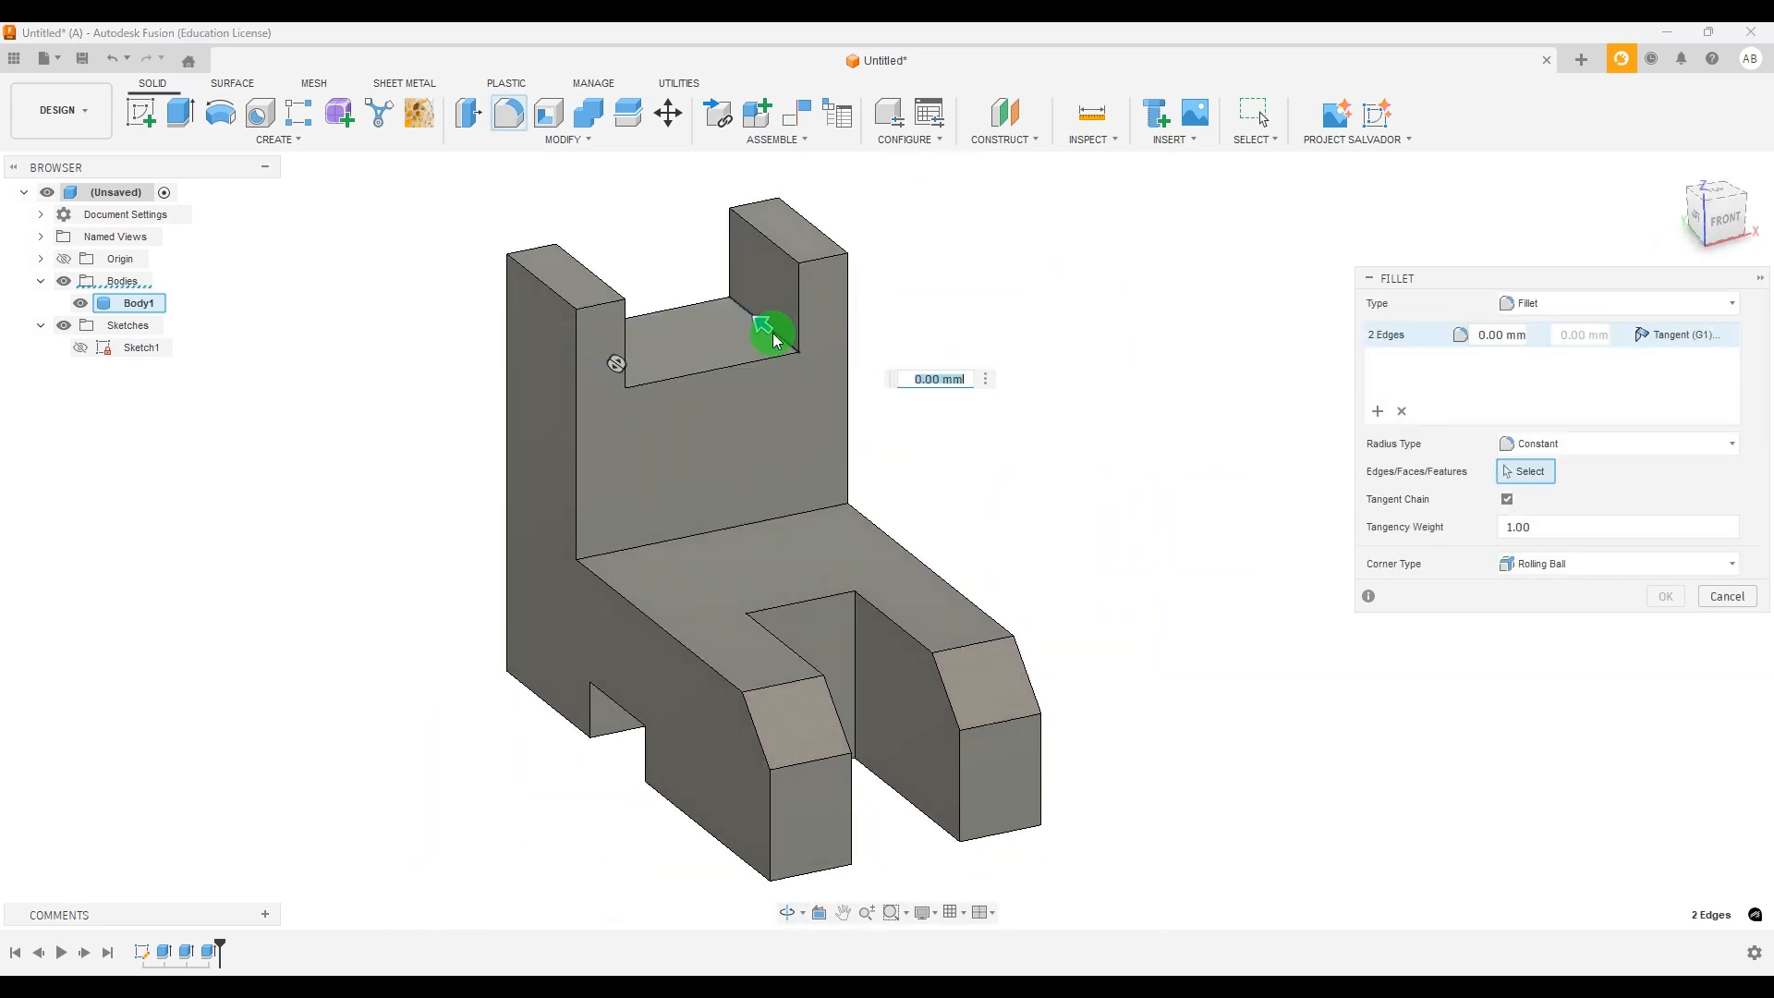
text(16)
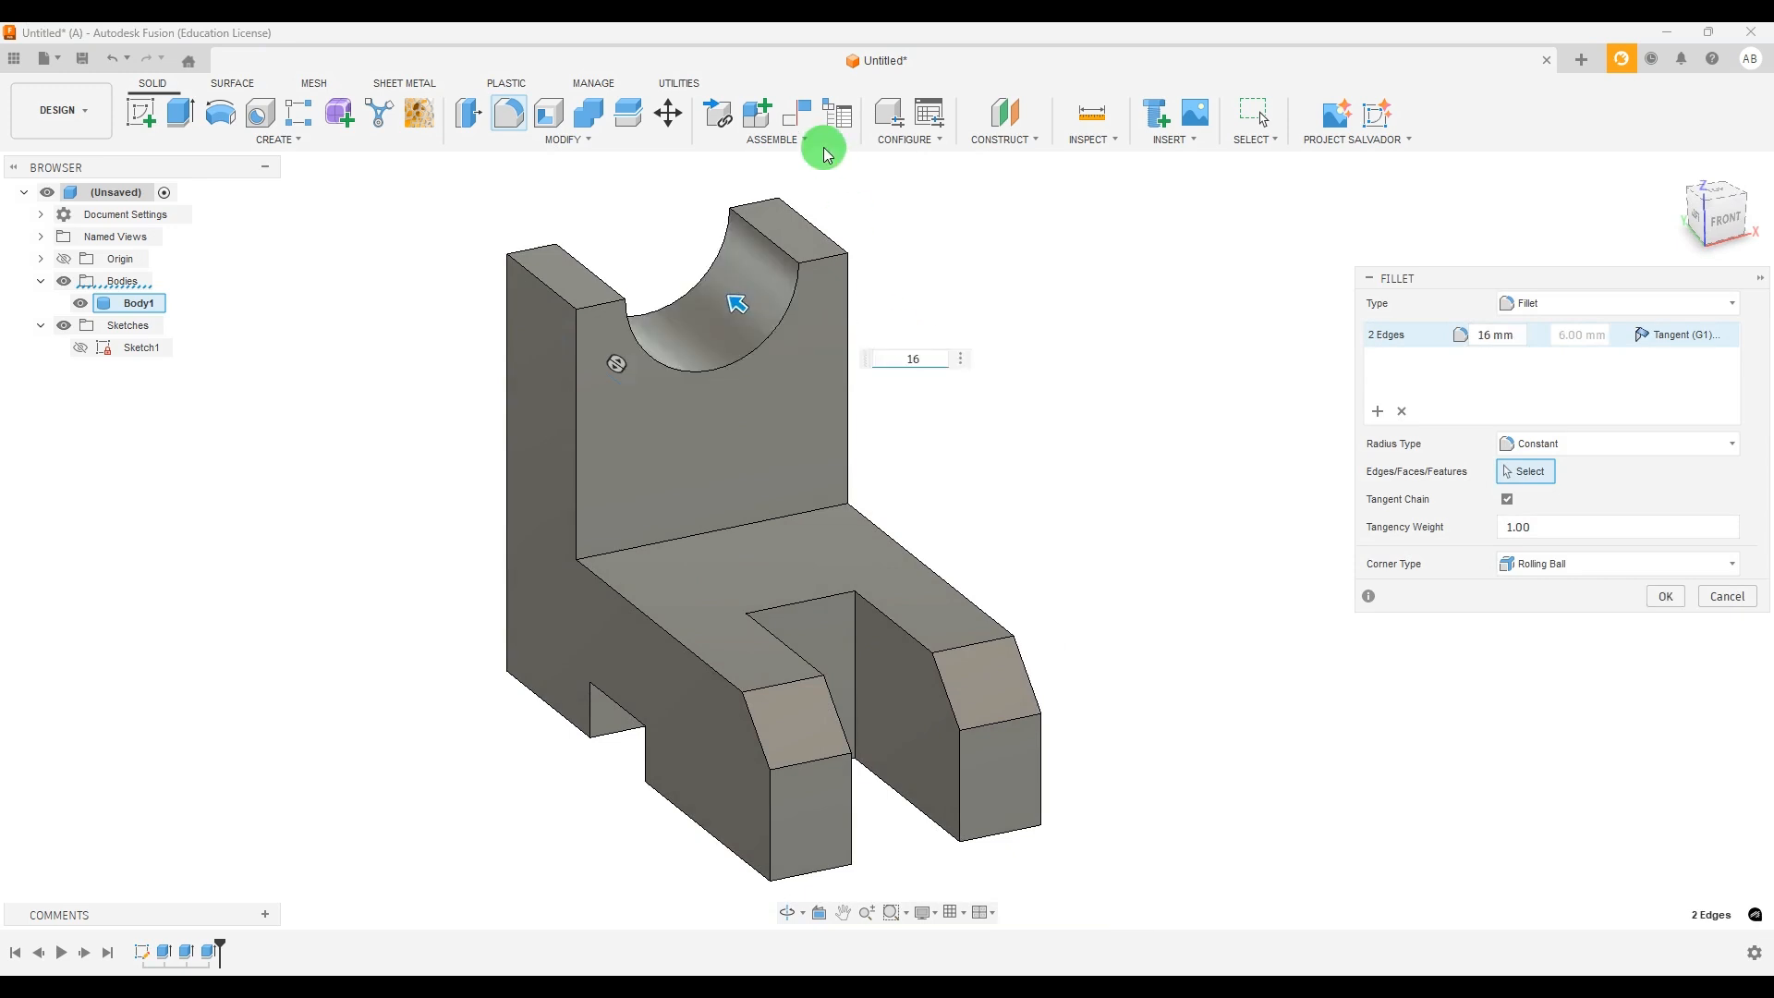
shift+middle_drag(899, 403, 788, 403)
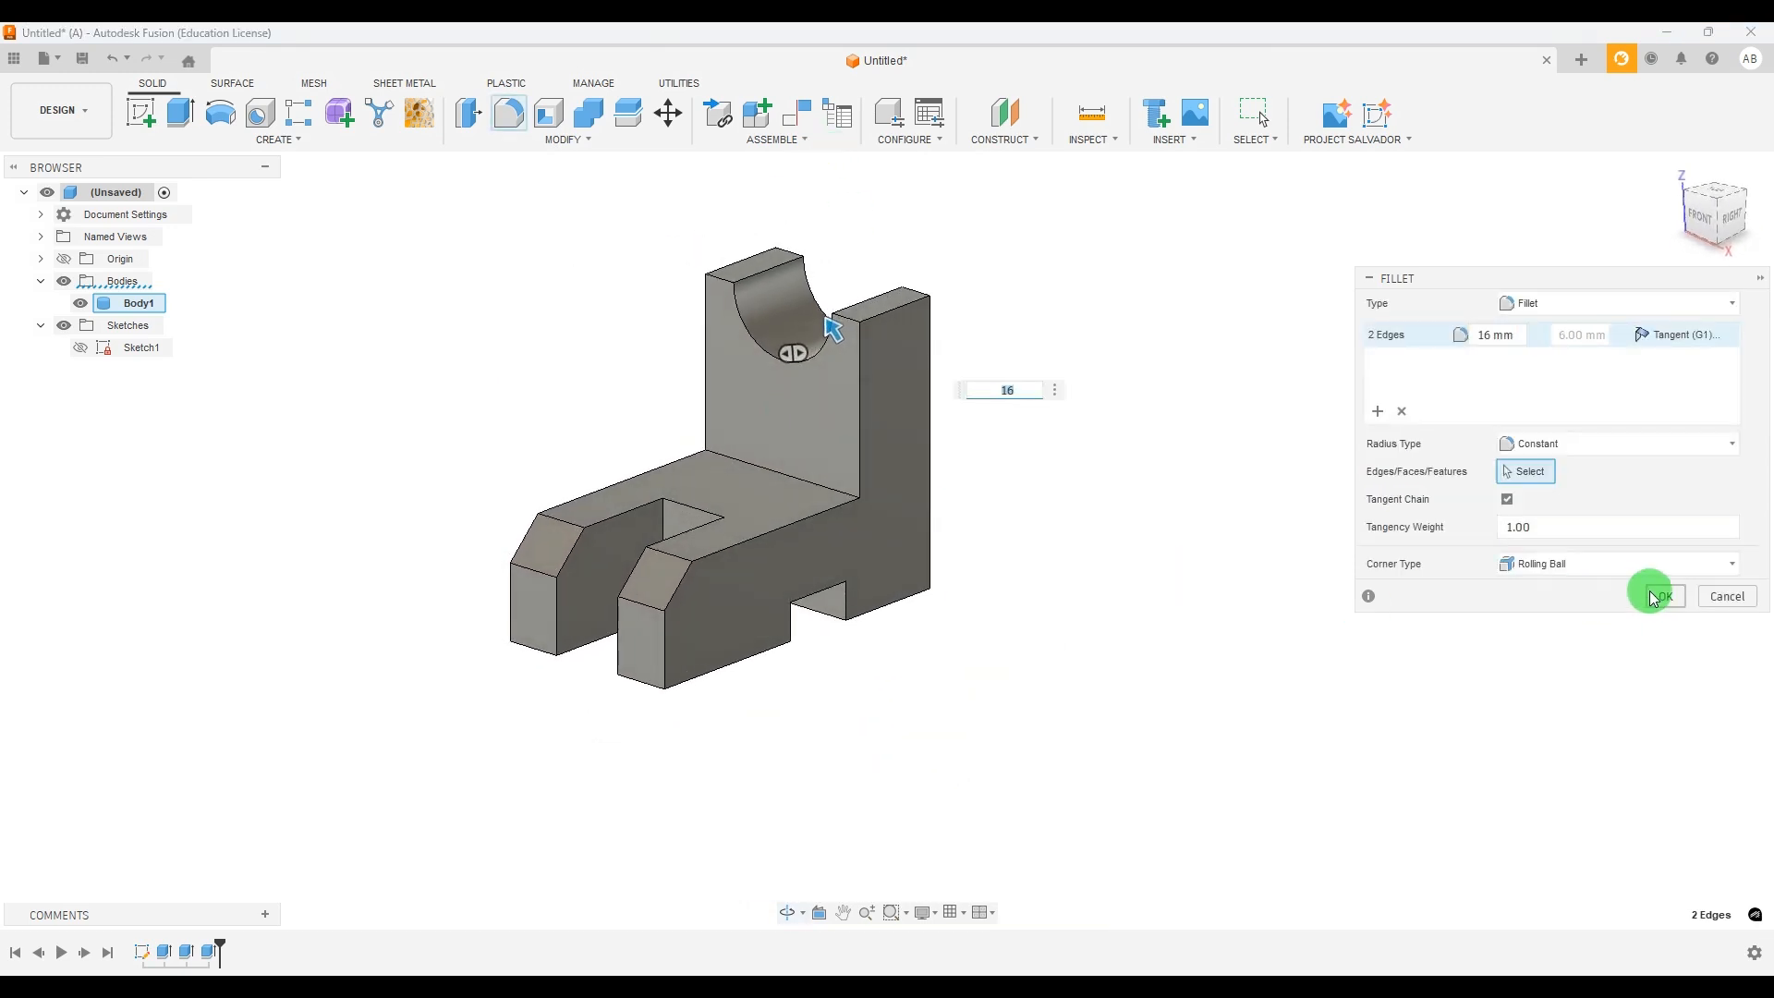
click(1654, 598)
Return to the home isometric view, show Sketch1 and check the rib's width in the reference drawing 228.jpg
scroll(1257, 480, down, 3)
scroll(1118, 414, up, 4)
shift+middle_drag(1382, 481, 1373, 496)
click(1675, 170)
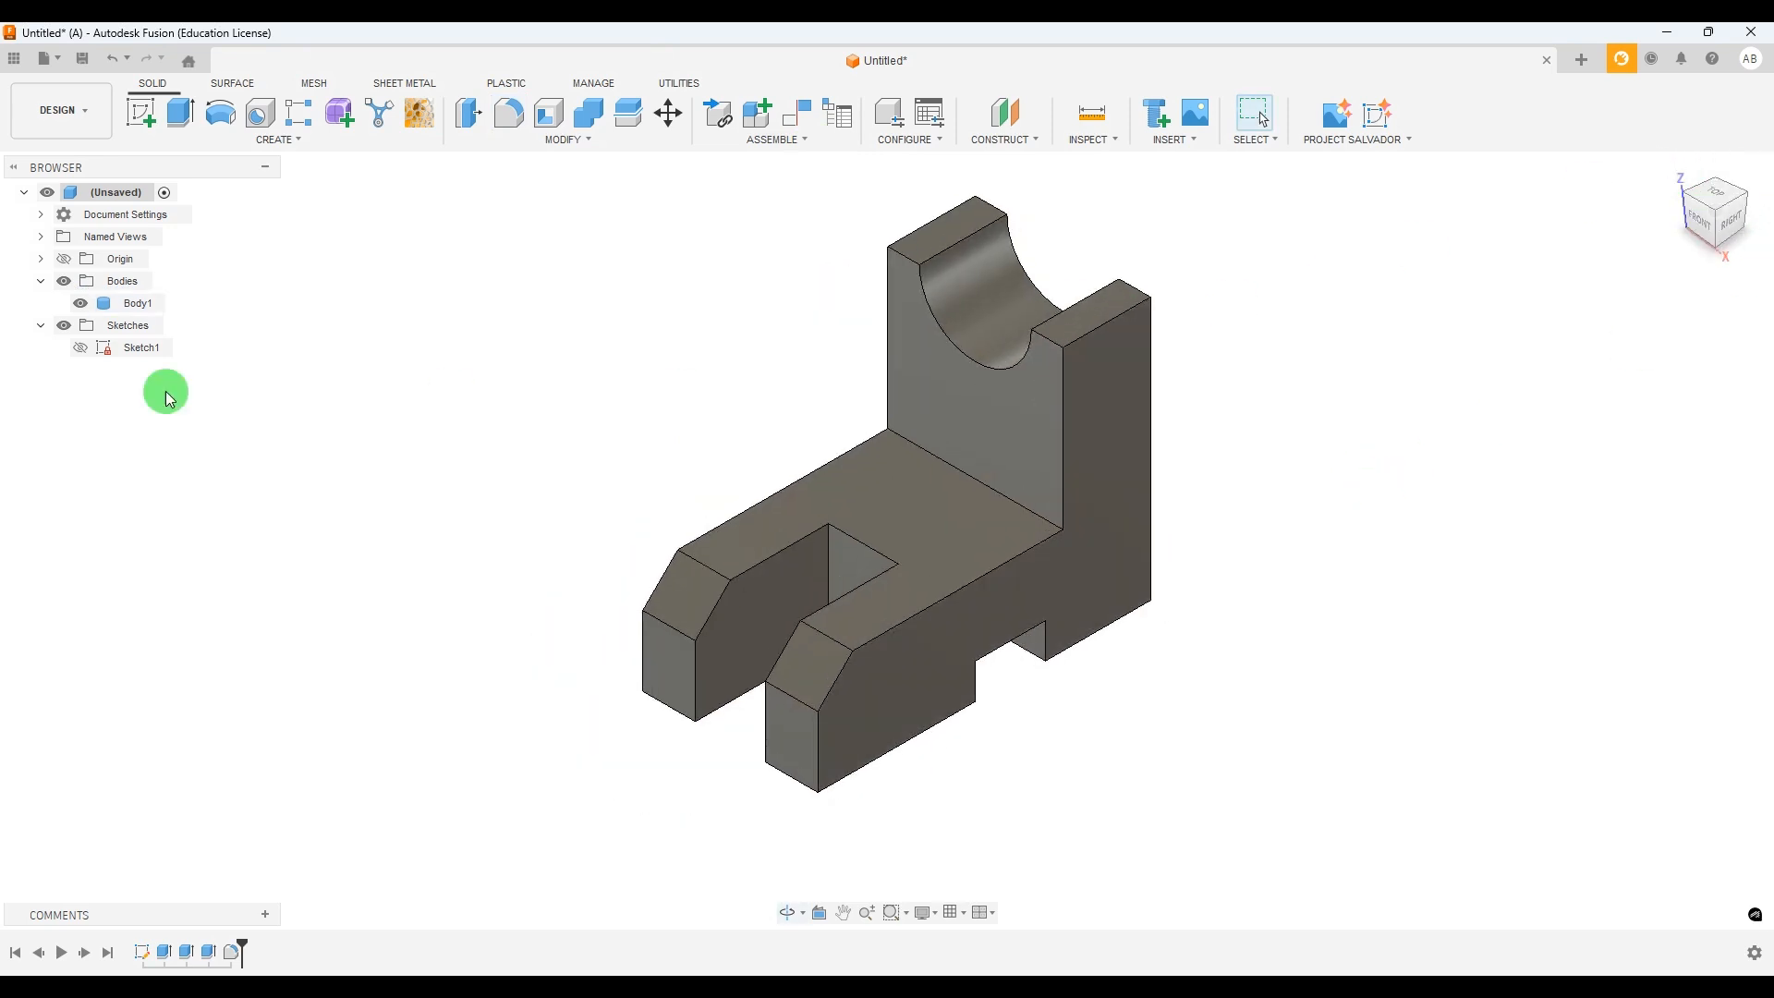
click(78, 349)
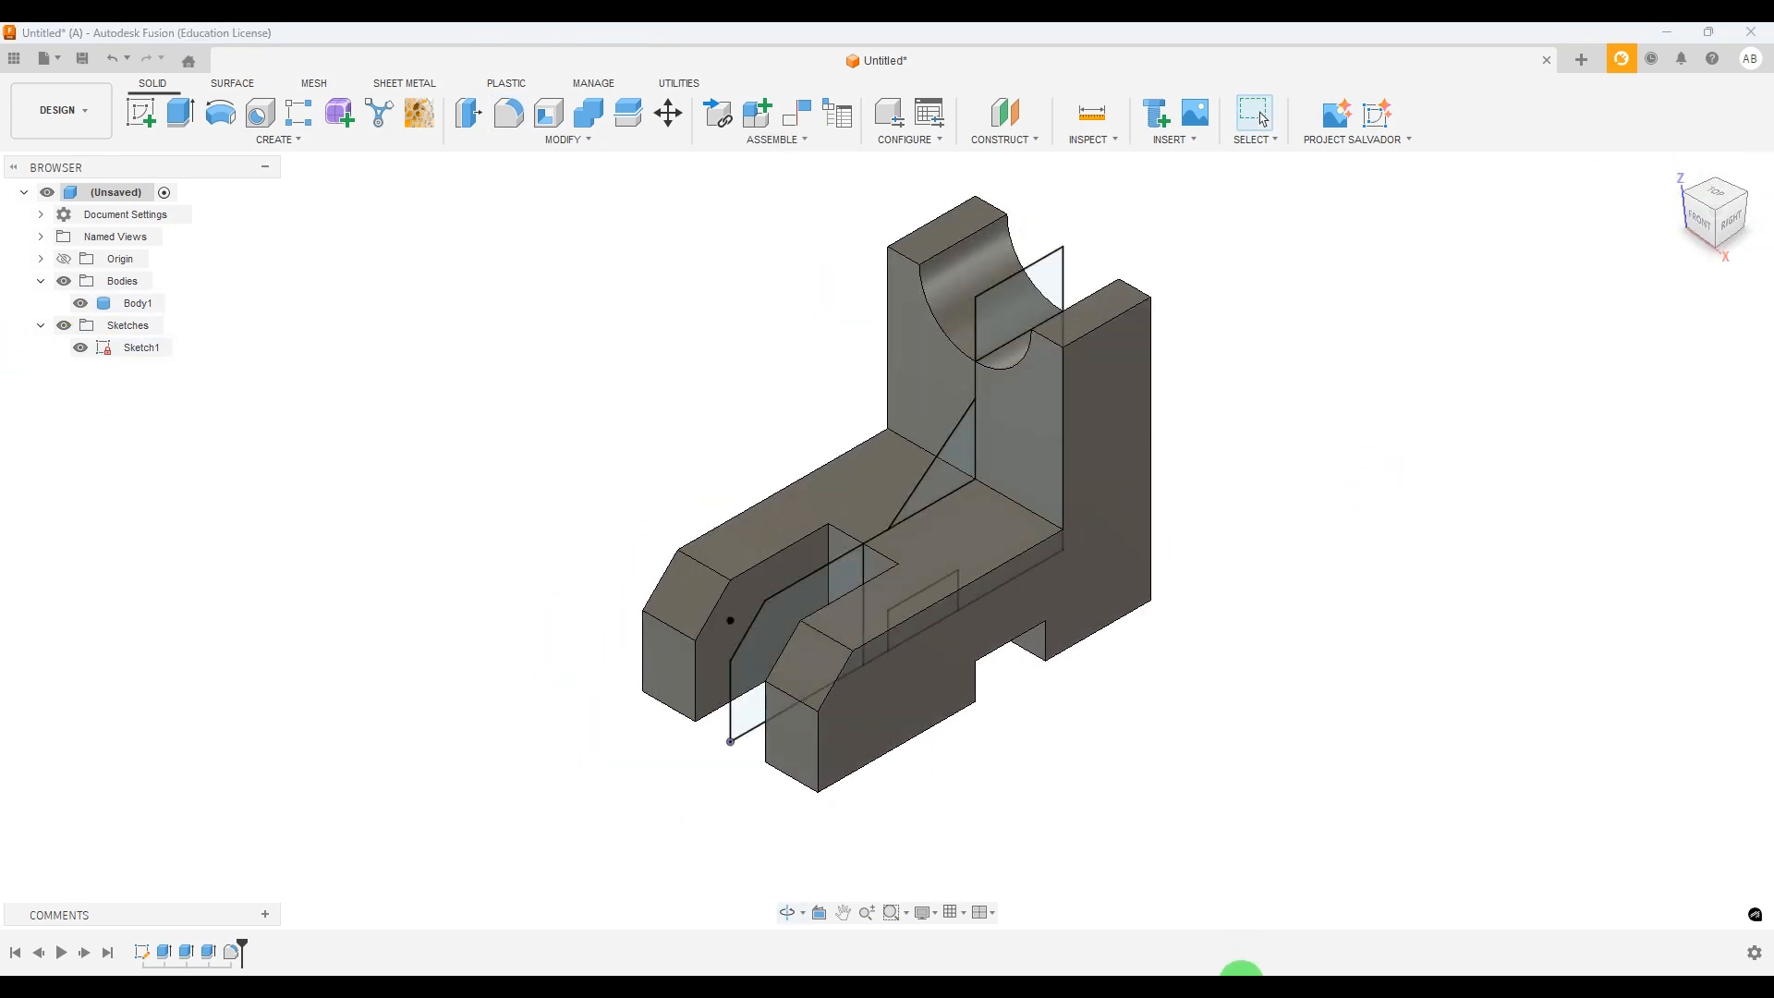
key(alt+Tab)
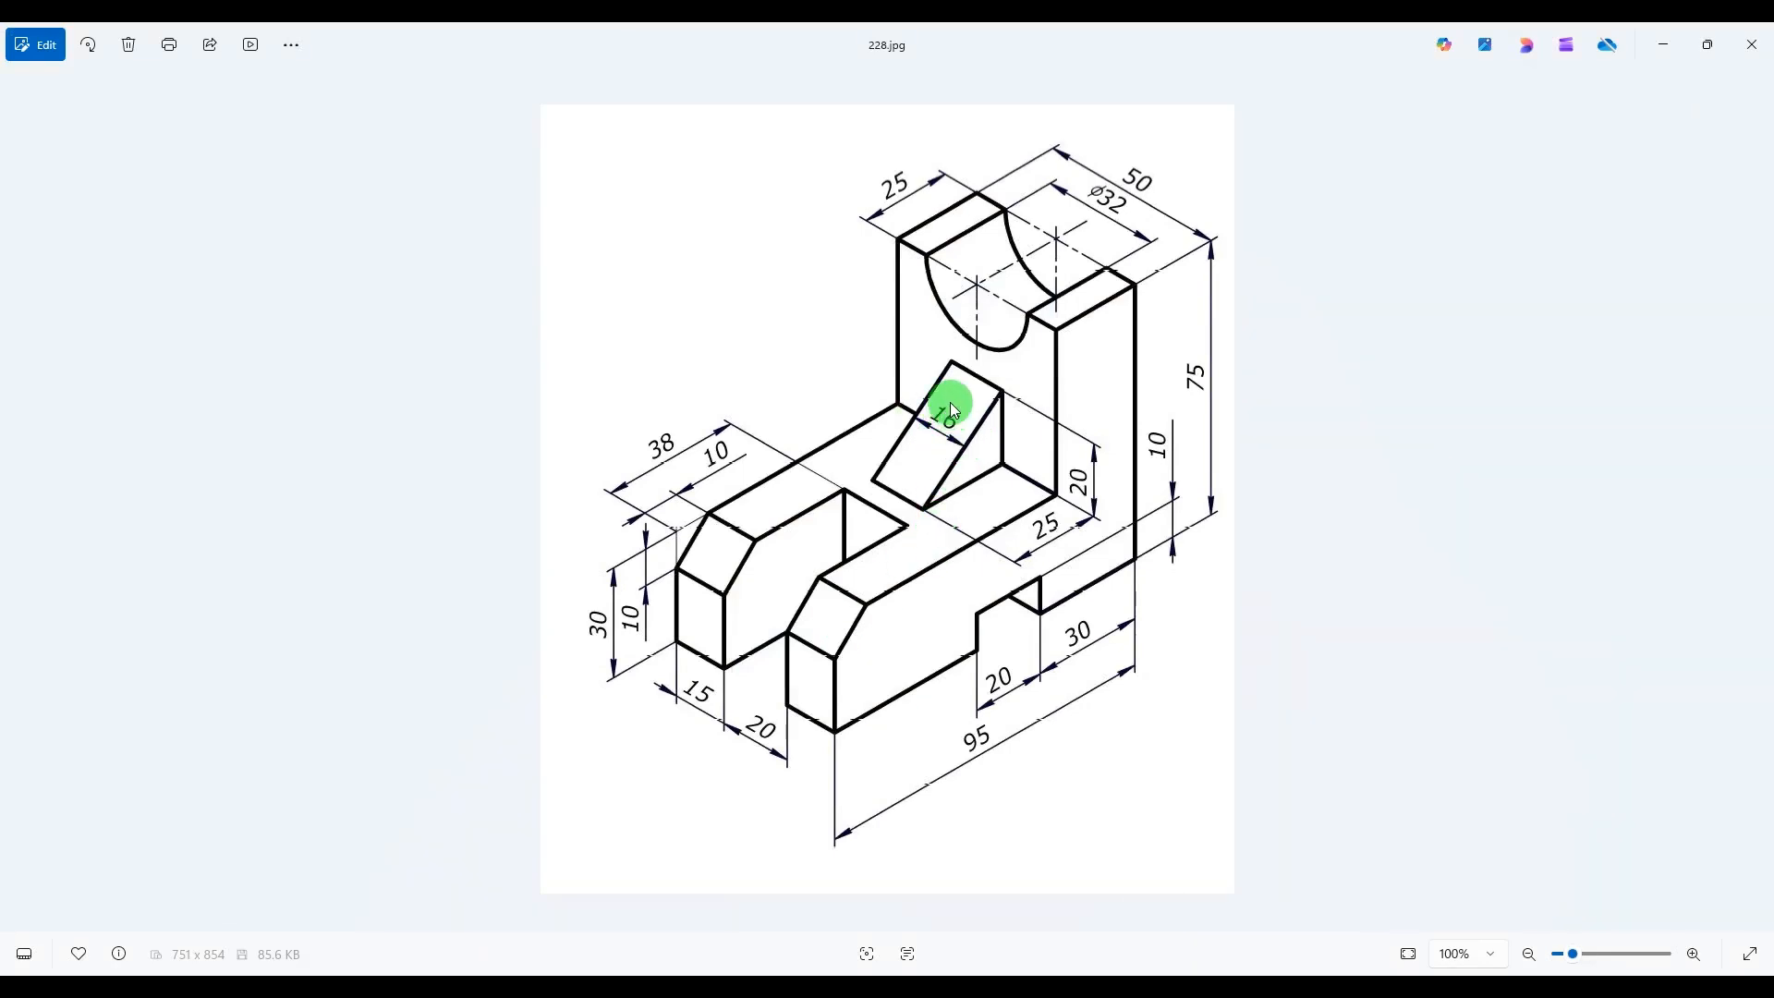
key(alt+Tab)
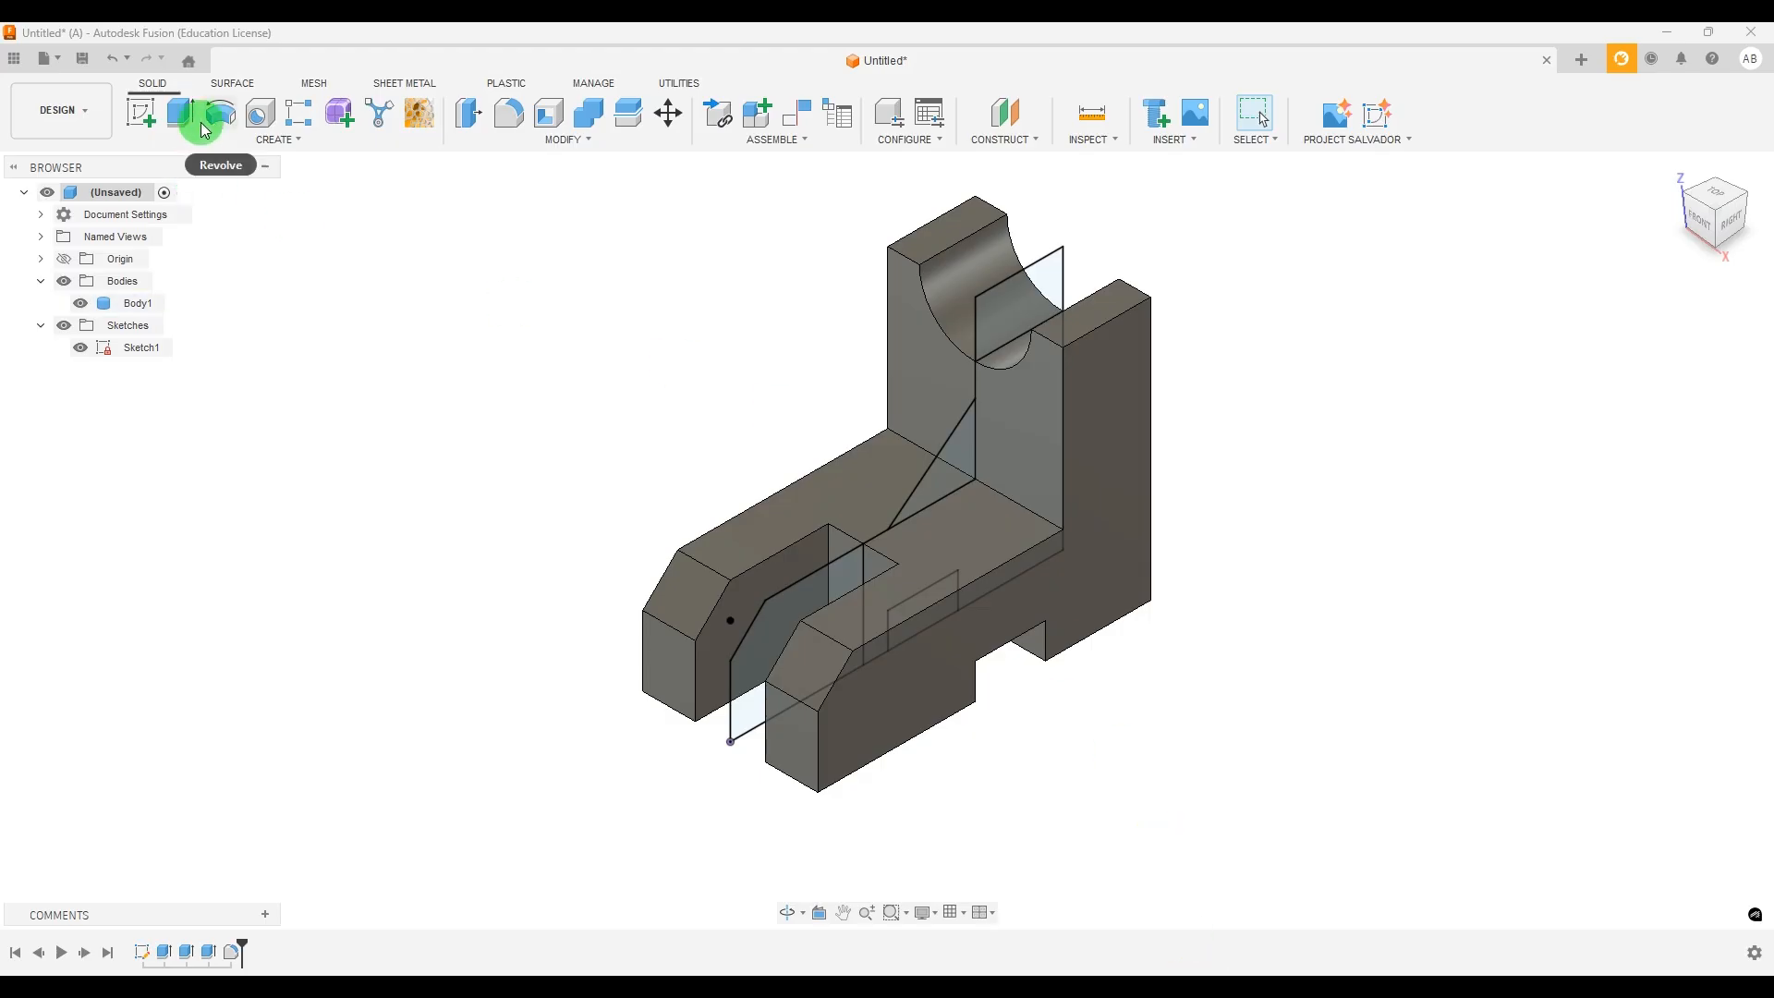
Extrude the triangular rib profile symmetrically to a 16 mm whole length, joined to the body
click(180, 112)
click(932, 479)
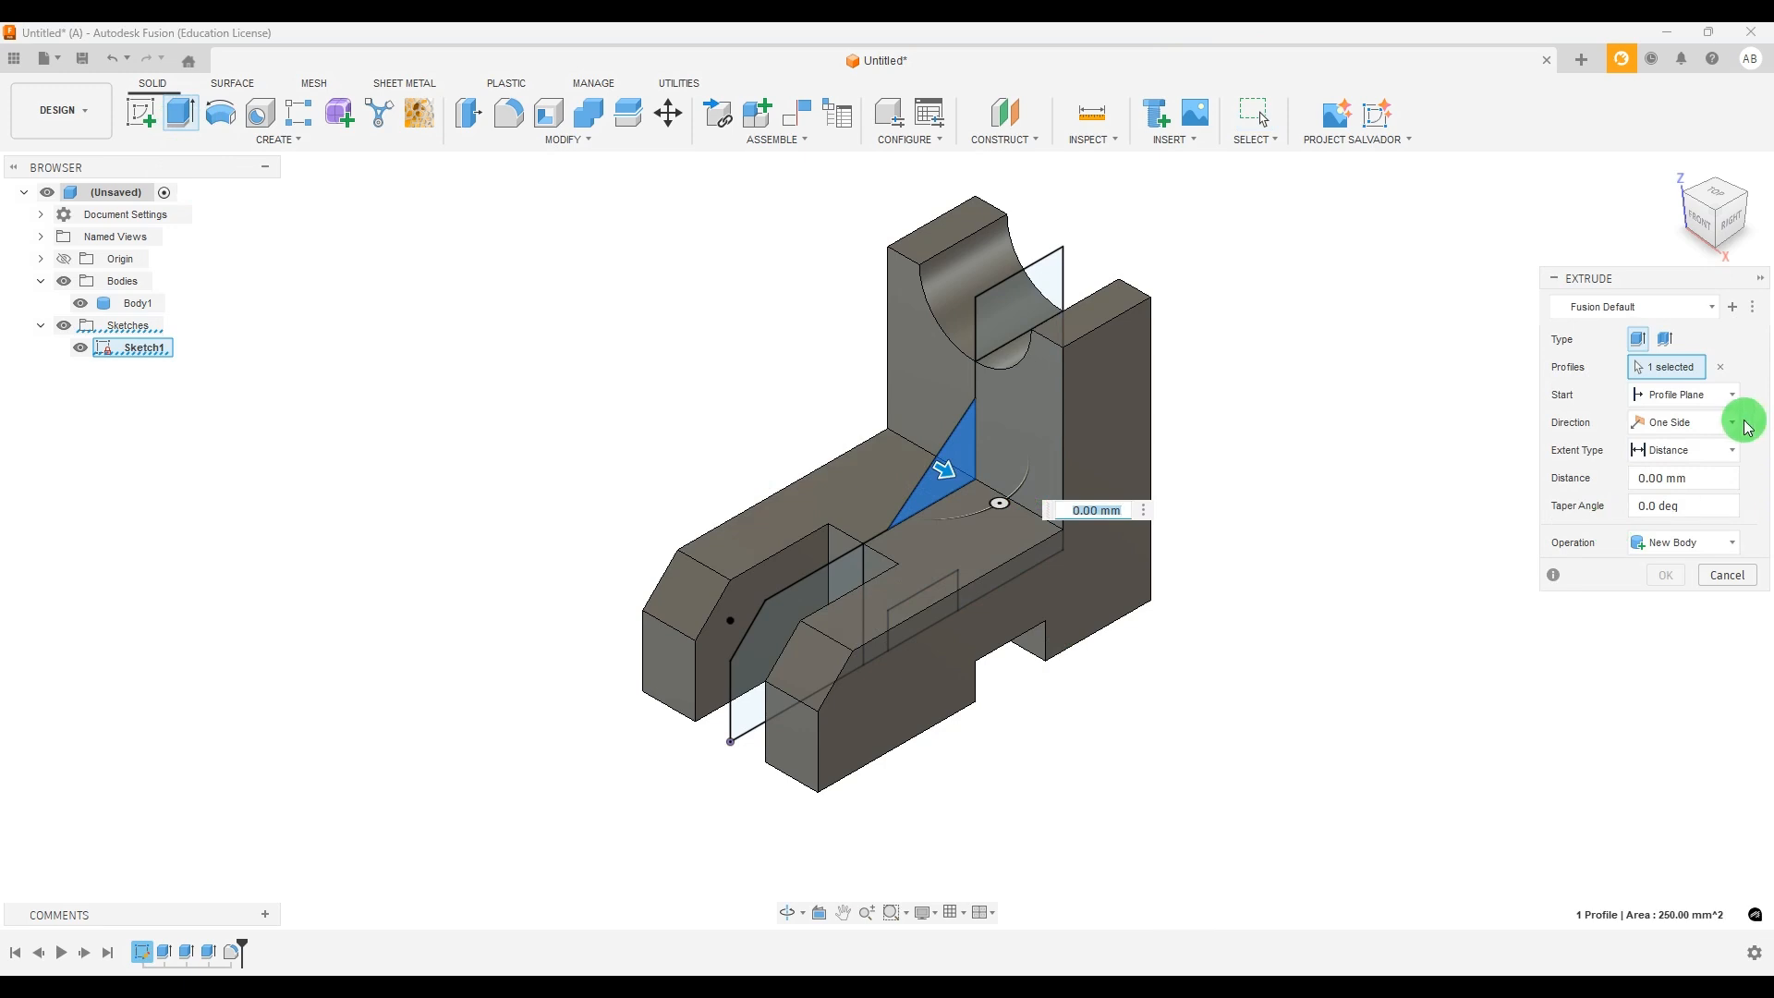
click(1730, 423)
click(1682, 496)
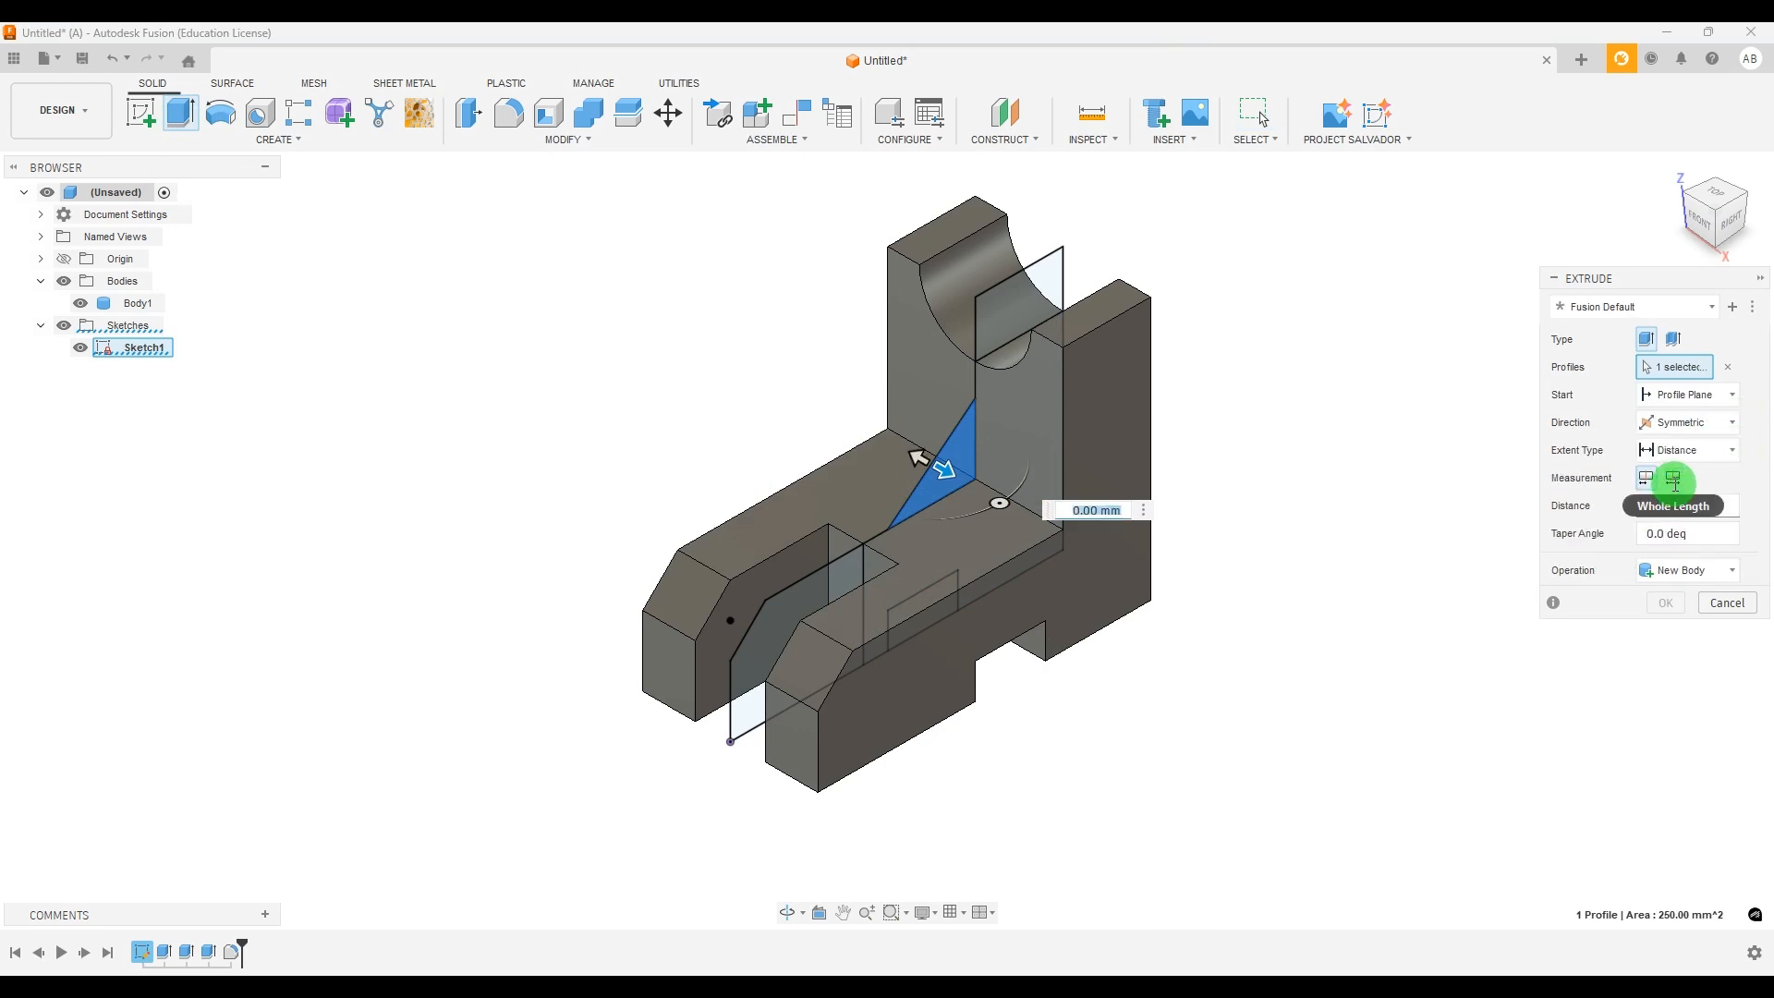
click(1710, 500)
click(1575, 497)
text(1)
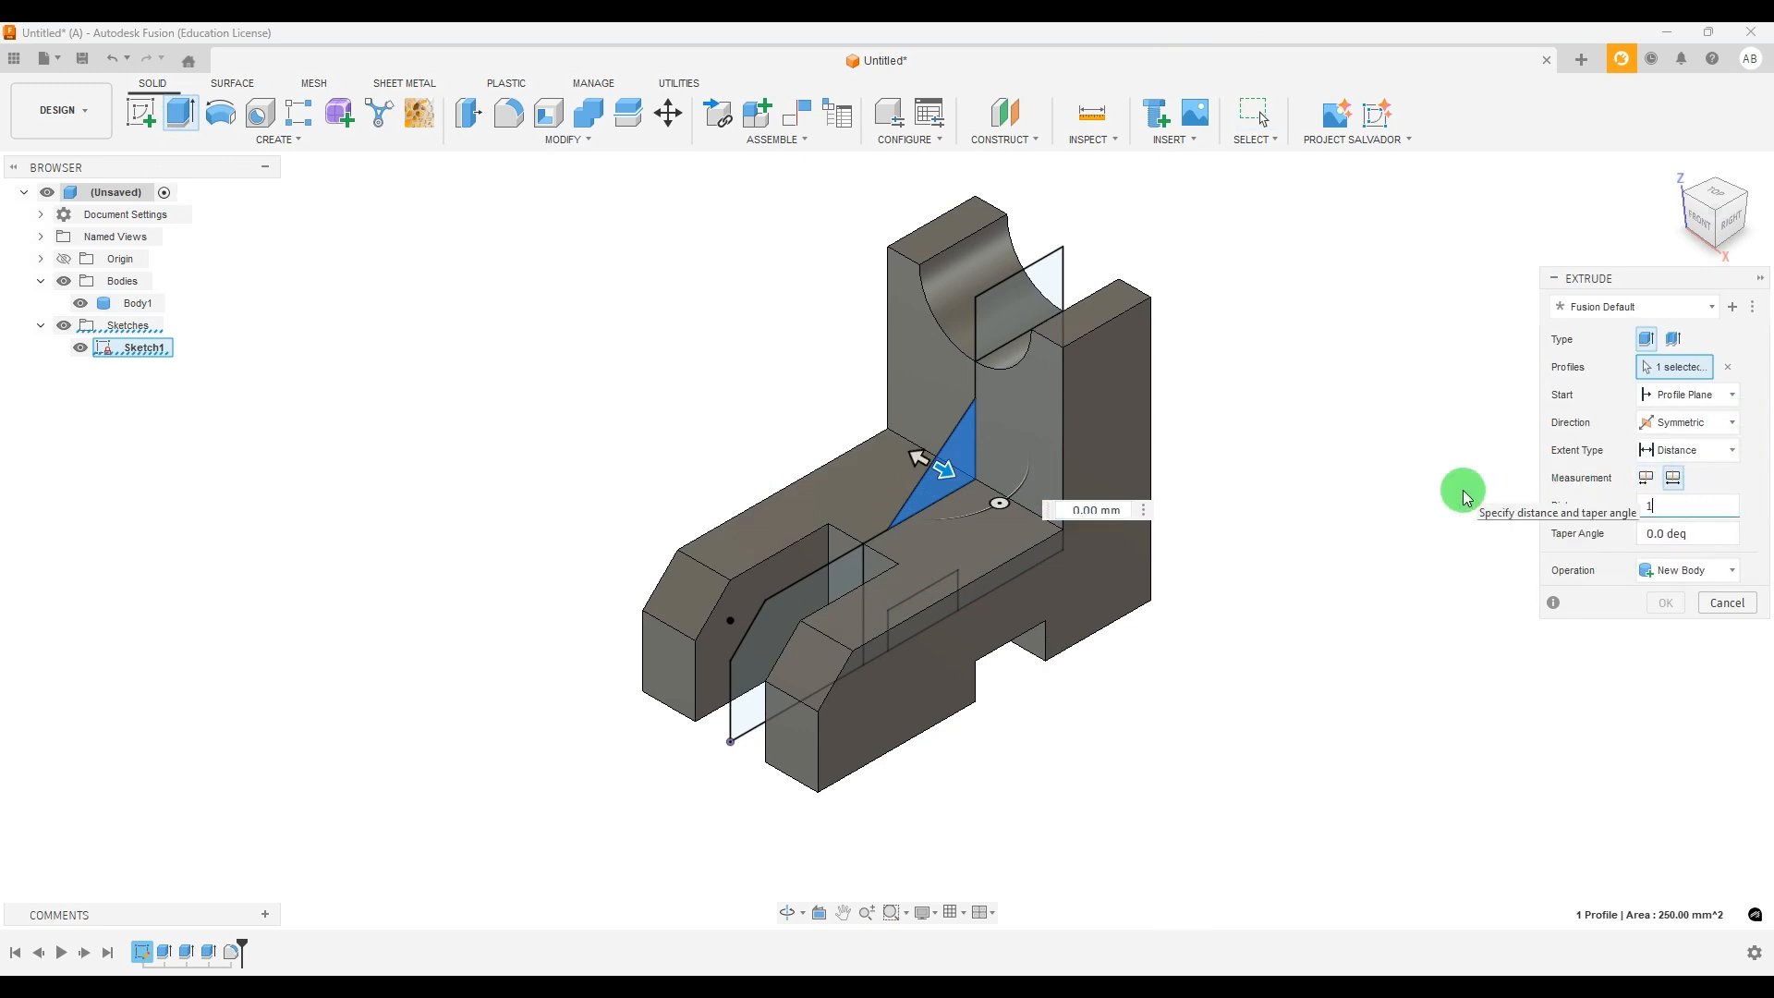
text(6)
scroll(658, 536, down, 3)
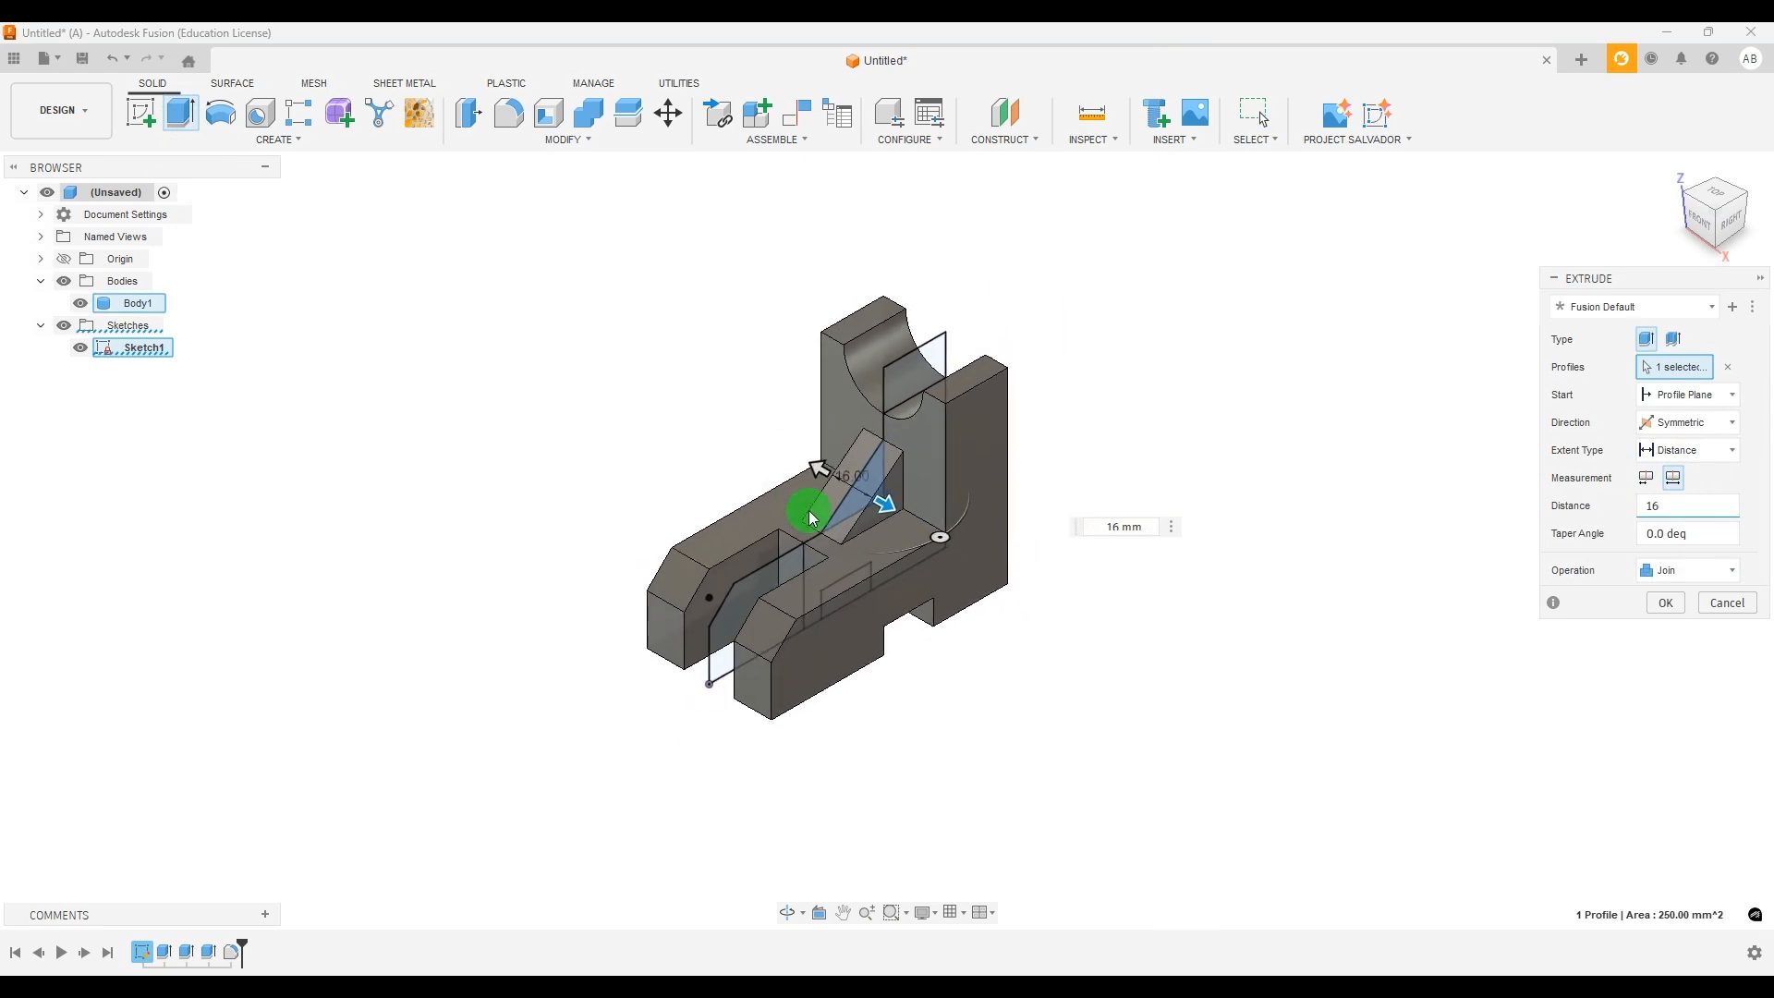
scroll(981, 640, up, 3)
click(1666, 603)
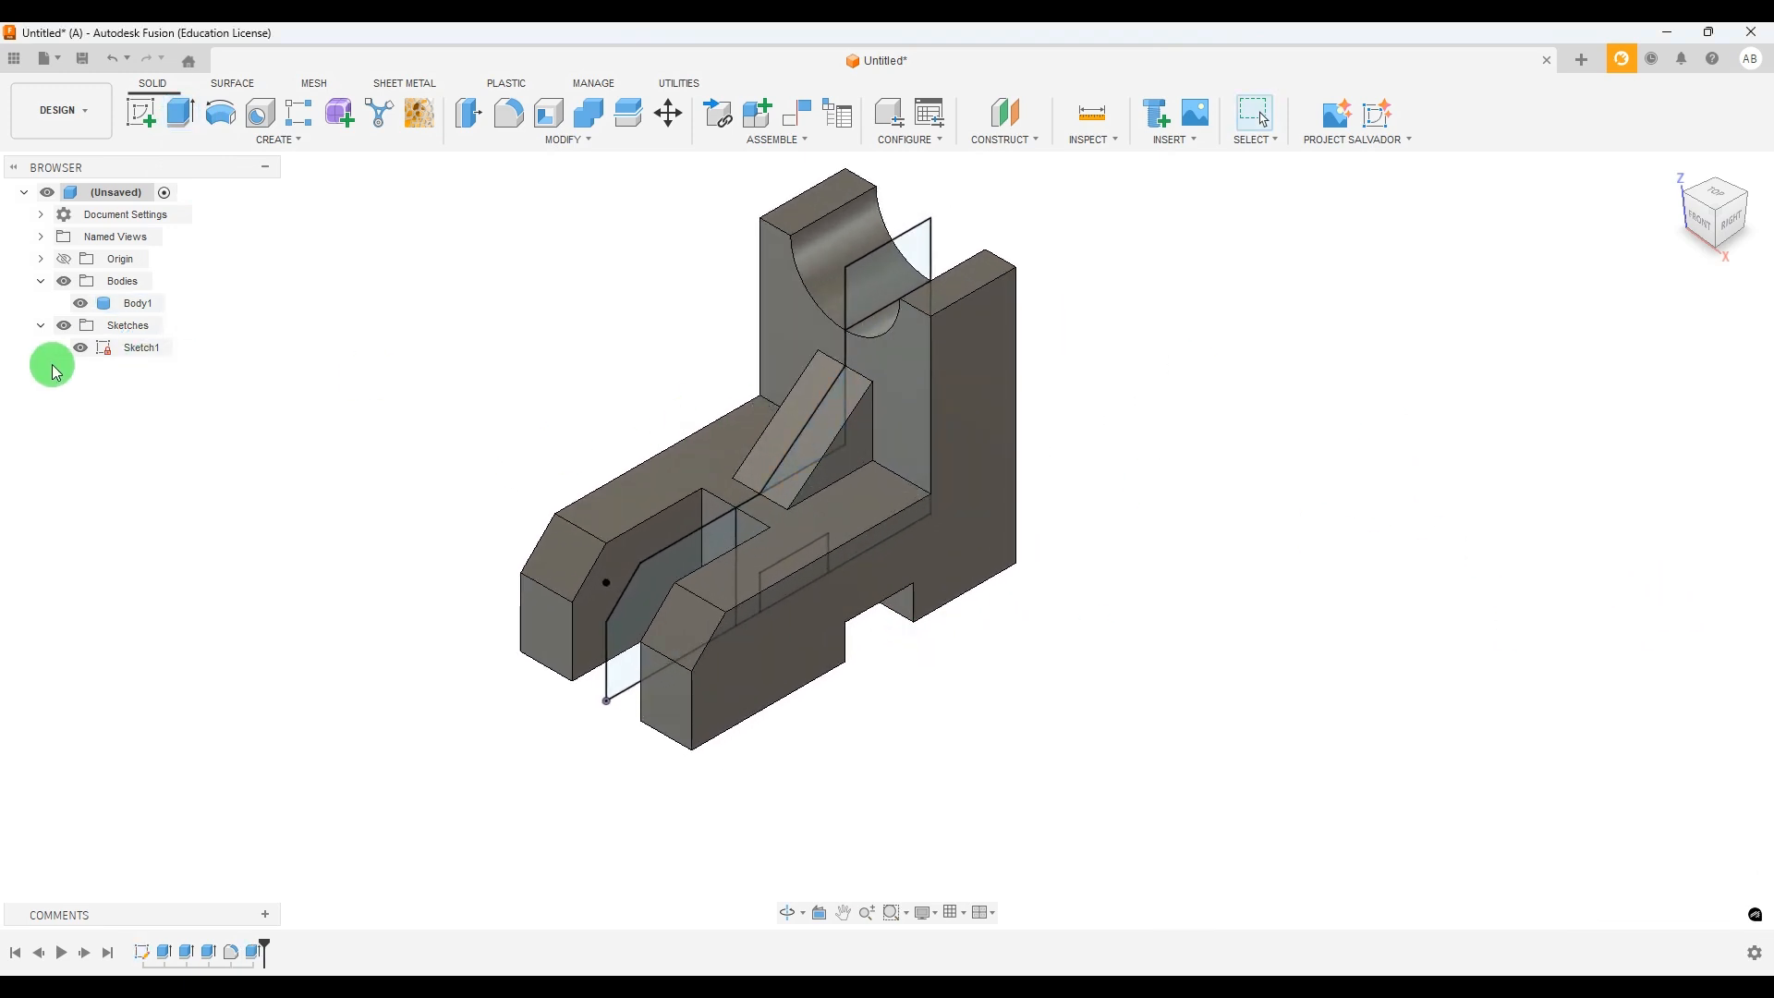
Hide Sketch1 and look over the completed bracket
click(81, 349)
scroll(1374, 558, down, 2)
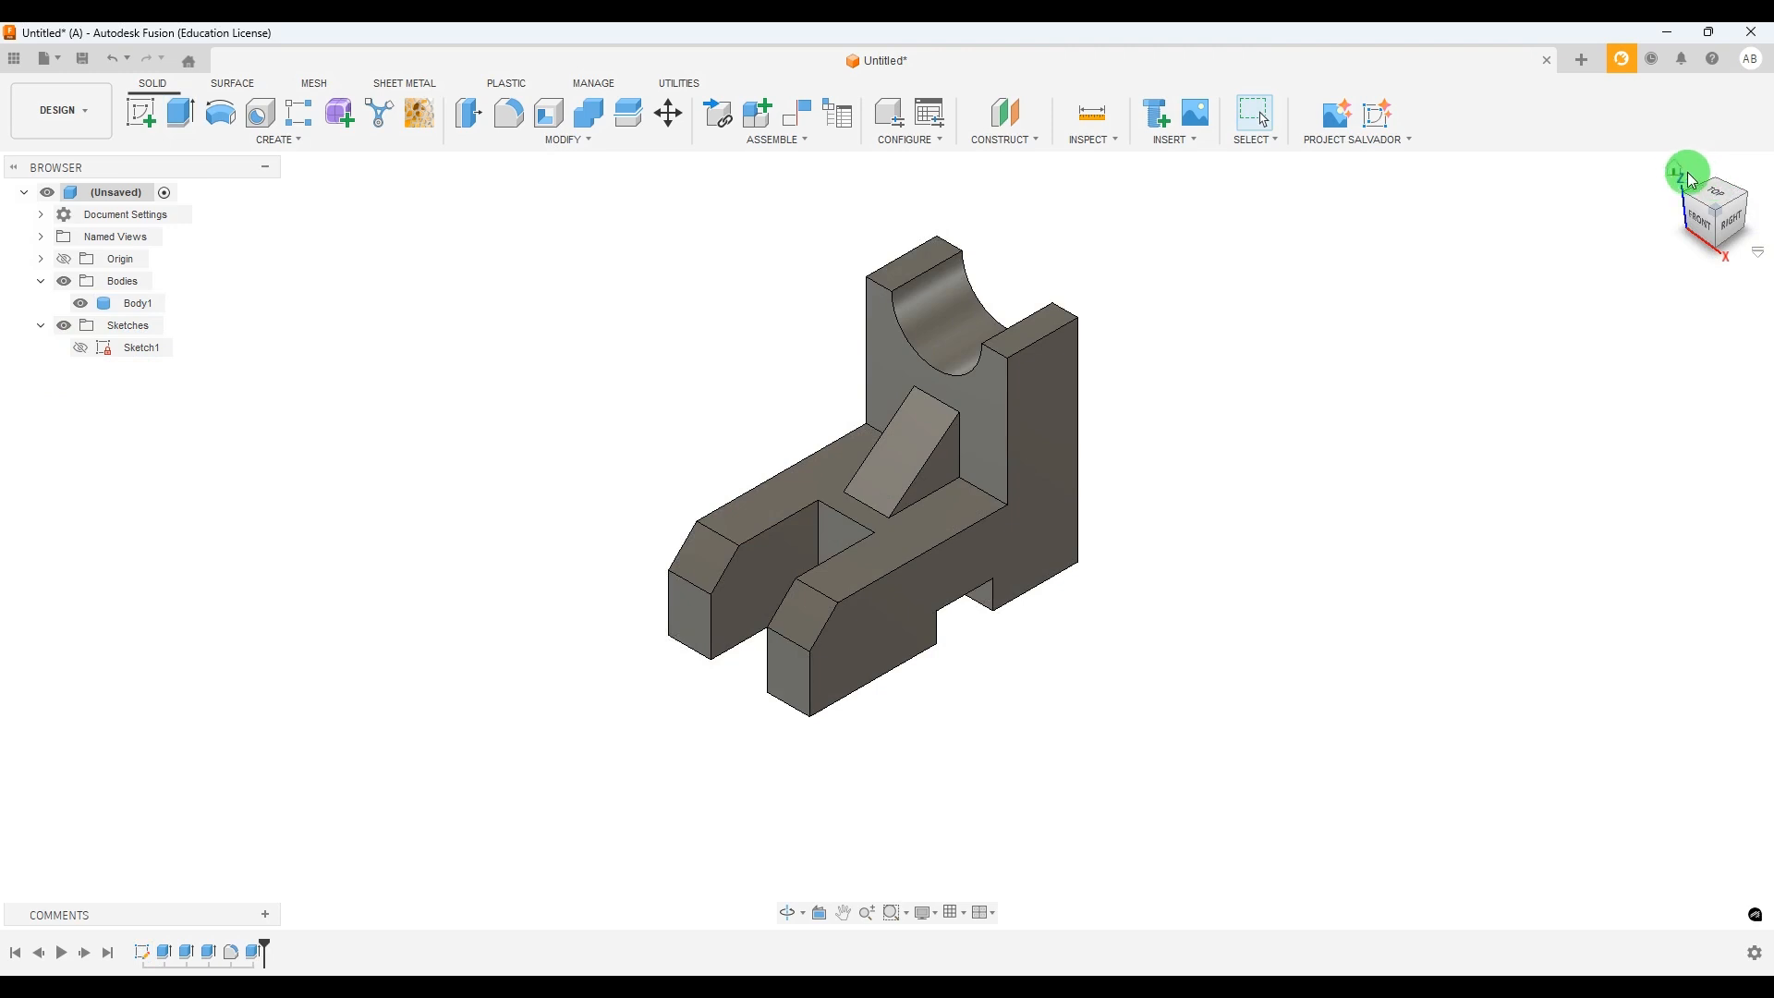
scroll(1613, 170, up, 1)
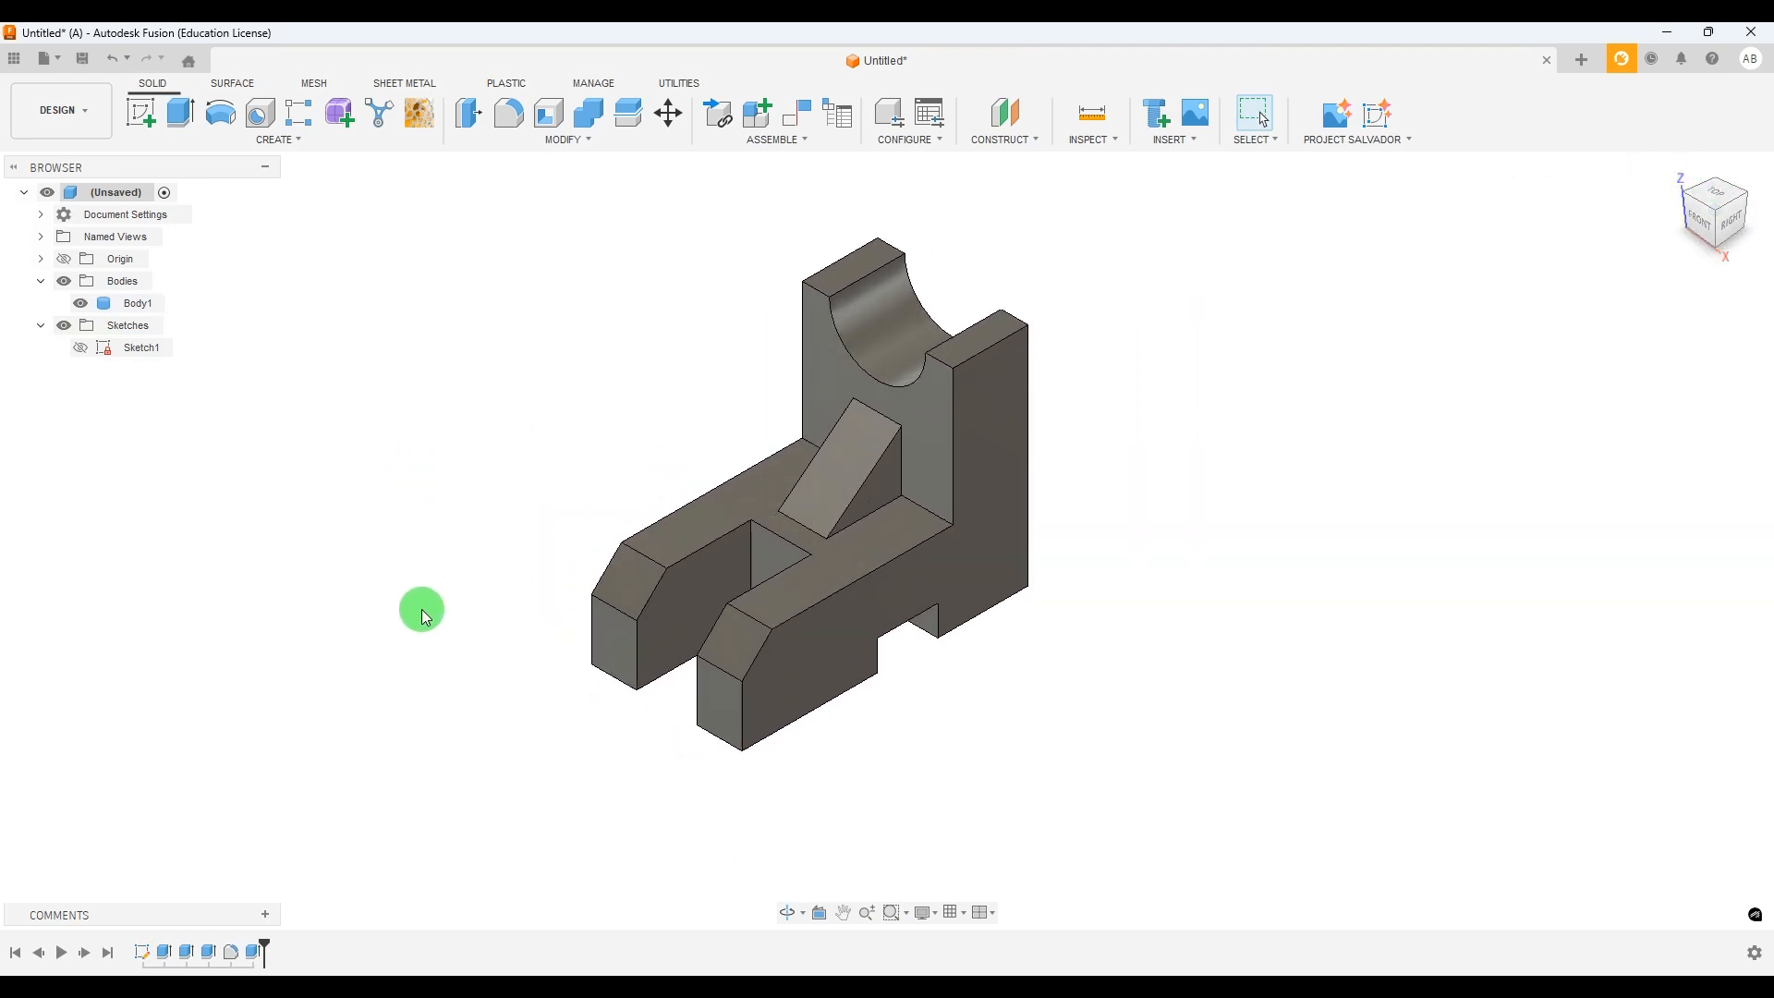
scroll(422, 609, up, 1)
scroll(419, 607, down, 2)
scroll(993, 931, down, 2)
scroll(1407, 733, up, 2)
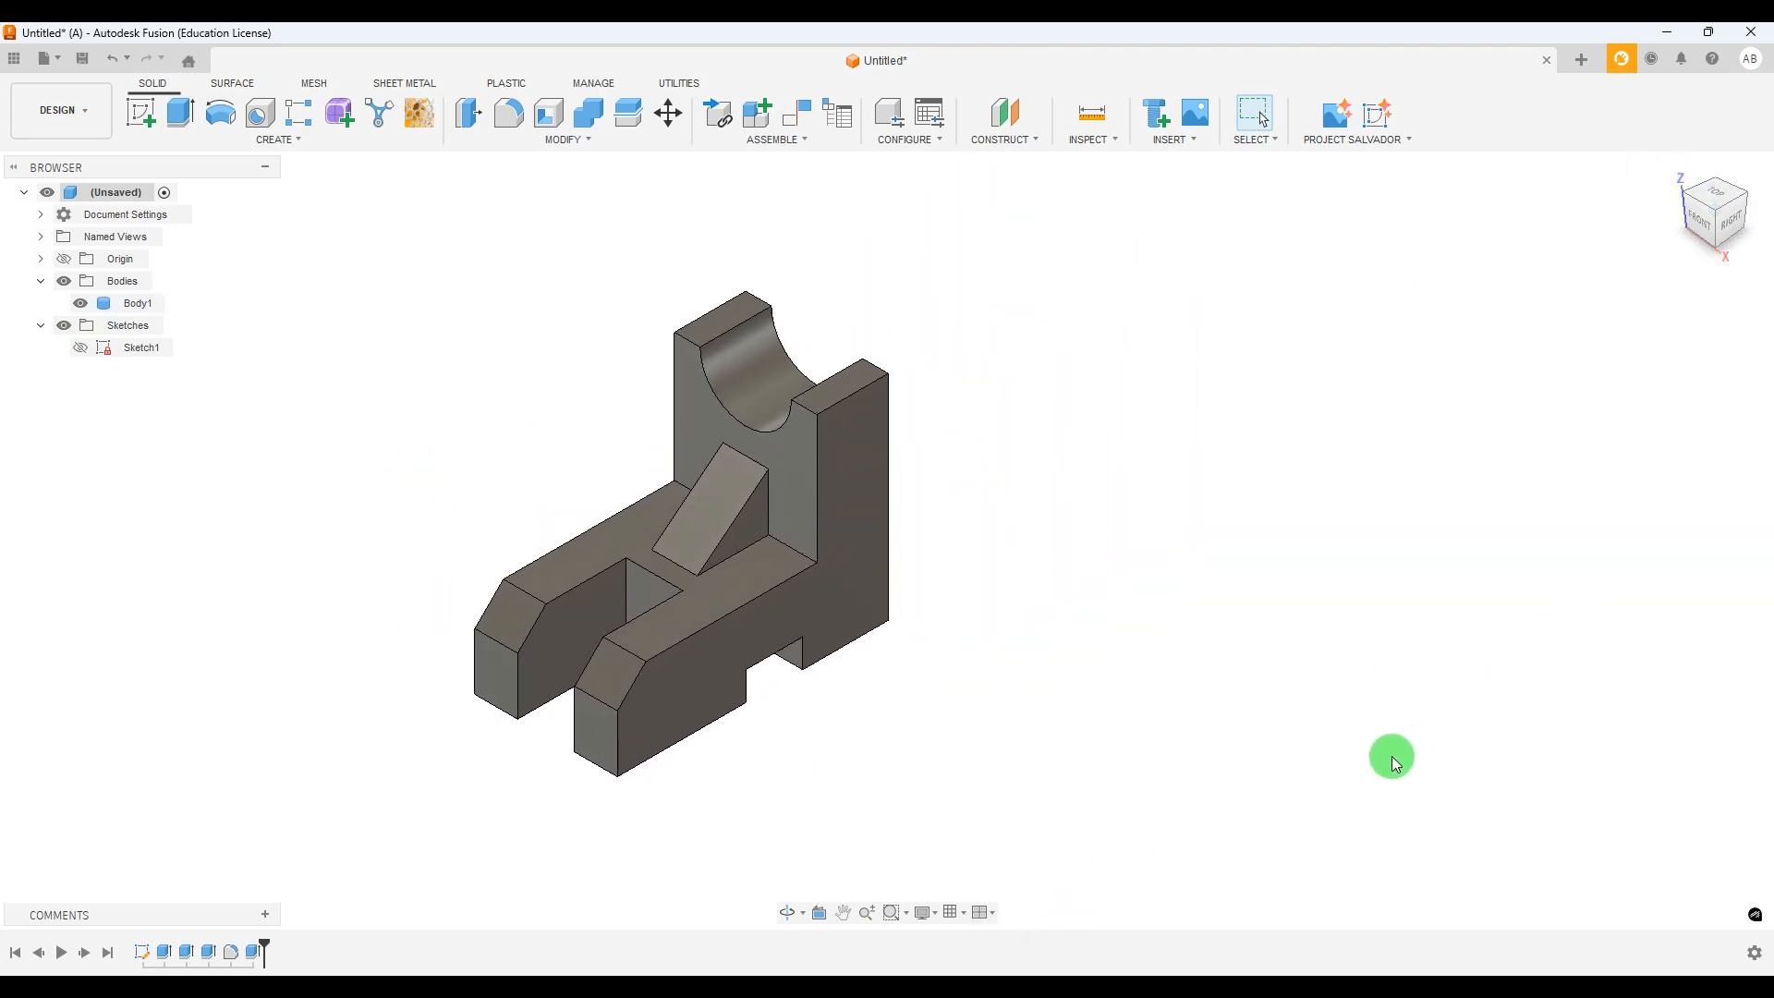
Switch to the 228.jpg drawing, reduce and narrow its window, and place it beside the bracket to compare the two
key(alt+Tab)
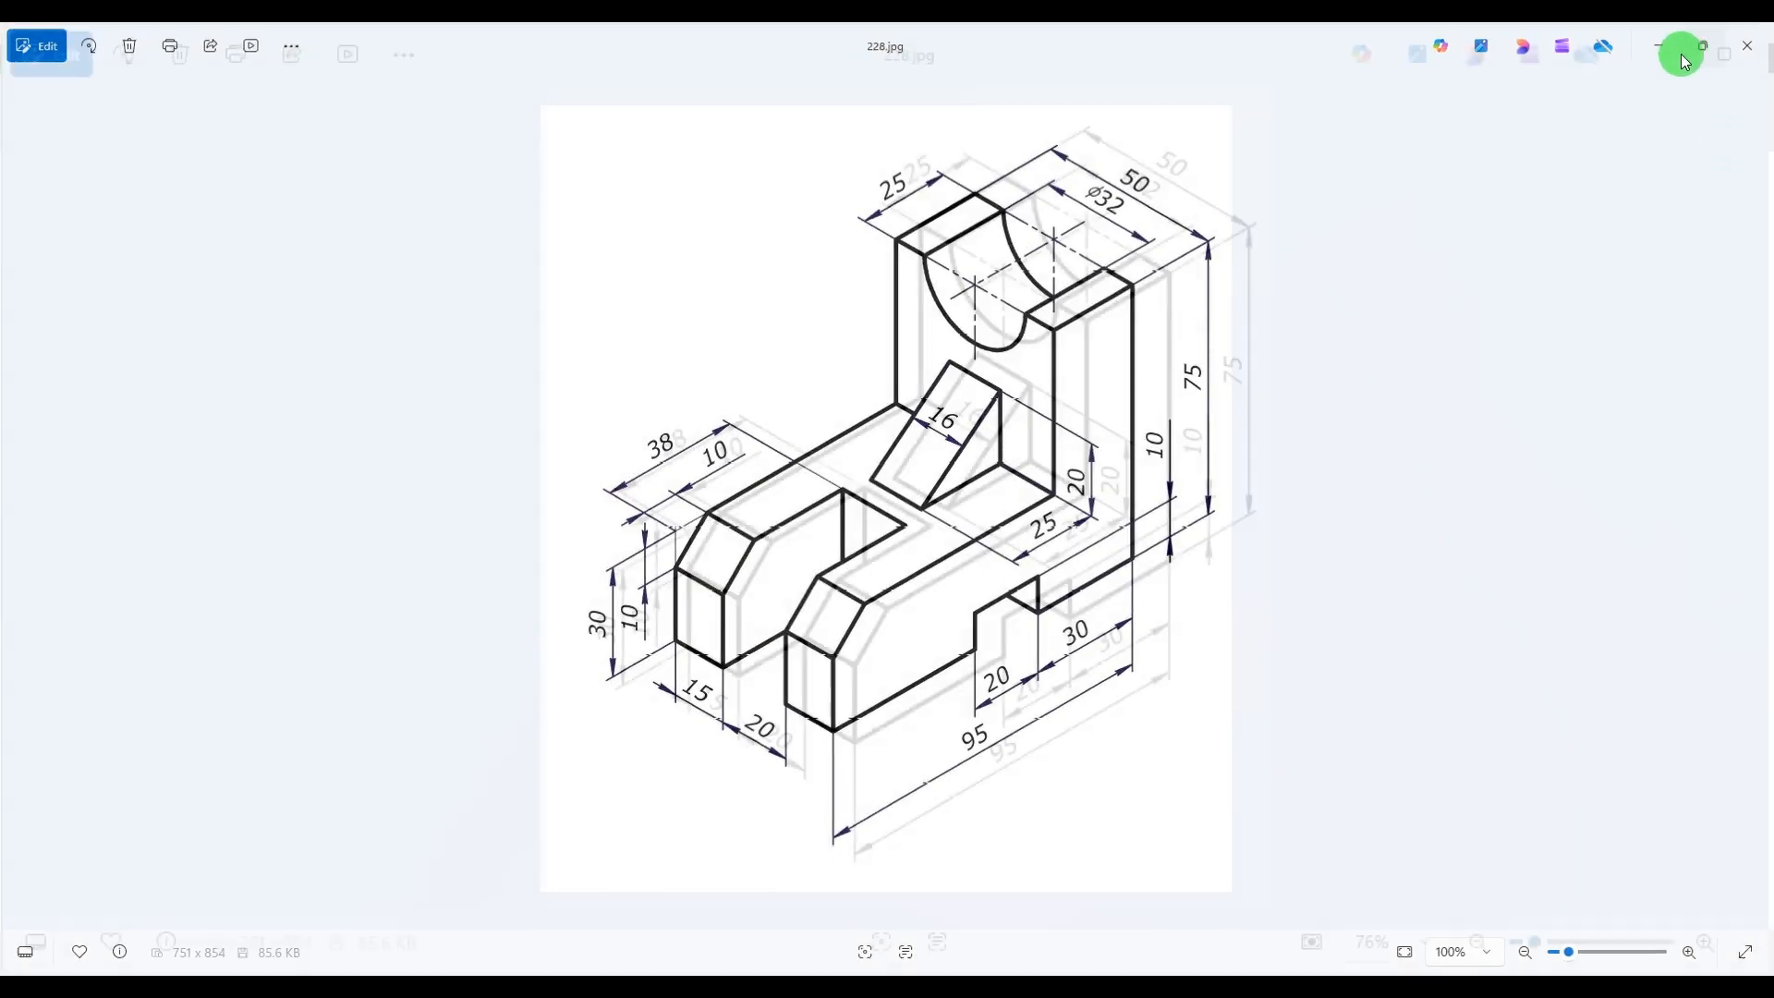
click(1708, 45)
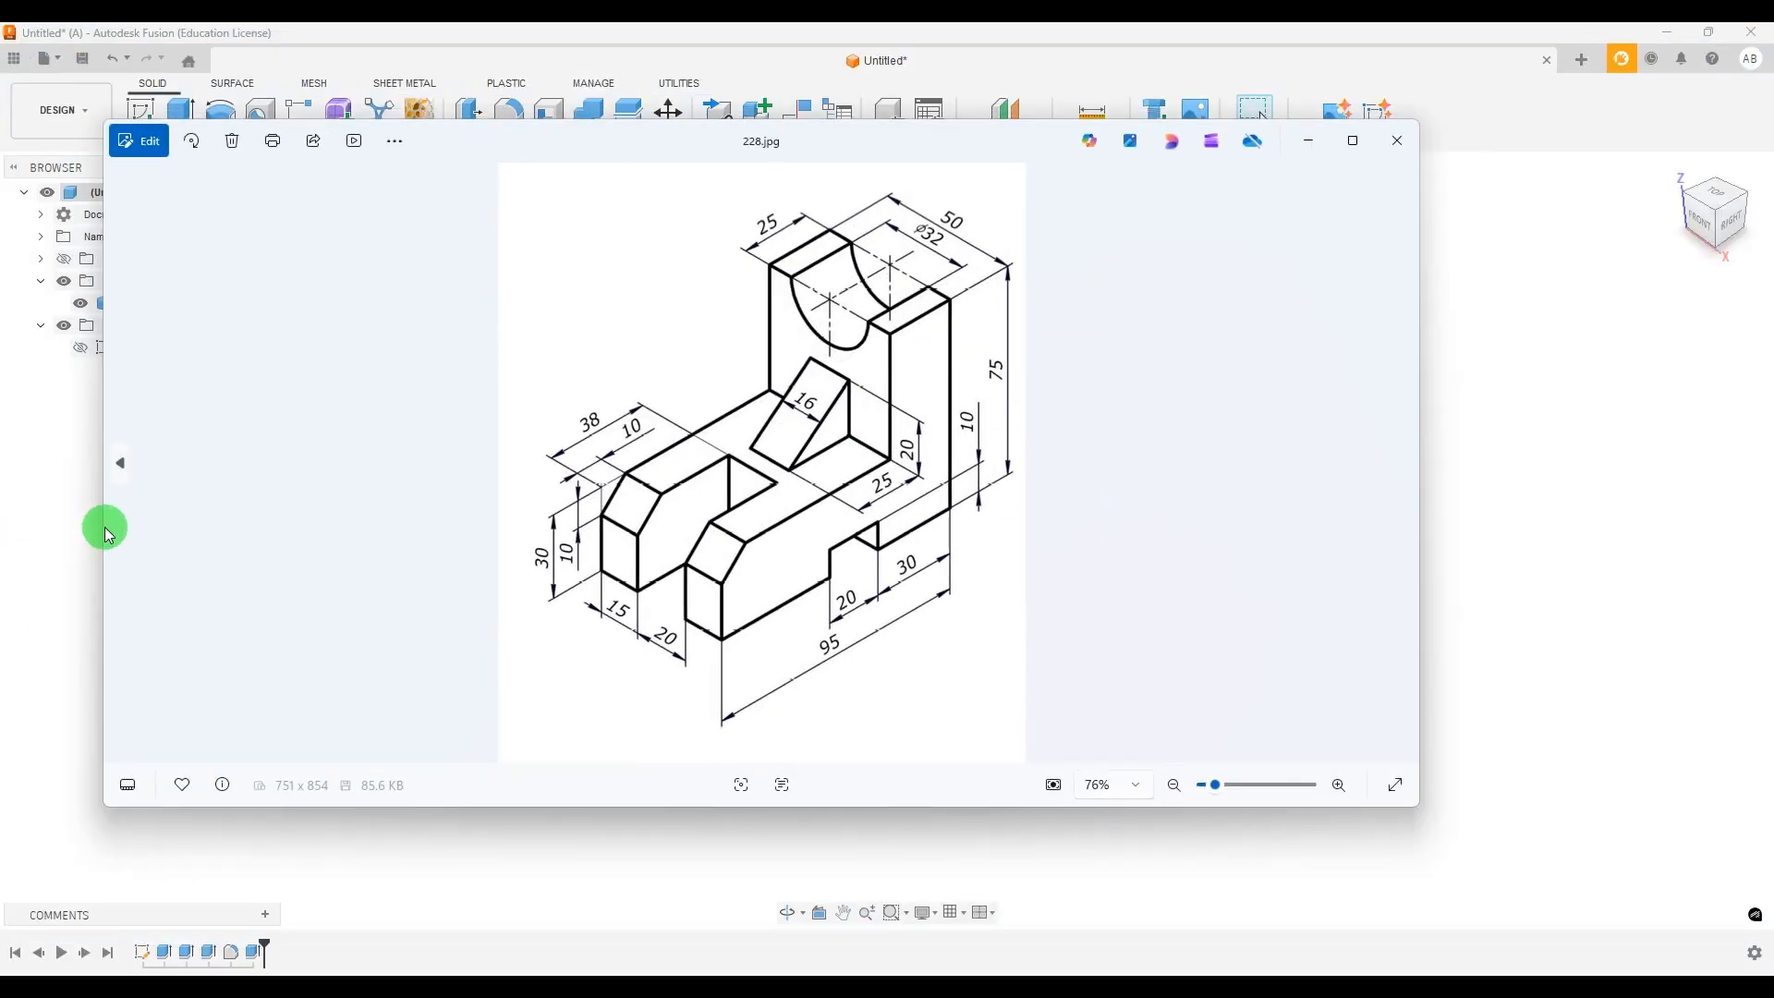
drag(99, 526, 910, 546)
drag(1103, 143, 1118, 211)
scroll(773, 442, down, 3)
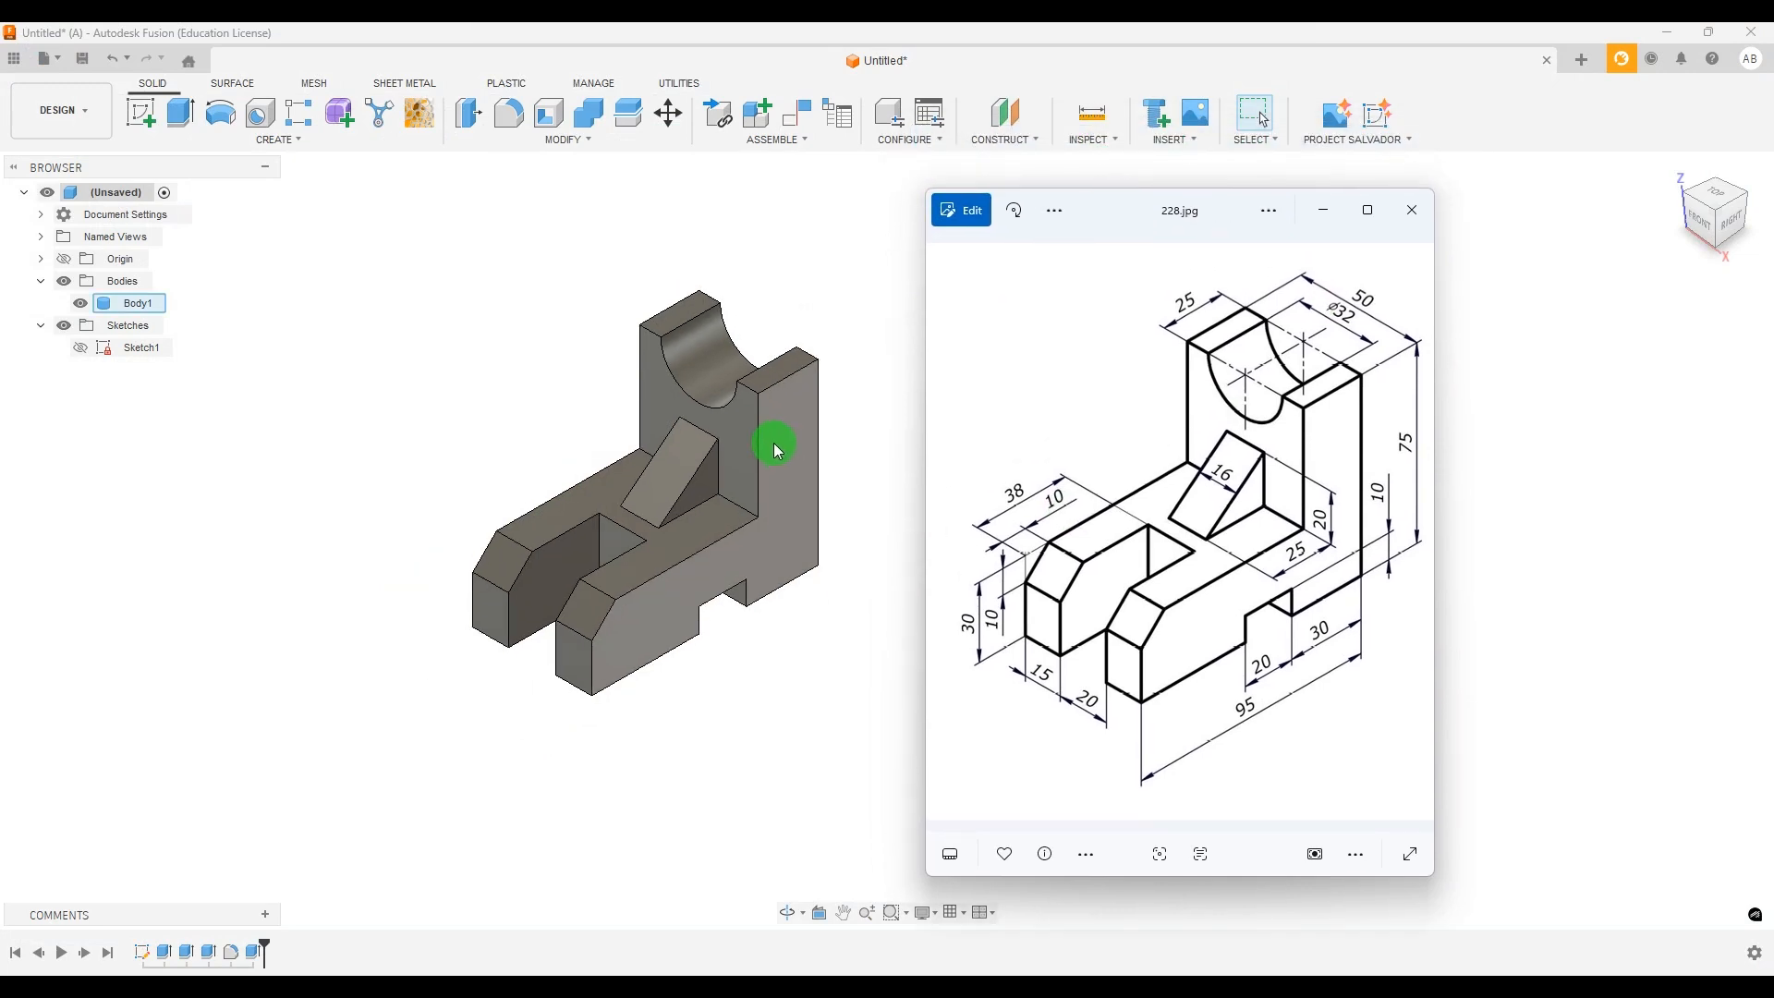
scroll(800, 473, up, 2)
scroll(804, 465, up, 1)
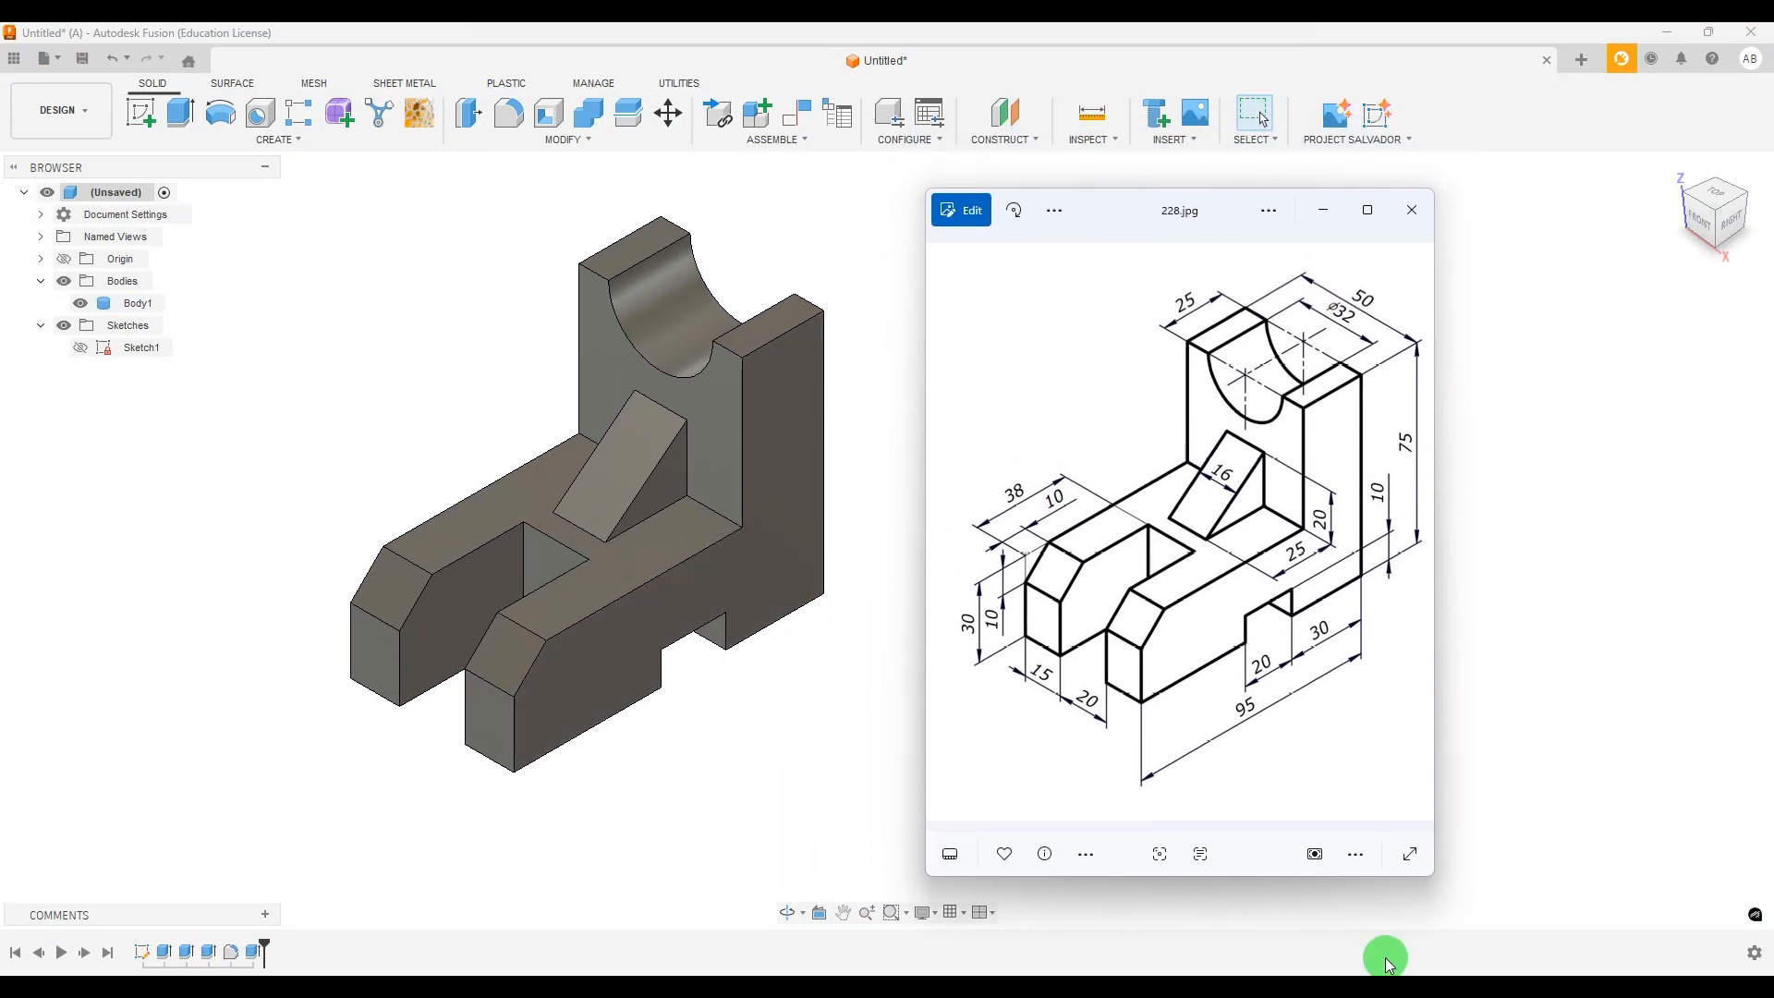